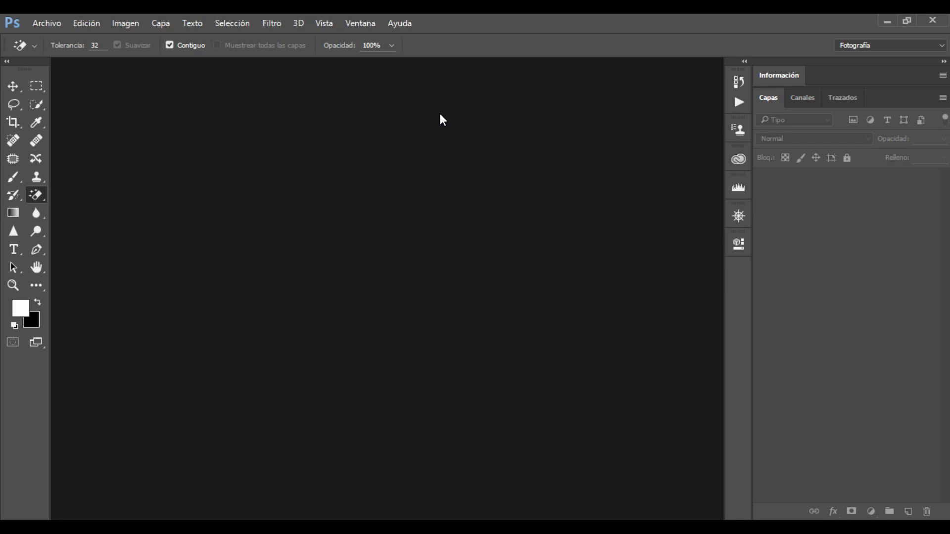
Create a document named 'aliens en cuadro', 44 × 28 centimetres at 150 pixels per inch
key("ctrl+n")
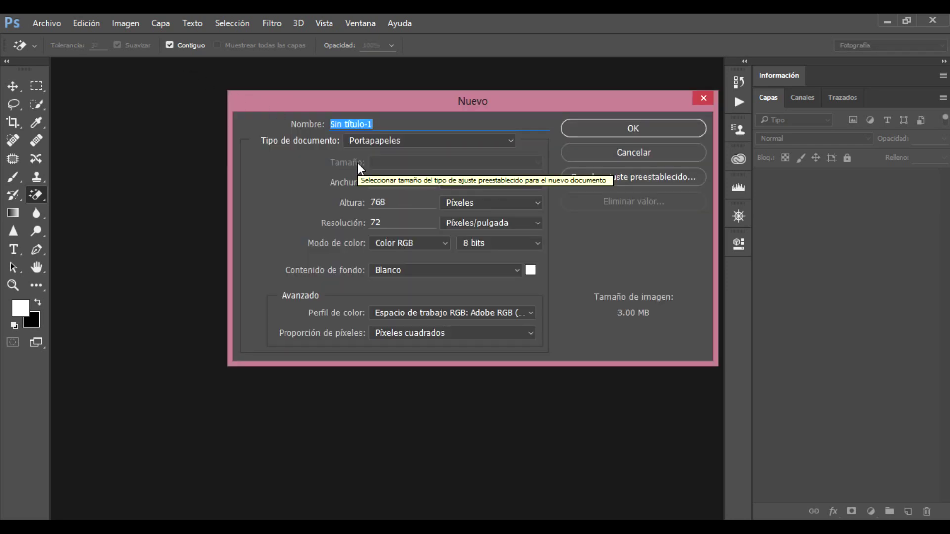
type("alien")
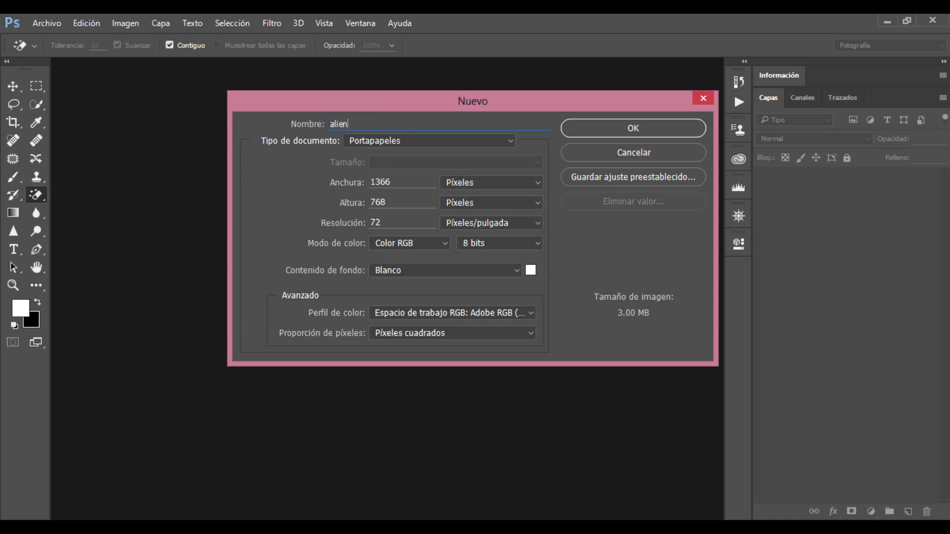
type("s en cu")
type("adro")
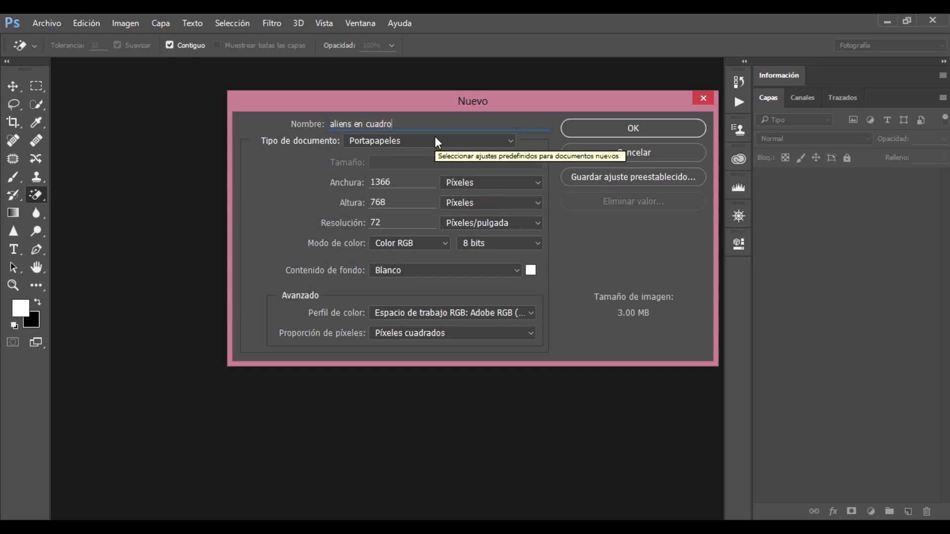
key("Tab")
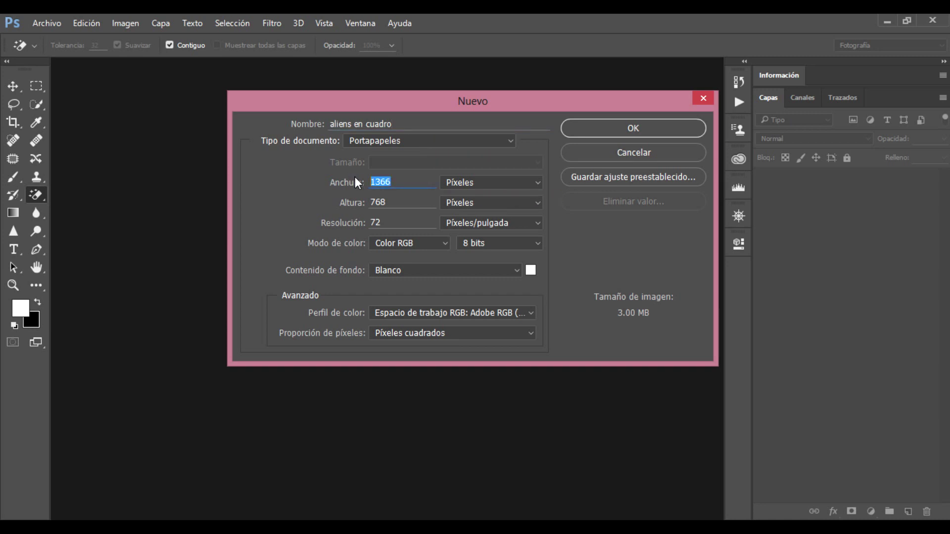
type("44")
left_click(533, 186)
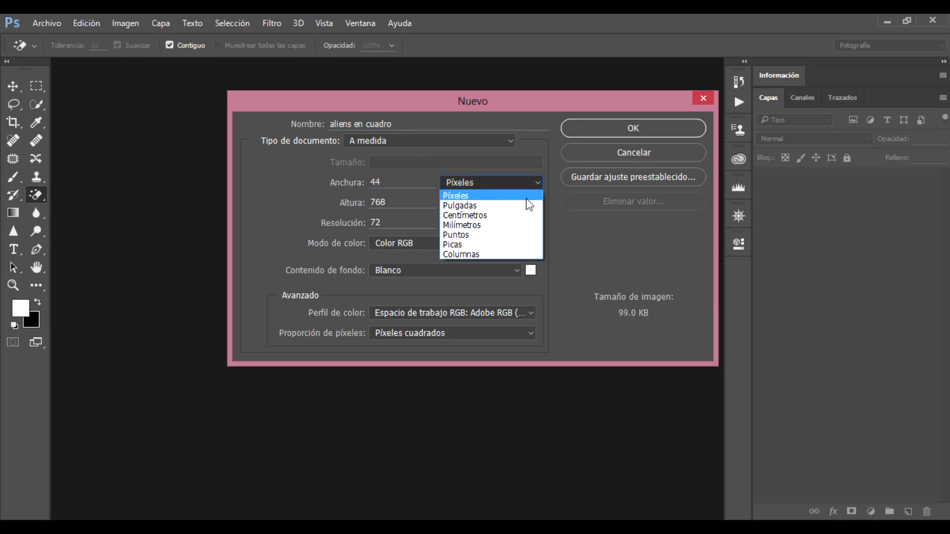
left_click(506, 212)
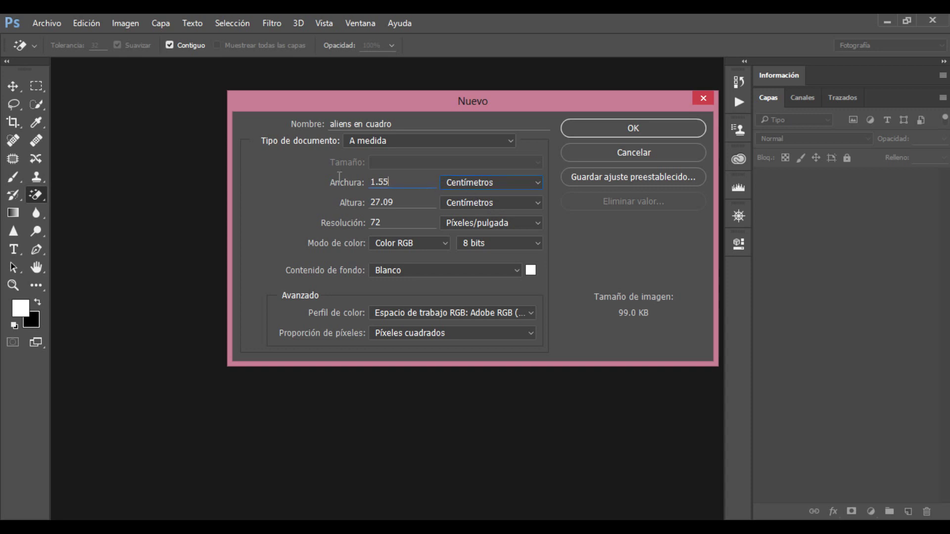
double_click(380, 182)
type("44")
double_click(383, 206)
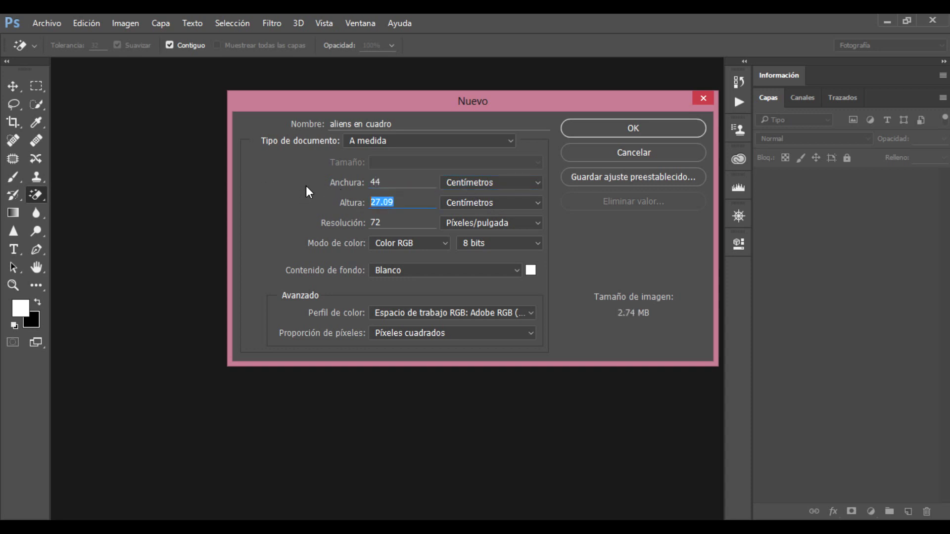
type("28")
double_click(387, 219)
type("150")
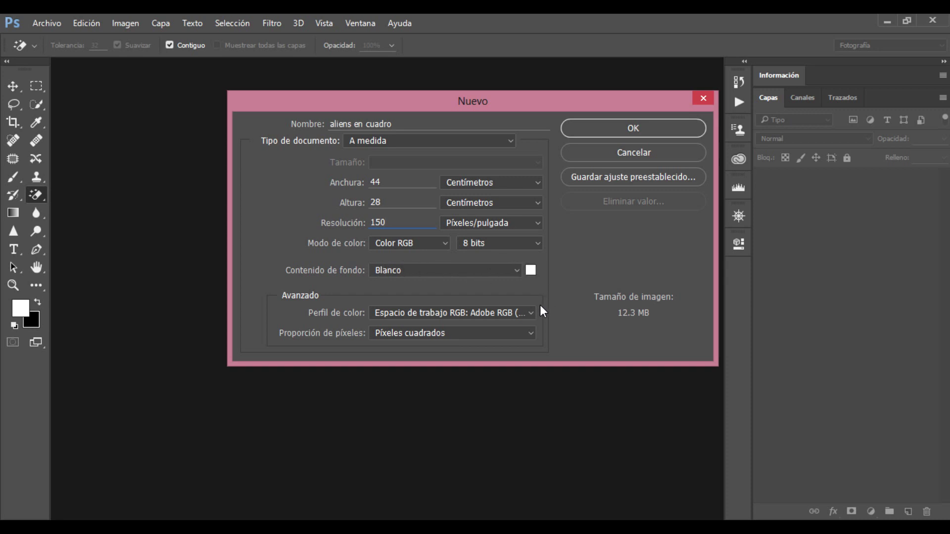
left_click(596, 132)
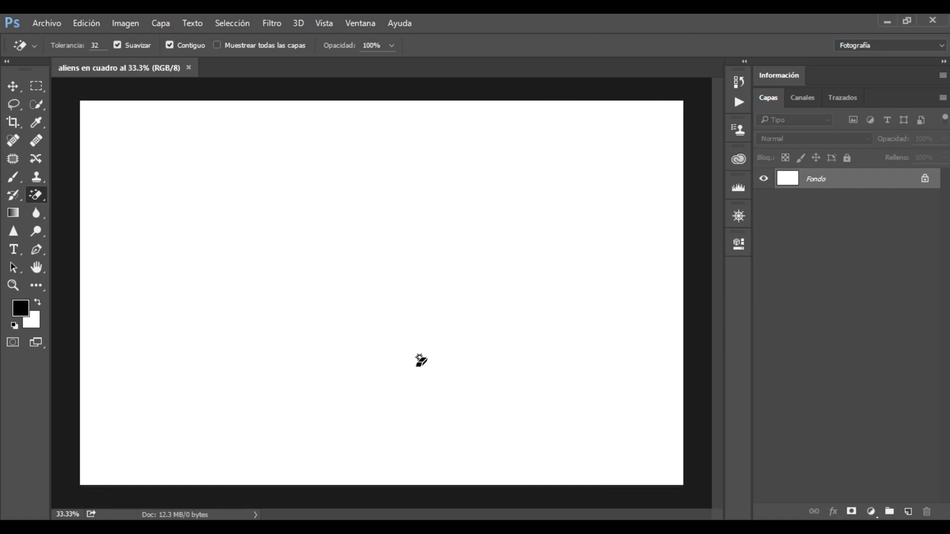
Drag 'Pared - Cuadros.psd' from the tutorial folder into Photoshop to open it
left_click(384, 527)
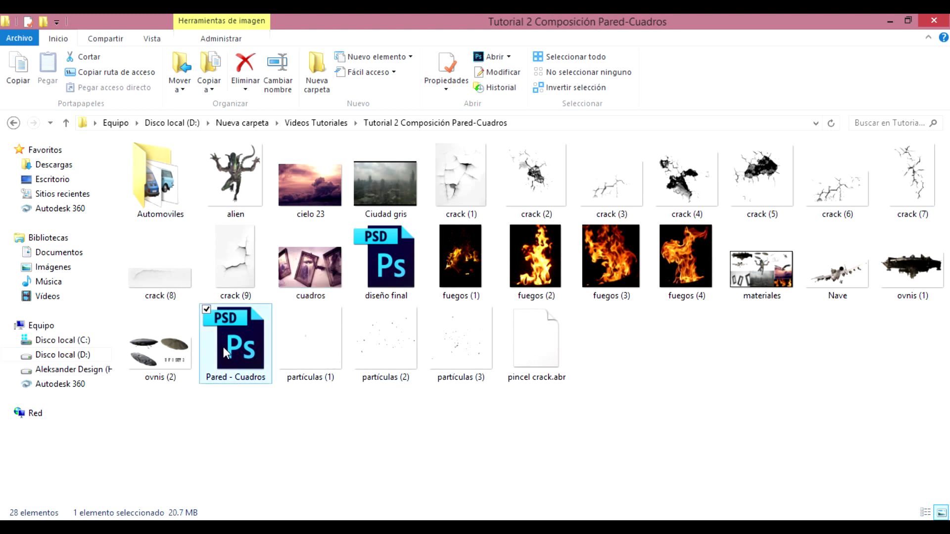
mouse_move(221, 346)
left_mouse_down()
mouse_move(345, 424)
mouse_move(672, 375)
mouse_move(353, 72)
left_mouse_up()
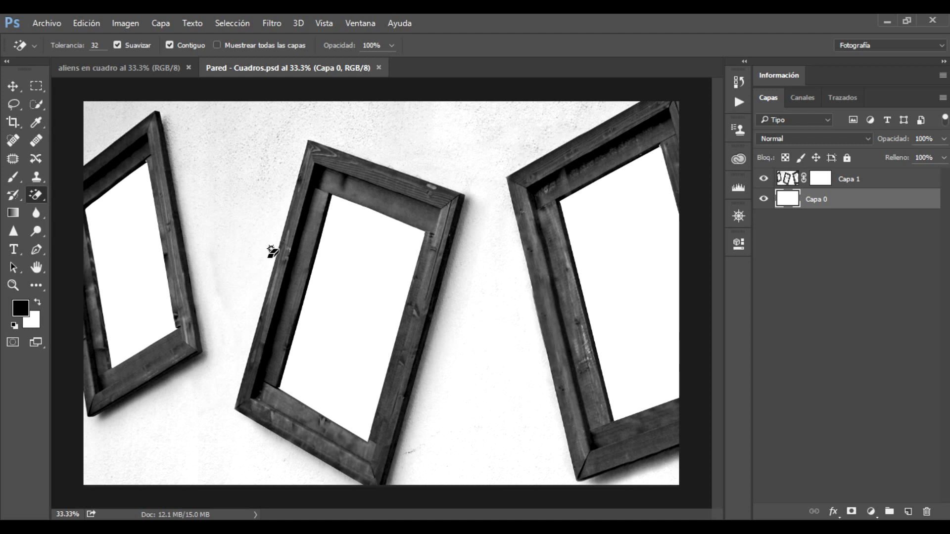
Hide Capa 0 and move the Capa 1 frames layer into the 'aliens en cuadro' document
key("v")
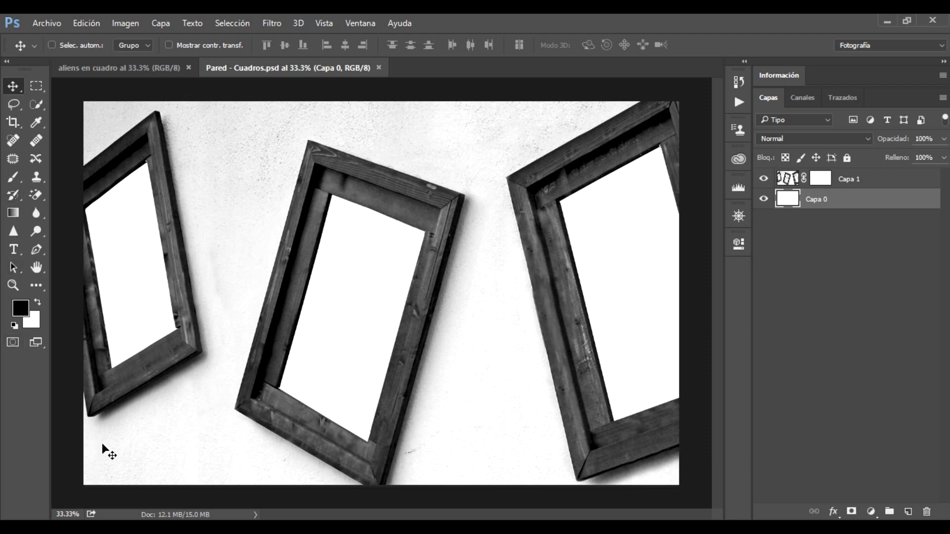
left_click(764, 200)
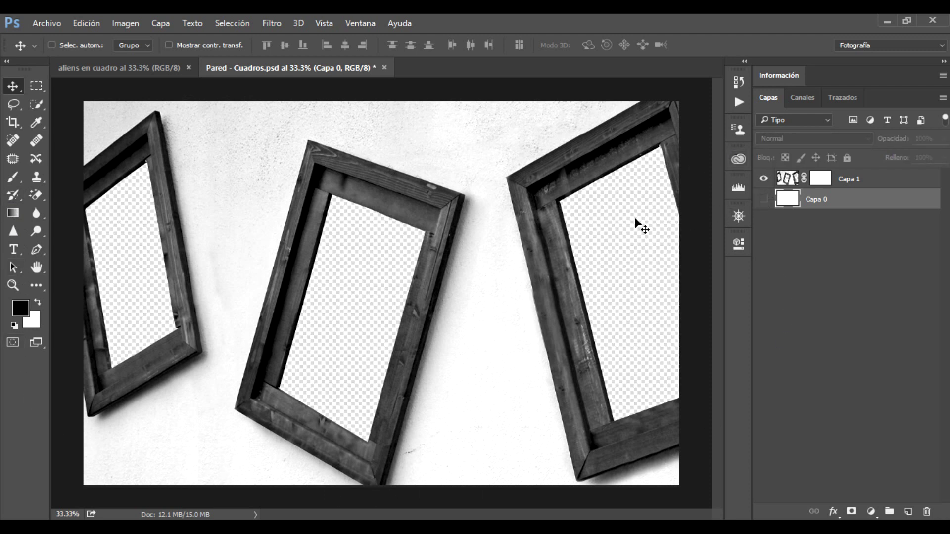
left_click(764, 200)
left_click(766, 200)
left_click(865, 181)
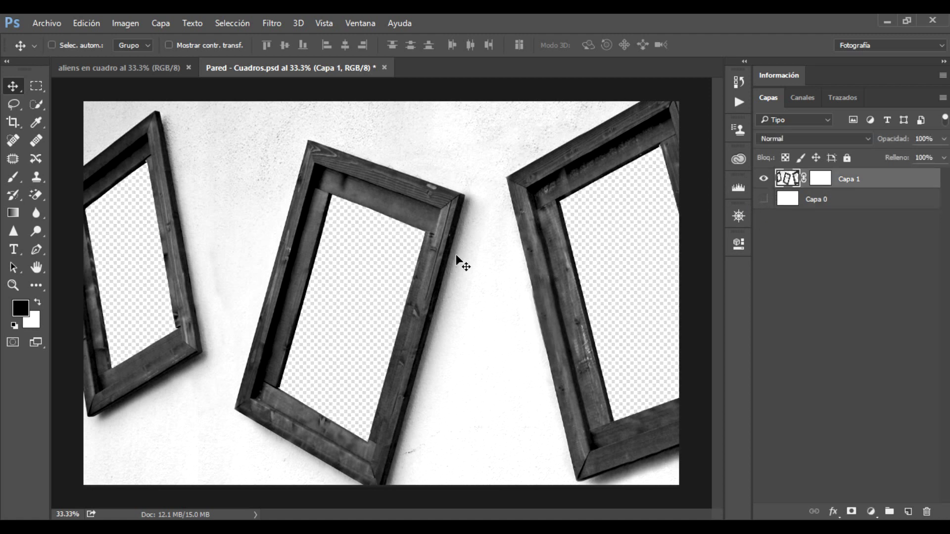
mouse_move(324, 183)
left_mouse_down()
mouse_move(139, 74)
mouse_move(331, 271)
left_mouse_up()
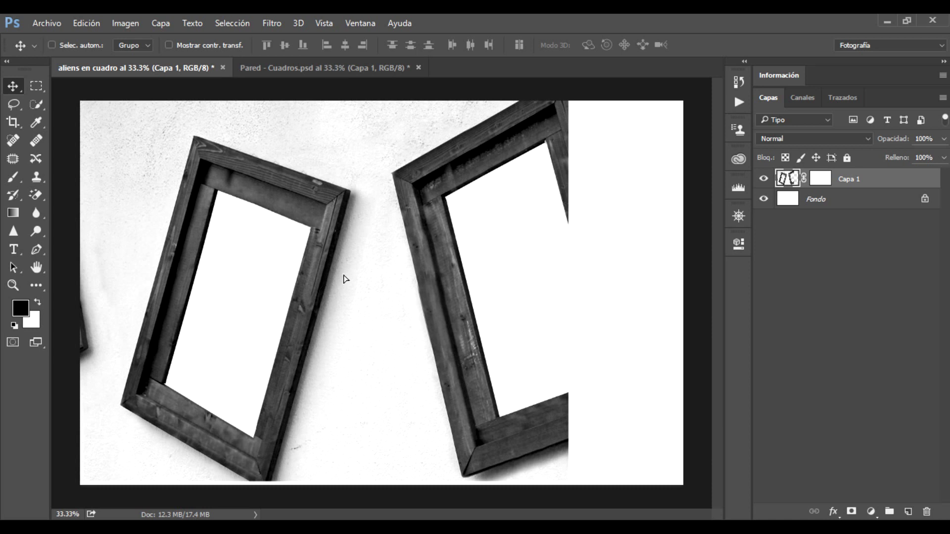
Shift the frames layer right and scale it to about 100.3% to fill the canvas
mouse_move(329, 275)
left_mouse_down()
mouse_move(427, 273)
mouse_move(431, 283)
left_mouse_up()
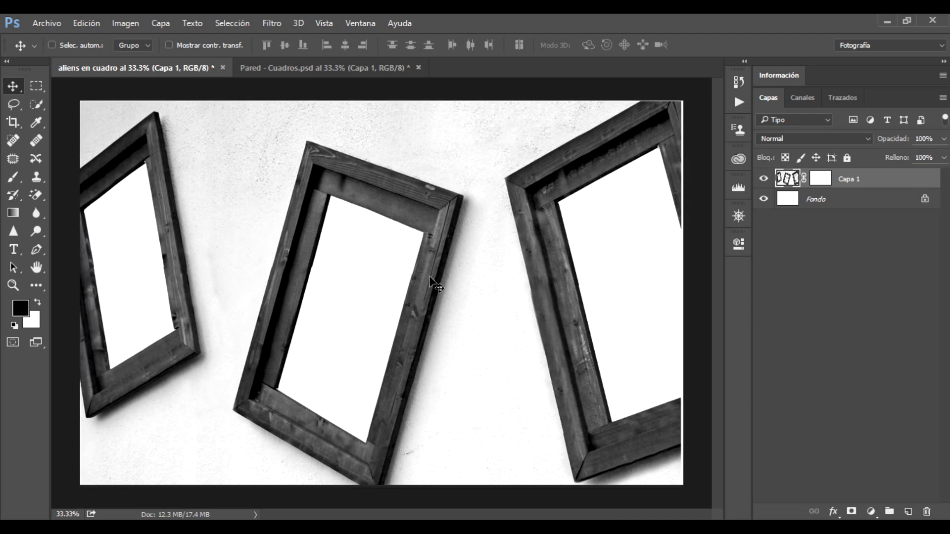
key("ctrl+t")
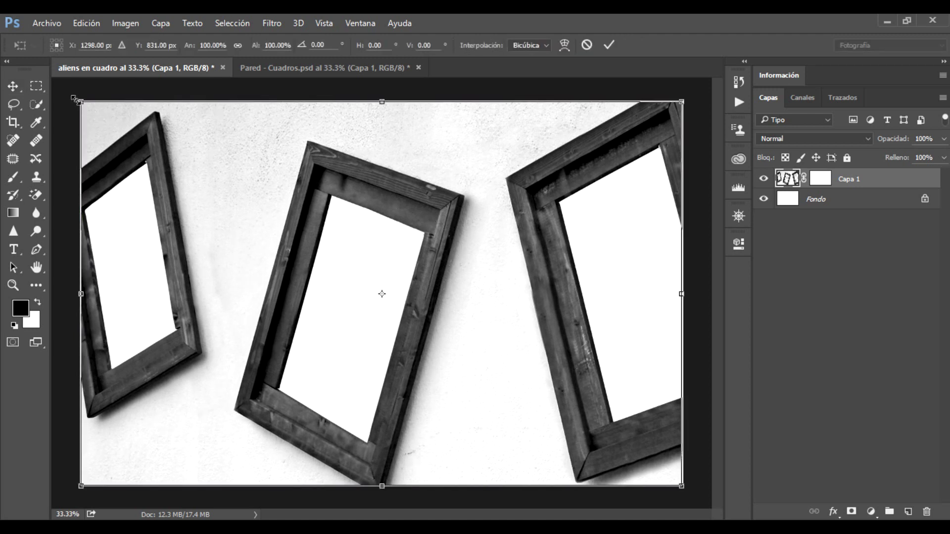
left_click_drag(77, 102, 75, 101)
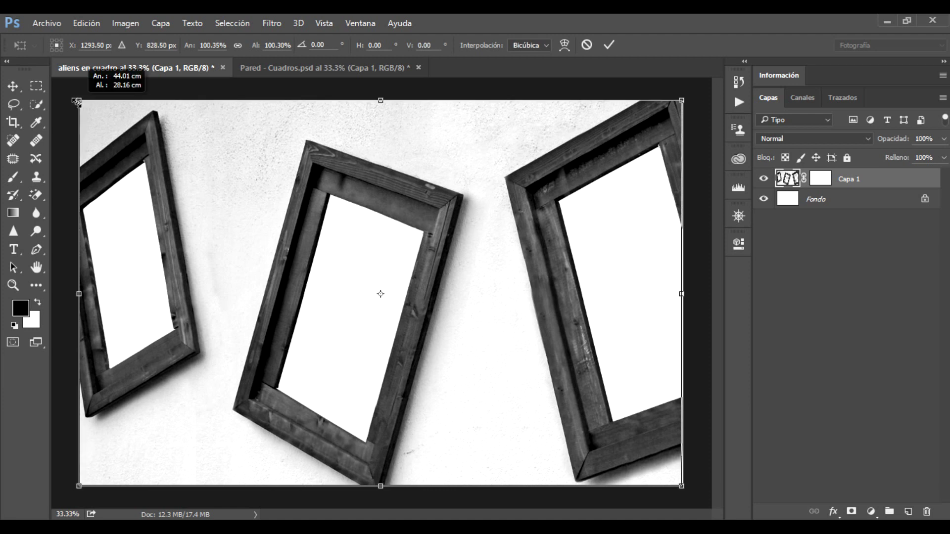
key("Return")
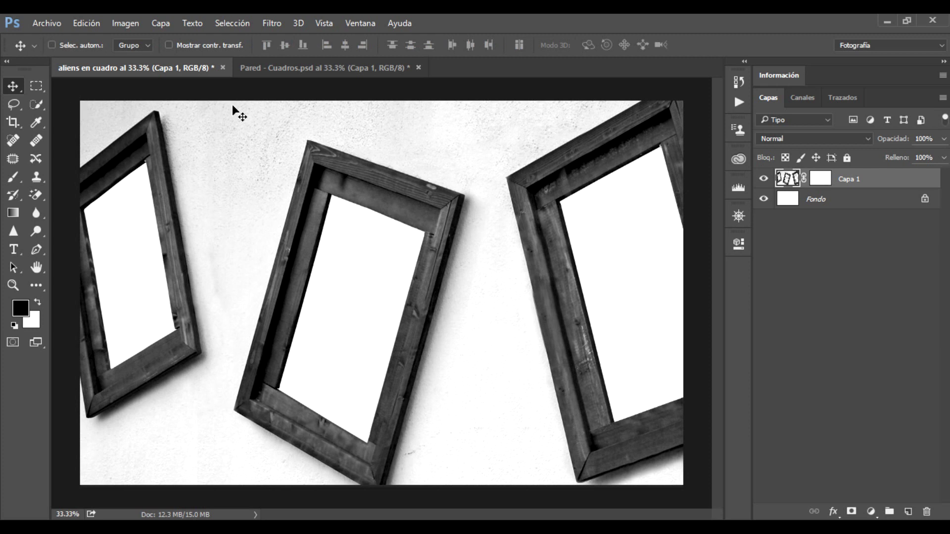
Rename the Capa 1 frames layer to 'Pared'
double_click(850, 180)
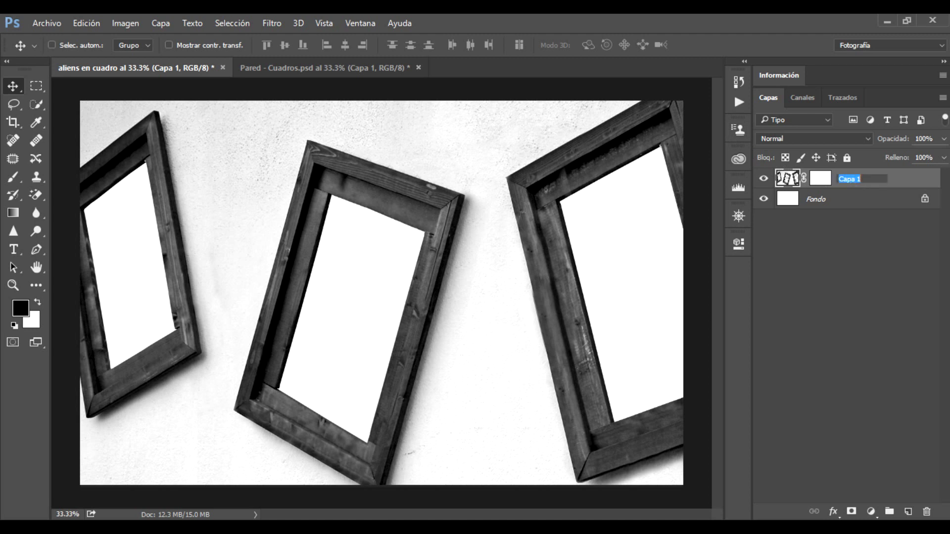
type("Pared")
key("Return")
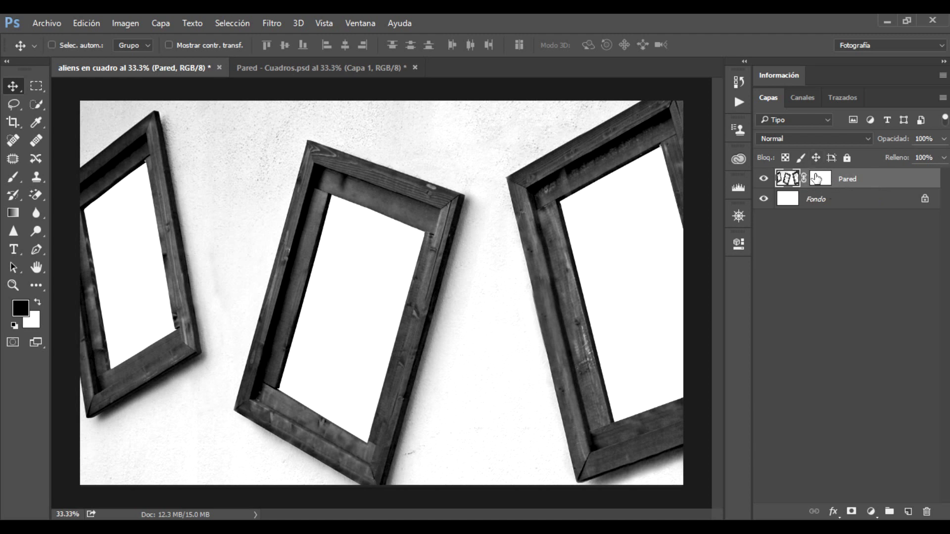
Convert the locked background into a regular layer named 'Fondo'
left_click(852, 199)
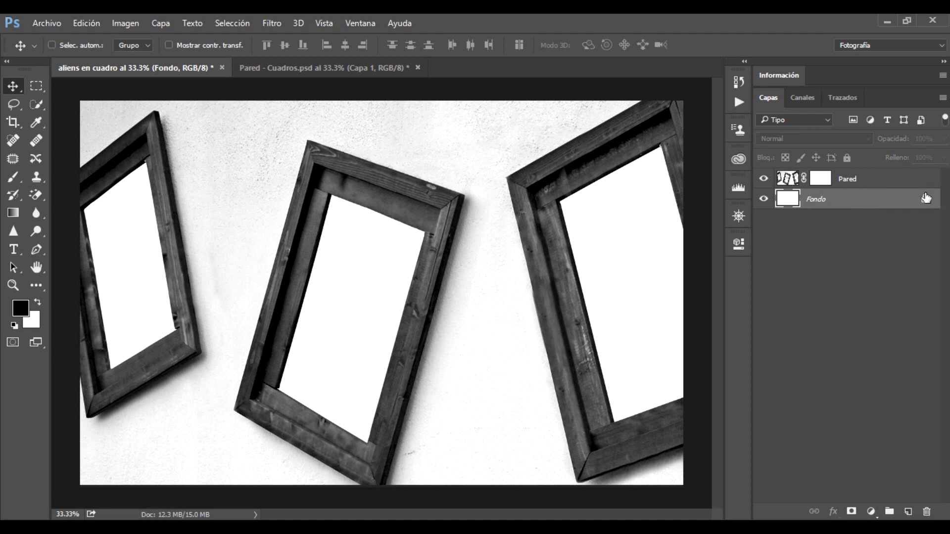
right_click(868, 201)
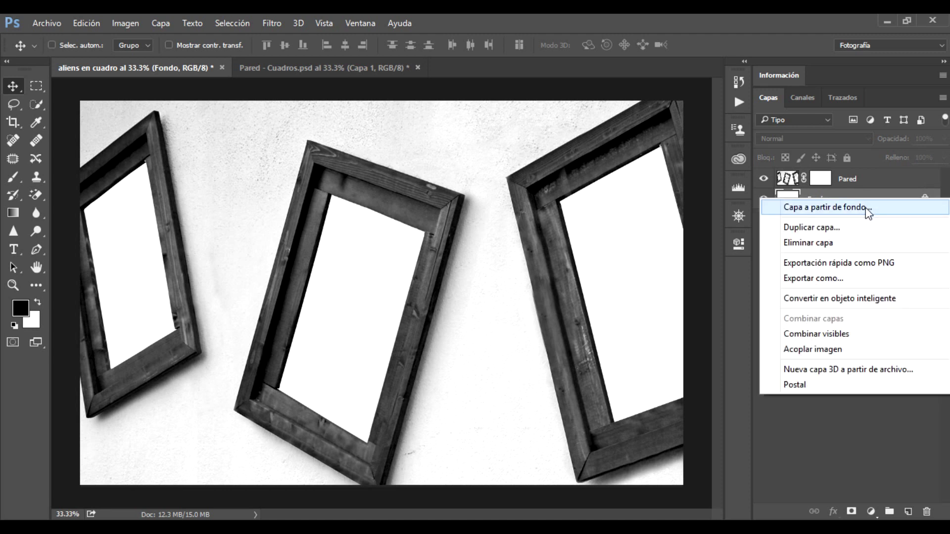
left_click(867, 208)
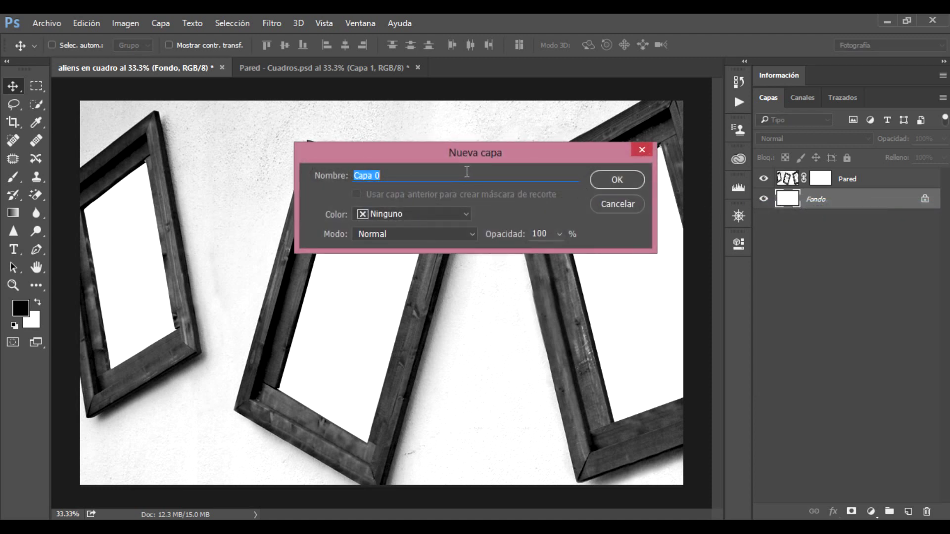
type("Fondo")
left_click(617, 179)
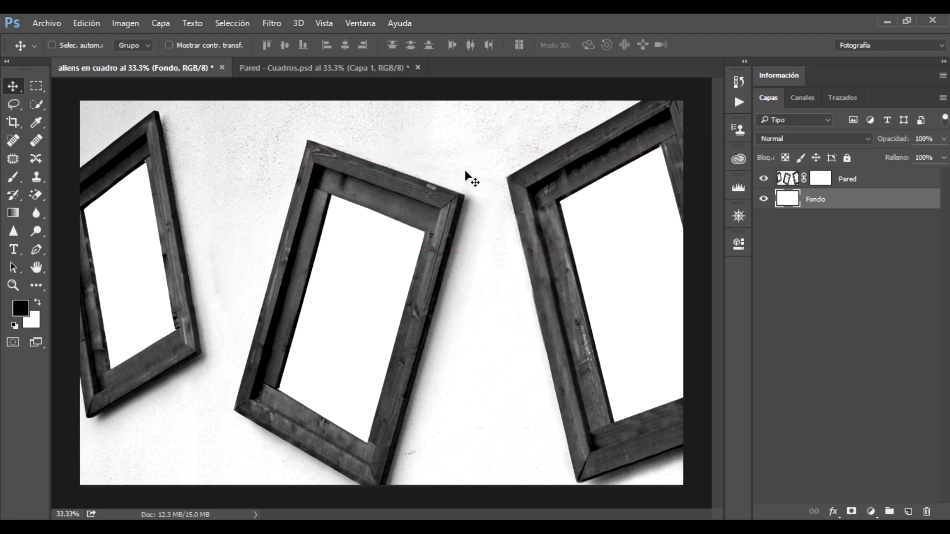
Hide the Pared layer and drag the Ciudad gris photo from the tutorial folder into the document
left_click(765, 179)
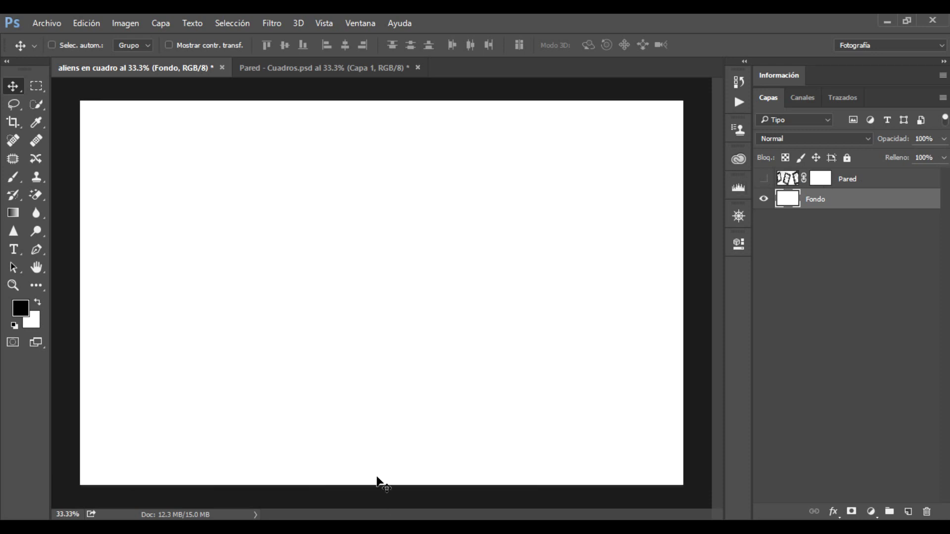
left_click(393, 527)
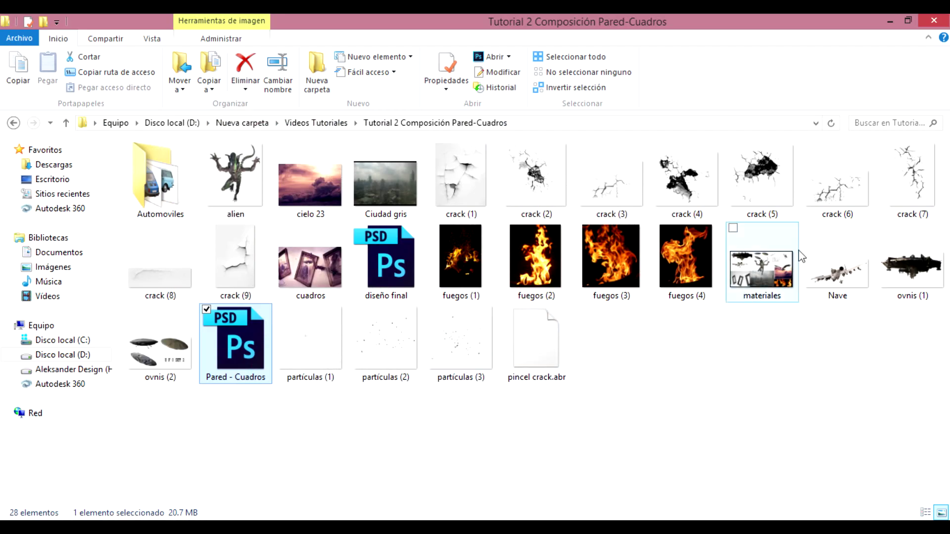
left_click(379, 190)
mouse_move(378, 184)
left_mouse_down()
mouse_move(391, 220)
mouse_move(403, 423)
mouse_move(347, 326)
left_mouse_up()
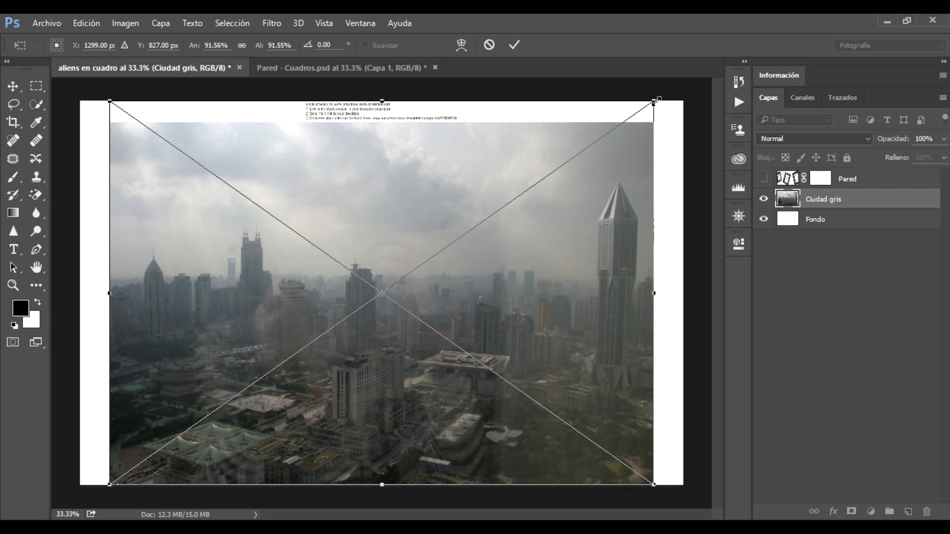
Scale the city photo to cover the canvas and nudge it slightly upward
left_click_drag(653, 103, 698, 88)
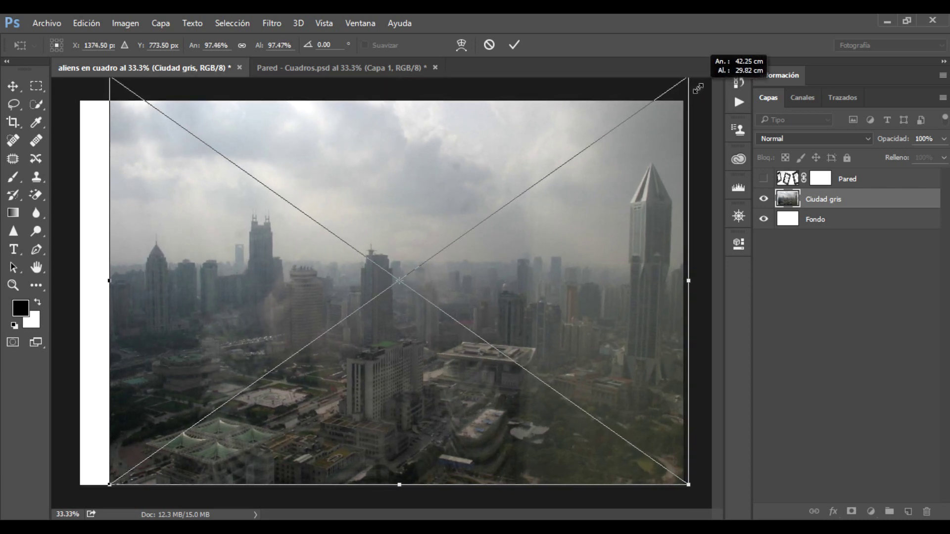
mouse_move(108, 484)
left_mouse_down()
mouse_move(70, 505)
mouse_move(214, 419)
mouse_move(170, 465)
mouse_move(106, 485)
mouse_move(144, 461)
mouse_move(116, 467)
mouse_move(106, 360)
mouse_move(164, 293)
mouse_move(244, 307)
mouse_move(276, 414)
mouse_move(248, 456)
mouse_move(145, 343)
mouse_move(110, 282)
mouse_move(178, 428)
mouse_move(340, 456)
mouse_move(178, 417)
left_mouse_up()
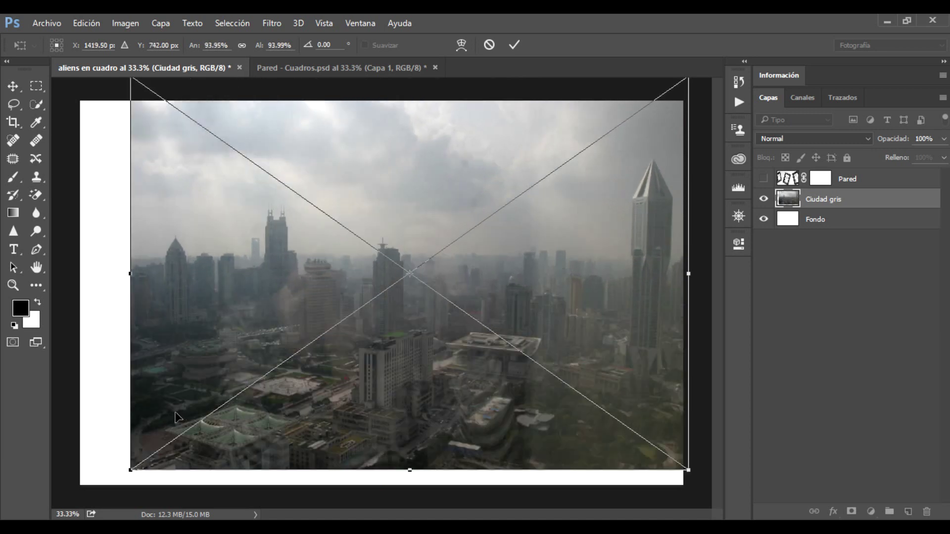
mouse_move(143, 469)
left_mouse_down()
mouse_move(143, 454)
mouse_move(247, 354)
mouse_move(140, 447)
mouse_move(110, 460)
mouse_move(205, 411)
mouse_move(61, 488)
left_mouse_up()
key("Up")
key("Up")
key("Up")
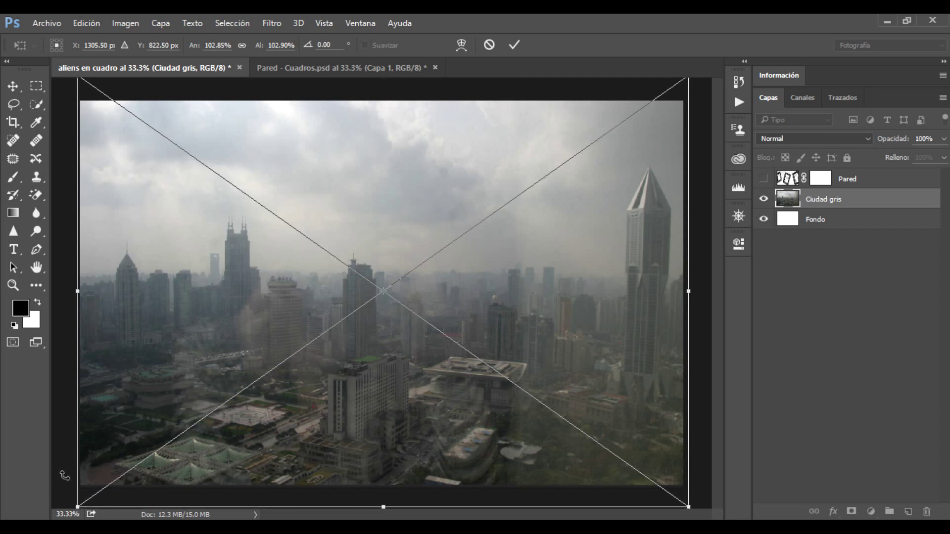
key("Up")
key("Up")
key("Up")
key("Up")
key("Up")
key("Up")
key("Up")
key("Up")
key("Up")
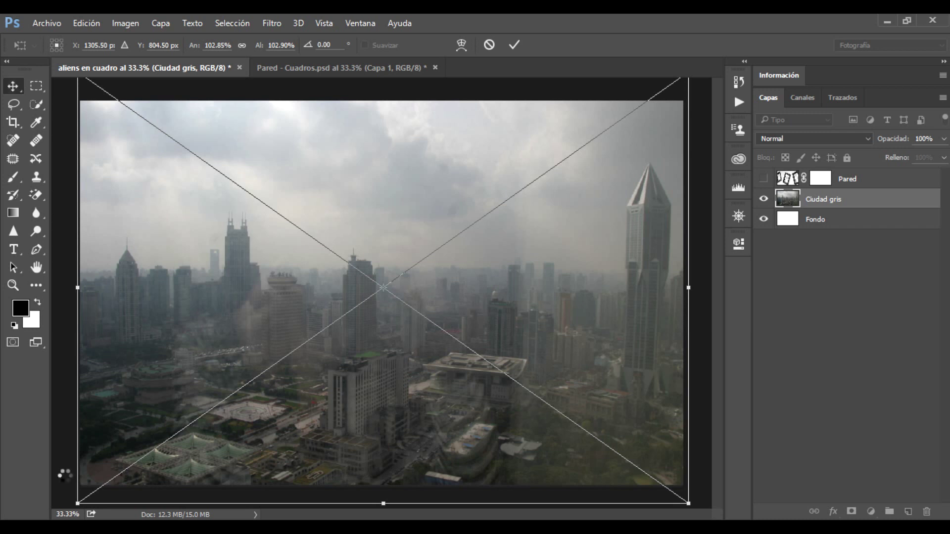
key("Return")
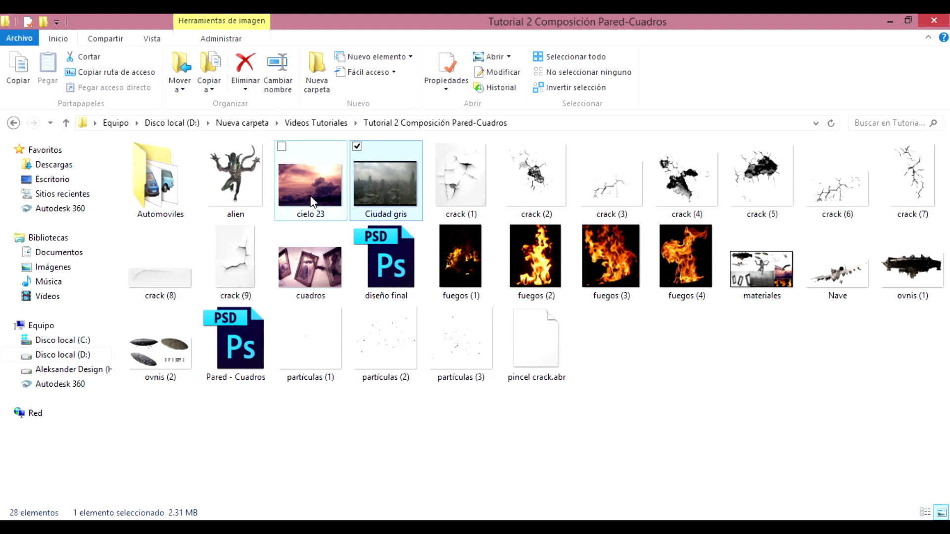
Place the cielo 23 sky above the city, scaled to about 36% to cover the canvas
left_click(313, 172)
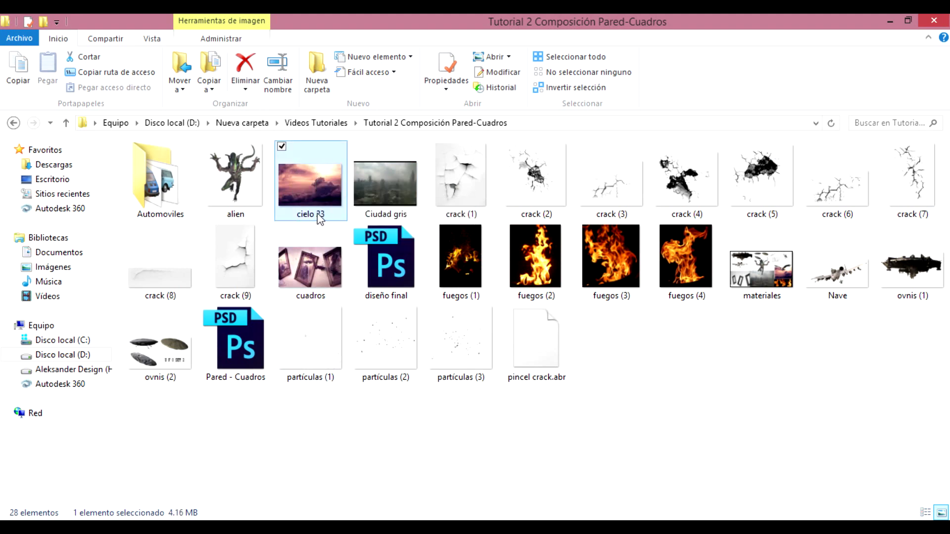
mouse_move(308, 179)
left_mouse_down()
mouse_move(417, 410)
mouse_move(339, 261)
left_mouse_up()
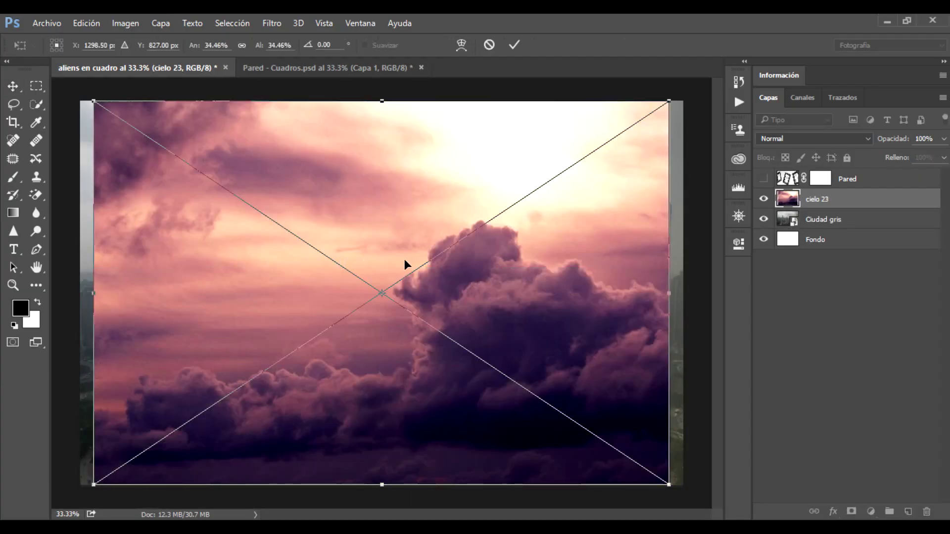
left_click_drag(669, 102, 685, 90)
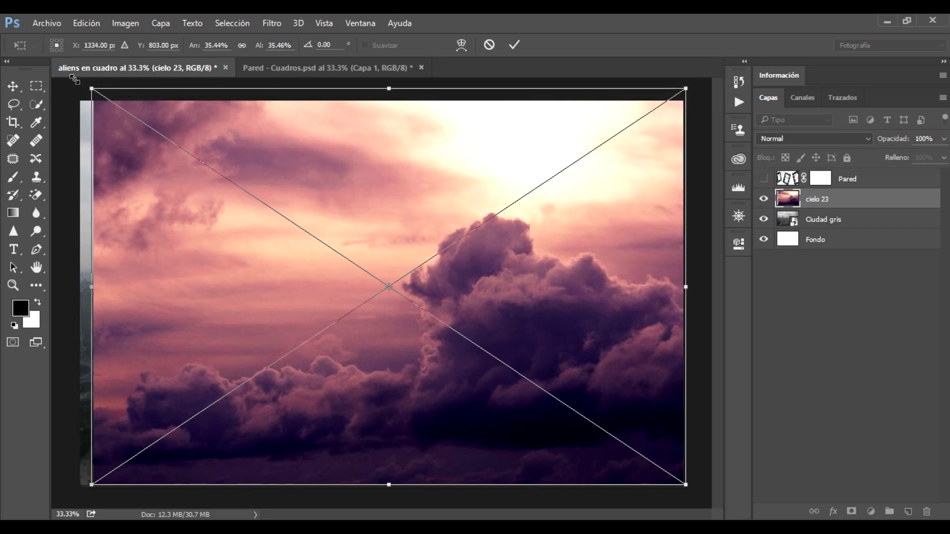
left_click_drag(93, 85, 67, 82)
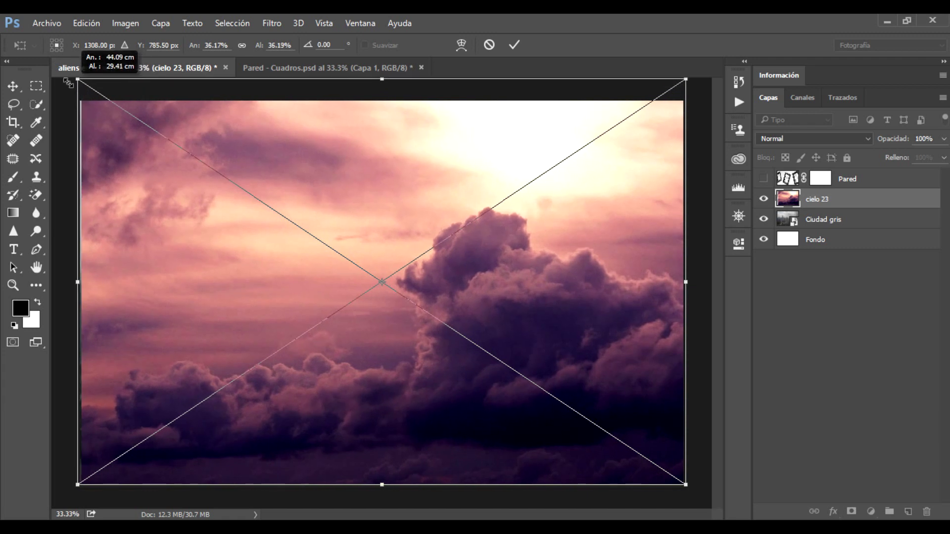
key("Return")
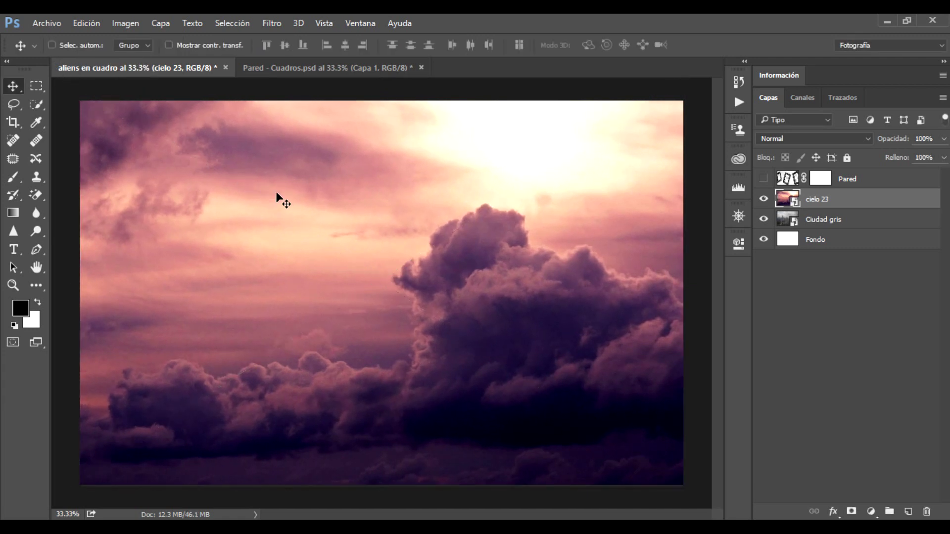
Flip the cielo 23 sky horizontally with Voltear horizontal
key("ctrl+t")
right_click(313, 181)
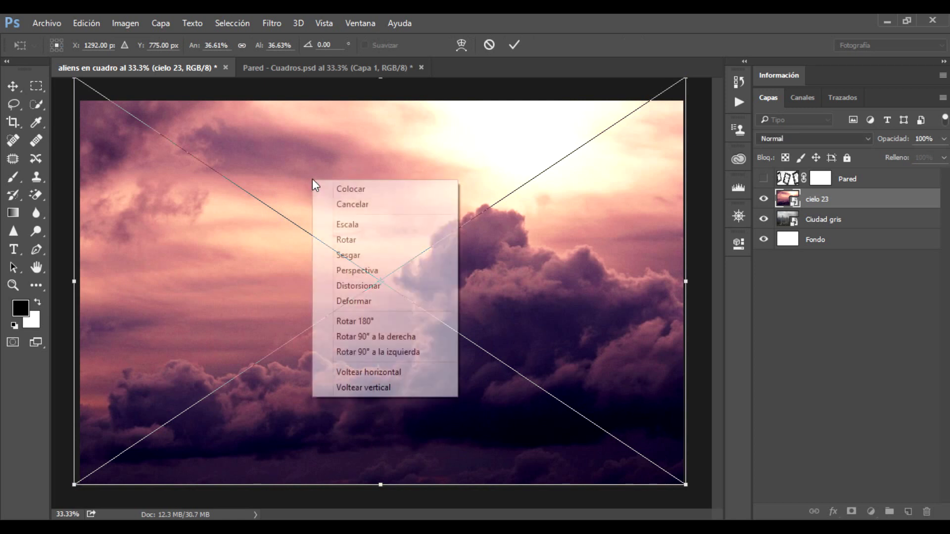
right_click(324, 209)
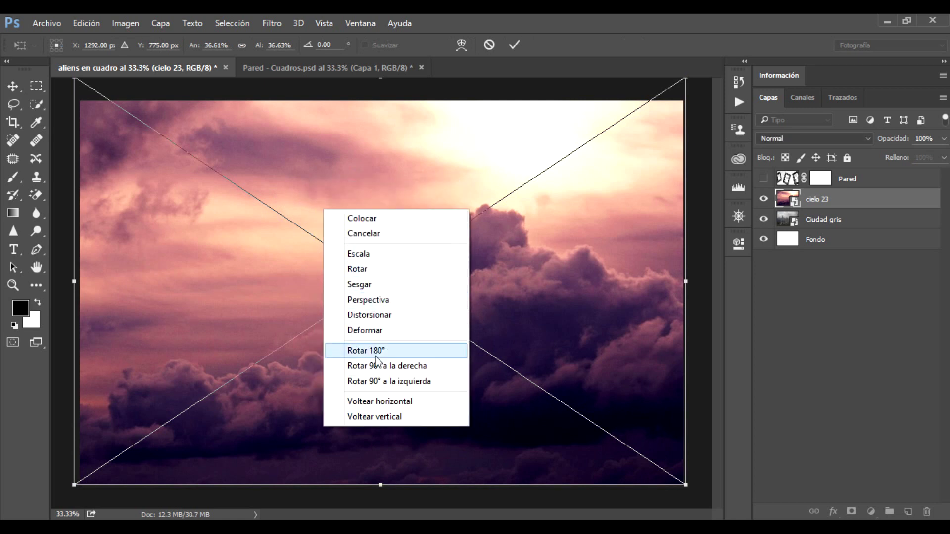
left_click(388, 405)
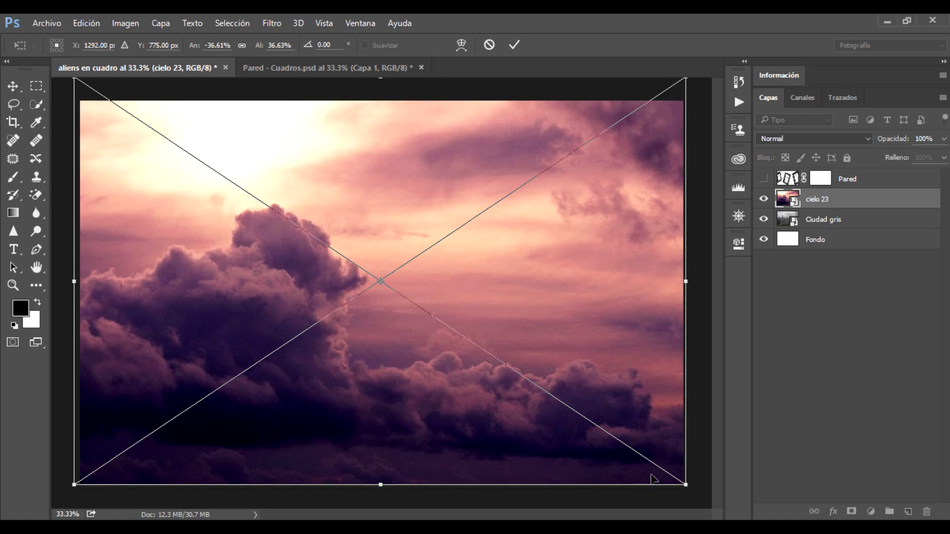
Enlarge the sky to about 40% and raise it, leaving a city strip along the bottom
left_click_drag(684, 485, 714, 515)
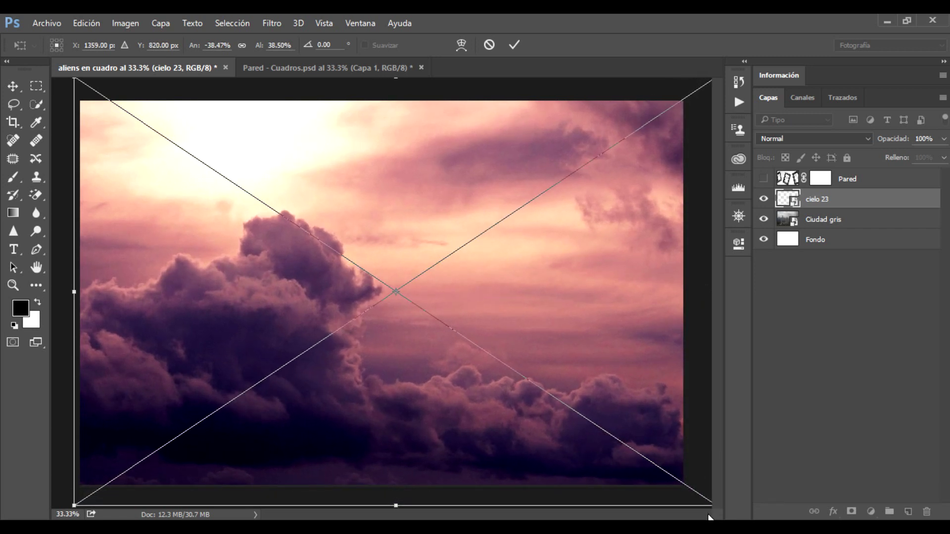
mouse_move(559, 338)
left_mouse_down()
mouse_move(522, 330)
mouse_move(524, 268)
left_mouse_up()
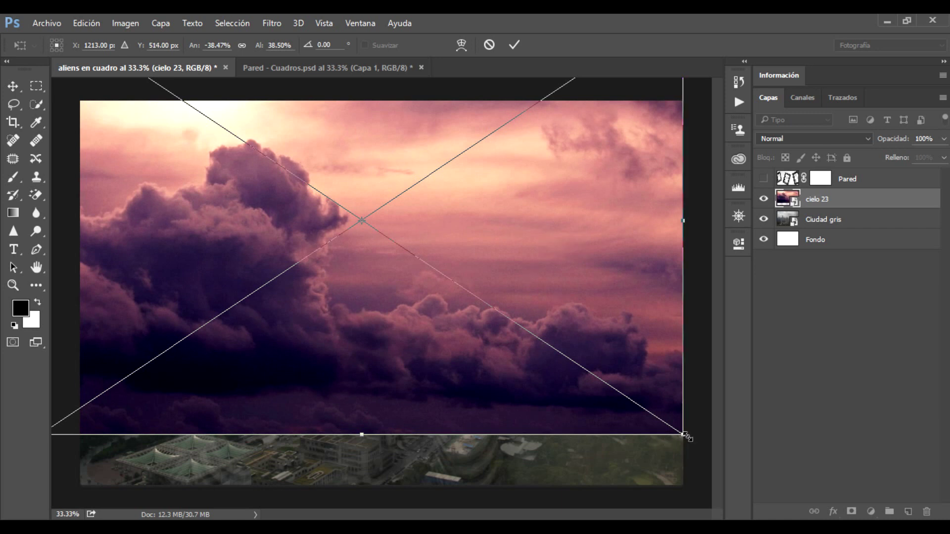
left_click_drag(683, 436, 705, 451)
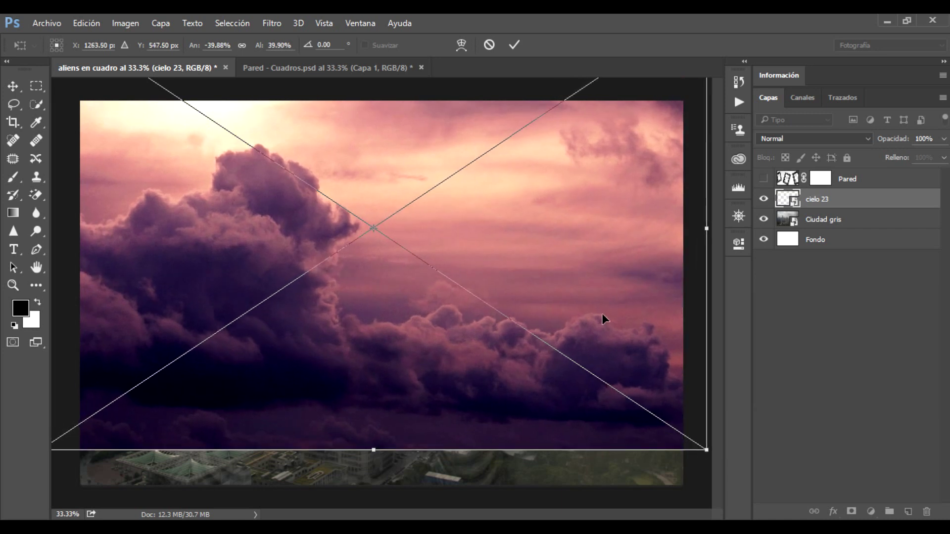
mouse_move(601, 313)
left_mouse_down()
mouse_move(559, 282)
mouse_move(594, 313)
mouse_move(596, 339)
mouse_move(598, 322)
mouse_move(581, 316)
left_mouse_up()
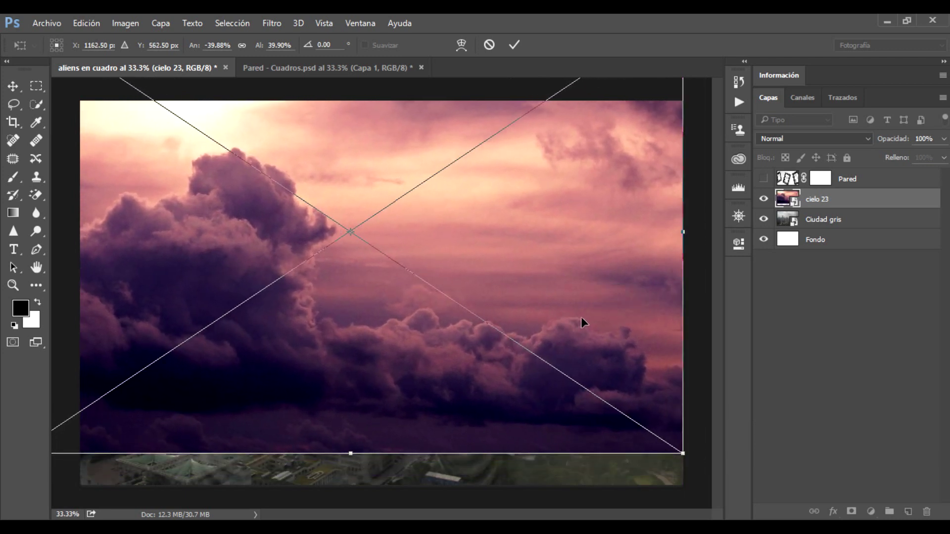
key("Return")
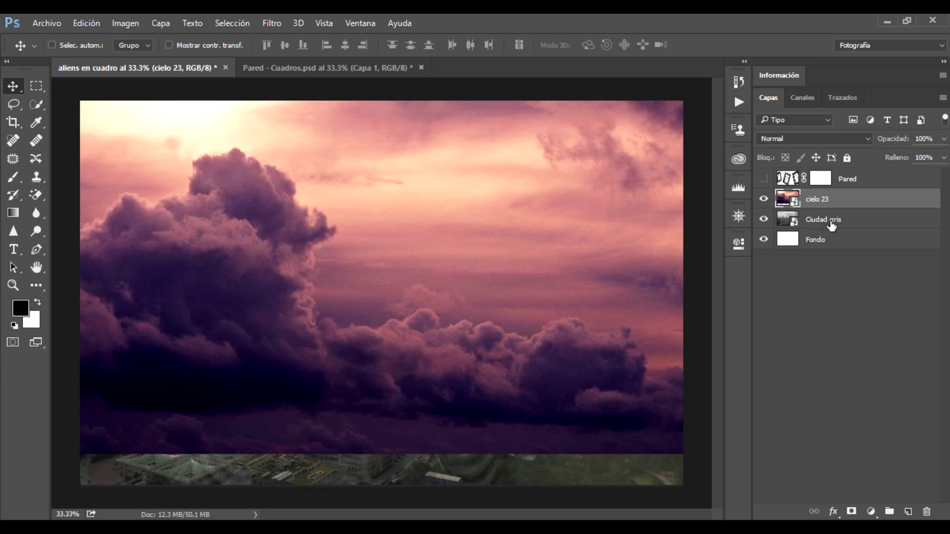
Add a layer mask to cielo 23 and set up a black brush at 80% opacity
left_click(852, 512)
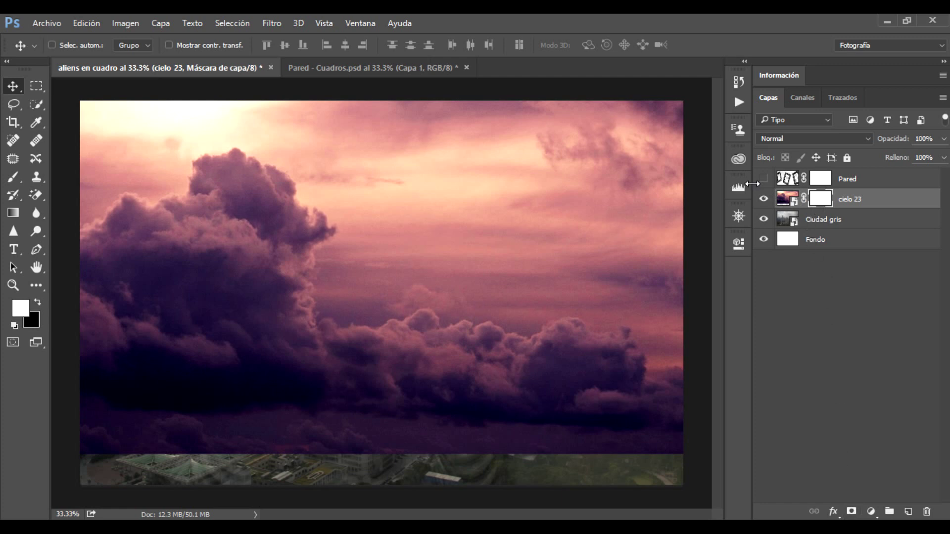
left_click(10, 176)
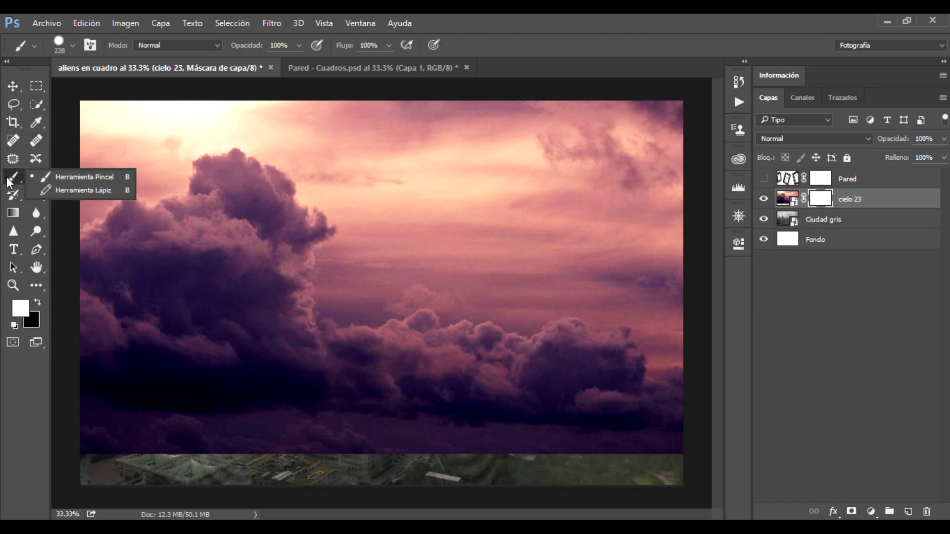
left_click(40, 177)
left_click(38, 302)
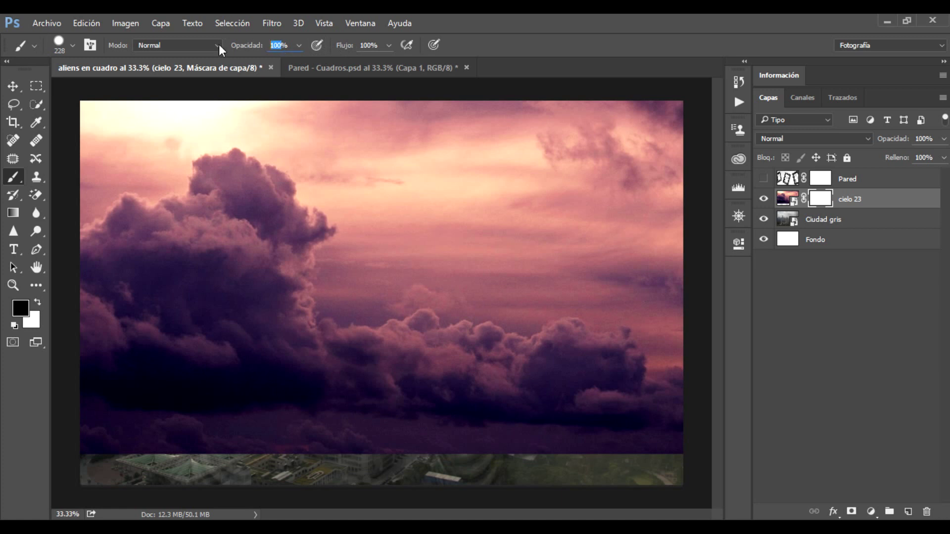
type("80")
key("Return")
Set the brush to 60% flow, 648 px size and 0% hardness
double_click(369, 45)
type("60")
key("Return")
left_click_drag(455, 374, 498, 373)
mouse_move(391, 233)
left_mouse_down()
mouse_move(326, 225)
mouse_move(393, 232)
left_mouse_up()
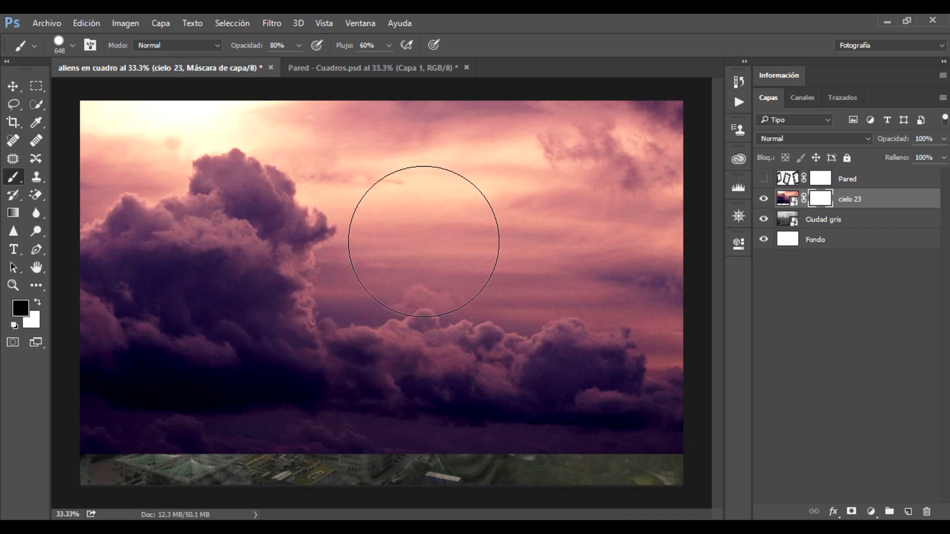
right_click(426, 242)
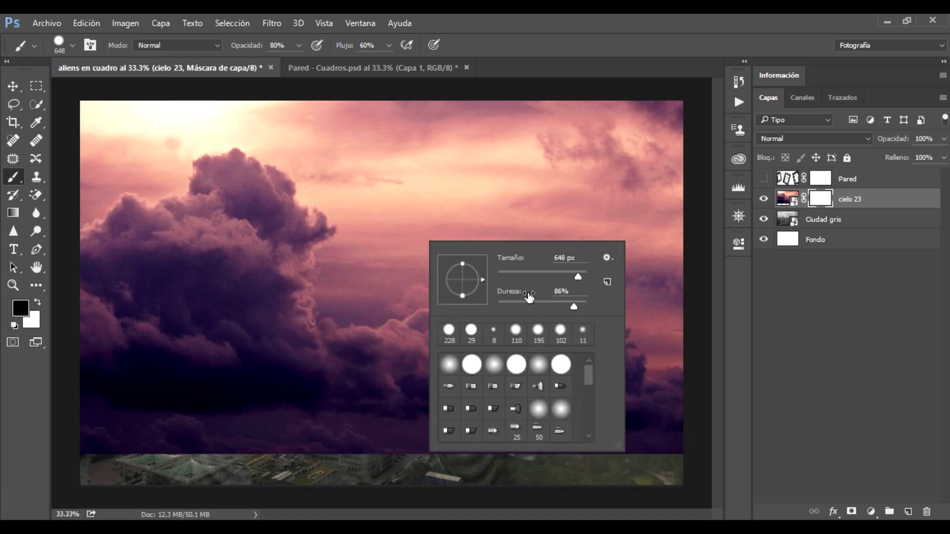
left_click_drag(529, 296, 457, 301)
Paint black on the sky mask to reveal the city's bottom, left skyline and right towers
key("Escape")
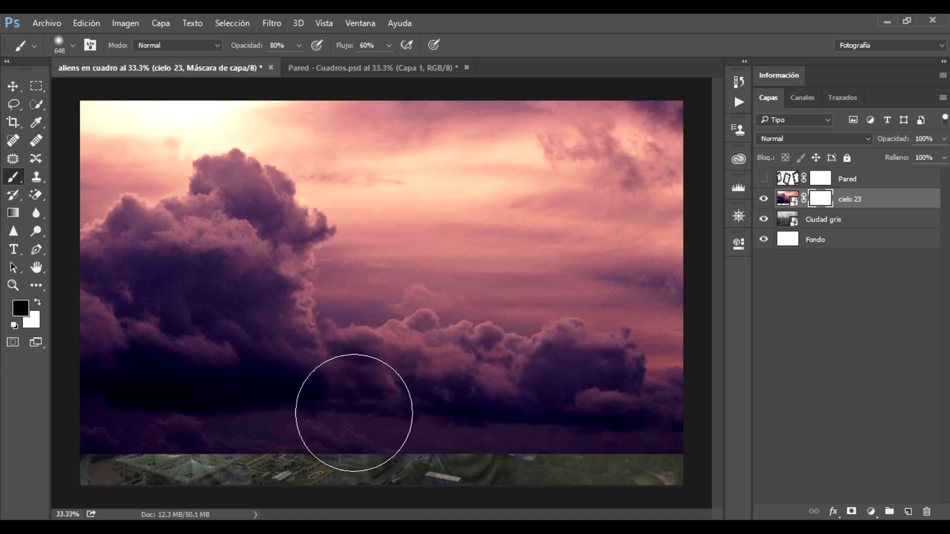
mouse_move(352, 413)
left_mouse_down()
mouse_move(420, 429)
mouse_move(387, 429)
mouse_move(463, 415)
mouse_move(530, 439)
mouse_move(608, 435)
mouse_move(653, 452)
mouse_move(610, 456)
mouse_move(501, 409)
mouse_move(424, 399)
mouse_move(306, 421)
mouse_move(222, 417)
mouse_move(430, 438)
mouse_move(204, 416)
mouse_move(133, 427)
mouse_move(96, 403)
mouse_move(99, 323)
left_mouse_up()
mouse_move(129, 299)
left_mouse_down()
mouse_move(144, 339)
mouse_move(346, 371)
mouse_move(244, 307)
mouse_move(223, 282)
left_mouse_up()
mouse_move(677, 245)
left_mouse_down()
mouse_move(637, 356)
mouse_move(589, 346)
mouse_move(621, 290)
mouse_move(637, 208)
mouse_move(544, 340)
mouse_move(519, 301)
mouse_move(347, 329)
mouse_move(425, 286)
mouse_move(409, 239)
mouse_move(462, 255)
mouse_move(513, 244)
mouse_move(365, 244)
mouse_move(318, 291)
mouse_move(470, 339)
mouse_move(431, 303)
mouse_move(322, 333)
mouse_move(577, 268)
mouse_move(563, 238)
mouse_move(450, 238)
mouse_move(456, 299)
mouse_move(473, 294)
left_mouse_up()
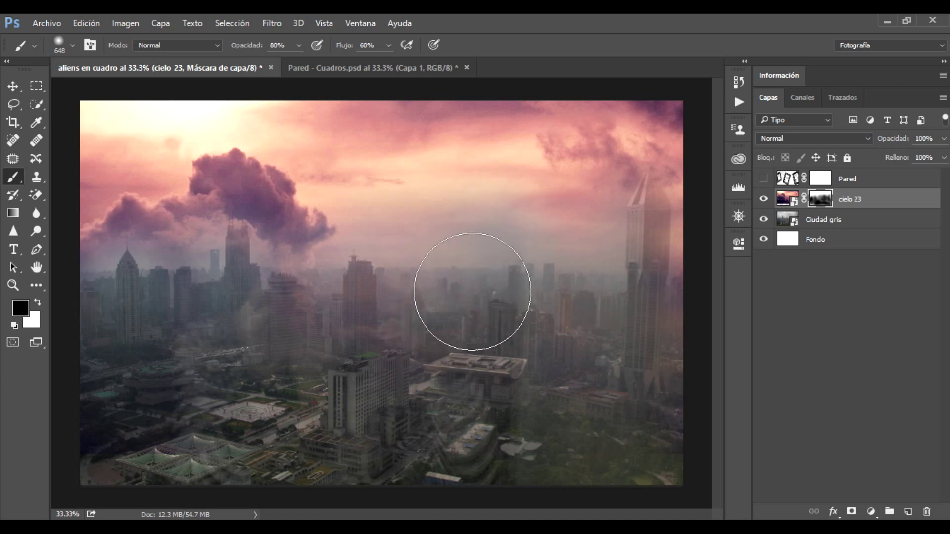
Paint white with an 816 px brush to restore central sky, then refine the tower spire at 186 px
key("x")
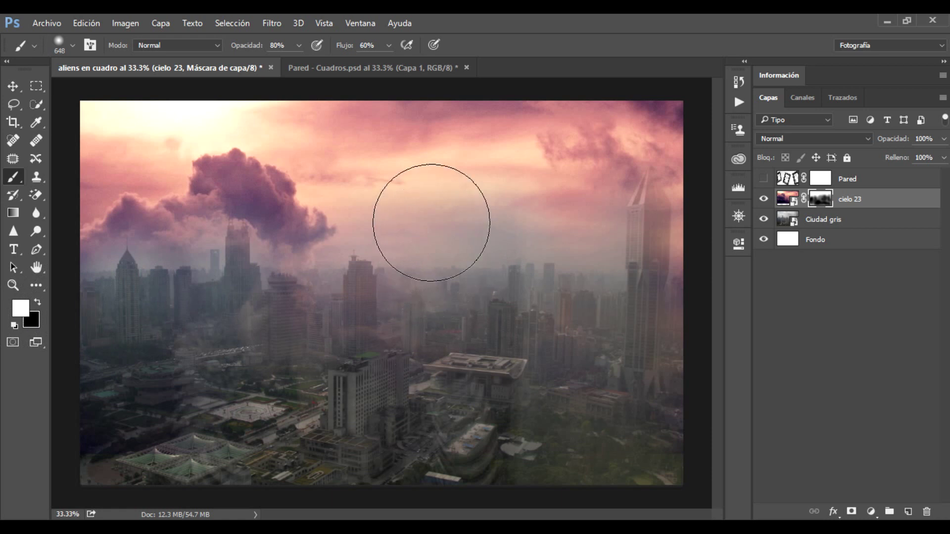
right_click(408, 188, "alt")
left_click_drag(408, 189, 427, 176)
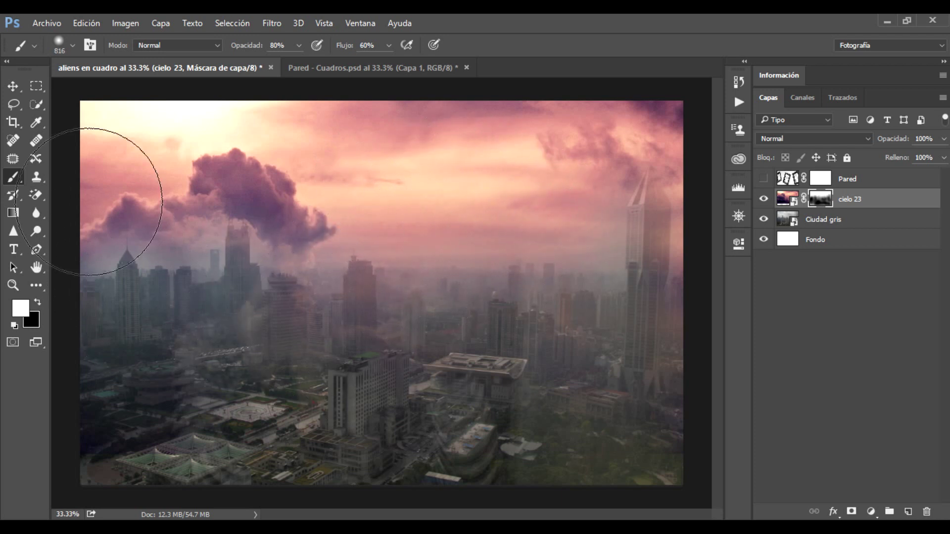
mouse_move(146, 239)
left_mouse_down()
mouse_move(144, 212)
mouse_move(233, 212)
mouse_move(329, 233)
mouse_move(423, 269)
left_mouse_up()
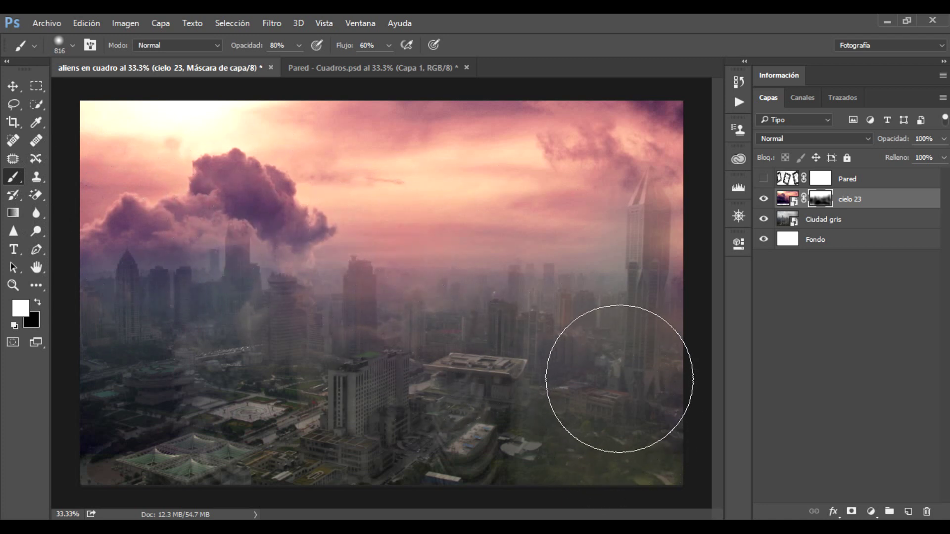
left_click_drag(614, 325, 533, 311)
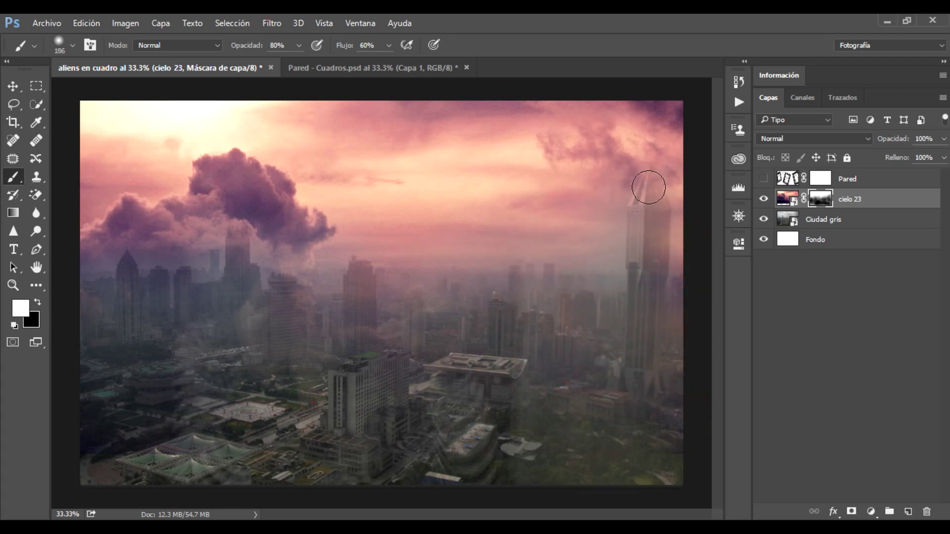
mouse_move(650, 170)
left_mouse_down()
mouse_move(653, 244)
mouse_move(636, 180)
mouse_move(647, 222)
mouse_move(639, 312)
left_mouse_up()
key("x")
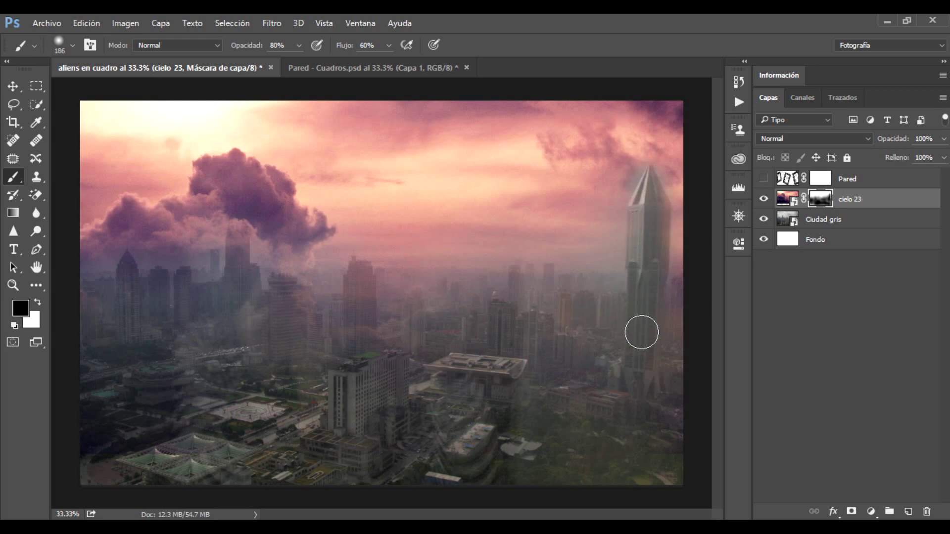
Paint black with a smaller brush on the cielo 23 mask to reveal the tall tower's top
left_click_drag(640, 266, 675, 258)
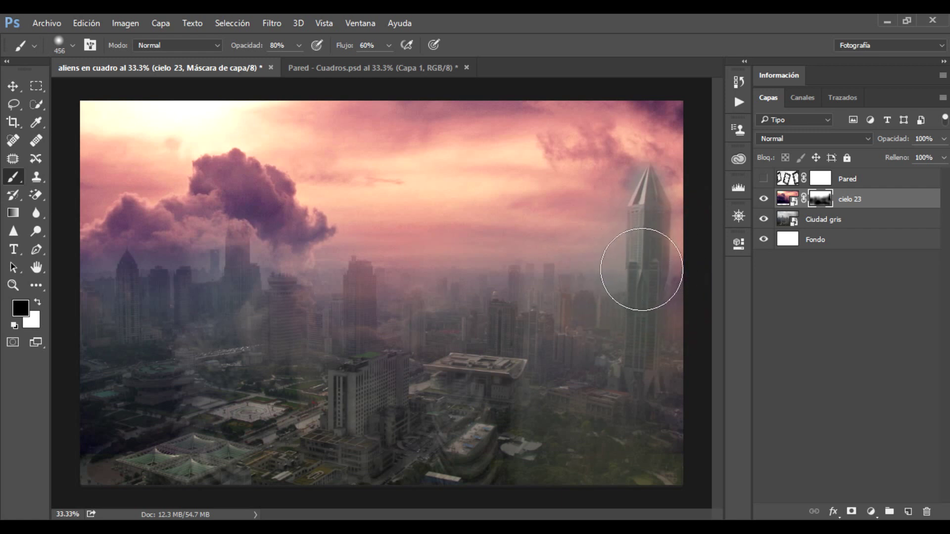
key("x")
left_click_drag(598, 165, 608, 163)
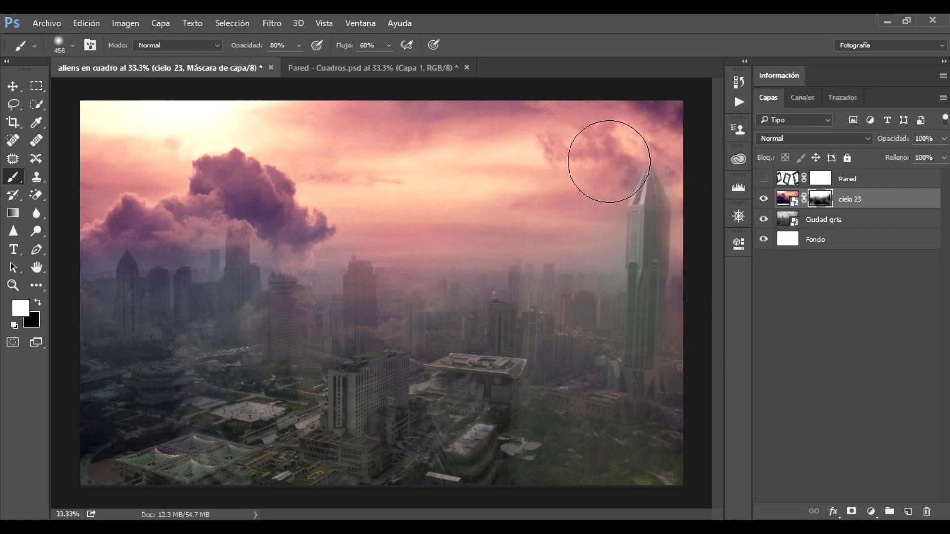
key("ctrl+z")
key("ctrl+z")
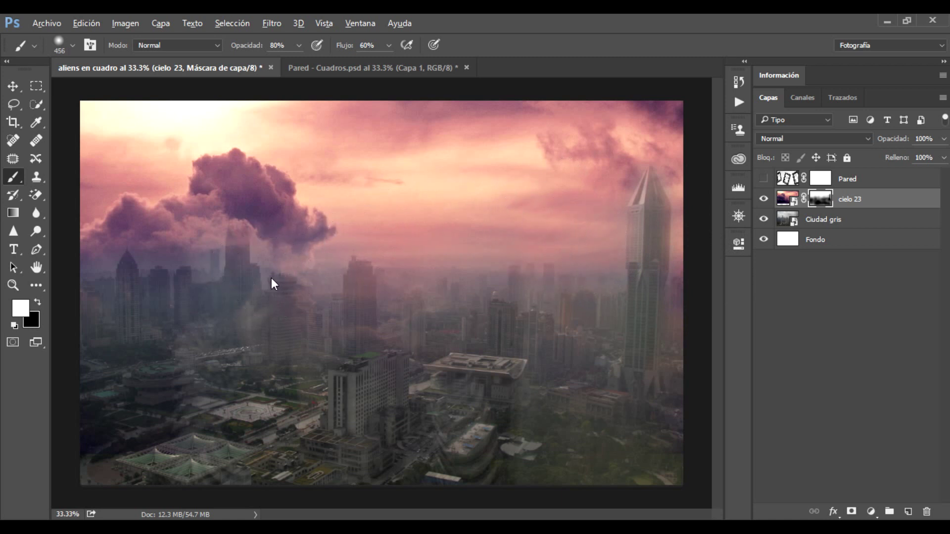
key("bracketleft")
key("bracketleft")
key("x")
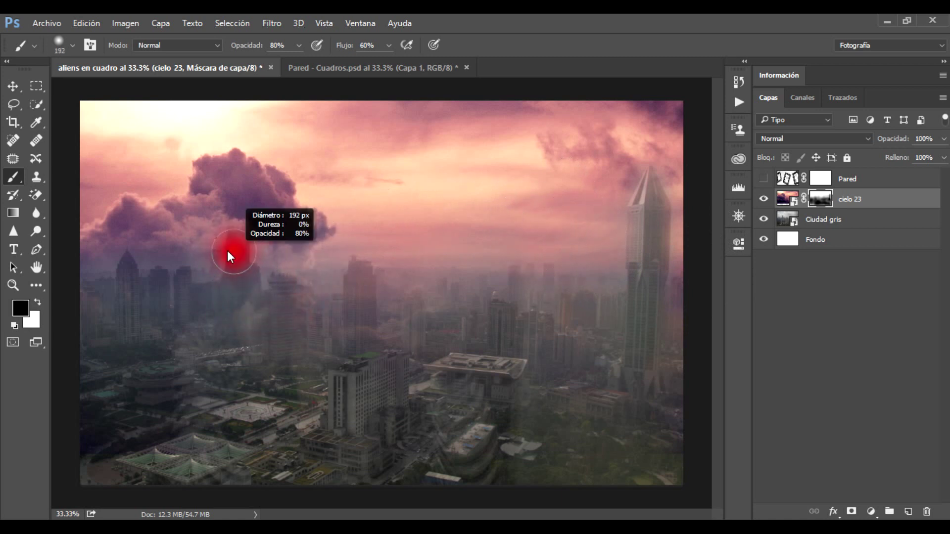
left_click_drag(233, 225, 237, 243)
key("x")
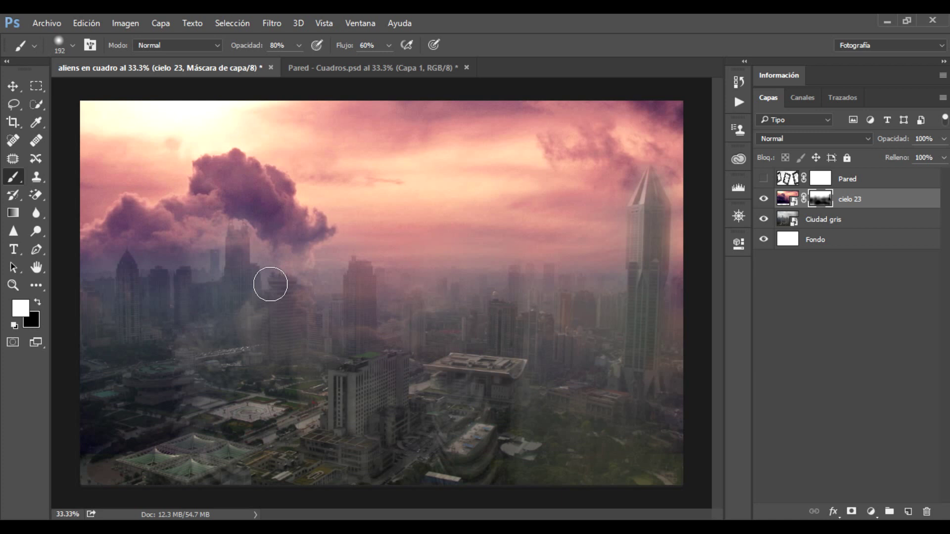
Add an Equilibrio de color adjustment layer above Ciudad gris as a clipping mask
left_click(863, 219)
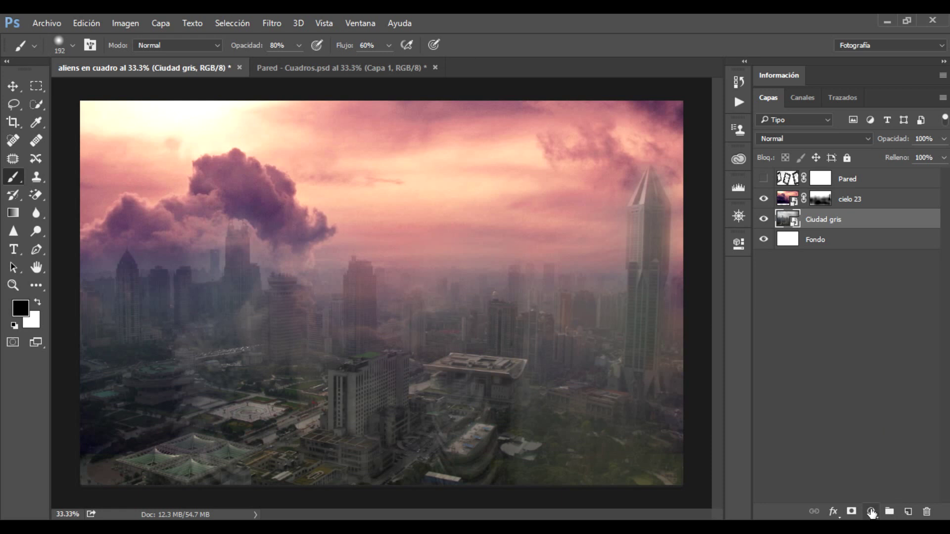
left_click(871, 511)
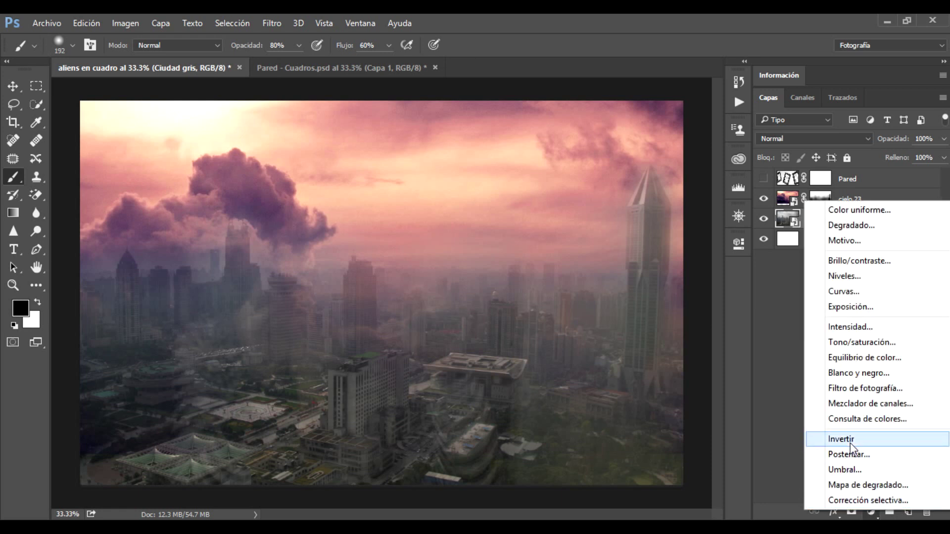
left_click(873, 358)
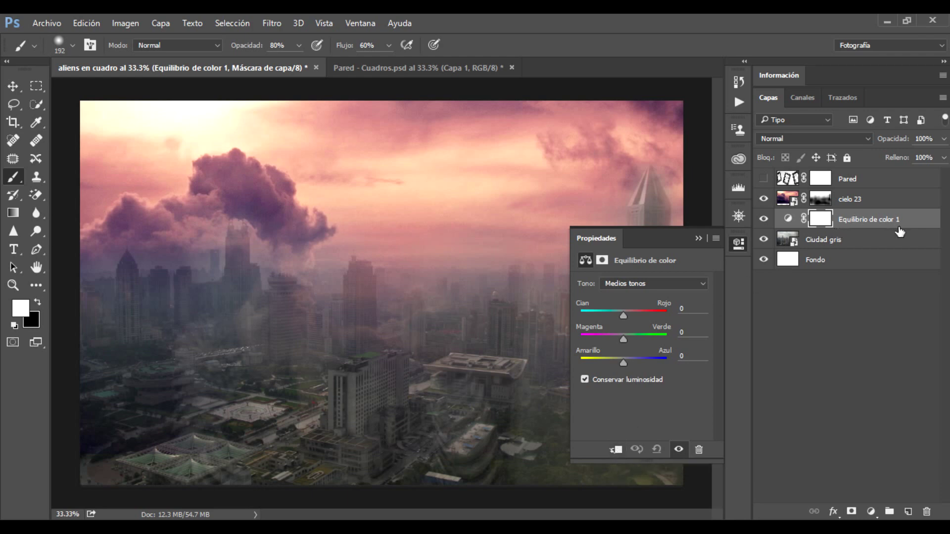
right_click(916, 221)
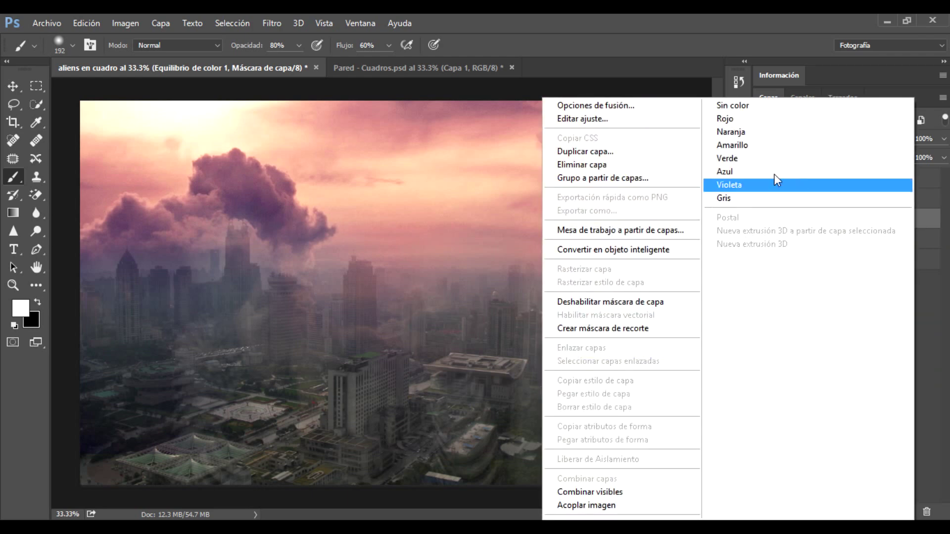
left_click(603, 328)
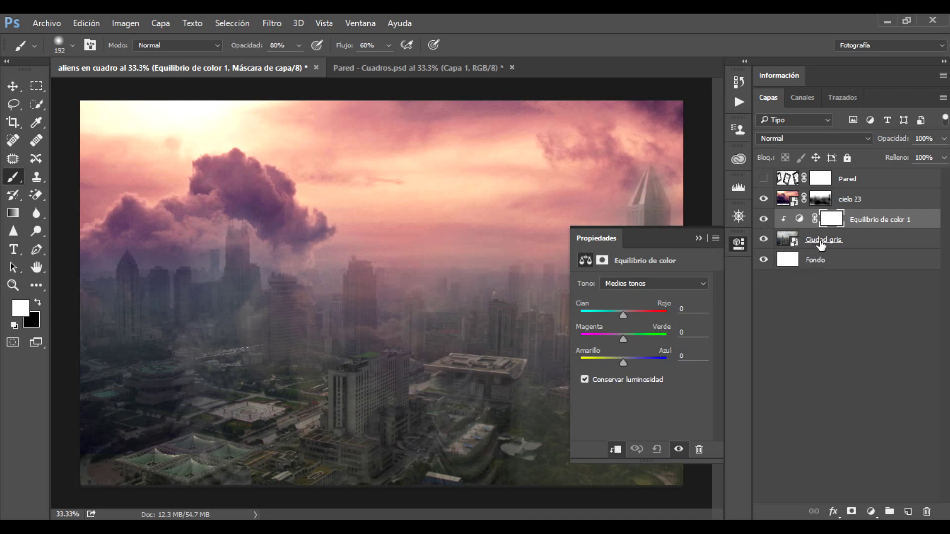
Set the city's midtones color balance to red 19 and green -28
left_click_drag(624, 339, 614, 340)
left_click(693, 339)
key("Down")
left_click(693, 308)
type("9")
Set the shadows color balance to red 10 and green -15
left_click(670, 287)
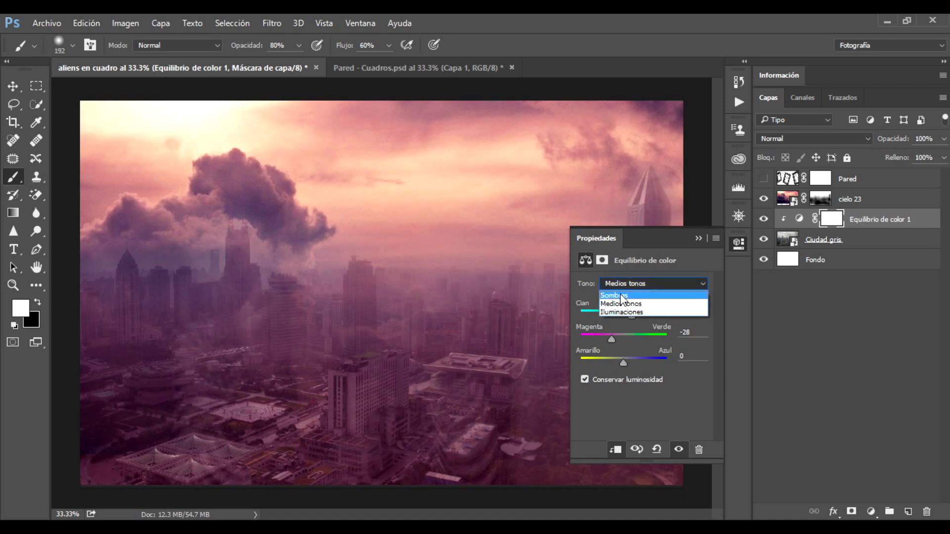
left_click(701, 366)
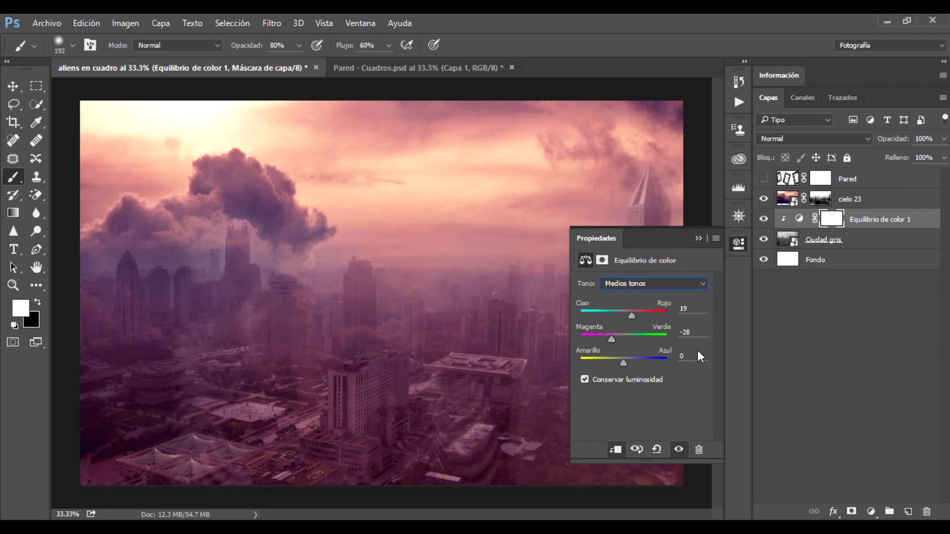
left_click(673, 285)
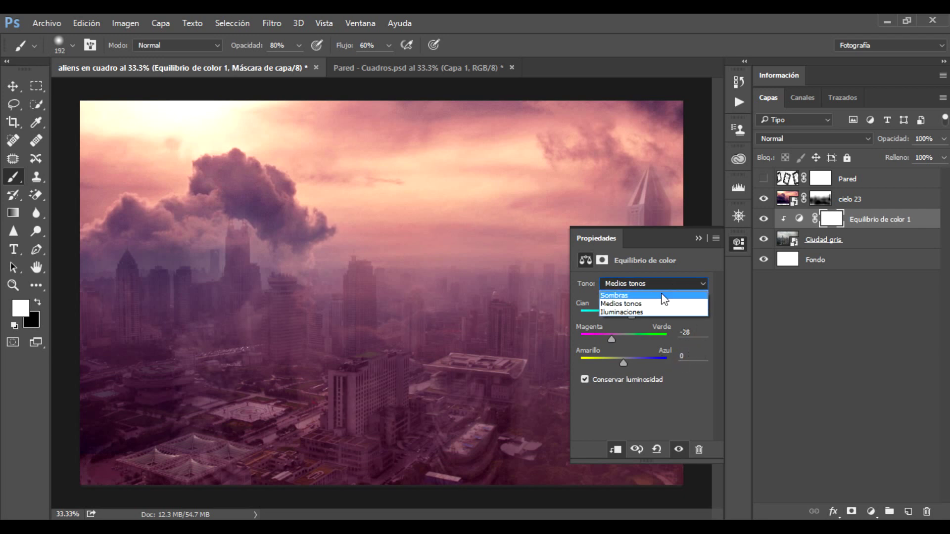
left_click(664, 296)
left_click(699, 309)
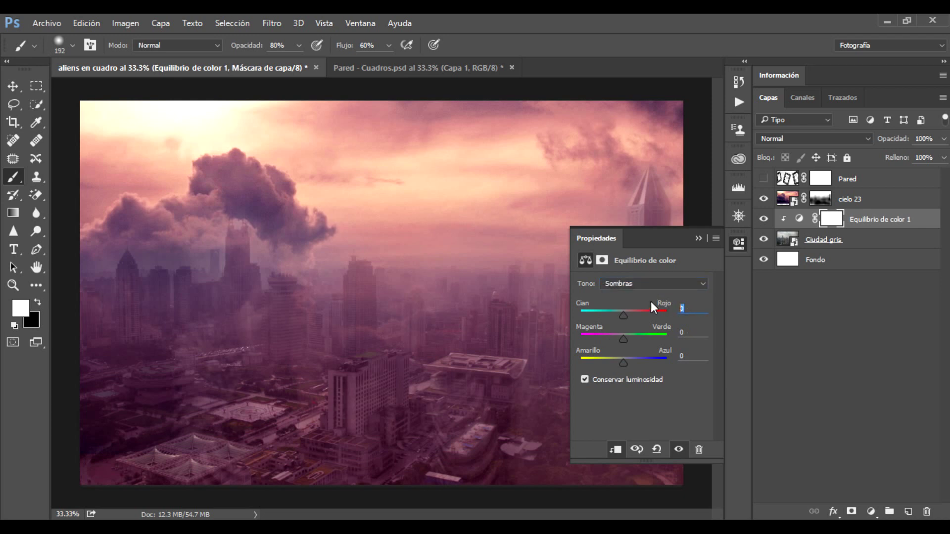
type("10")
left_click(690, 334)
type("-15")
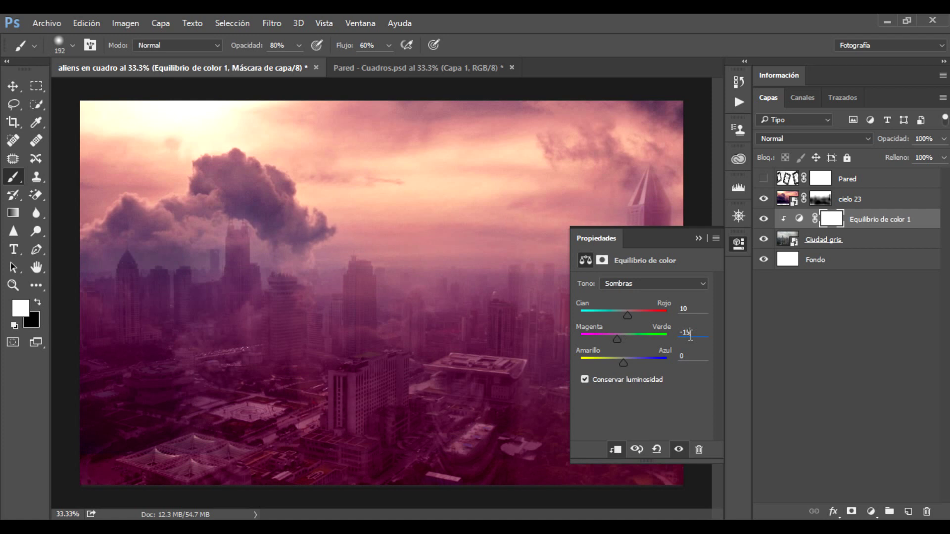
Set the highlights color balance to red 18 and green -13, then collapse Properties
left_click(666, 285)
left_click(650, 311)
type("1")
type("8")
left_click(690, 331)
type("-1")
type("3")
left_click(698, 238)
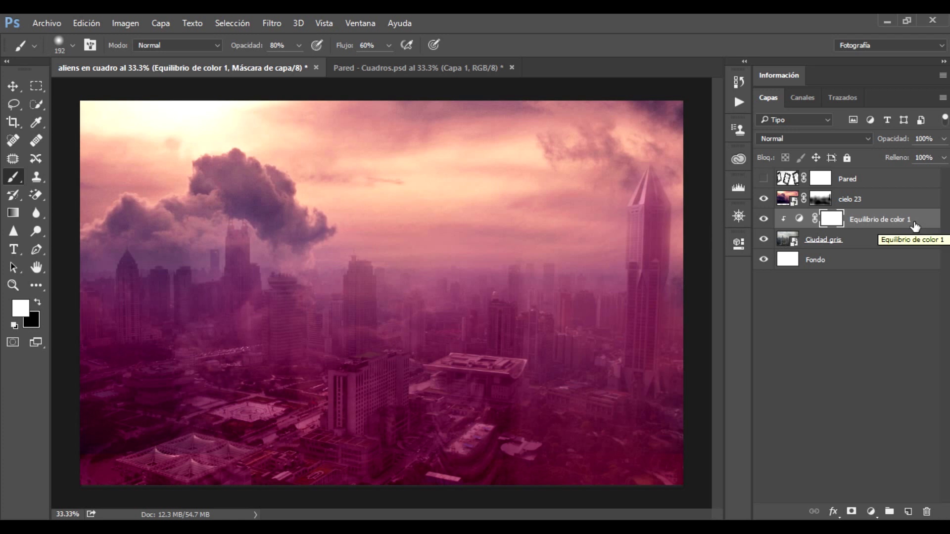
left_click(871, 511)
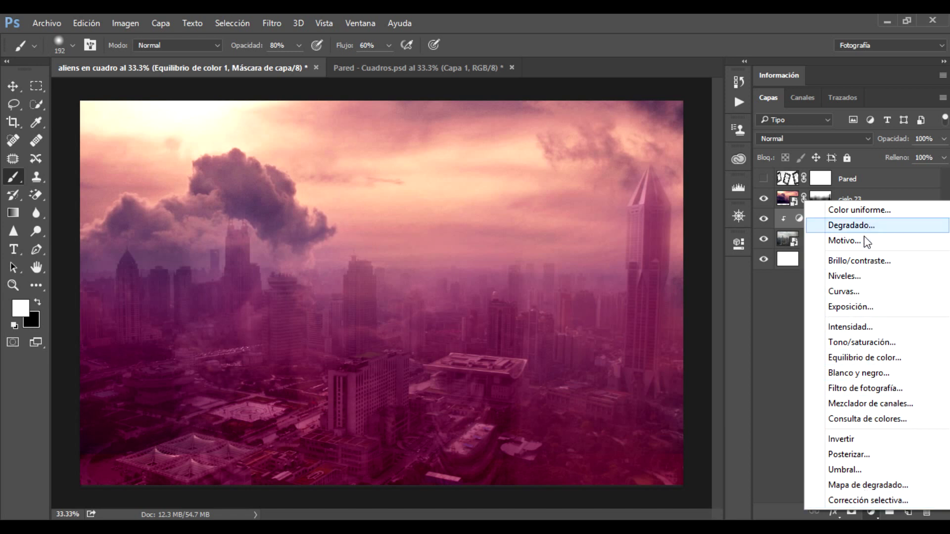
Add a clipped Tono/saturación layer (hue -15, saturation -10, lightness -30) and show Pared
left_click(865, 340)
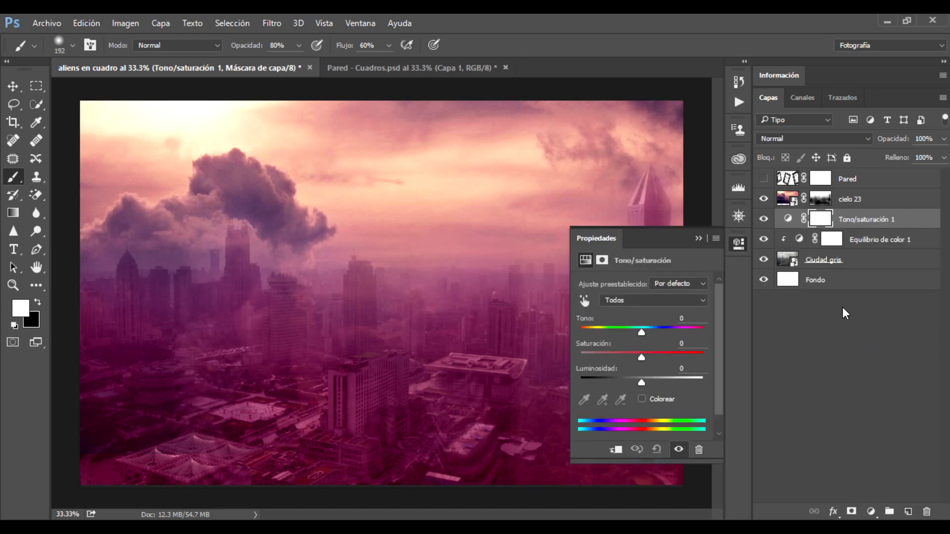
left_click(615, 449)
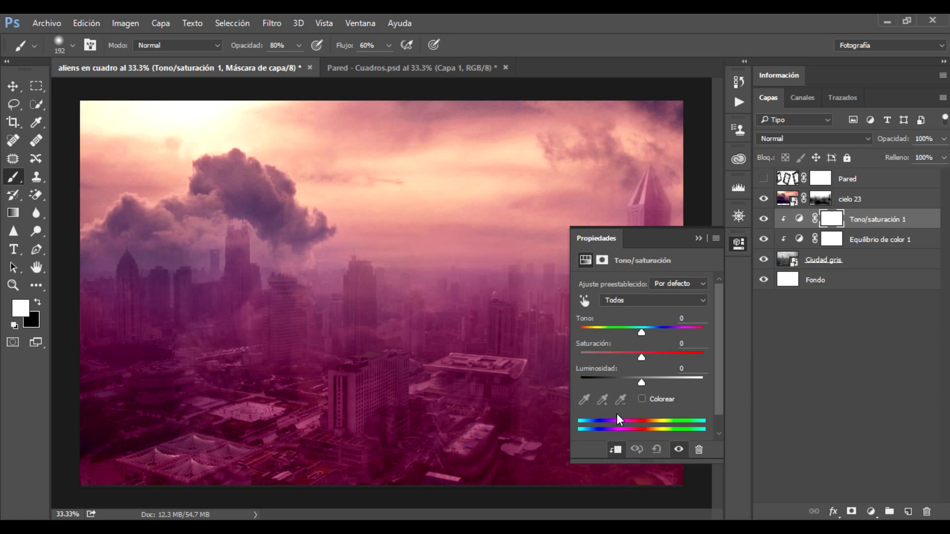
left_click(682, 343)
type("-10")
type("15")
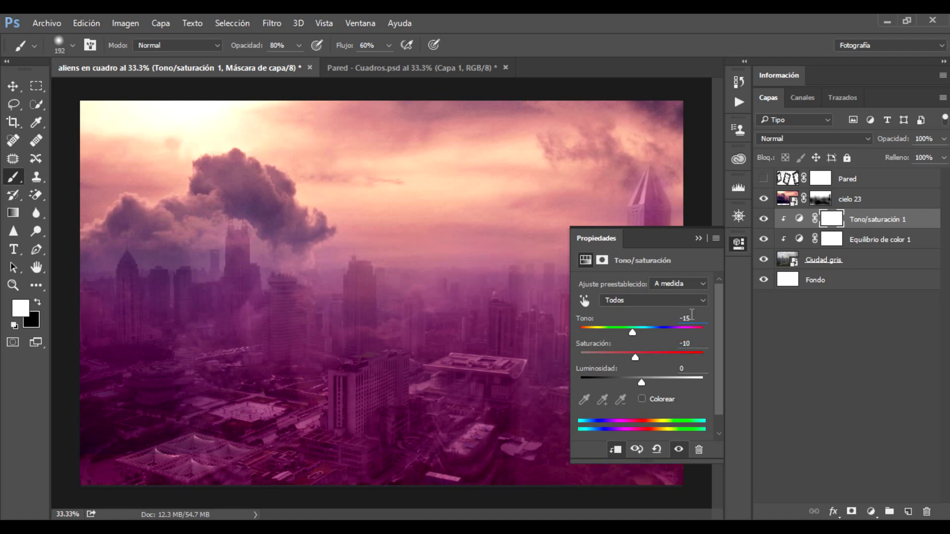
left_click(692, 367)
type("-30")
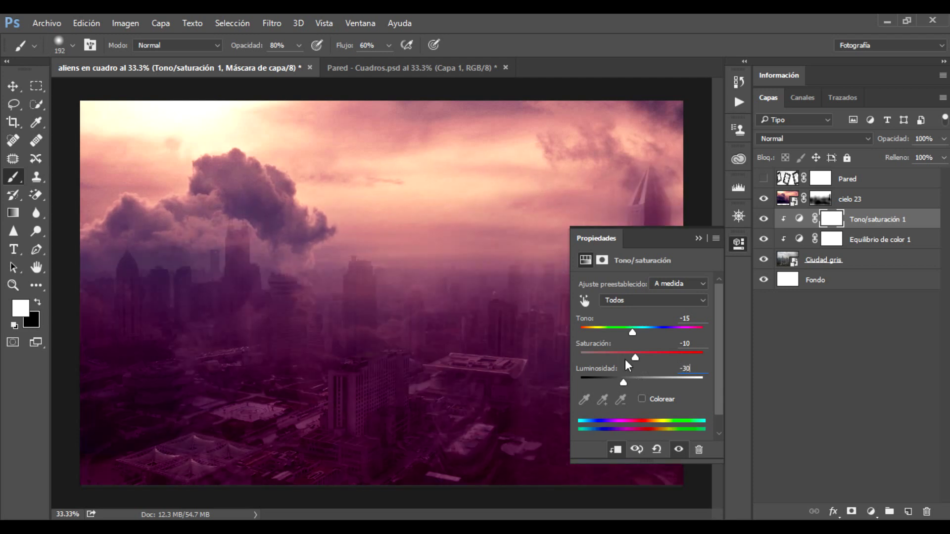
left_click(698, 238)
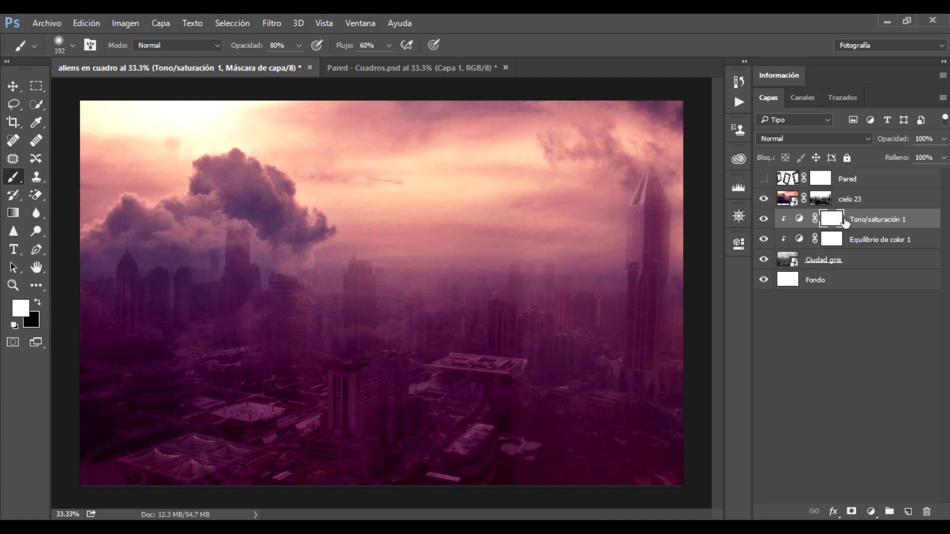
left_click(764, 179)
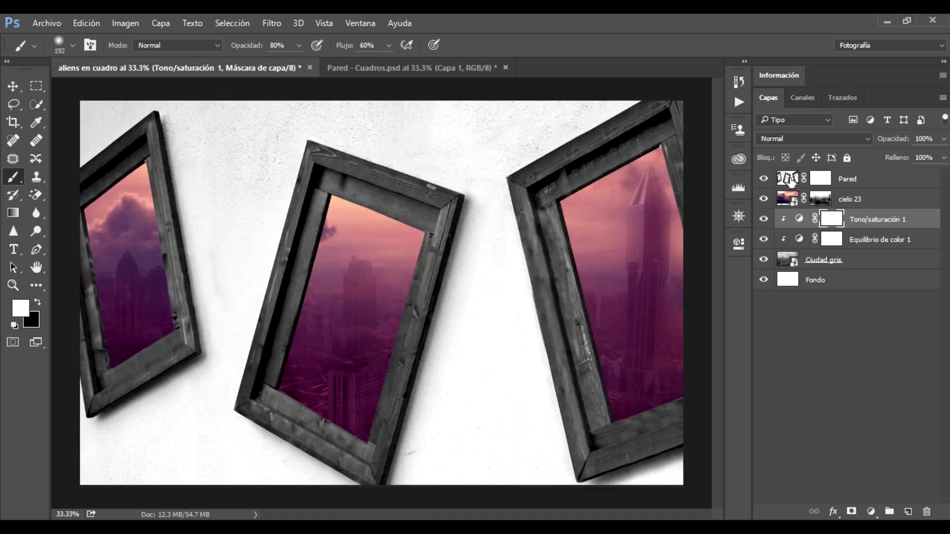
Add a Tono/saturación layer clipped to Pared with saturation -50
left_click(888, 183)
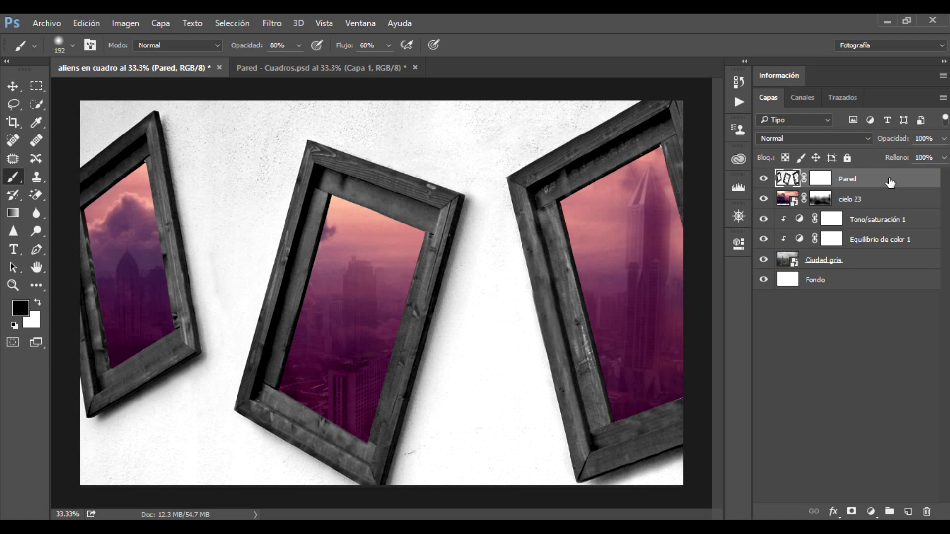
left_click(871, 511)
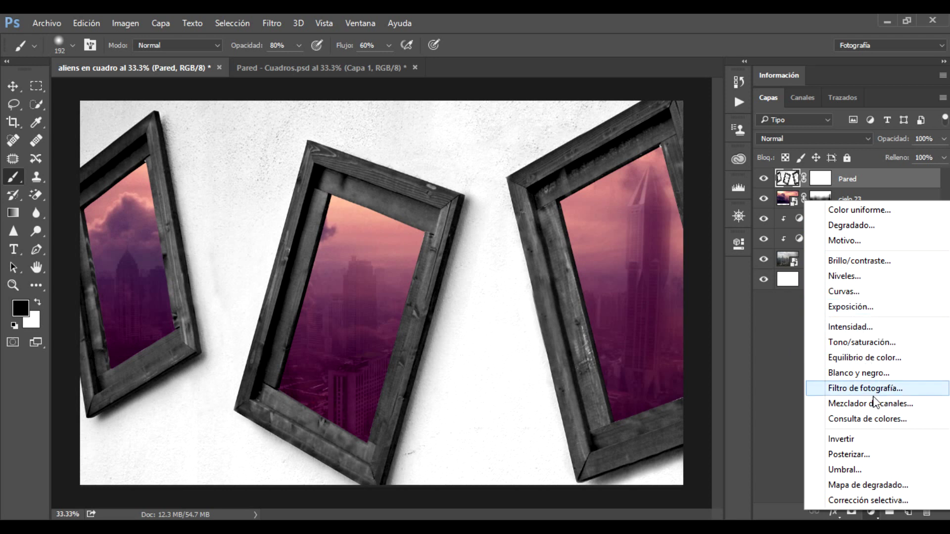
left_click(880, 342)
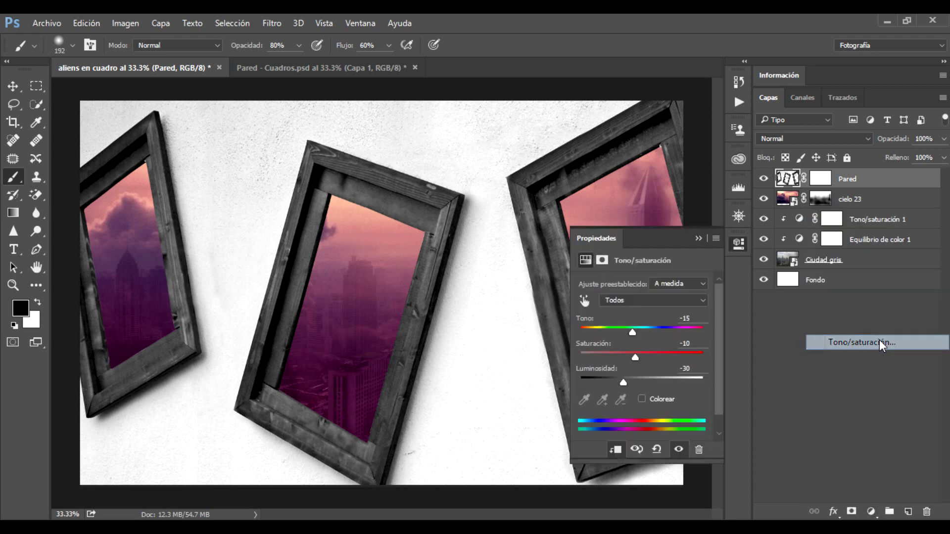
left_click(618, 452)
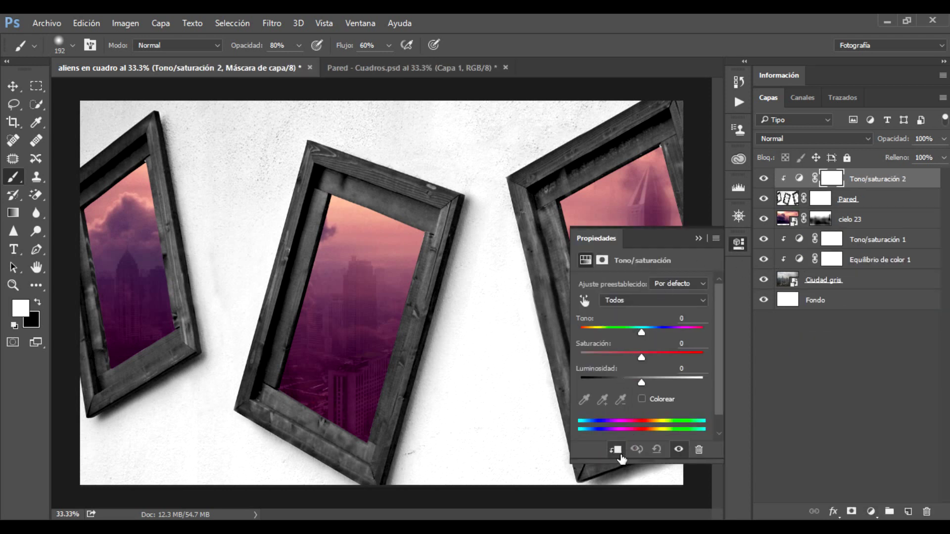
left_click(687, 340)
type("-50")
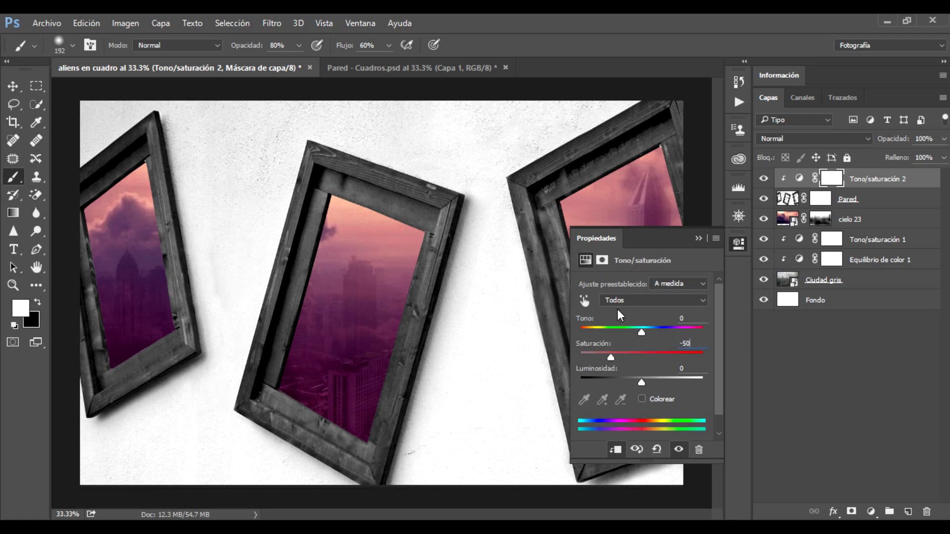
left_click(685, 319)
left_click(873, 513)
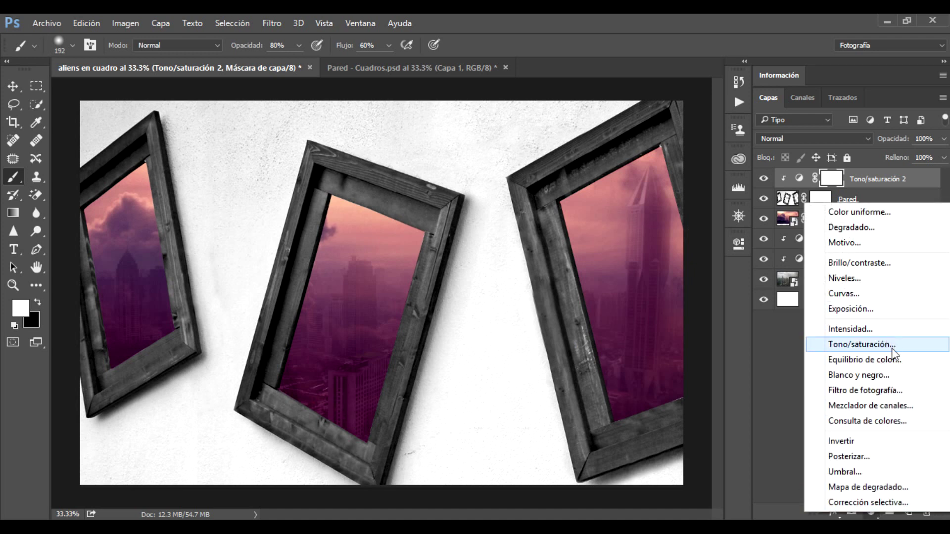
Add a clipped Equilibrio de color layer on Pared with midtones red 35, green -30
left_click(885, 361)
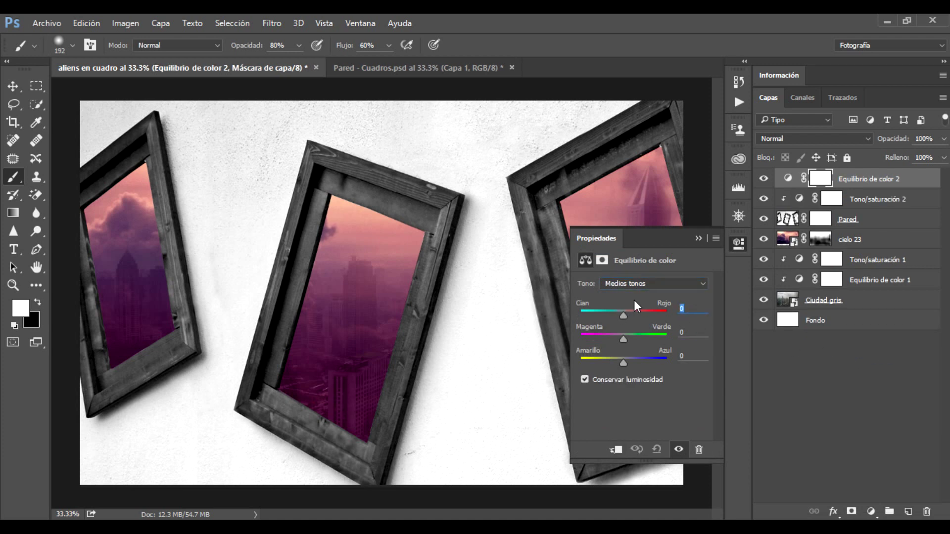
type("35")
key("Tab")
type("-30")
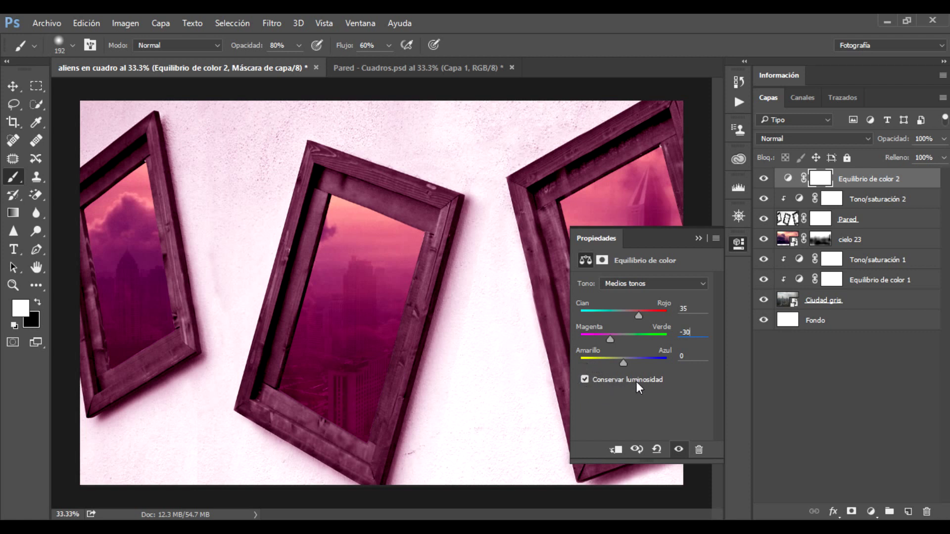
left_click(616, 451)
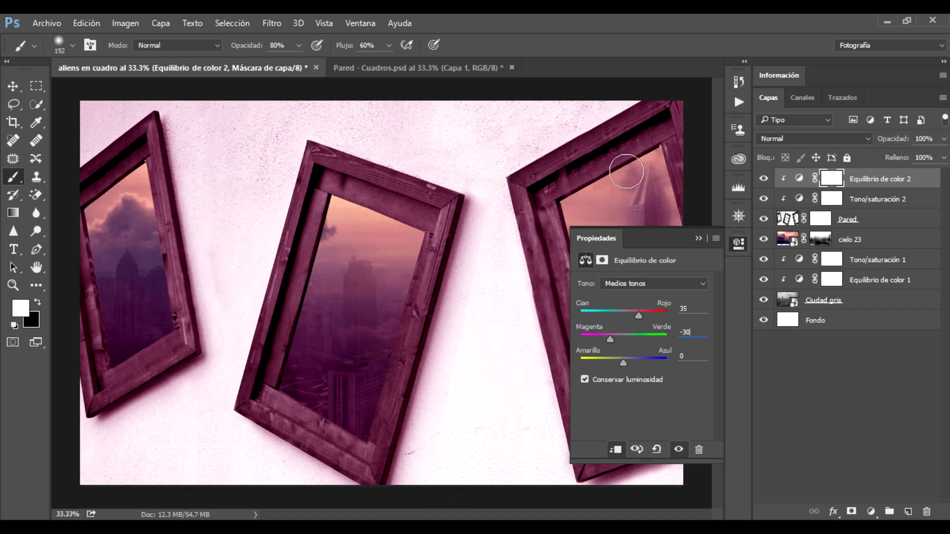
left_click(697, 238)
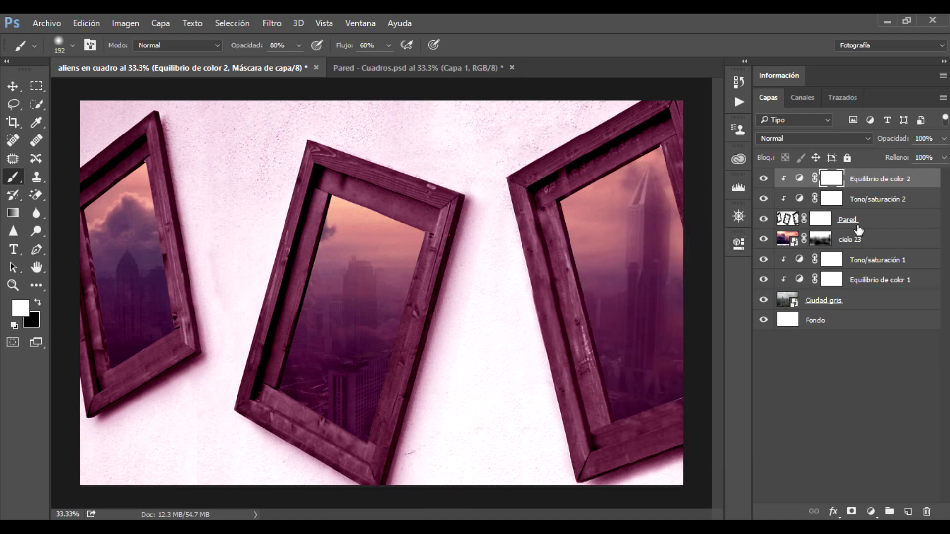
left_click(926, 183)
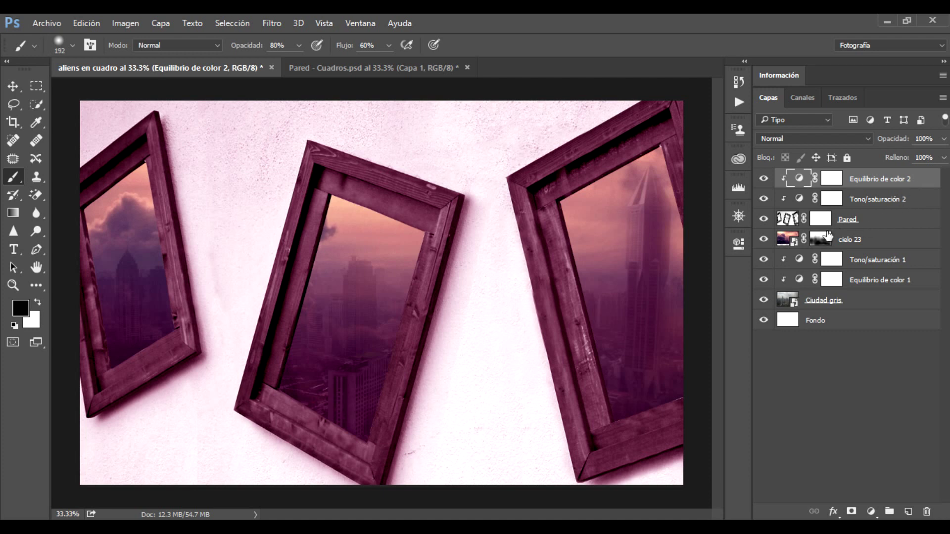
left_click(864, 245)
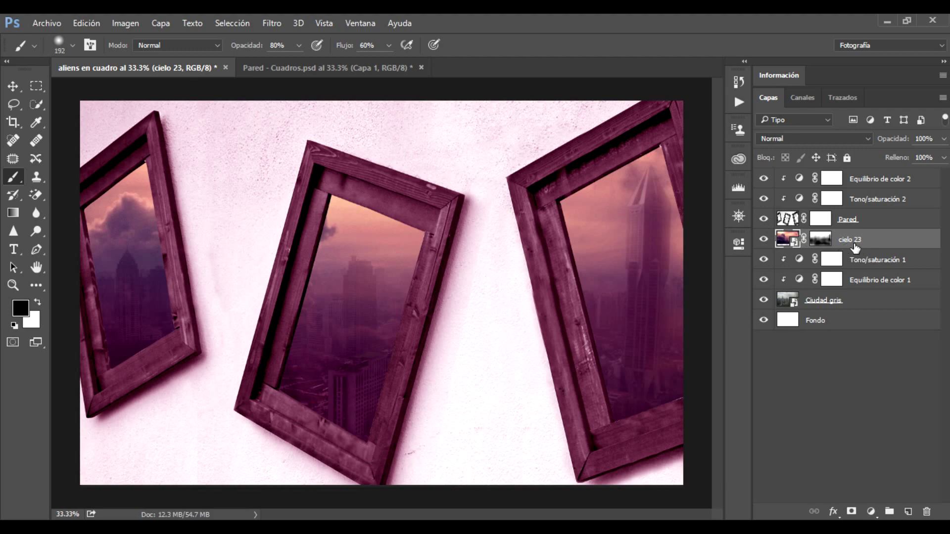
Select ovnis (1) in the tutorial folder and drag it toward Photoshop
left_click(359, 475)
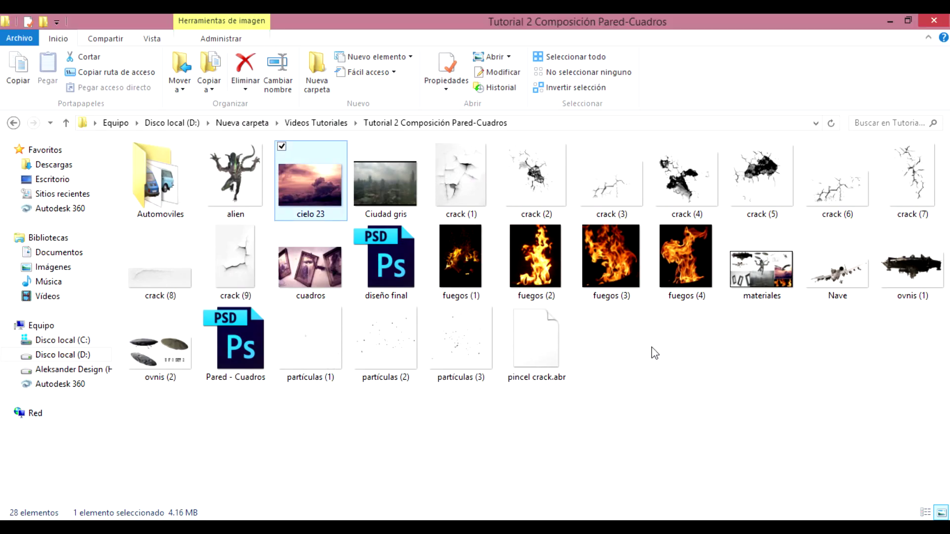
left_click(161, 366)
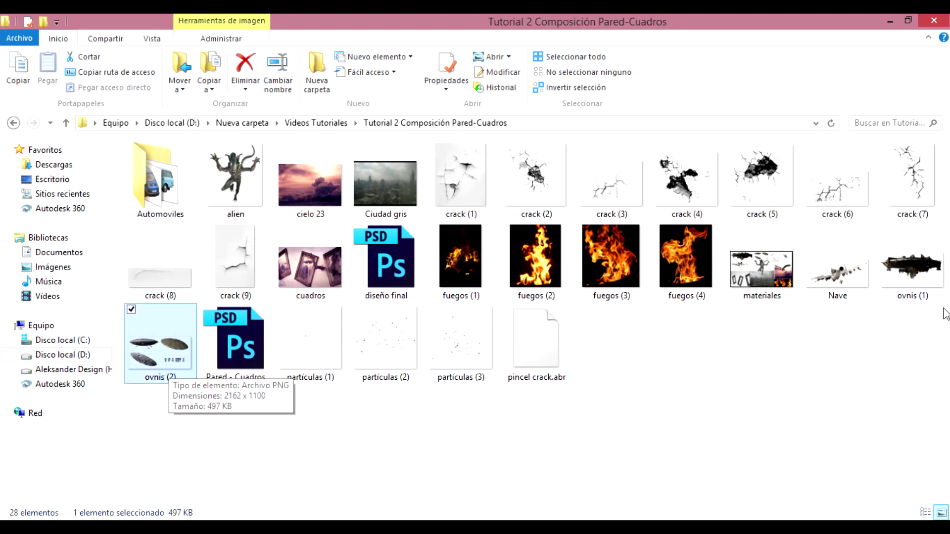
left_click(921, 283)
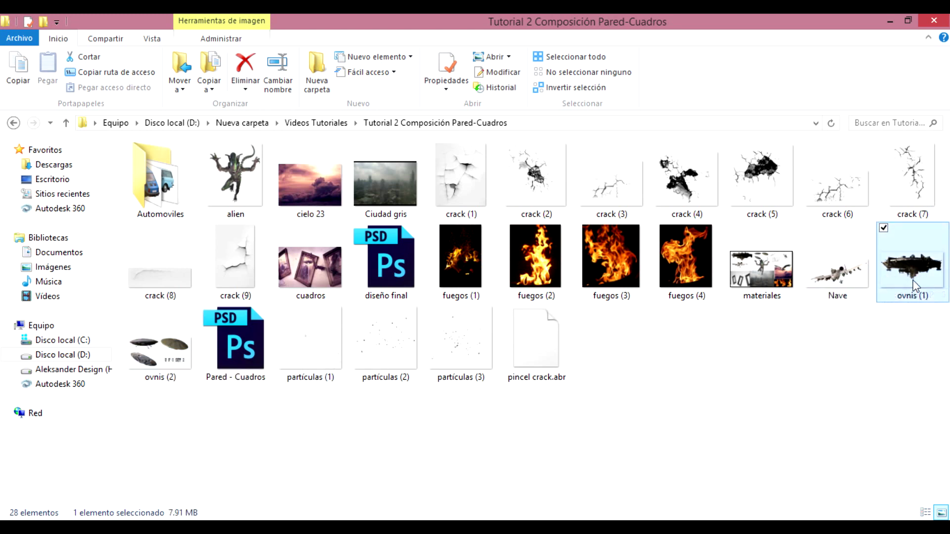
mouse_move(922, 283)
left_mouse_down()
mouse_move(521, 440)
mouse_move(495, 417)
left_mouse_up()
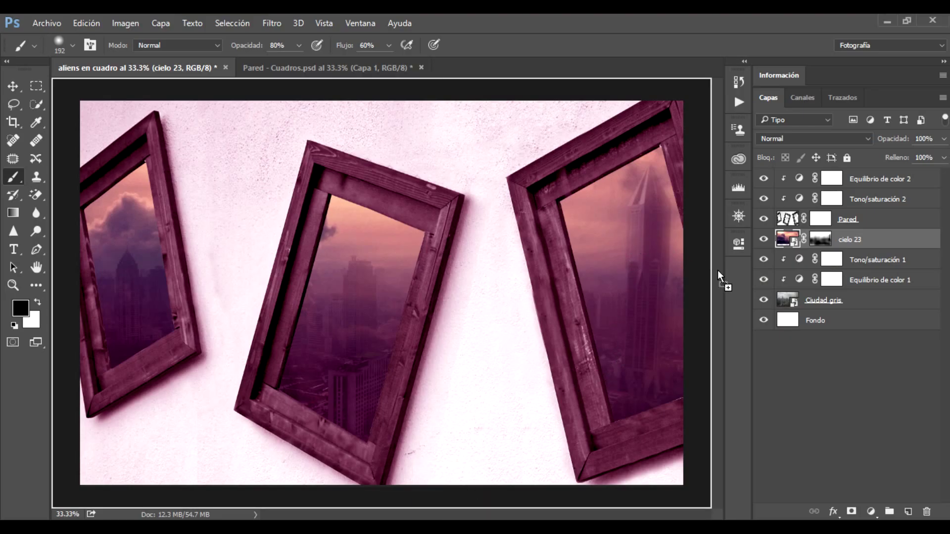
Place the ovnis (1) spaceship at about 50% scale in the middle frame's sky
mouse_move(478, 77)
left_mouse_down()
mouse_move(346, 308)
mouse_move(359, 312)
left_mouse_up()
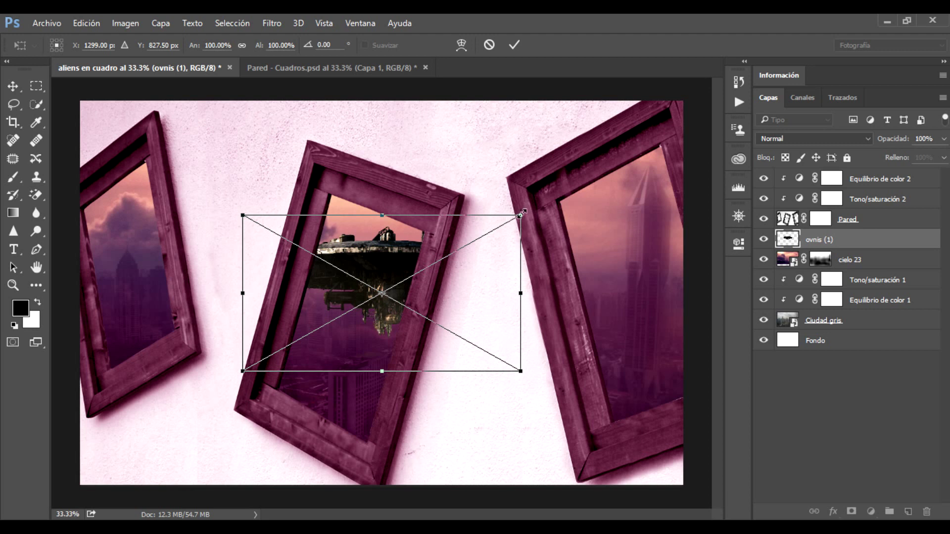
mouse_move(521, 215)
left_mouse_down()
mouse_move(401, 274)
mouse_move(398, 284)
left_mouse_up()
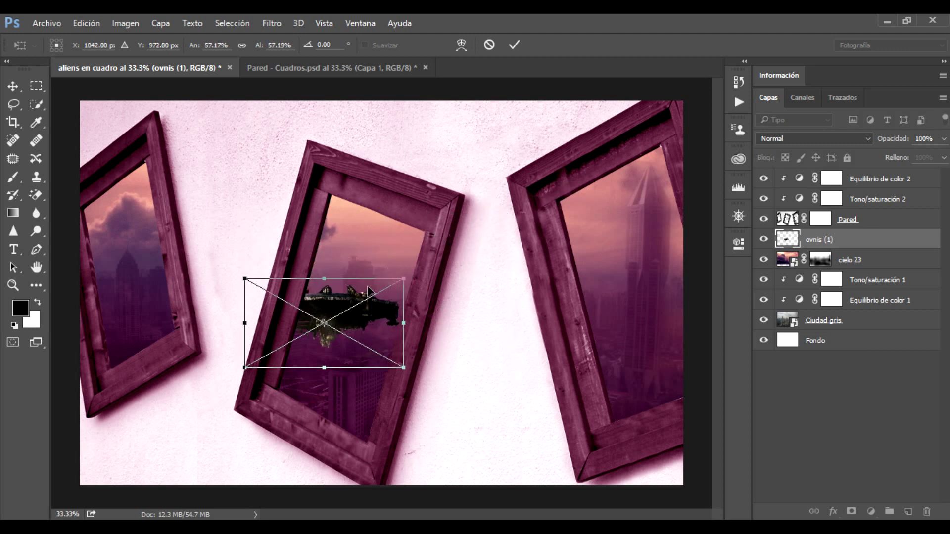
mouse_move(346, 320)
left_mouse_down()
mouse_move(398, 249)
mouse_move(414, 255)
left_mouse_up()
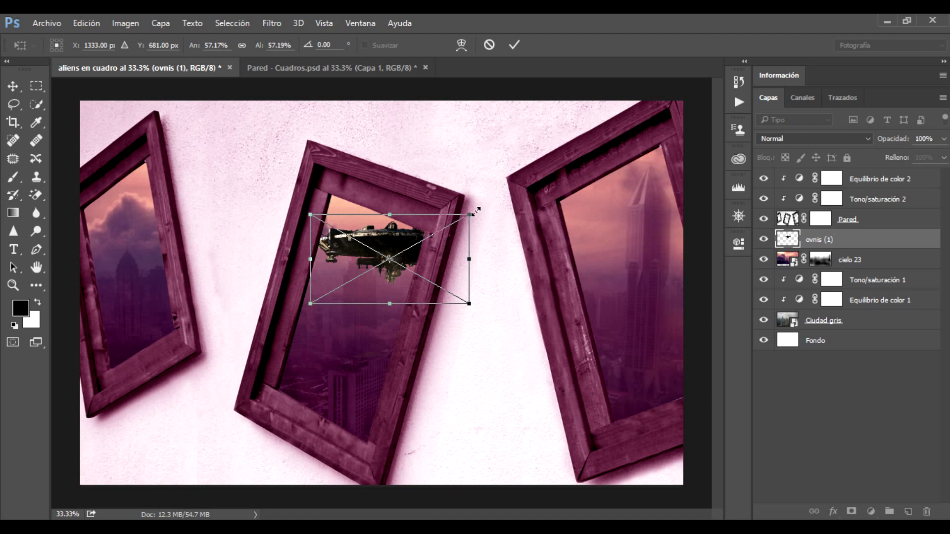
left_click_drag(469, 214, 418, 247)
key("b")
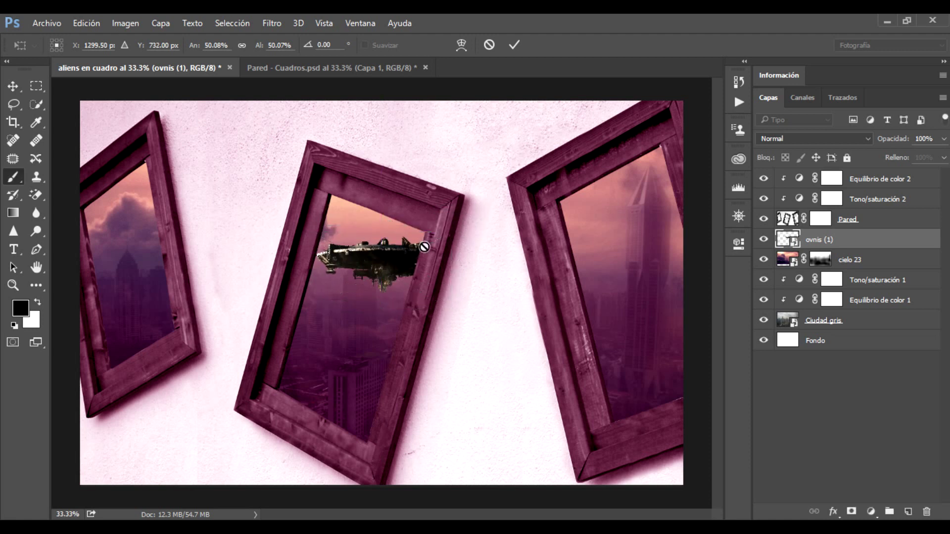
Add a Tono/saturación layer clipped to the spaceship with saturation -50
left_click(871, 510)
left_click(866, 337)
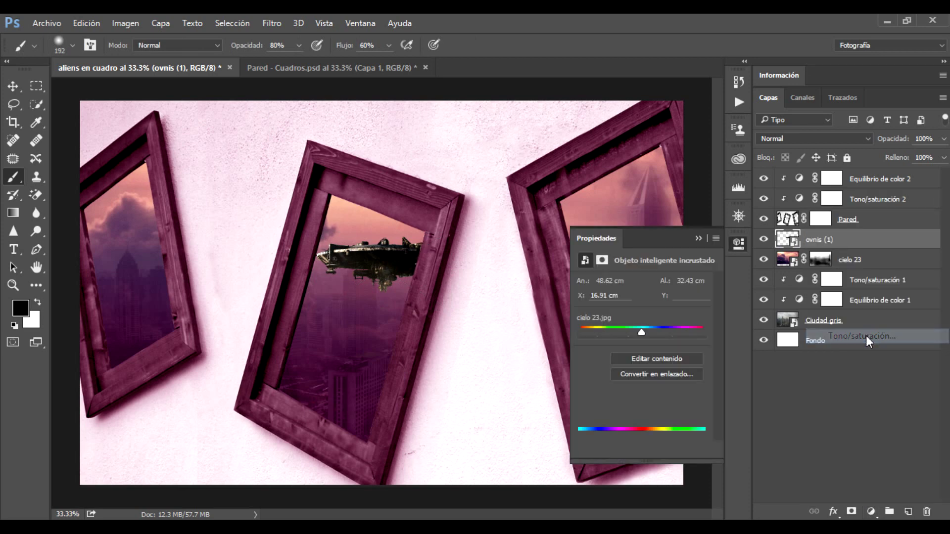
left_click(613, 455)
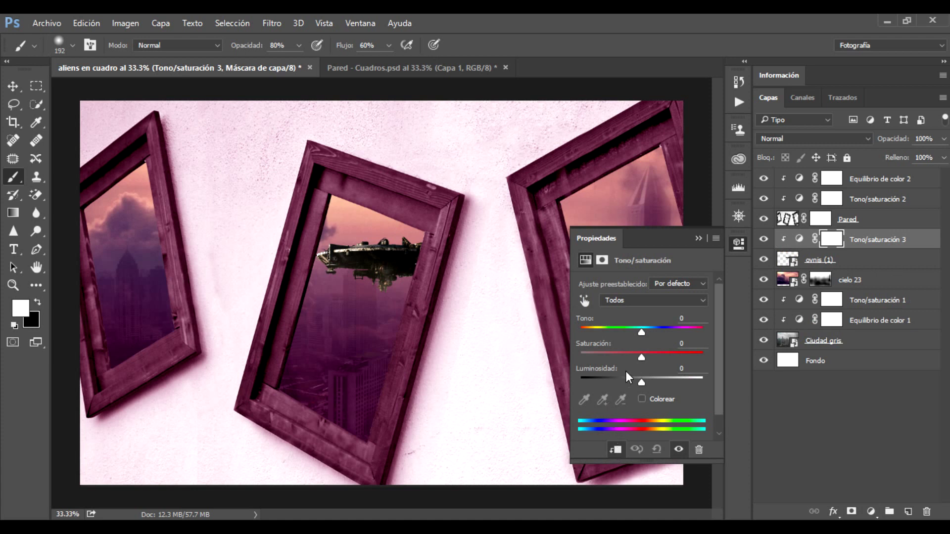
double_click(686, 342)
type("50")
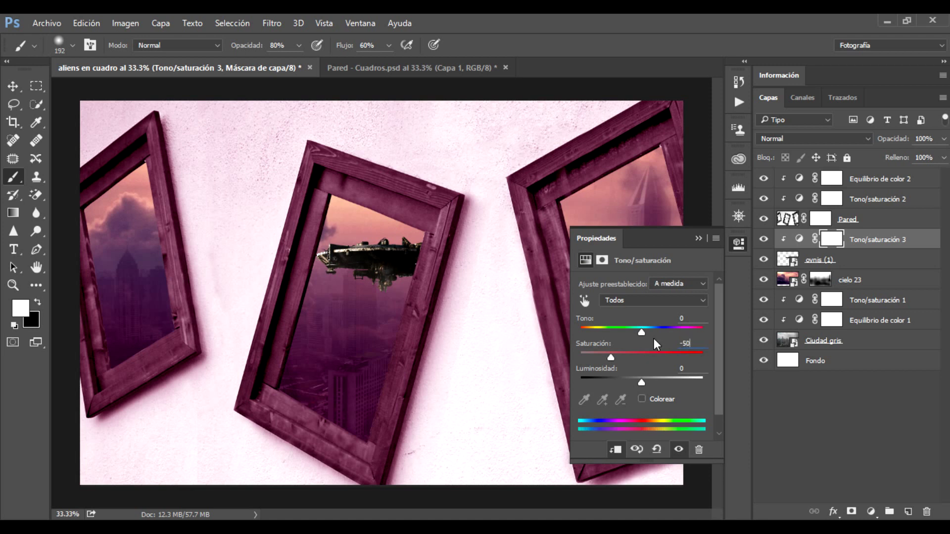
left_click(698, 238)
Add a clipped Equilibrio de color layer with midtones 35, -25, 10 to the spaceship
left_click(871, 511)
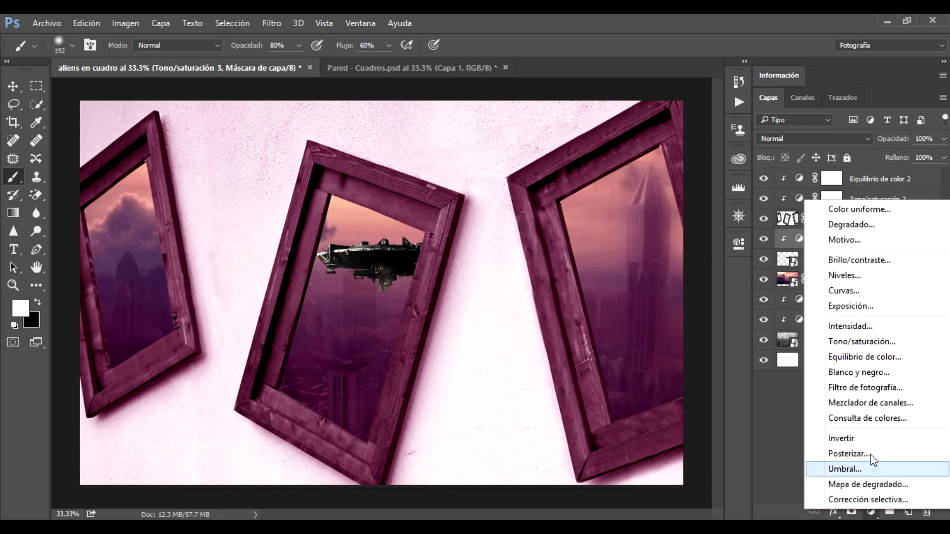
left_click(865, 357)
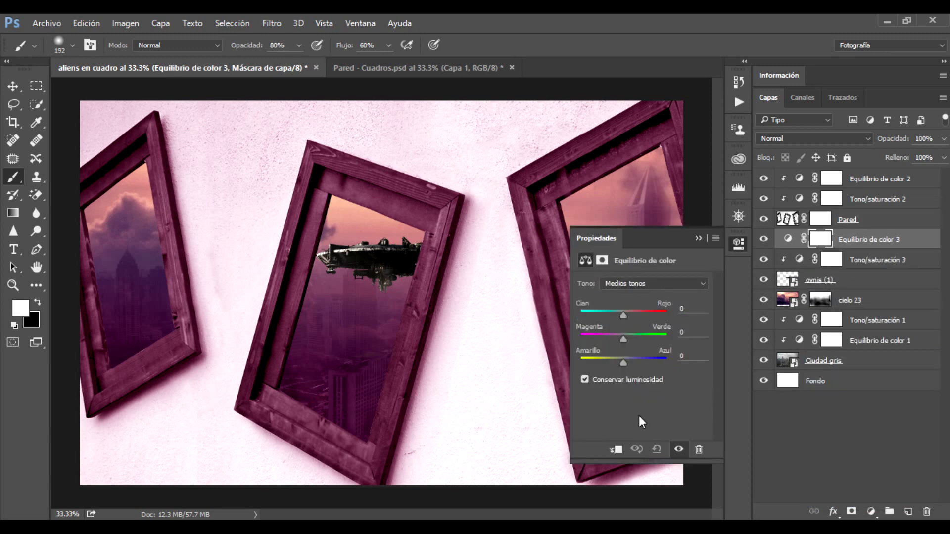
left_click(613, 448)
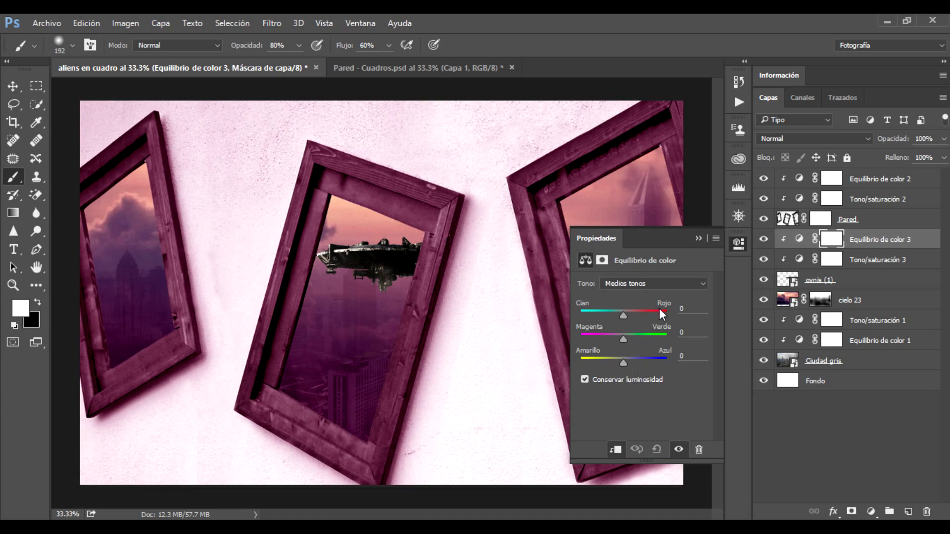
left_click(689, 310)
double_click(688, 310)
type("35")
key("Tab")
type("-25")
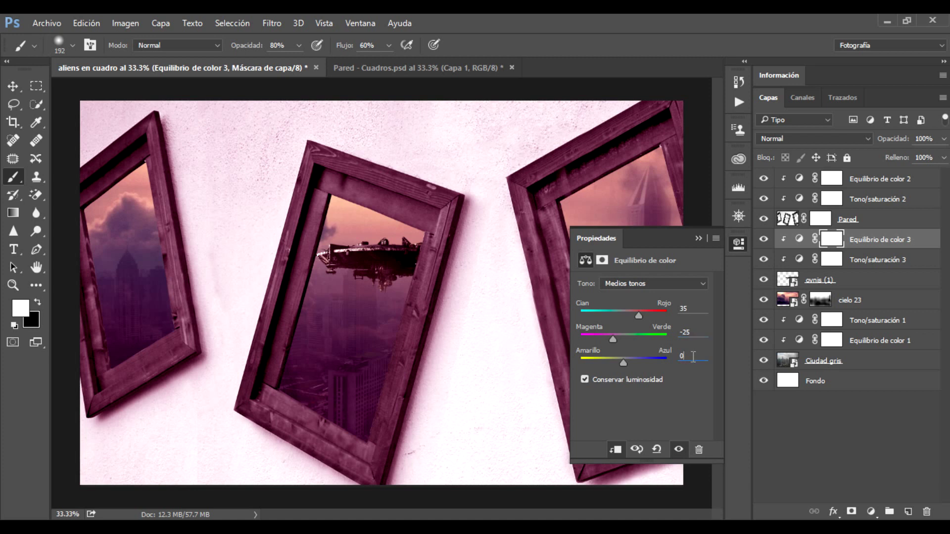
key("Tab")
type("10")
Drag the ovnis (2) image from File Explorer onto Photoshop's tab bar to open it
left_click(697, 238)
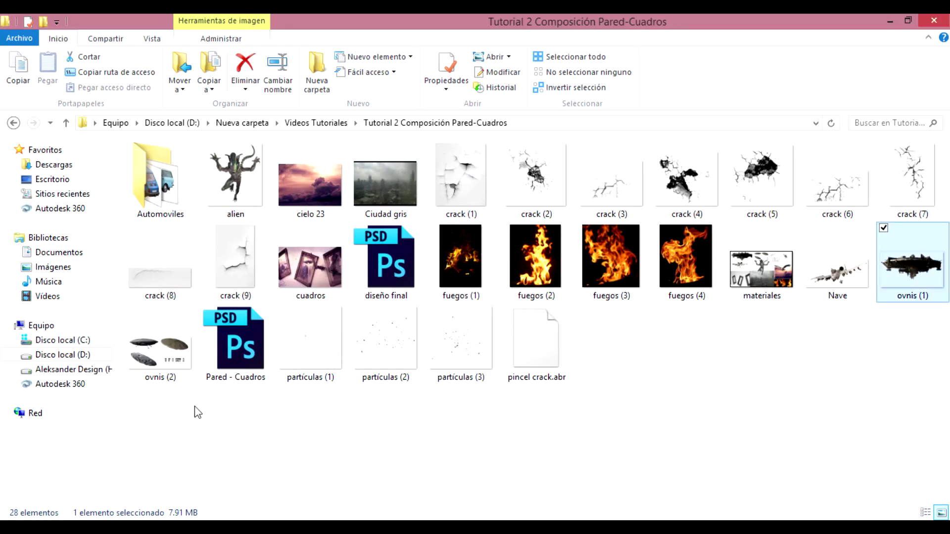
left_click(162, 363)
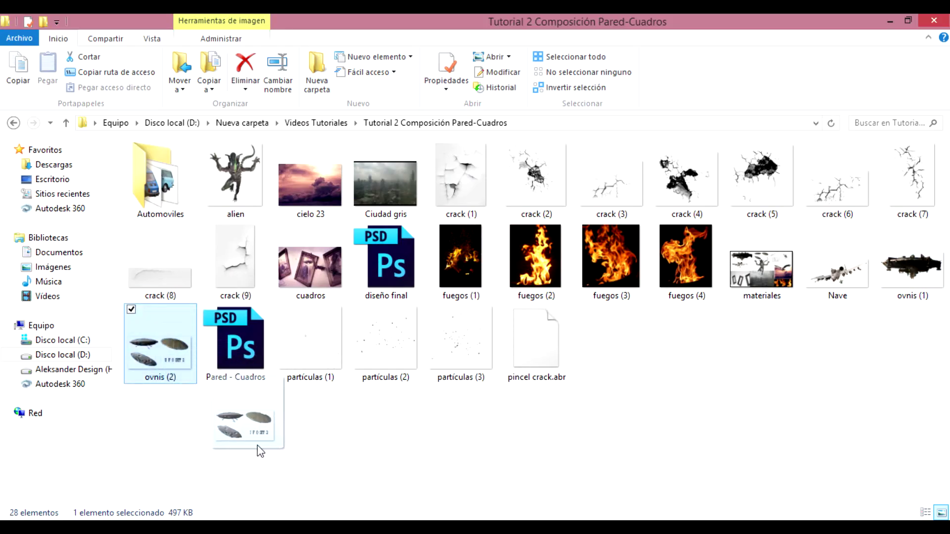
left_click_drag(167, 356, 503, 476)
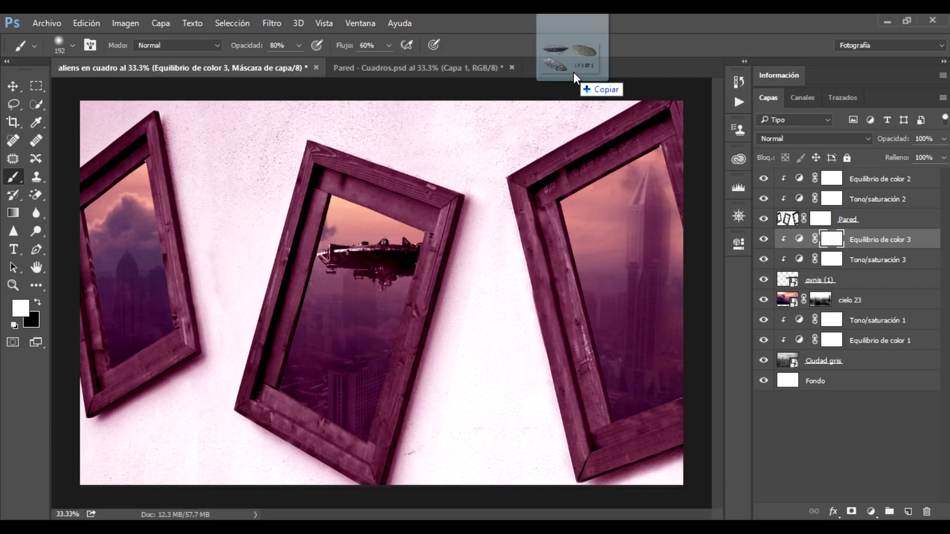
left_click_drag(503, 476, 575, 70)
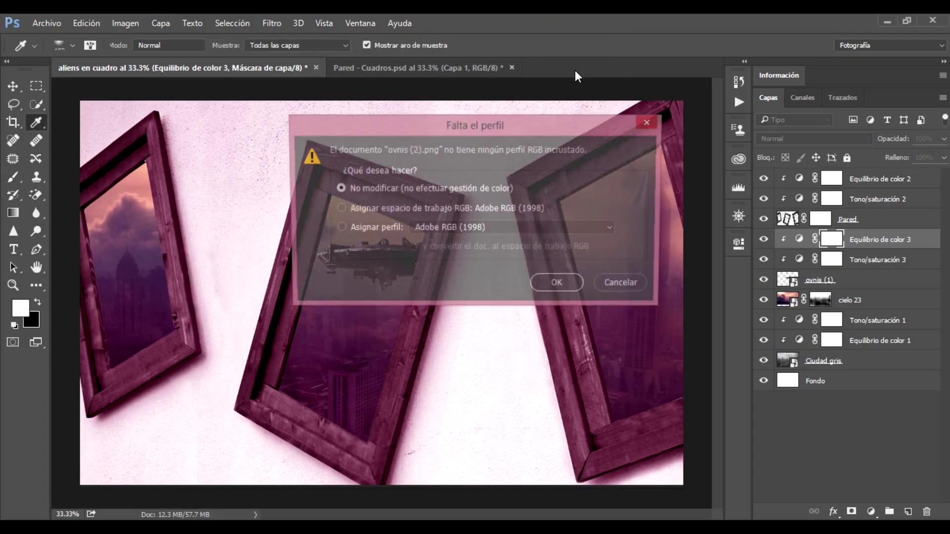
Open ovnis (2).png without colour management and lasso around the tan UFO
left_click(554, 286)
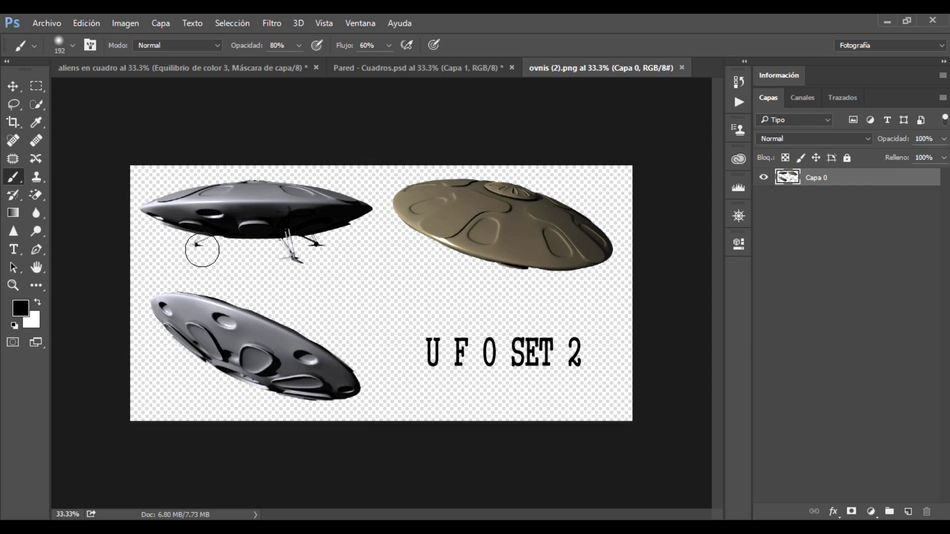
left_click(14, 104)
left_click(99, 105)
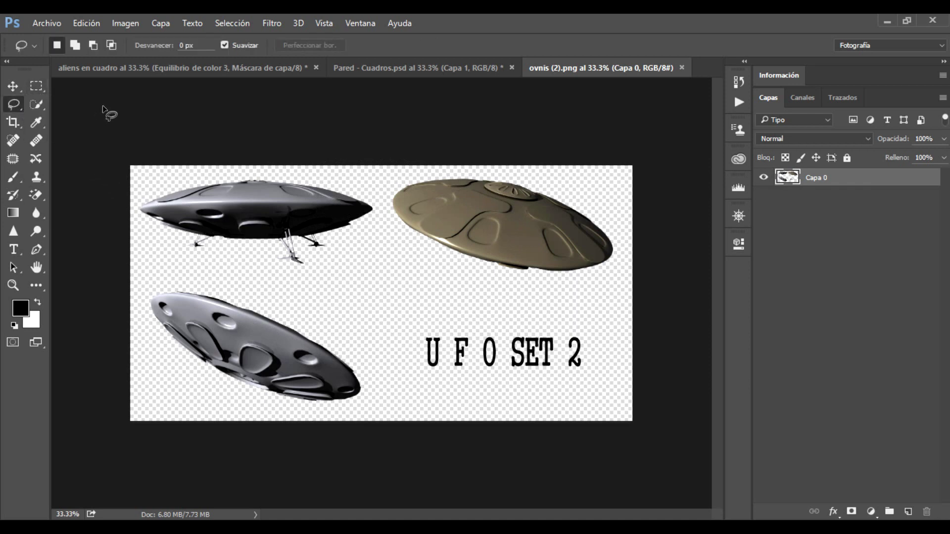
mouse_move(430, 266)
left_mouse_down()
mouse_move(474, 139)
mouse_move(376, 153)
left_mouse_up()
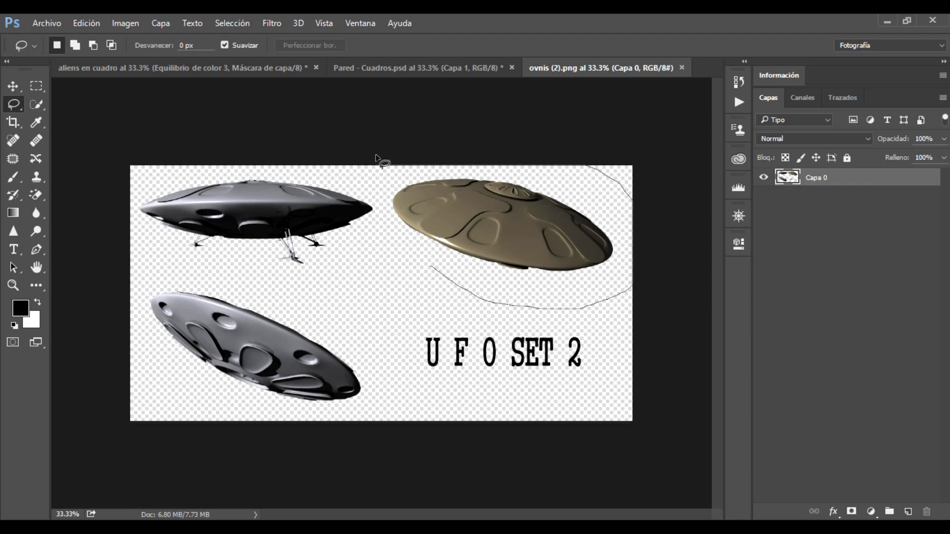
left_click_drag(384, 211, 431, 268)
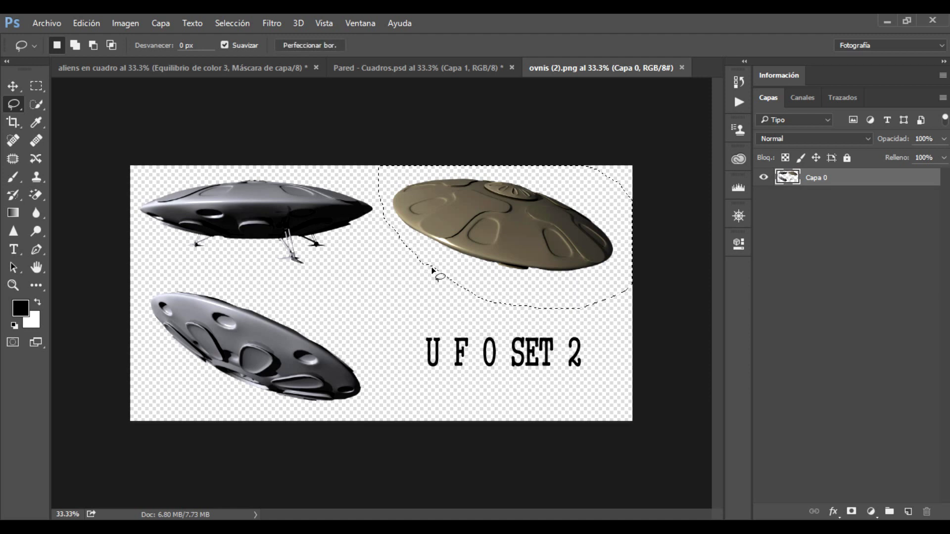
Copy the tan UFO onto its own Capa 1 layer and drag it toward aliens en cuadro
key("ctrl+j")
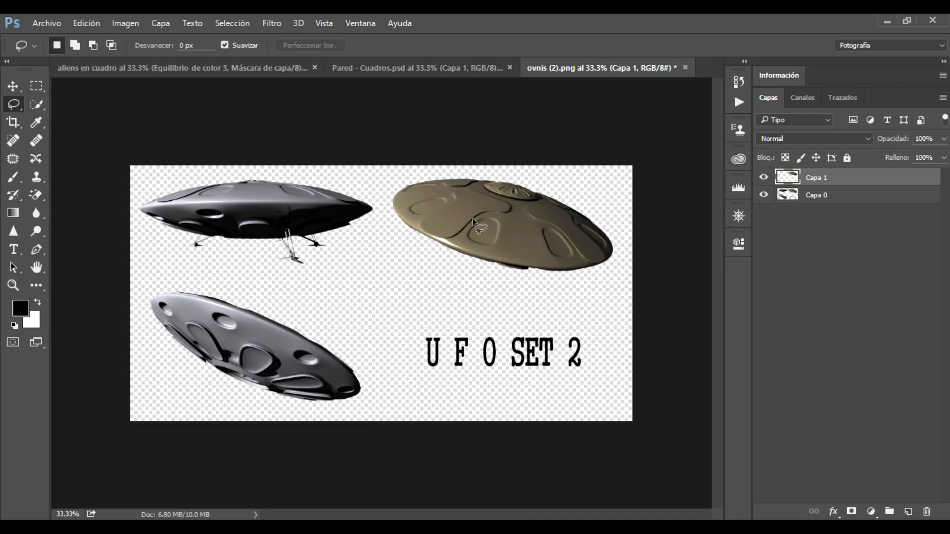
left_click(13, 87)
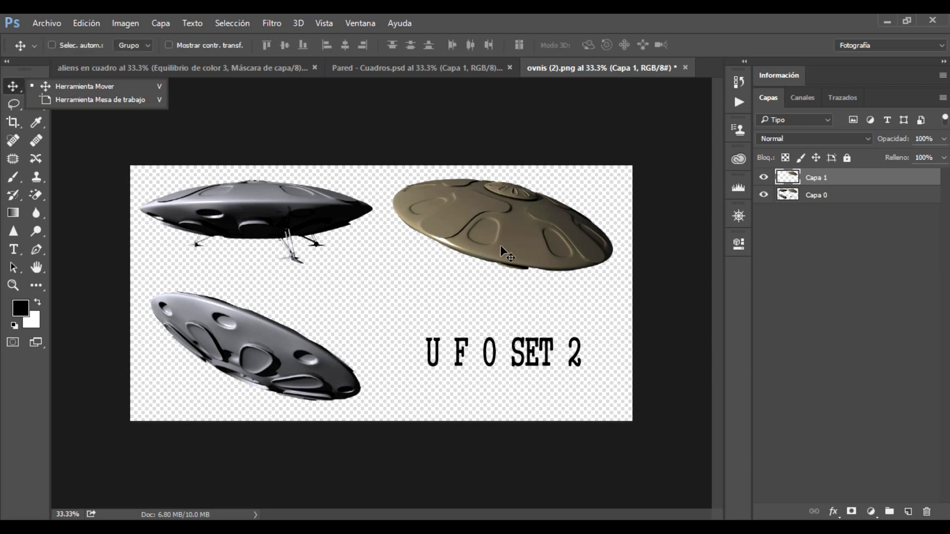
left_click_drag(501, 245, 219, 75)
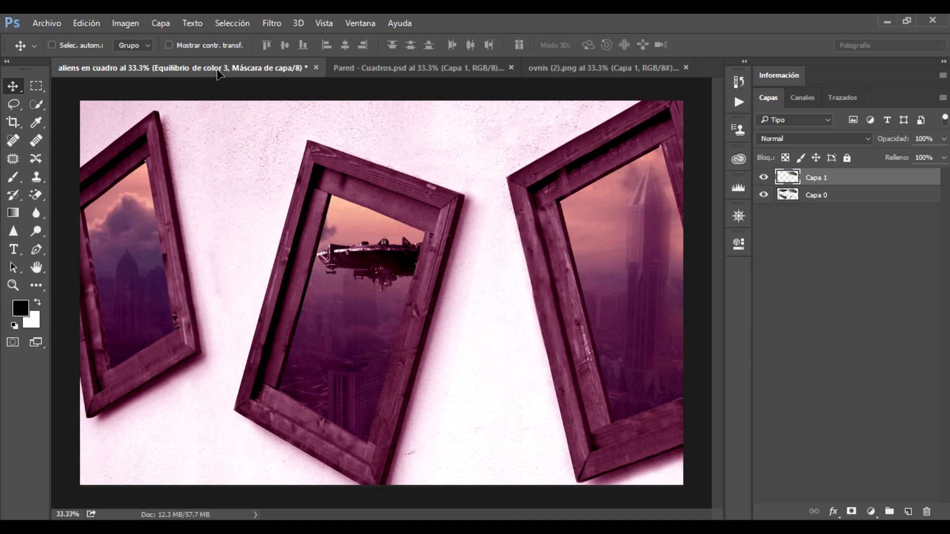
Drop the tan UFO into the composite, shrunk to about 45% in the right frame
left_click_drag(217, 74, 290, 279)
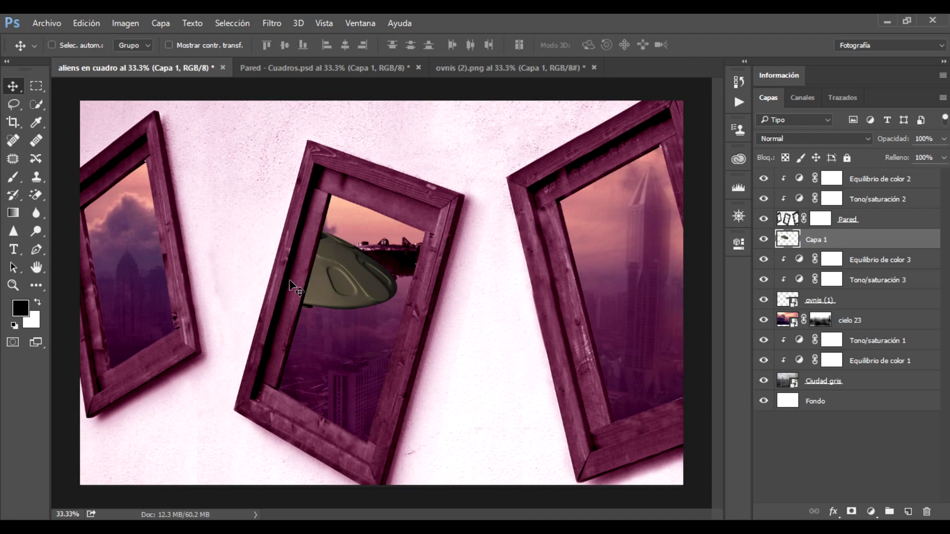
key("ctrl+t")
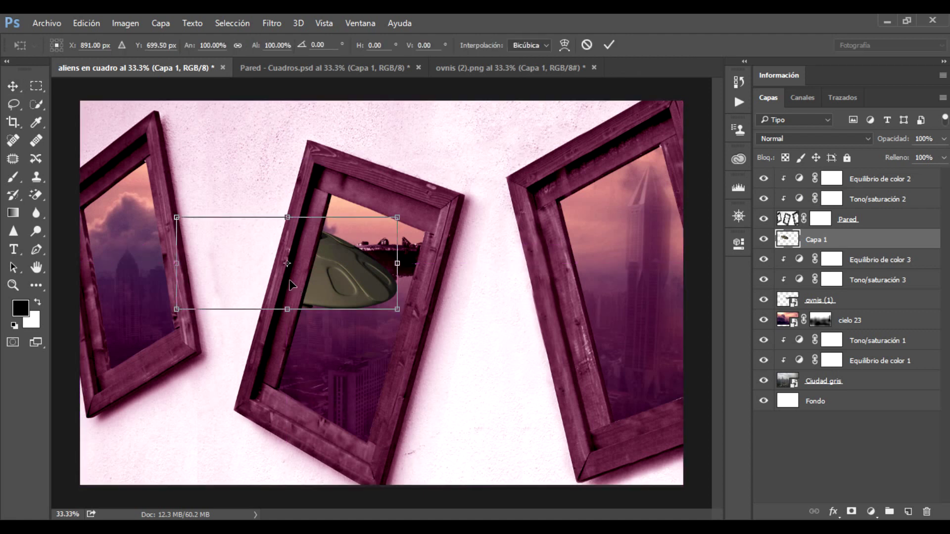
left_click_drag(178, 221, 299, 271)
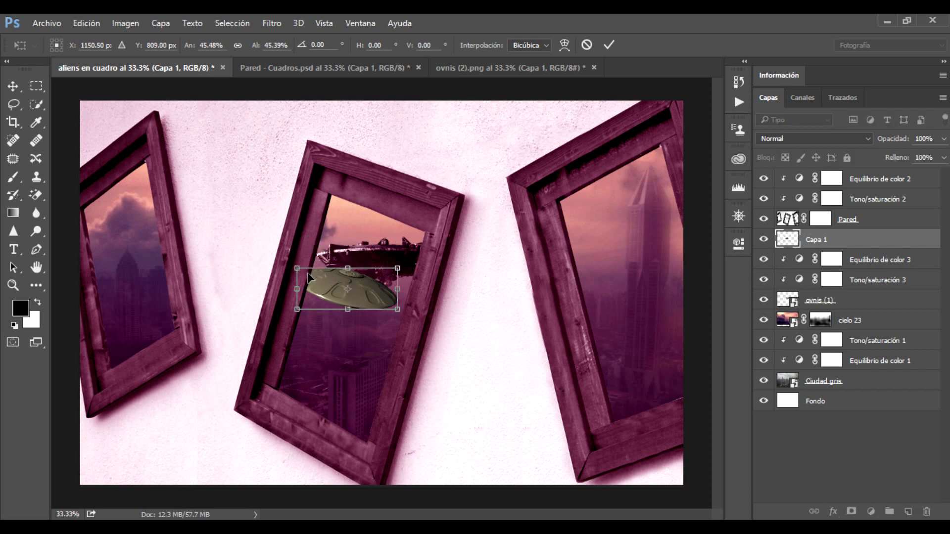
mouse_move(323, 289)
left_mouse_down()
mouse_move(628, 211)
mouse_move(602, 204)
mouse_move(663, 228)
left_mouse_up()
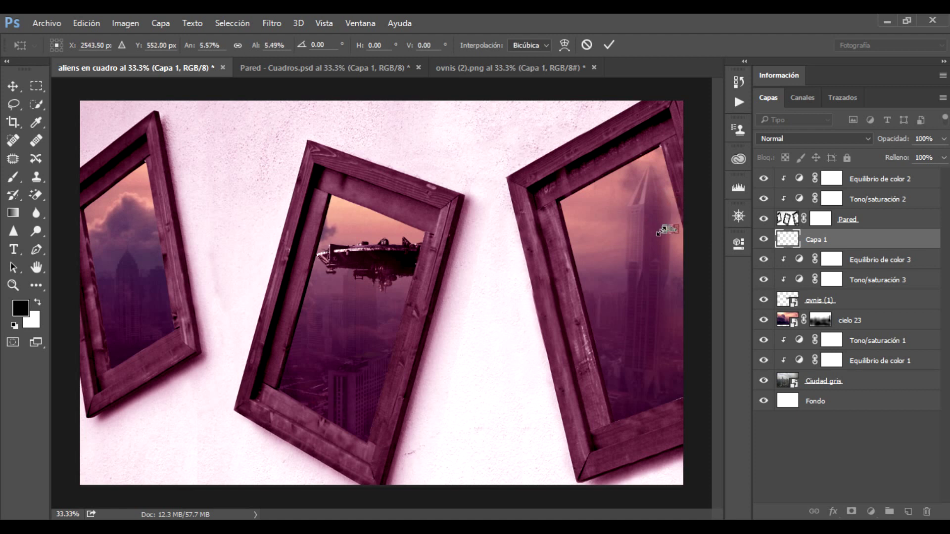
key("Return")
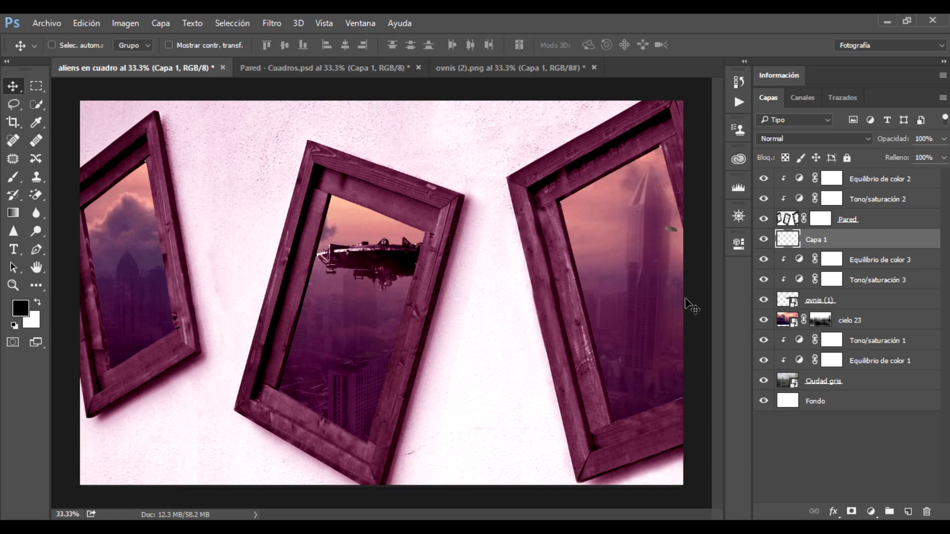
Tilt the small UFO about -34° and nudge it into place in the right frame
key("ctrl+t")
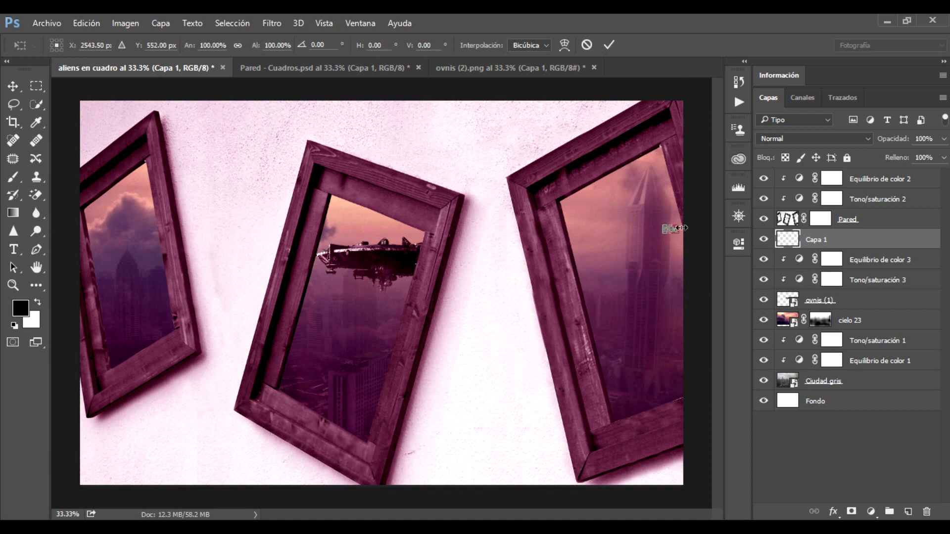
left_click_drag(670, 204, 662, 205)
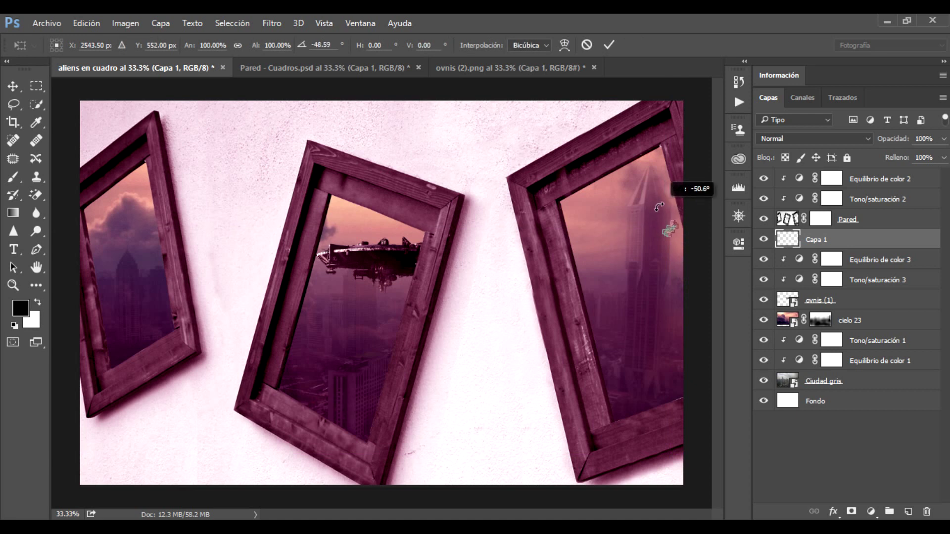
key("Return")
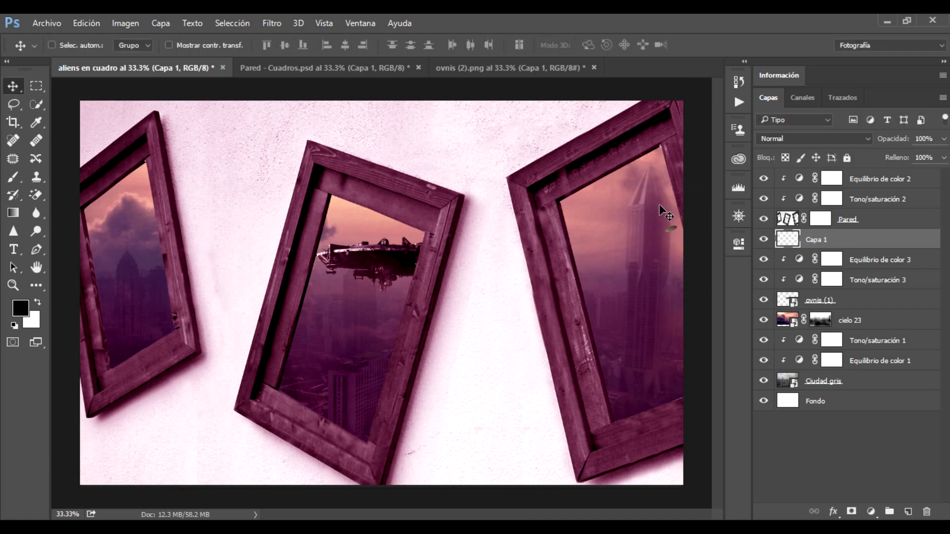
left_click_drag(666, 228, 666, 229)
Scroll around the composite, then bring up the ovnis (2).png UFO image
scroll(689, 221, "up", 5)
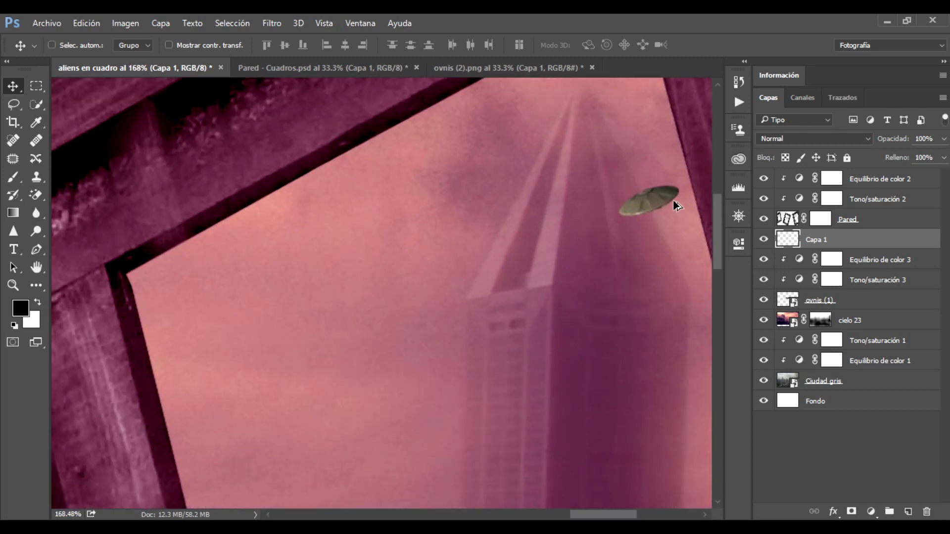
scroll(678, 211, "up", 2)
scroll(666, 204, "up", 1)
scroll(658, 201, "up", 2)
scroll(654, 197, "down", 3)
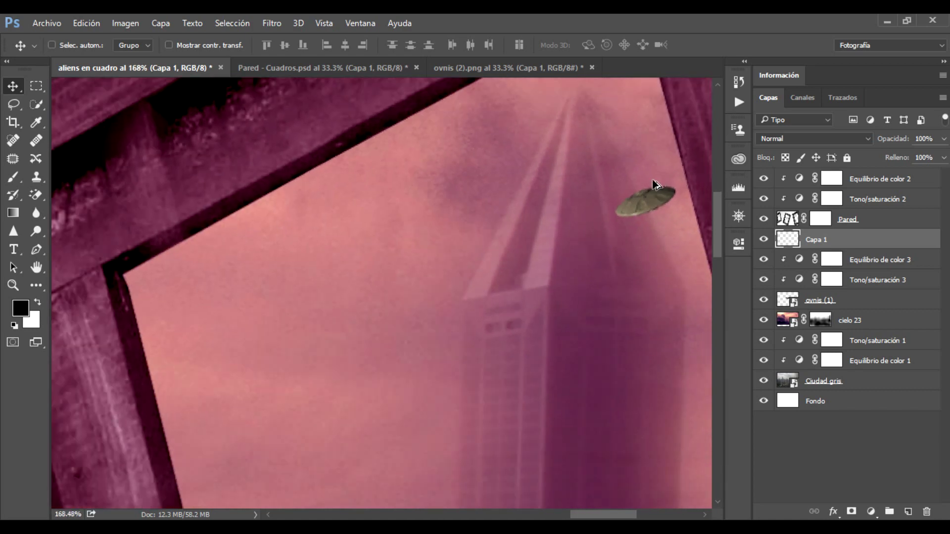
scroll(663, 247, "down", 2)
scroll(649, 278, "down", 1)
scroll(642, 292, "down", 2)
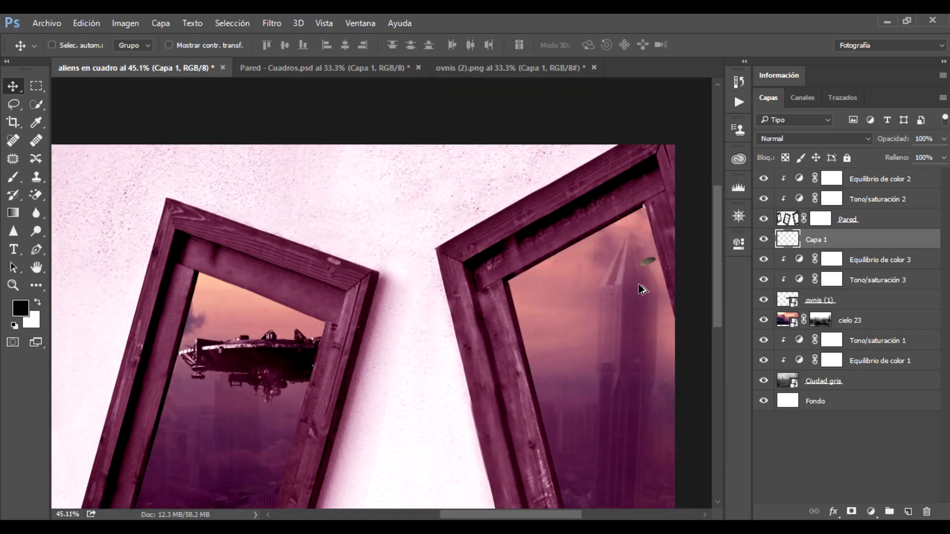
scroll(641, 288, "down", 2)
scroll(641, 286, "up", 1)
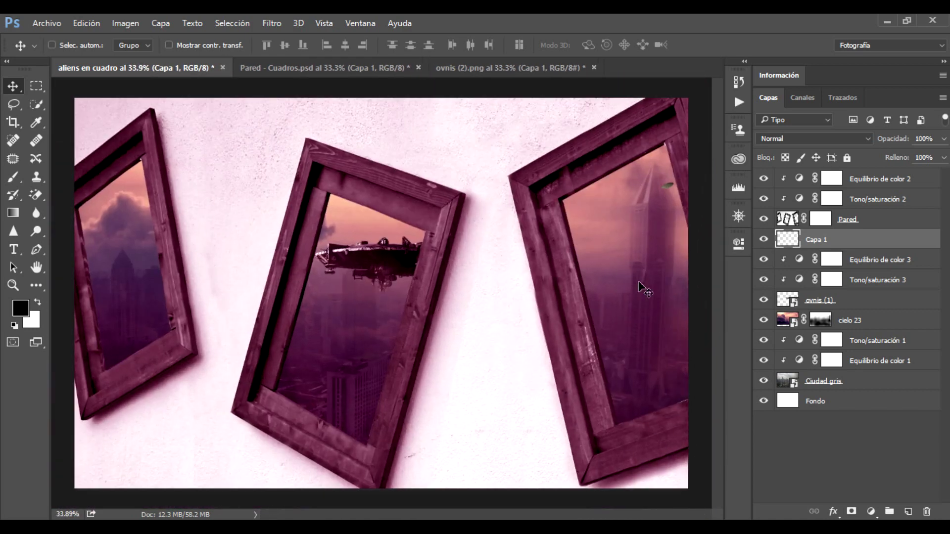
left_click(479, 74)
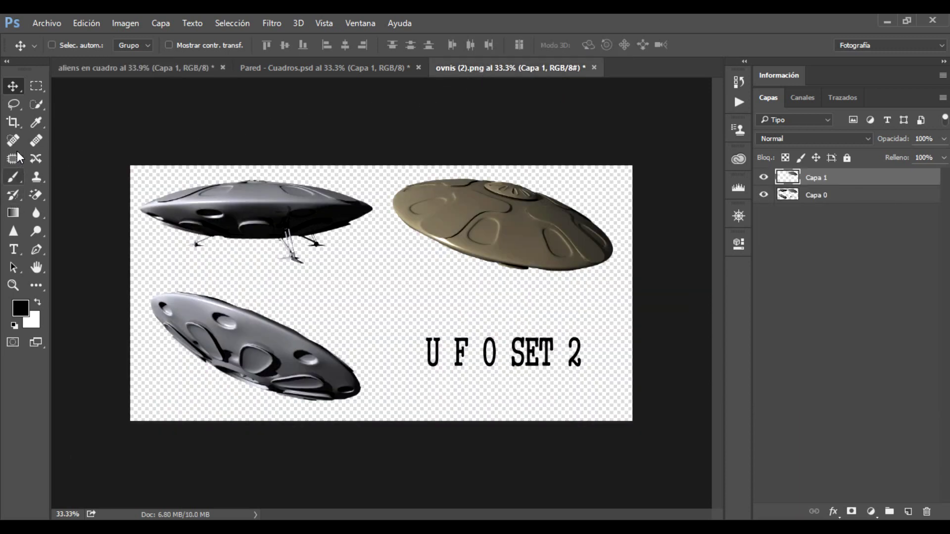
Copy the lower-left grey UFO from Capa 0 onto its own layer and move it into aliens en cuadro
left_click(34, 107)
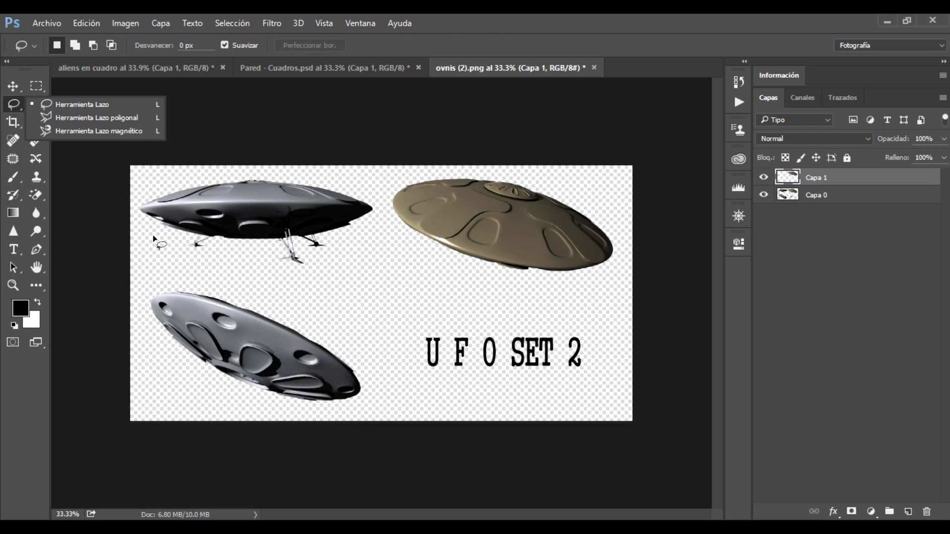
mouse_move(304, 311)
left_mouse_down()
mouse_move(176, 381)
mouse_move(382, 443)
mouse_move(318, 303)
mouse_move(297, 306)
left_mouse_up()
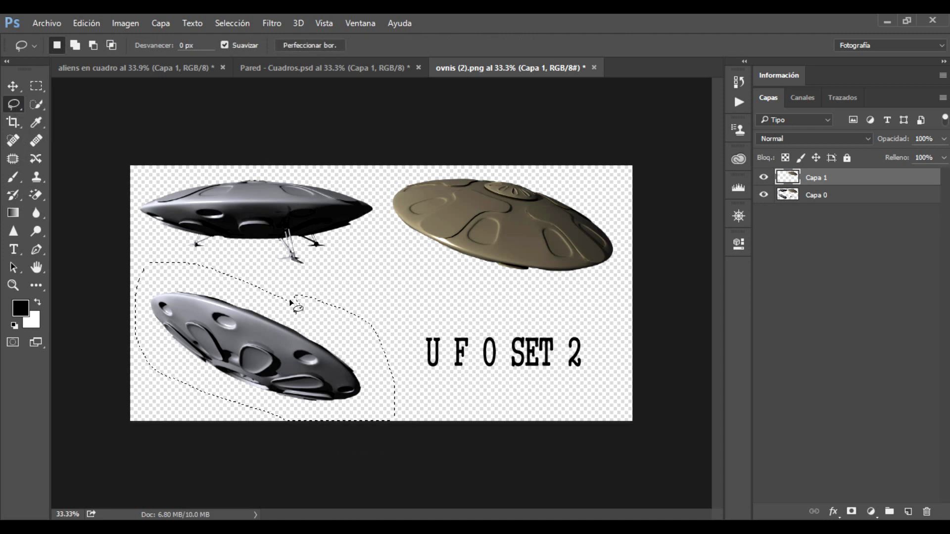
left_click(856, 193)
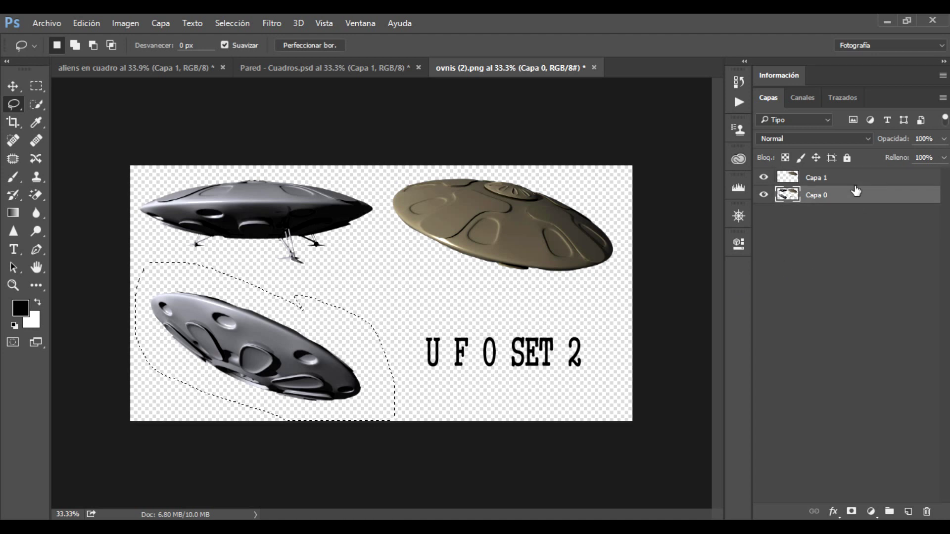
key("ctrl+j")
left_click(14, 87)
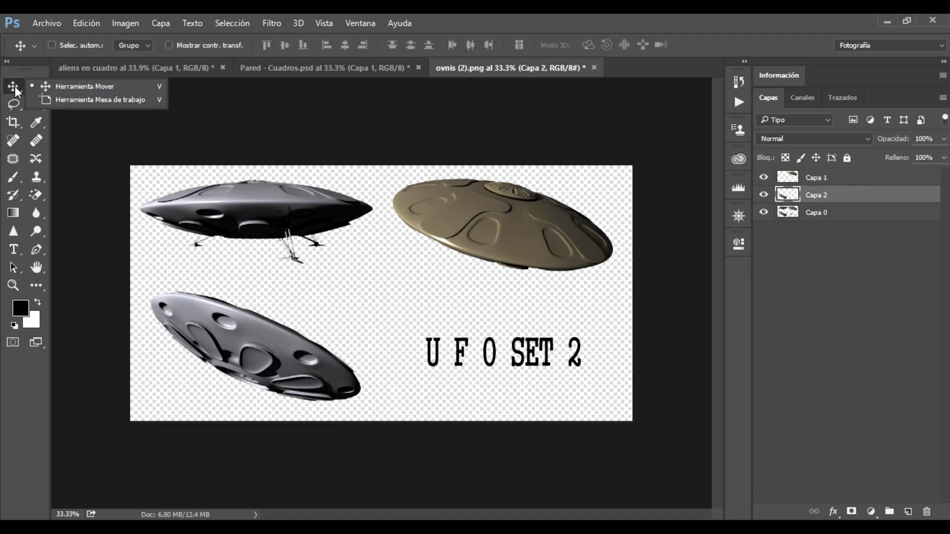
mouse_move(249, 356)
left_mouse_down()
mouse_move(139, 91)
mouse_move(209, 344)
left_mouse_up()
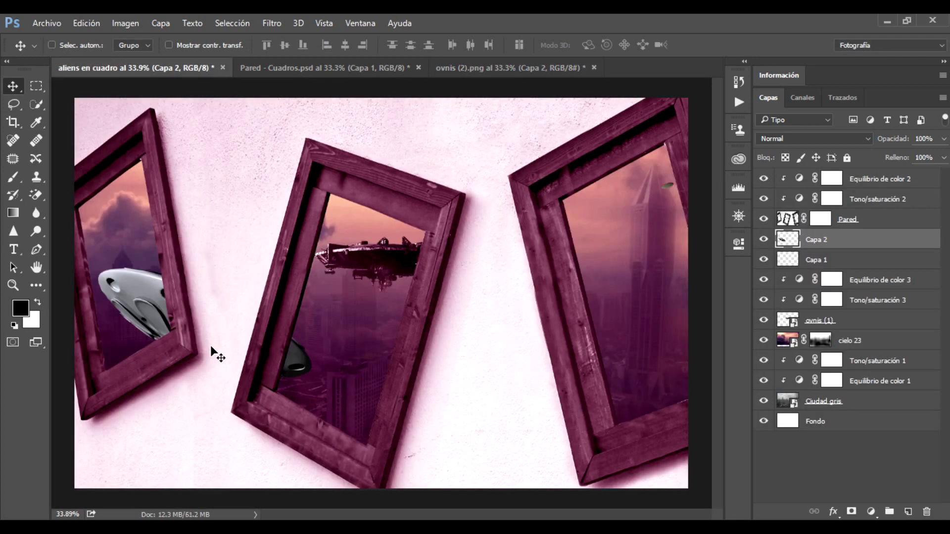
Shrink the grey UFO to a small size and rotate it inside the left frame
key("ctrl+t")
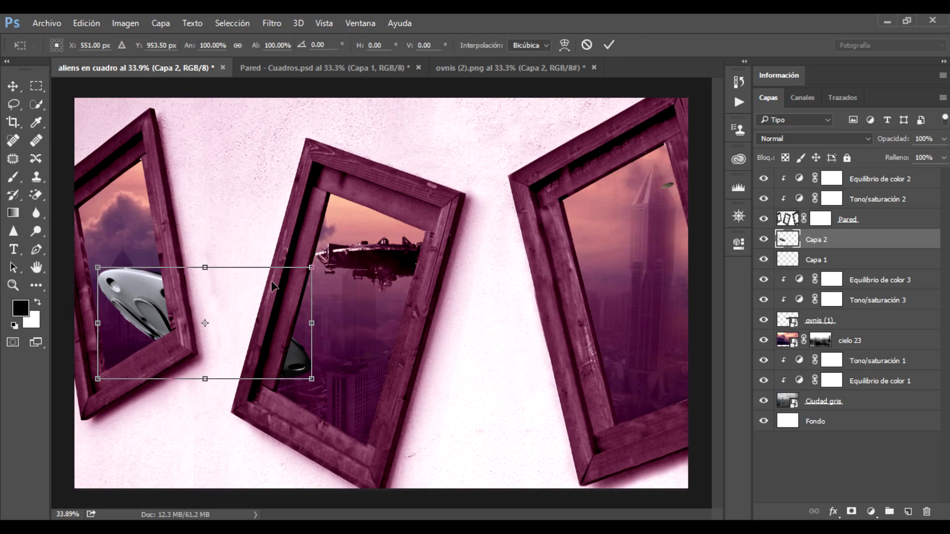
mouse_move(312, 267)
left_mouse_down()
mouse_move(239, 334)
mouse_move(154, 371)
mouse_move(128, 341)
mouse_move(140, 242)
mouse_move(120, 256)
left_mouse_up()
key("Return")
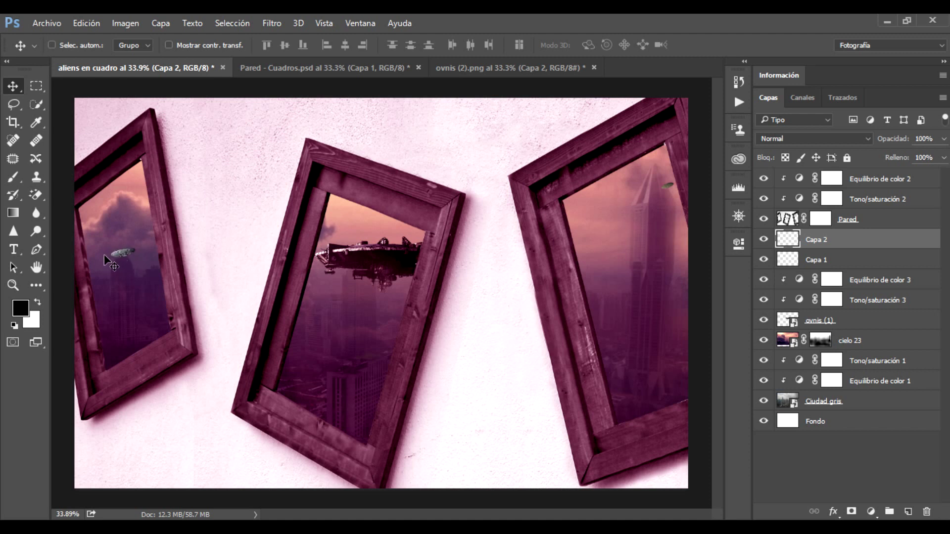
key("ctrl+t")
mouse_move(168, 224)
left_mouse_down()
mouse_move(178, 271)
mouse_move(157, 274)
mouse_move(155, 233)
mouse_move(148, 271)
left_mouse_up()
key("Return")
Fine-tune the small grey UFO's angle and move it slightly up in the left frame
key("ctrl+t")
key("Return")
key("ctrl+t")
key("Return")
left_click_drag(162, 275, 165, 270)
Copy the tan UFO from Capa 0 of ovnis (2).png into the aliens en cuadro composite
left_click(485, 64)
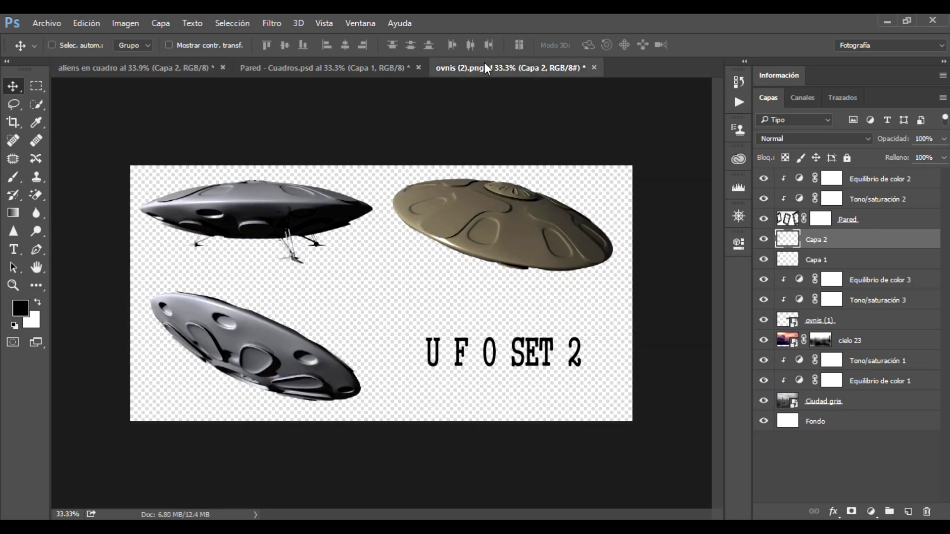
left_click(13, 104)
mouse_move(517, 158)
left_mouse_down()
mouse_move(564, 327)
mouse_move(651, 185)
mouse_move(547, 165)
left_mouse_up()
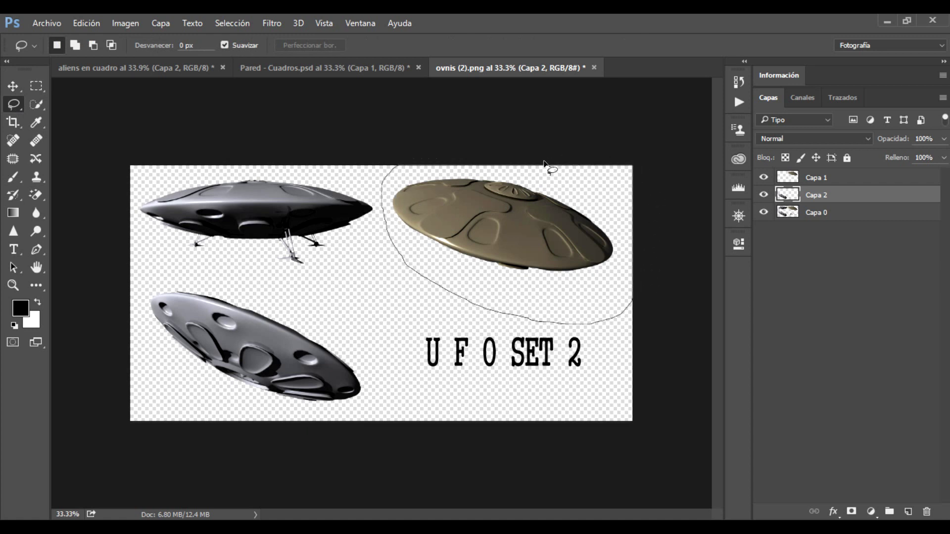
left_click(843, 212)
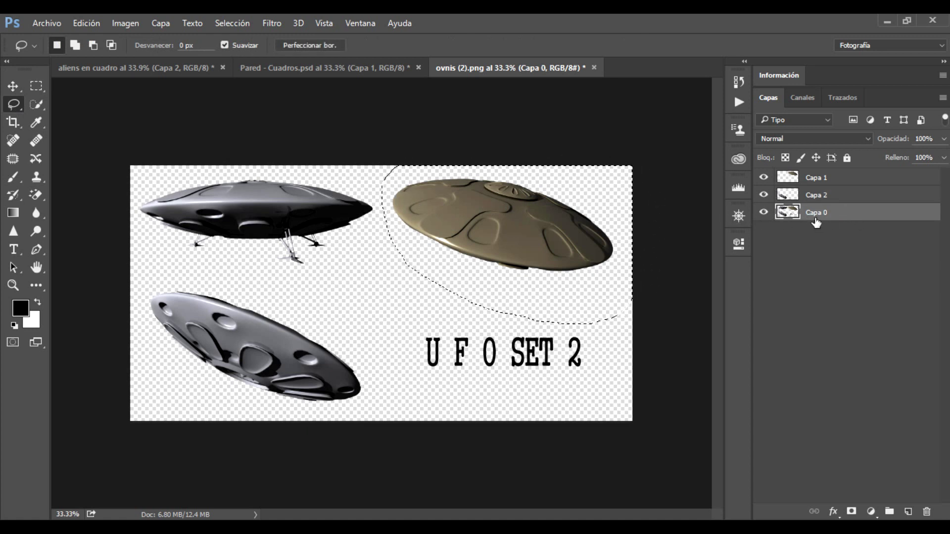
key("ctrl+j")
left_click(13, 86)
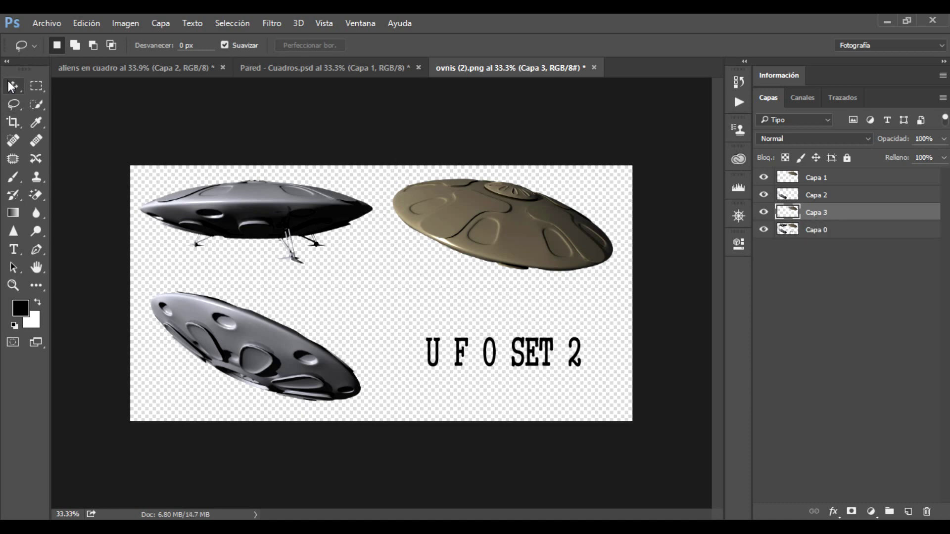
mouse_move(450, 258)
left_mouse_down()
mouse_move(234, 120)
mouse_move(173, 211)
mouse_move(217, 228)
left_mouse_up()
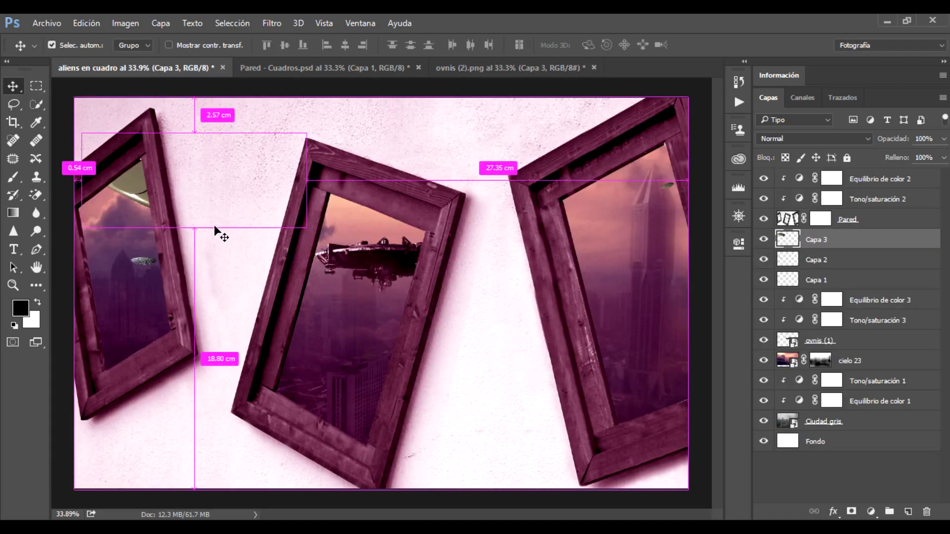
Scale the tan UFO to about 6%, placed high in the left frame as Capa 3
key("ctrl+t")
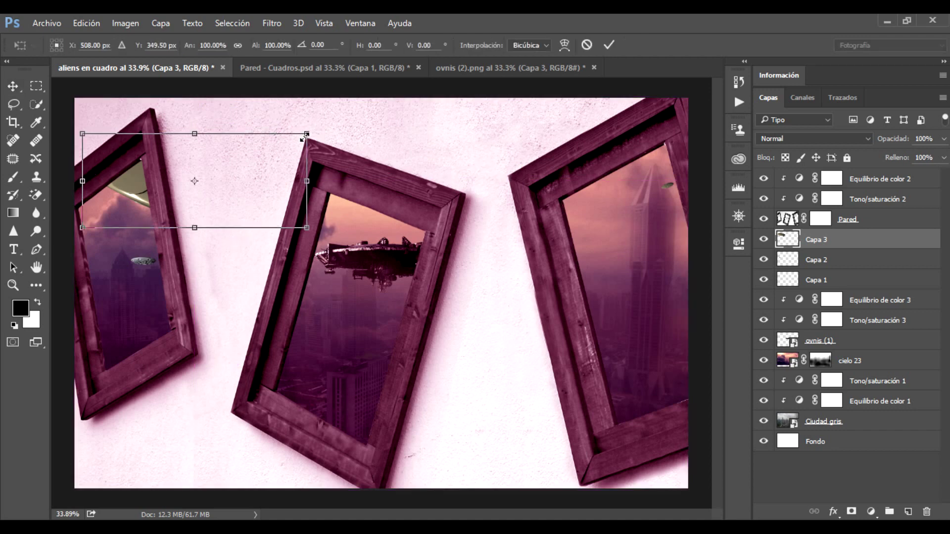
left_click_drag(304, 138, 97, 219)
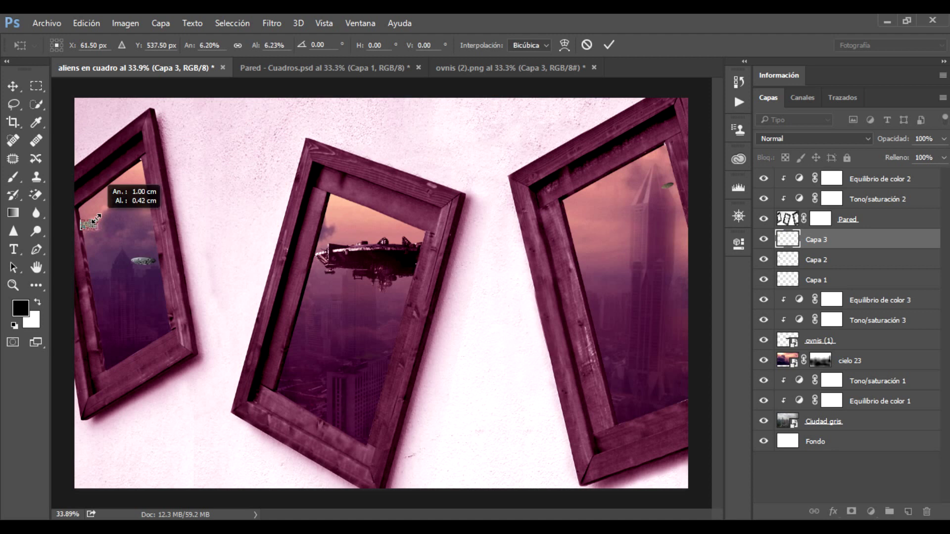
left_click_drag(96, 219, 116, 204)
key("Return")
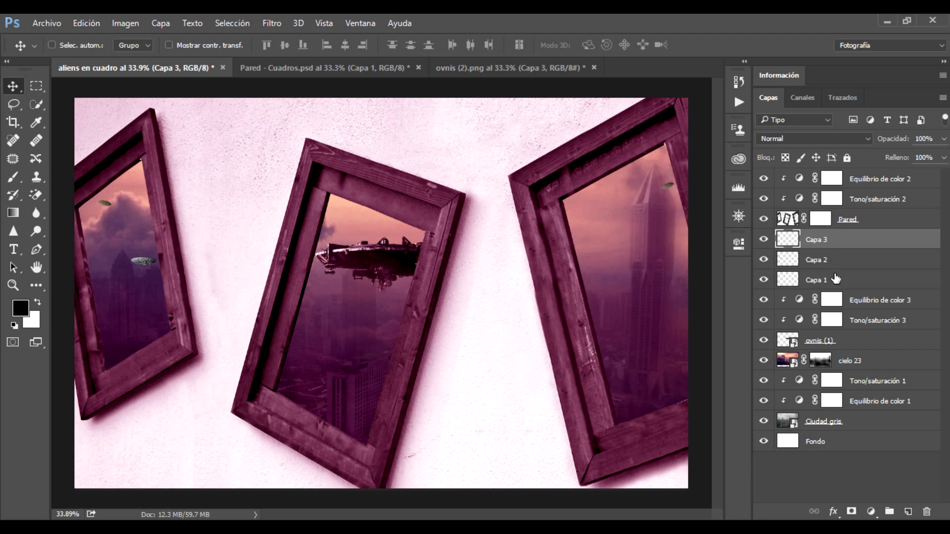
Select Capa 1, Capa 2 and Capa 3 and merge them into one layer
left_click(848, 285, "shift")
left_click(851, 243)
left_click(856, 261, "ctrl")
left_click(857, 283, "ctrl")
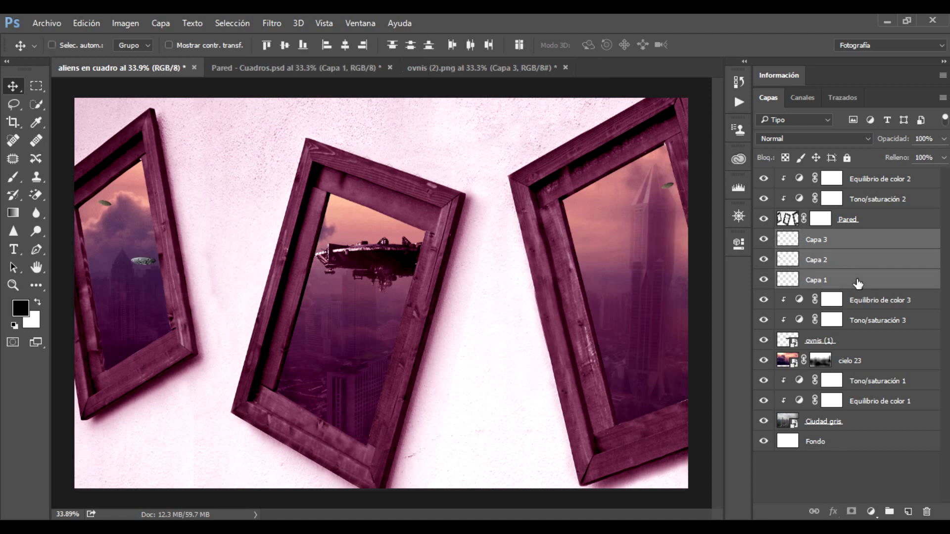
left_click(855, 243)
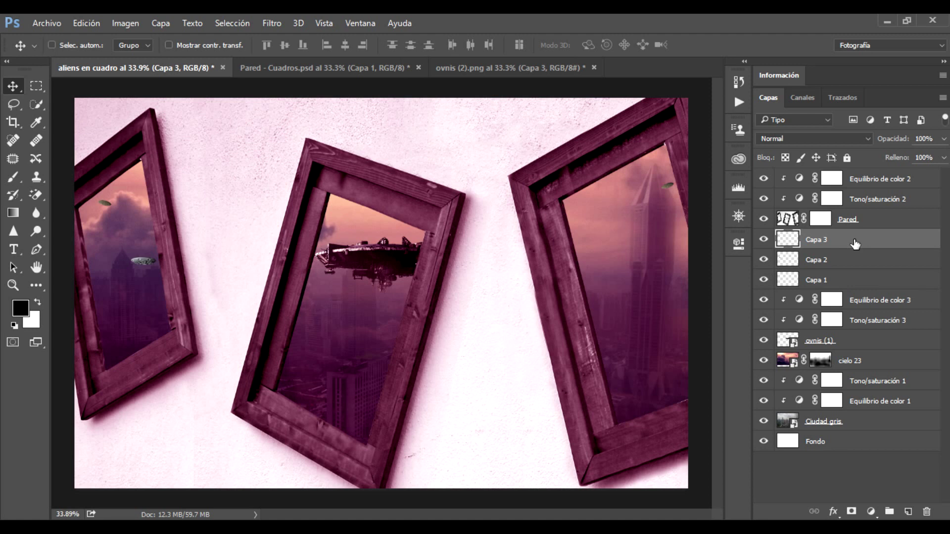
left_click(853, 284, "shift")
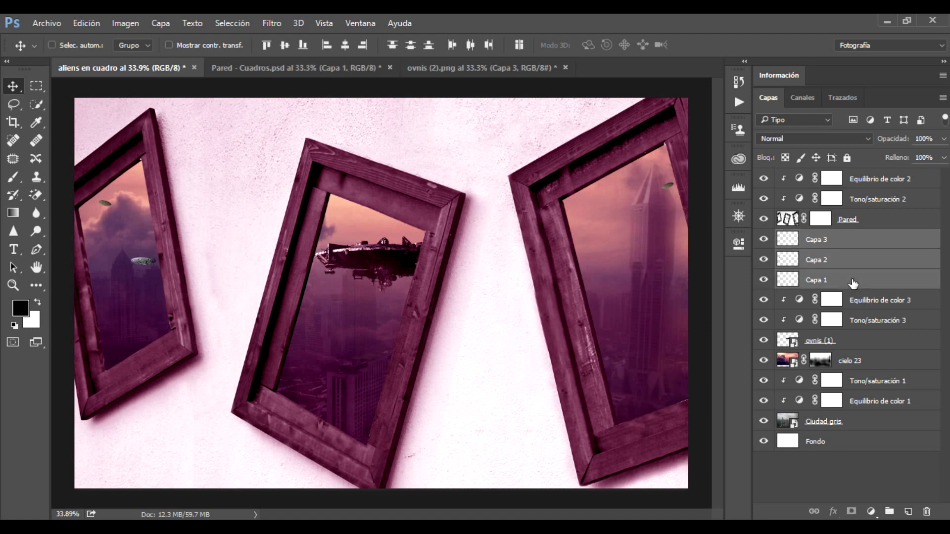
key("ctrl+e")
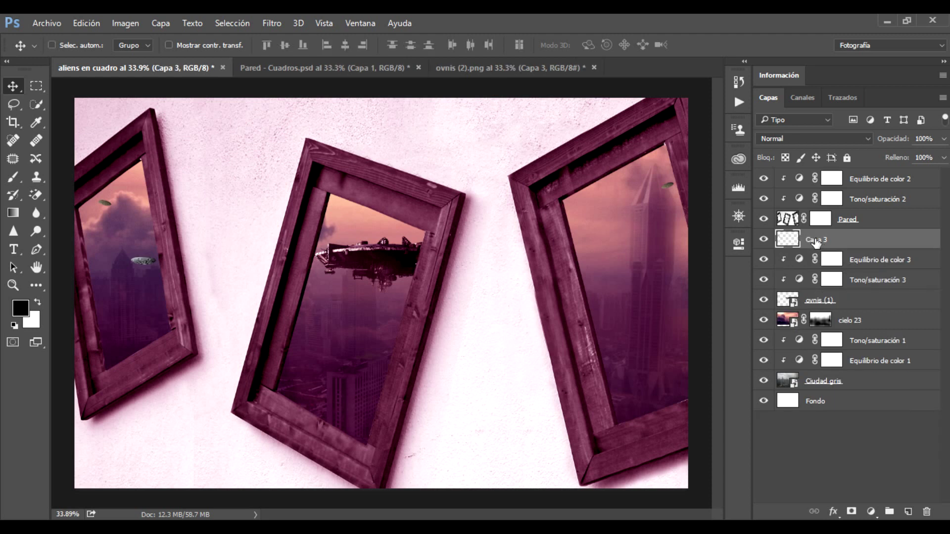
Rename the merged layer to 'ovnis pequeños'
double_click(815, 240)
type("c")
key("Return")
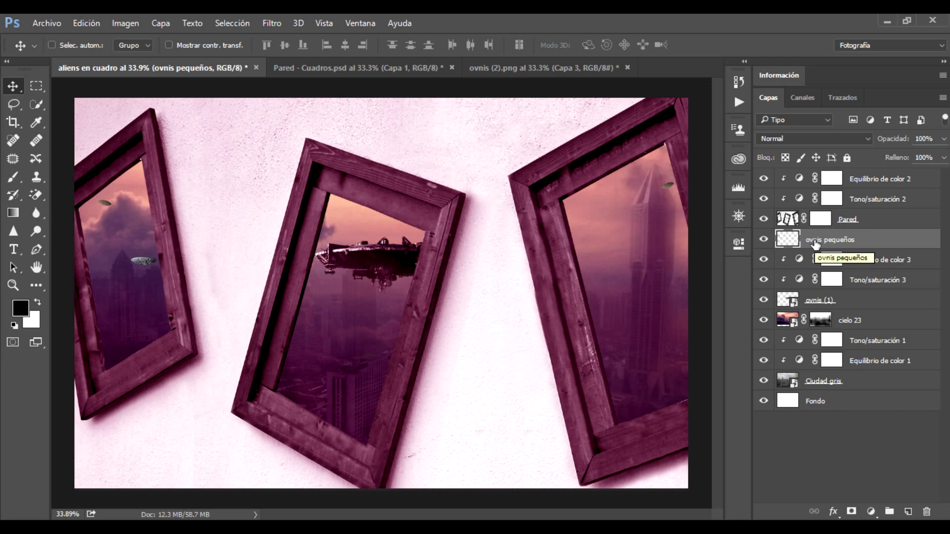
Add a Color Balance layer clipped to ovnis pequeños with midtones Rojo 30, Verde -35
left_click(870, 511)
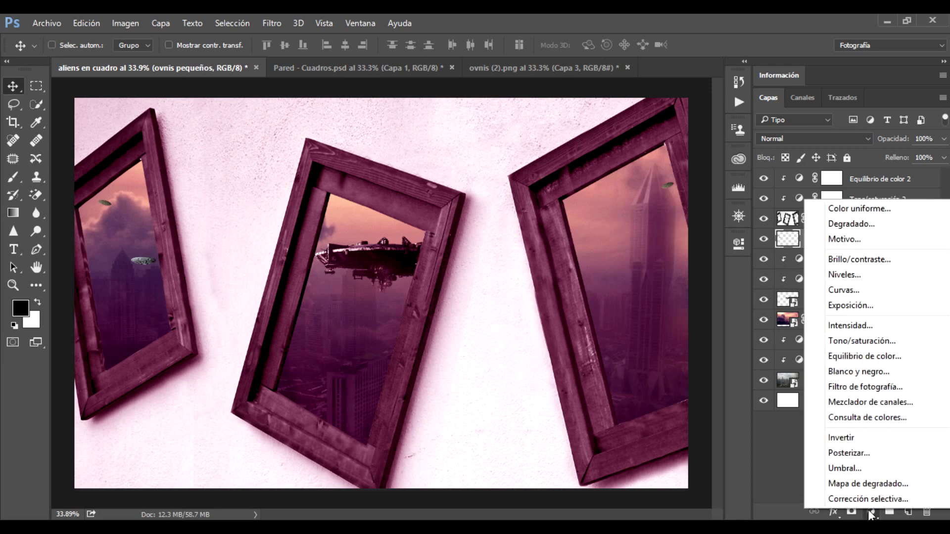
left_click(859, 356)
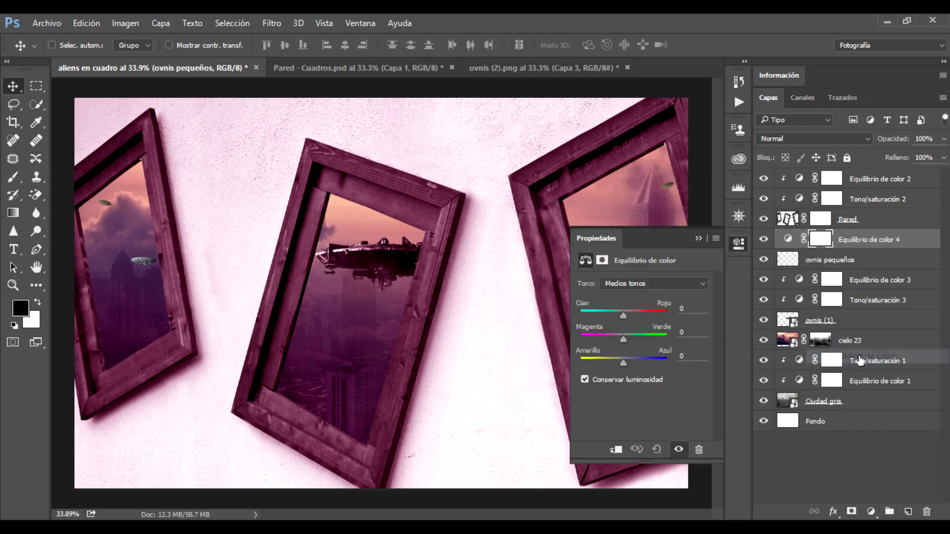
left_click(616, 451)
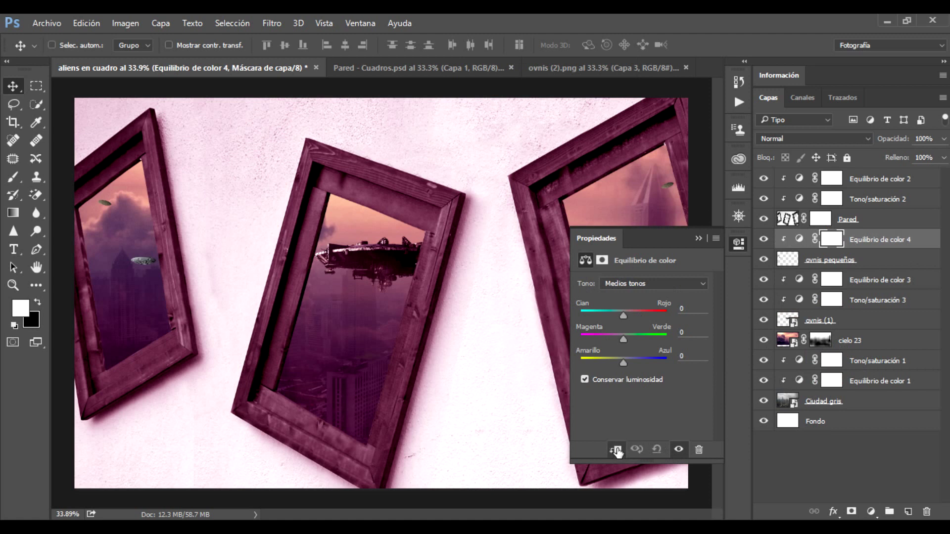
left_click(703, 306)
type("30")
key("Tab")
type("-")
type("35")
Set the Color Balance highlights (Iluminaciones) to Rojo 20 and Verde -15
left_click(634, 284)
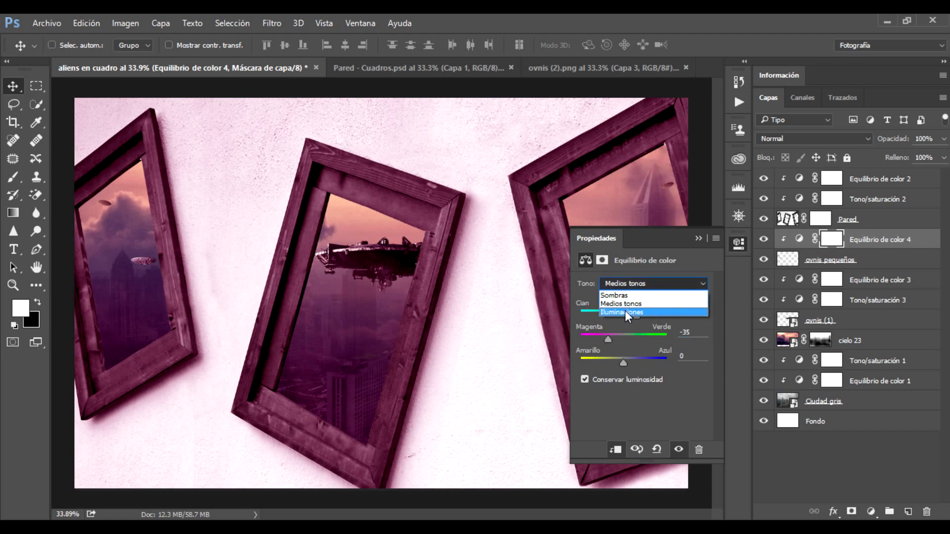
left_click(625, 310)
left_click(688, 309)
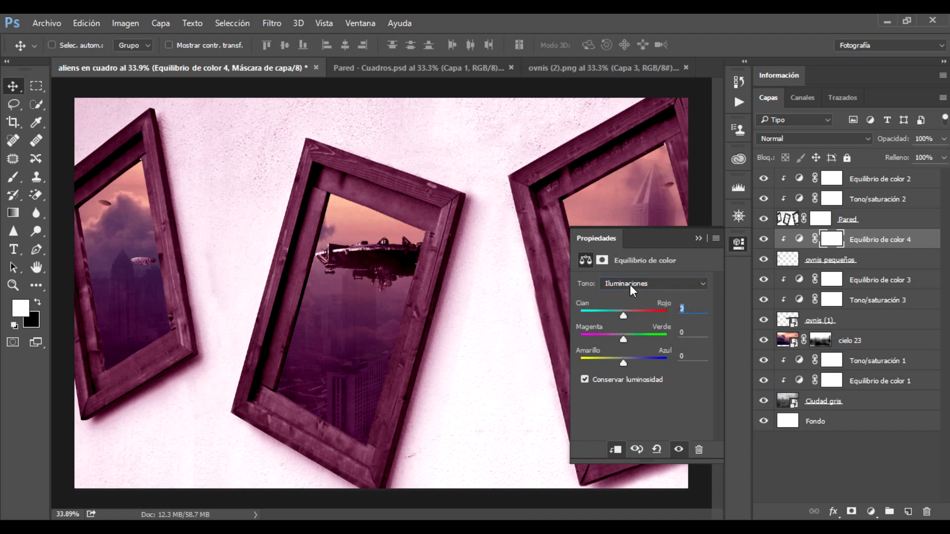
type("20")
key("Tab")
type("-")
type("15")
Set the Color Balance shadows (Sombras) to Rojo 18 and Verde -10
left_click(642, 282)
left_click(702, 310)
type("1")
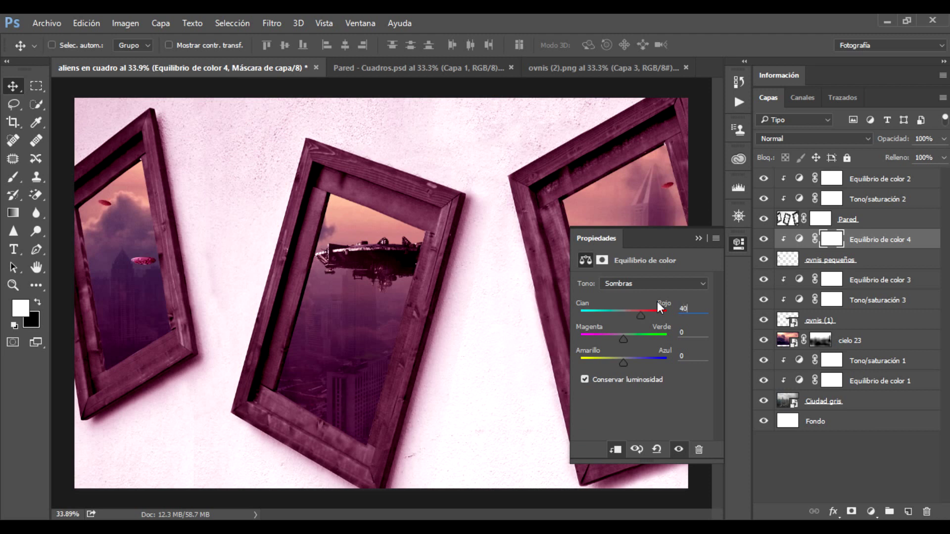
type("8")
key("Tab")
type("-")
type("10")
left_click(697, 239)
left_click(872, 512)
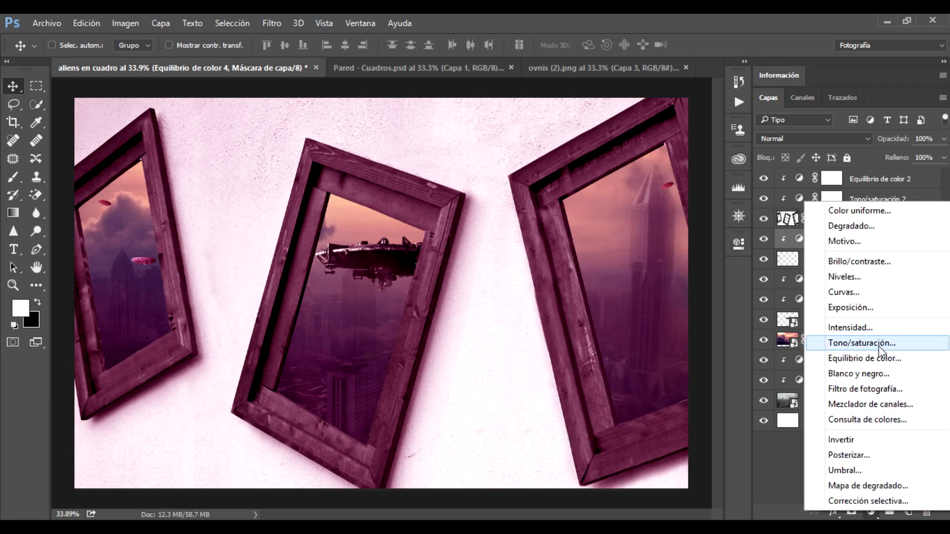
Add a clipped Hue/Saturation layer with Saturación -35 and Luminosidad -10 on the small saucers
left_click(879, 343)
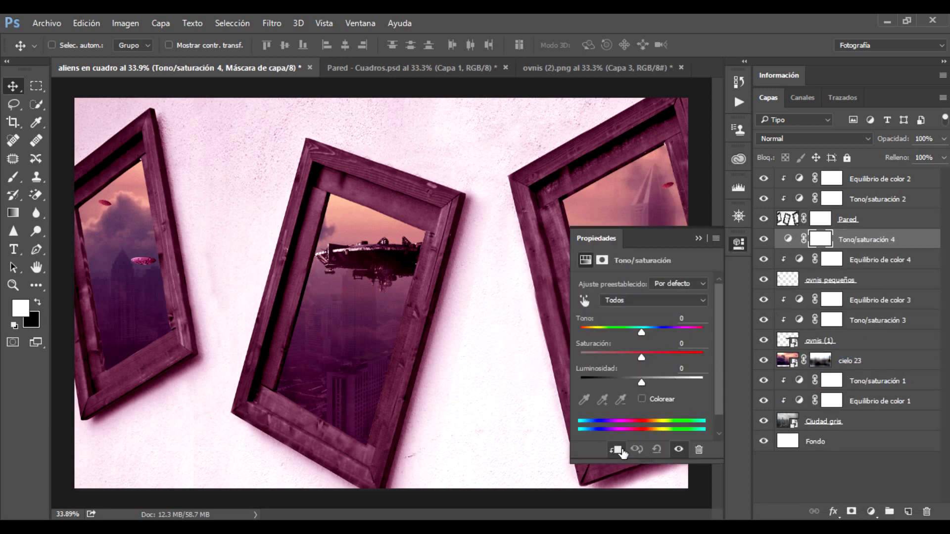
left_click(621, 452)
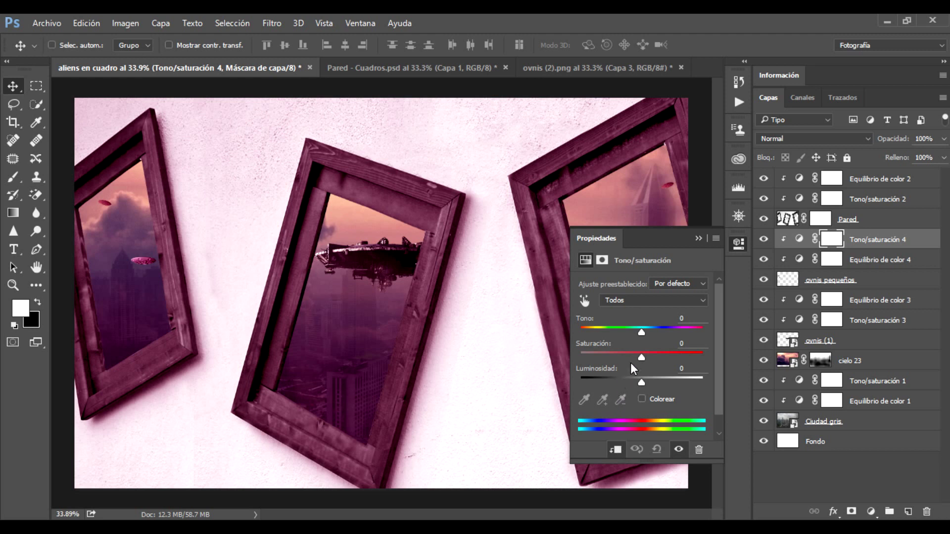
left_click(693, 342)
type("-40")
key("BackSpace")
key("BackSpace")
type("35")
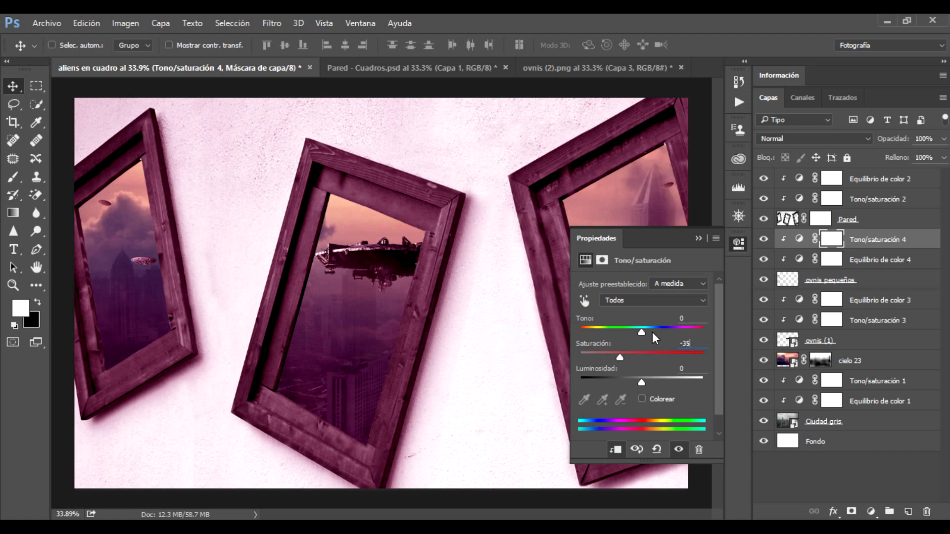
key("Tab")
type("-1")
type("0")
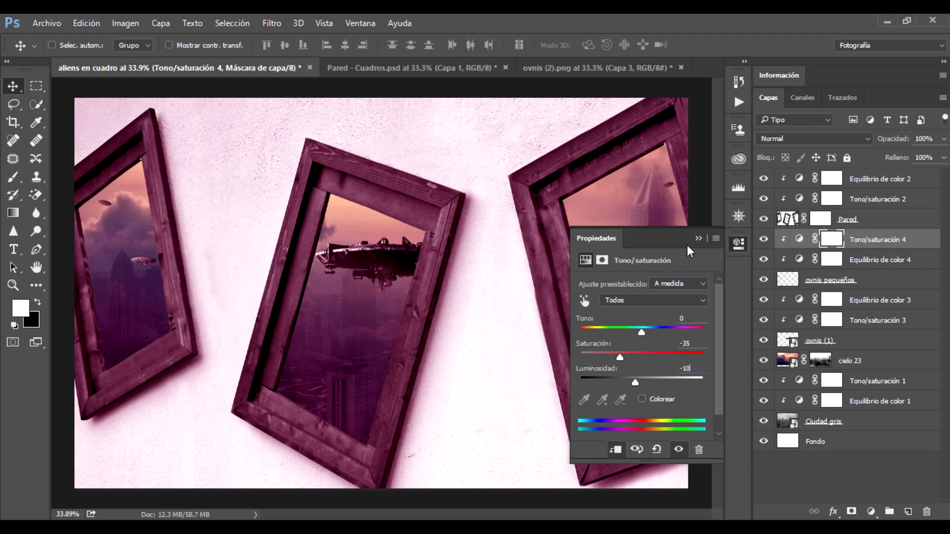
left_click(697, 239)
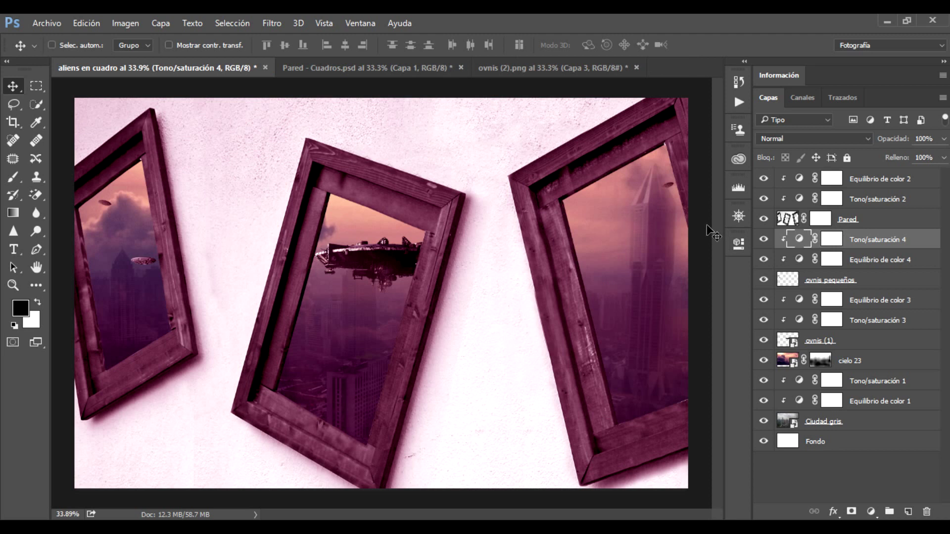
Group Pared and the adjustments above it into a group named 'Pared'
left_click(869, 220)
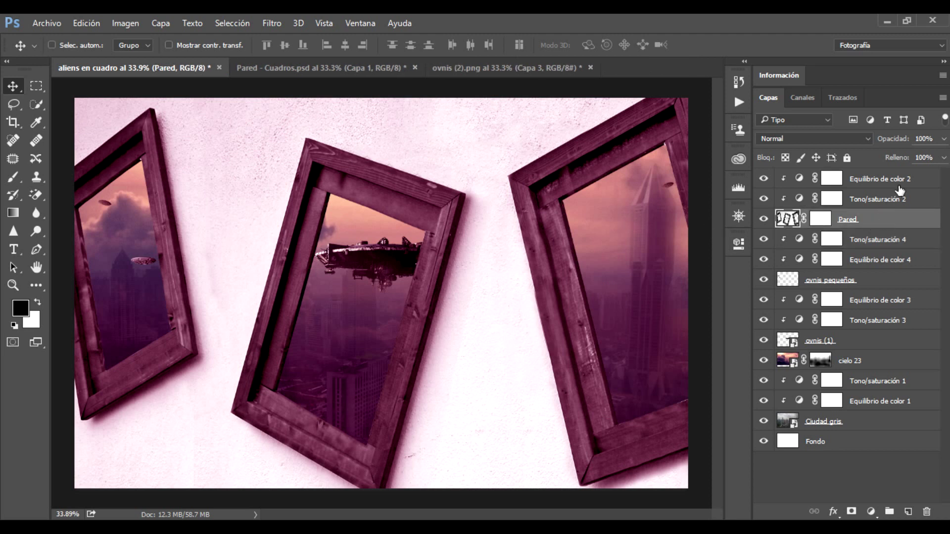
left_click(919, 183, "shift")
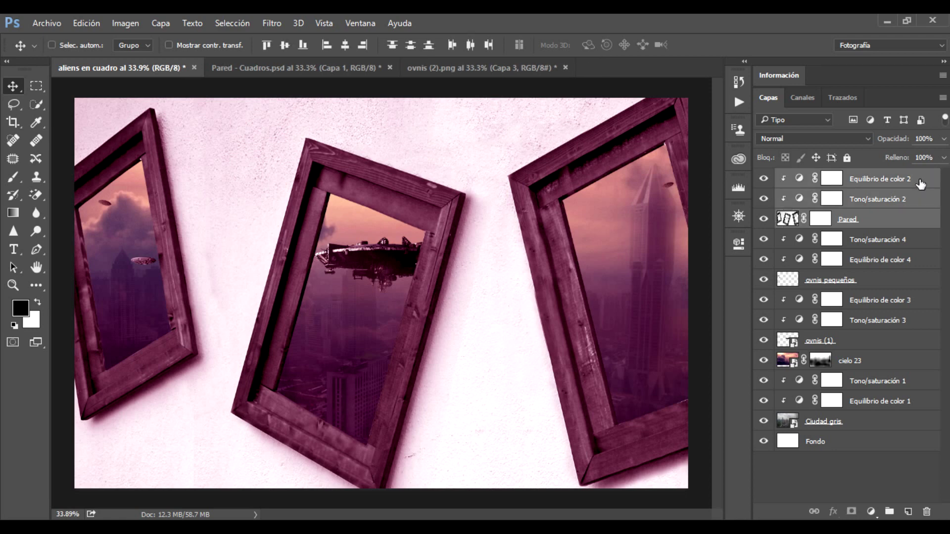
right_click(913, 181)
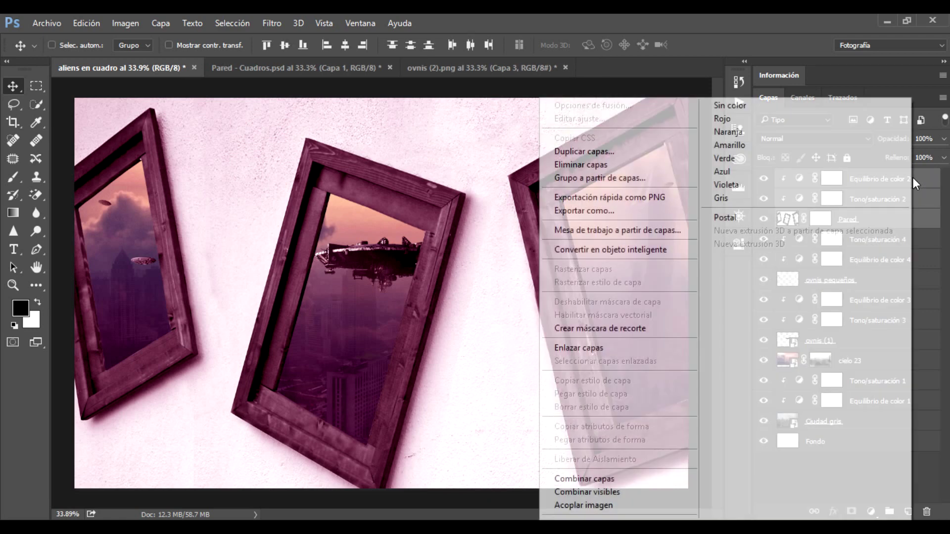
left_click(610, 178)
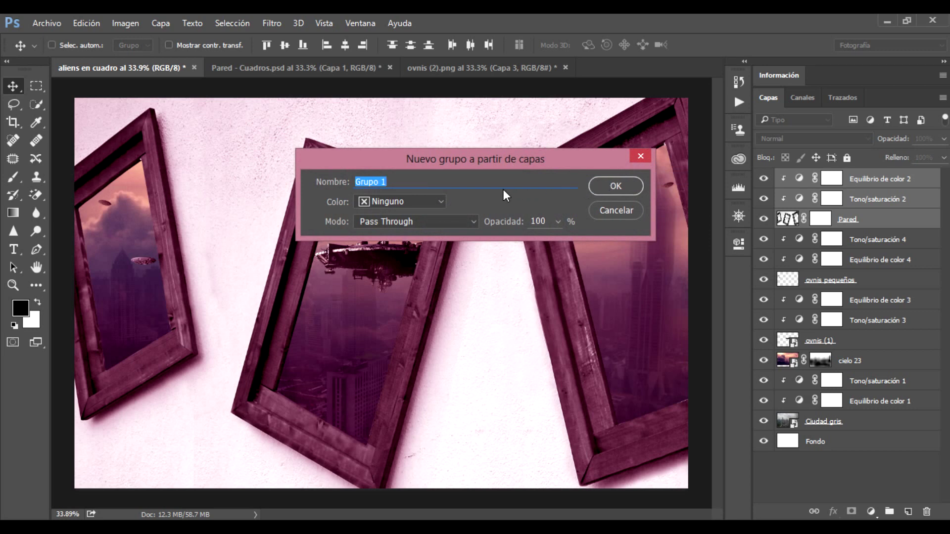
type("Pared")
key("Return")
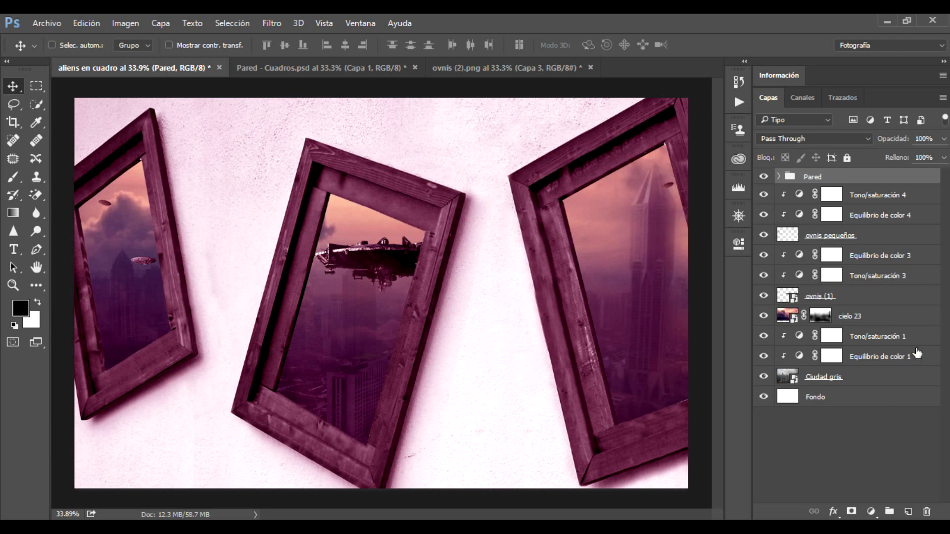
Toggle the Pared group's visibility to compare the scene, leaving it visible
left_click(763, 176)
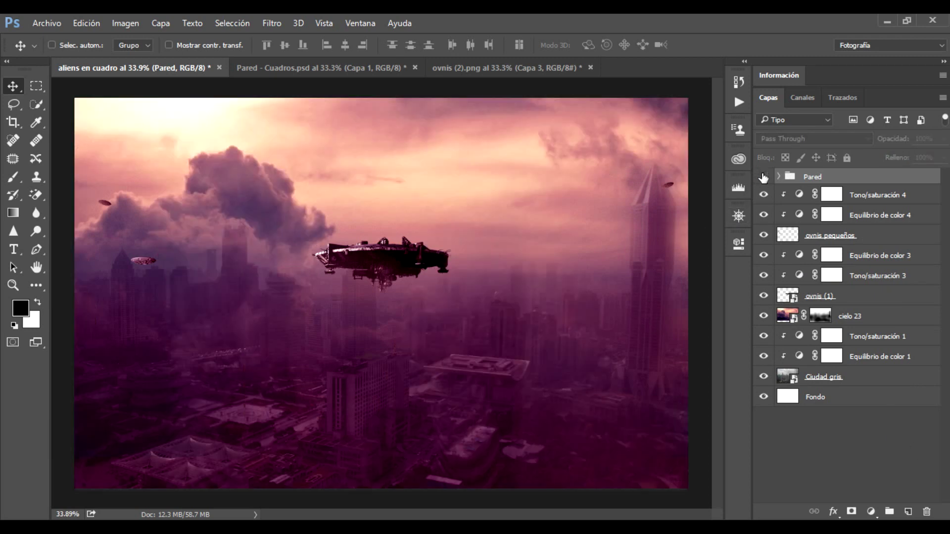
left_click(764, 176)
left_click(764, 177)
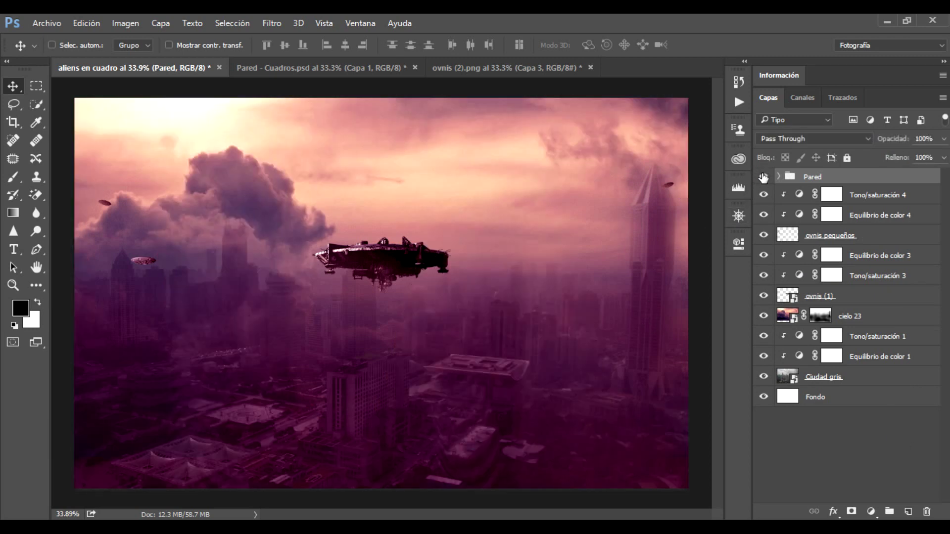
left_click(764, 177)
left_click(763, 176)
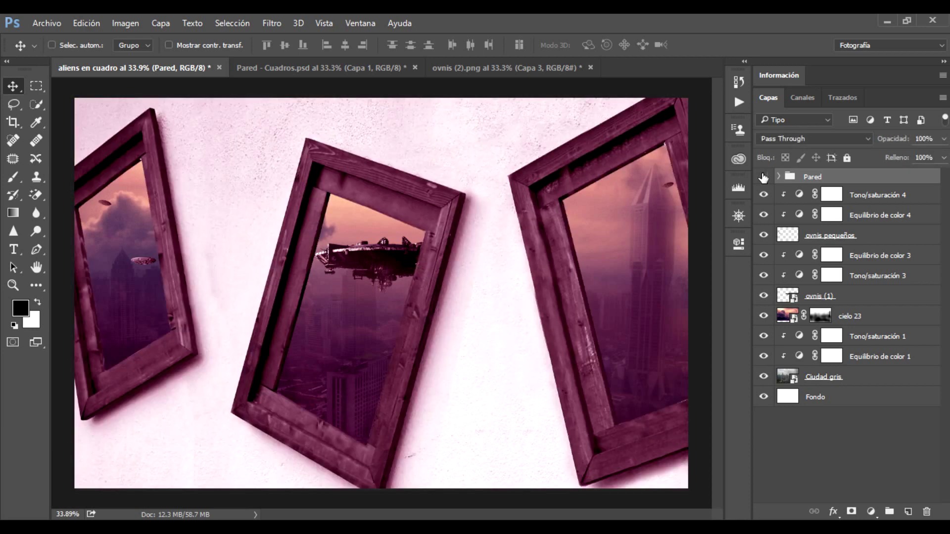
left_click(763, 177)
Group ovnis (1) through Tono/saturación 4 into a group named 'Ovnis'
left_click(858, 297)
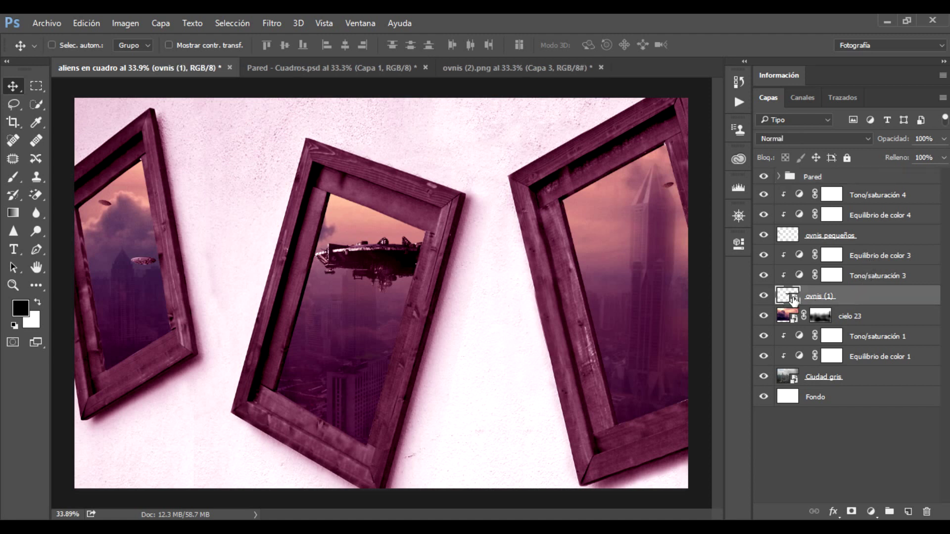
left_click(923, 199, "shift")
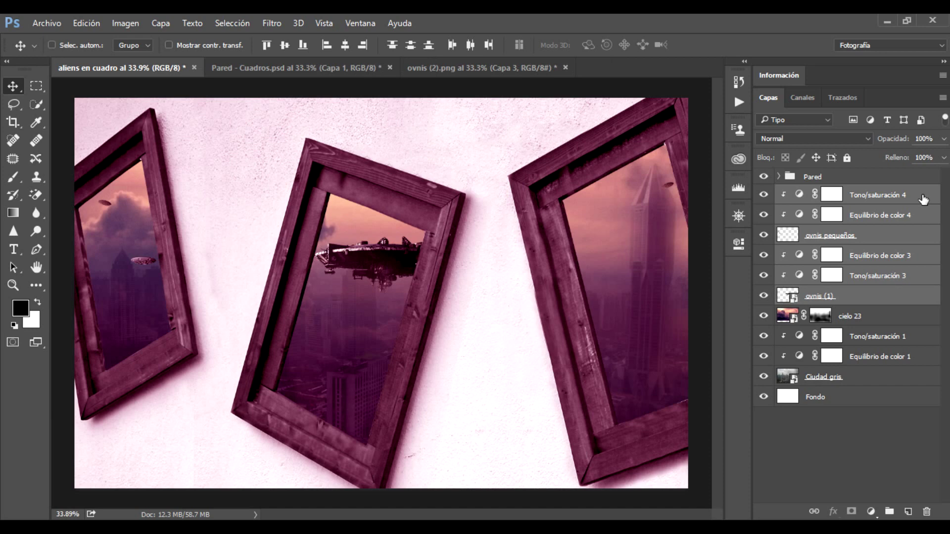
right_click(922, 195)
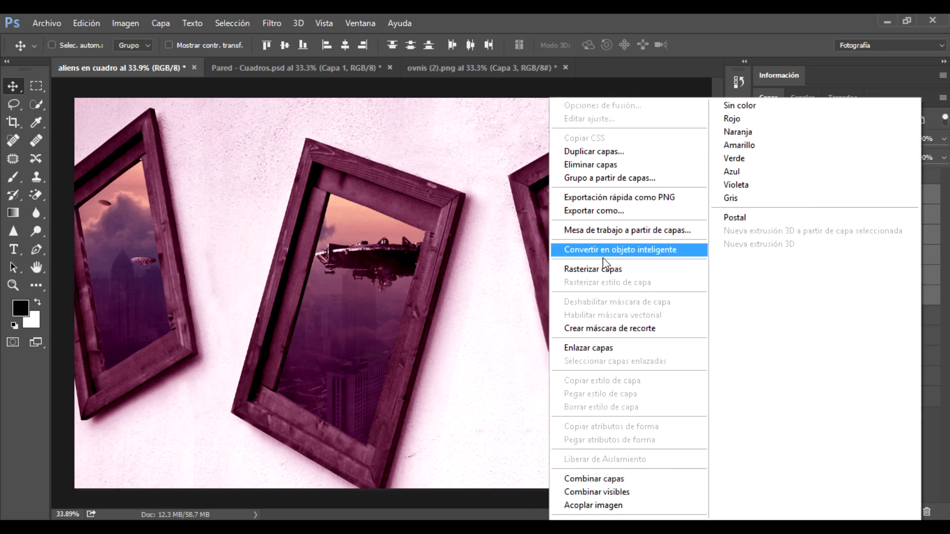
left_click(930, 202)
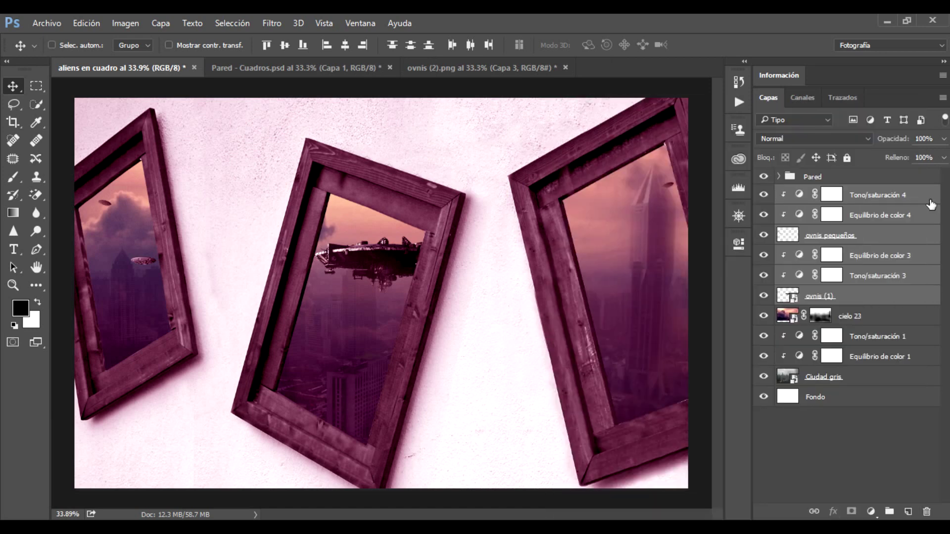
key("ctrl+g")
double_click(821, 193)
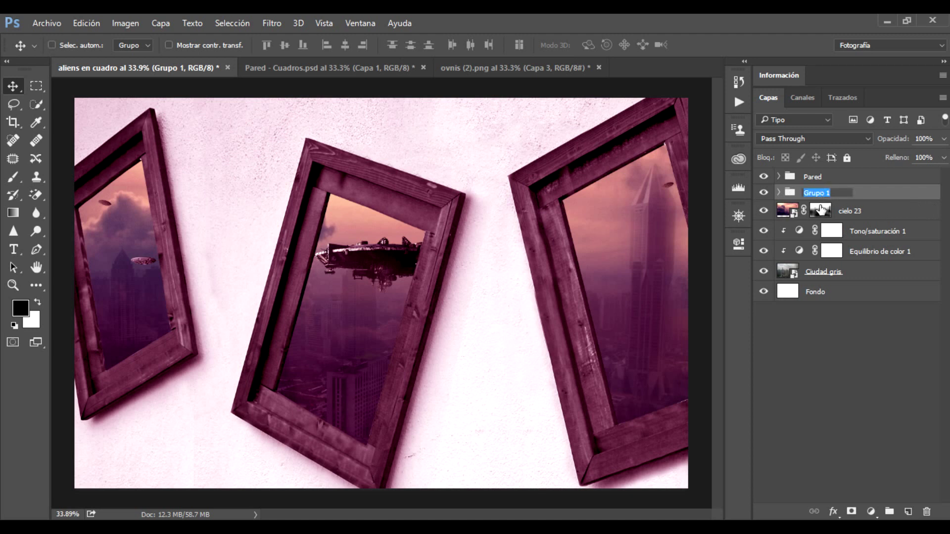
type("Ovnis")
key("Return")
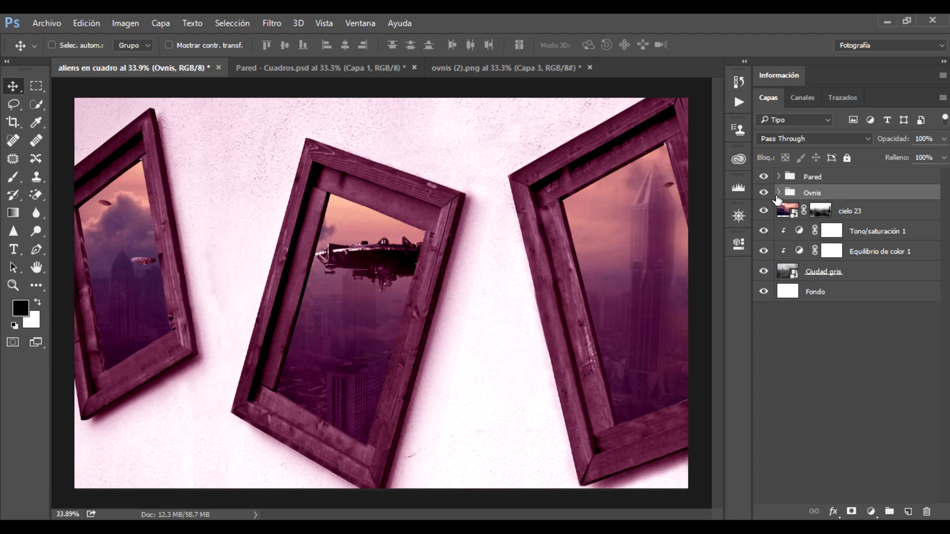
Add an Exposición adjustment layer above ovnis (1) inside the Ovnis group
left_click(778, 194)
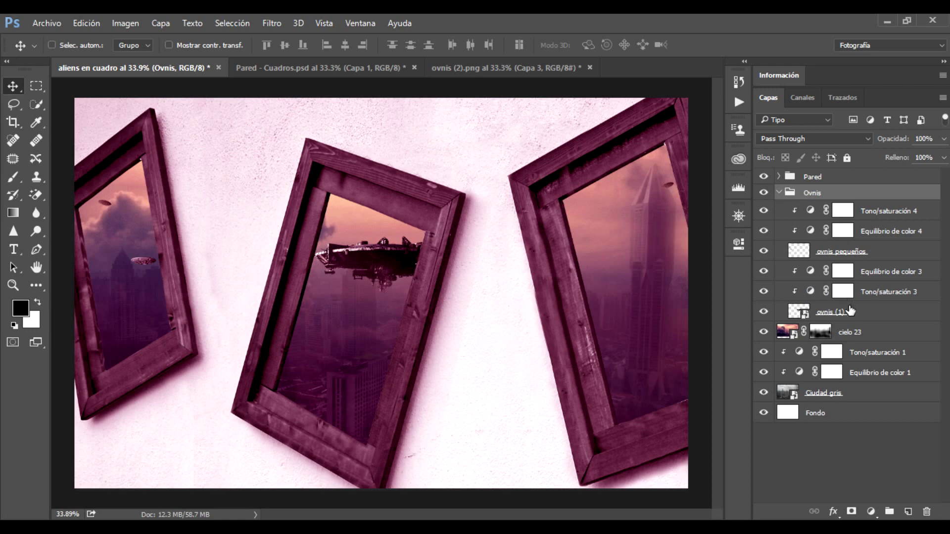
left_click(862, 313)
left_click(870, 511)
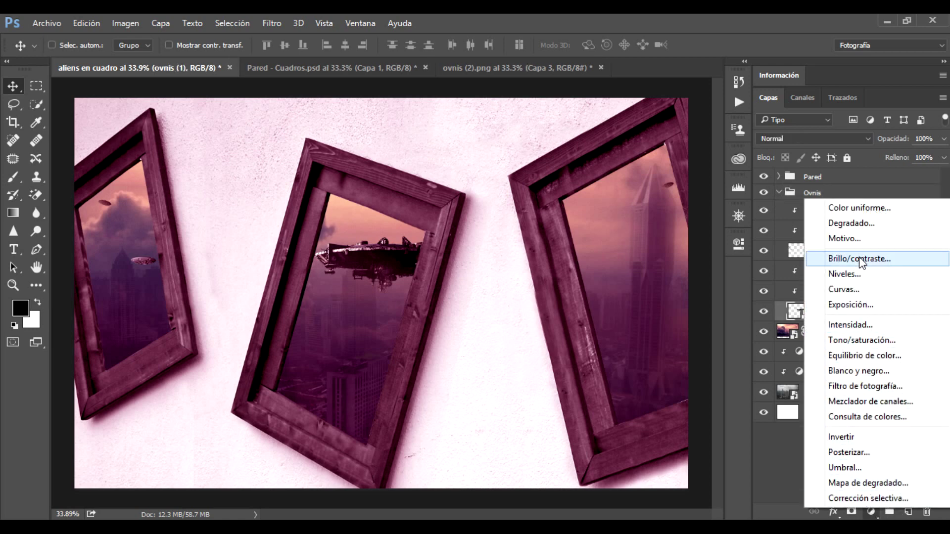
left_click(858, 306)
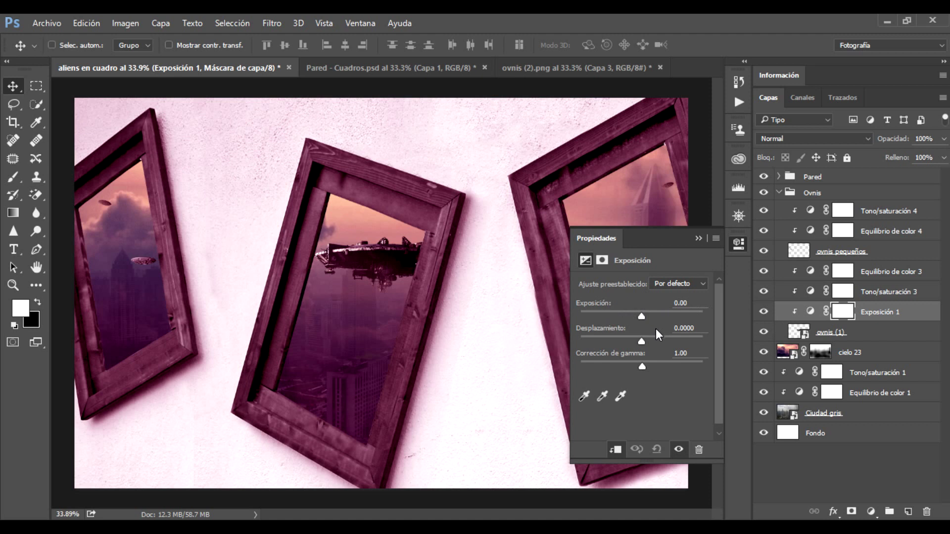
Set the large ship's Exposición 1 to -0.05 exposure, 0.0455 offset and 0.93 gamma
left_click(681, 303)
type("-0.05")
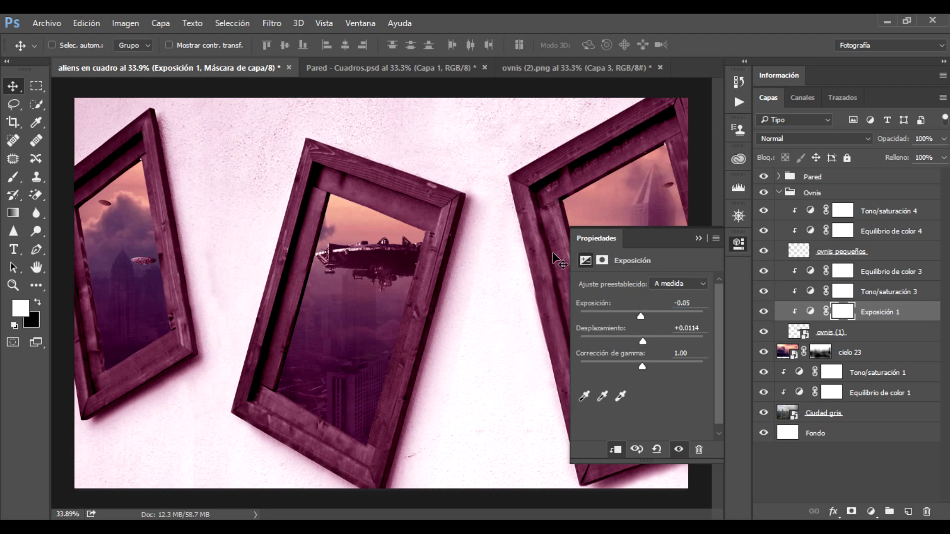
left_click(693, 328)
type("0.0455")
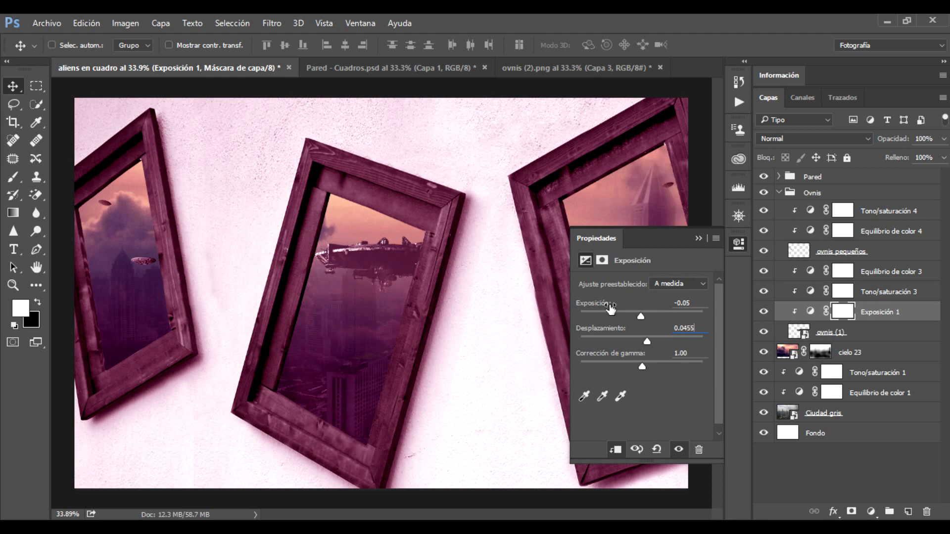
left_click(694, 352)
type("0.9")
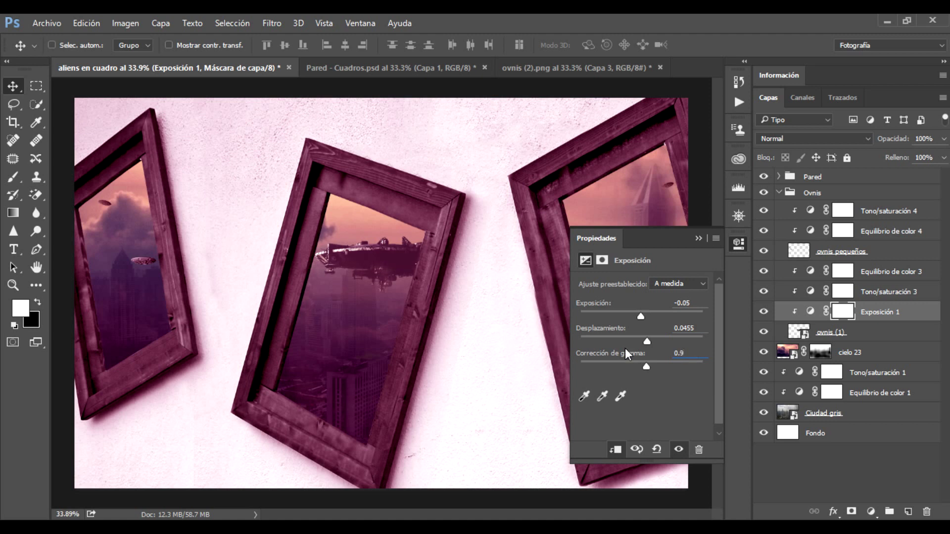
type("3")
left_click(697, 239)
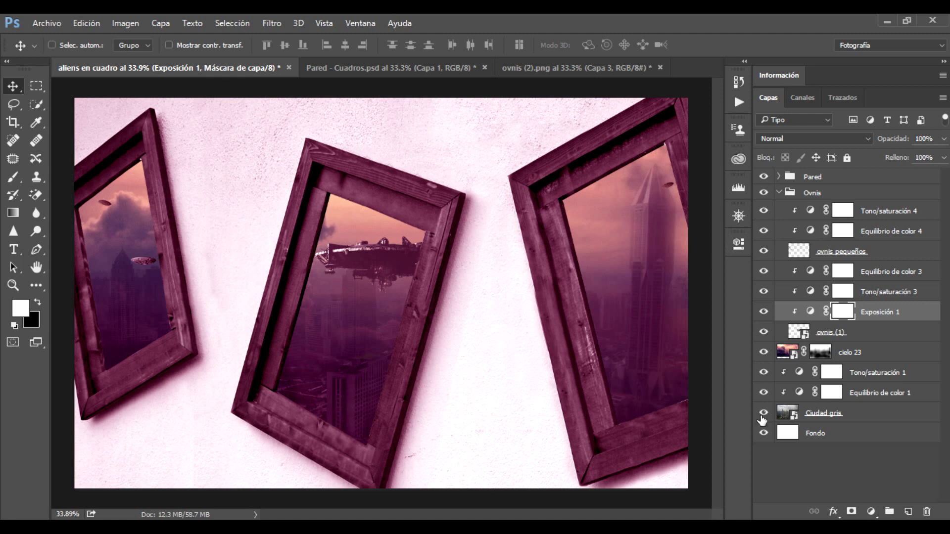
Toggle the large ship's exposure adjustment off and on to compare the result
left_click(764, 311)
left_click(763, 312)
left_click(763, 312)
left_click(762, 319)
Add an Exposure adjustment on ovnis pequeños: -0.02 exposure, 0.0170 offset, 0.90 gamma
left_click(862, 253)
left_click(878, 214)
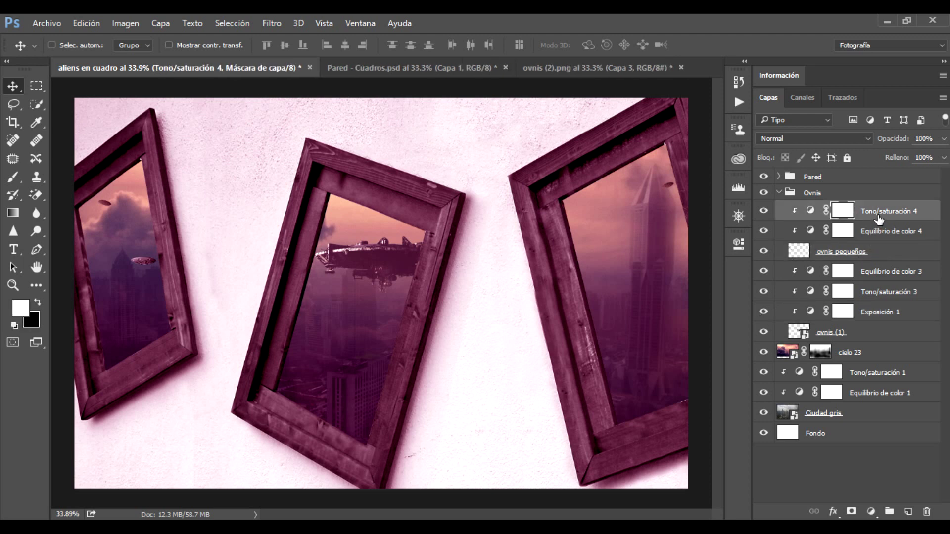
left_click(870, 252)
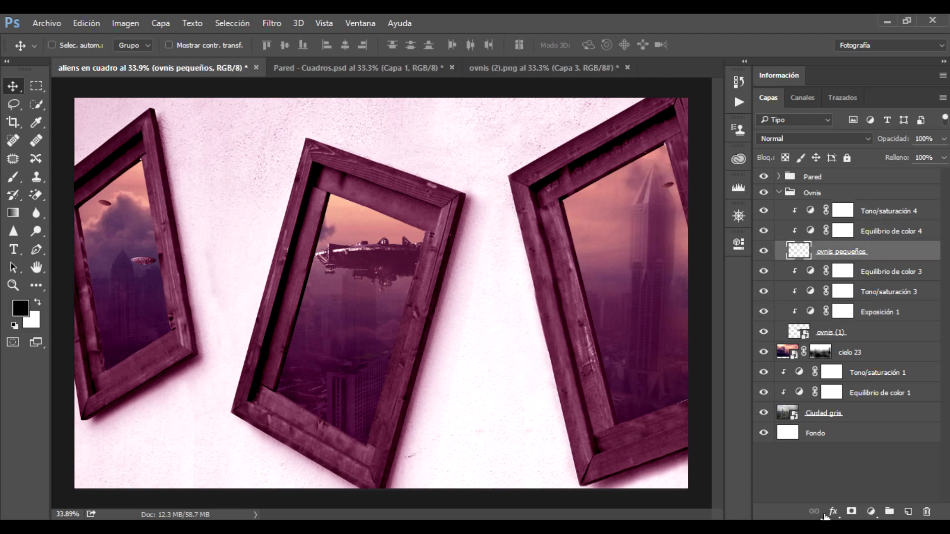
left_click(871, 512)
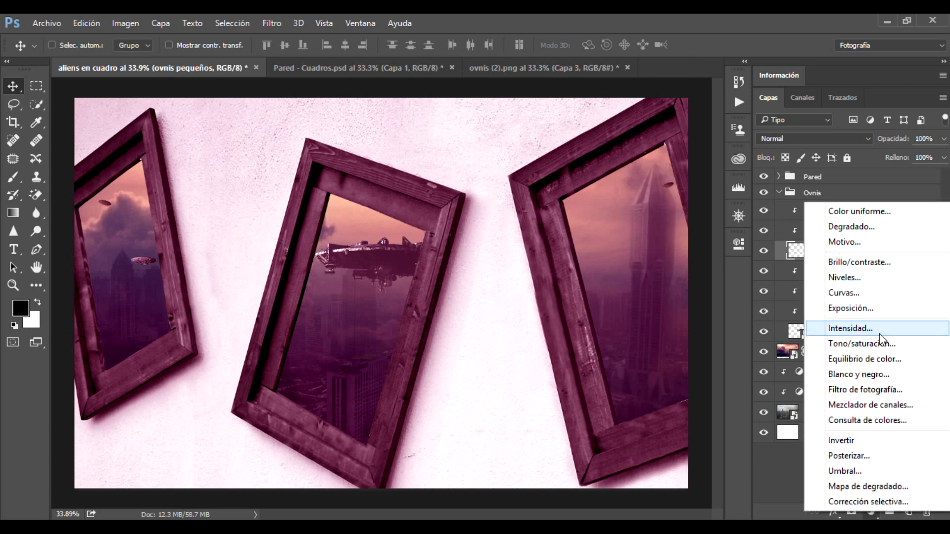
left_click(871, 310)
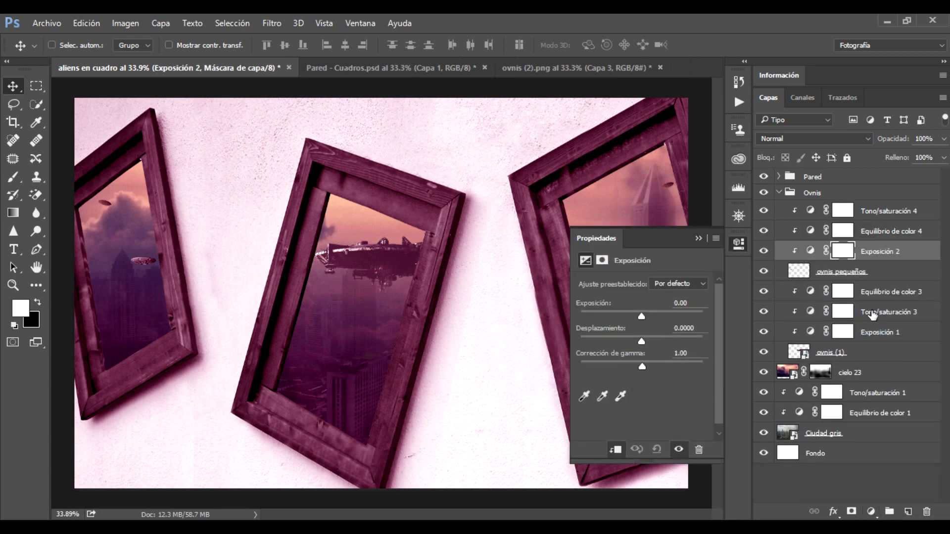
left_click(681, 303)
type("-0.")
type("02")
left_click(690, 328)
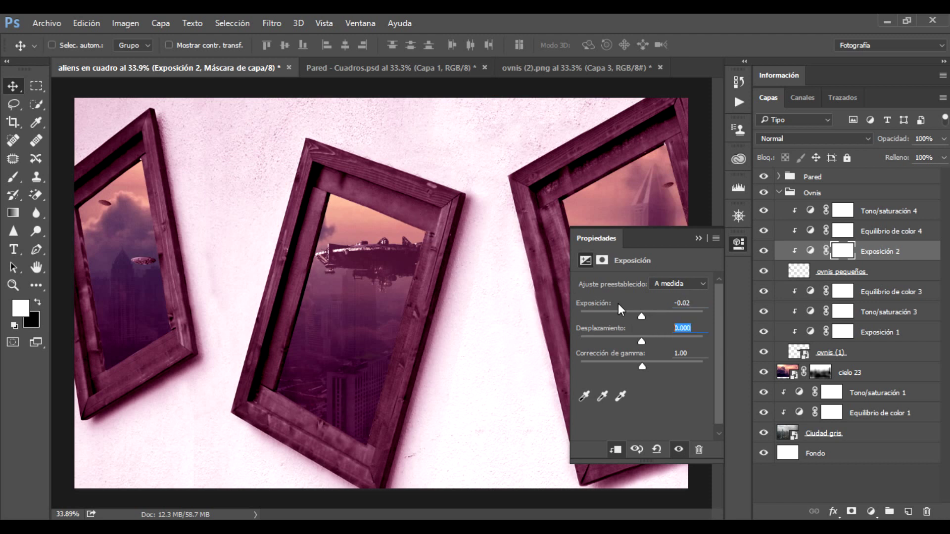
type("0.01")
type("70")
key("Tab")
type("0.90")
left_click(699, 239)
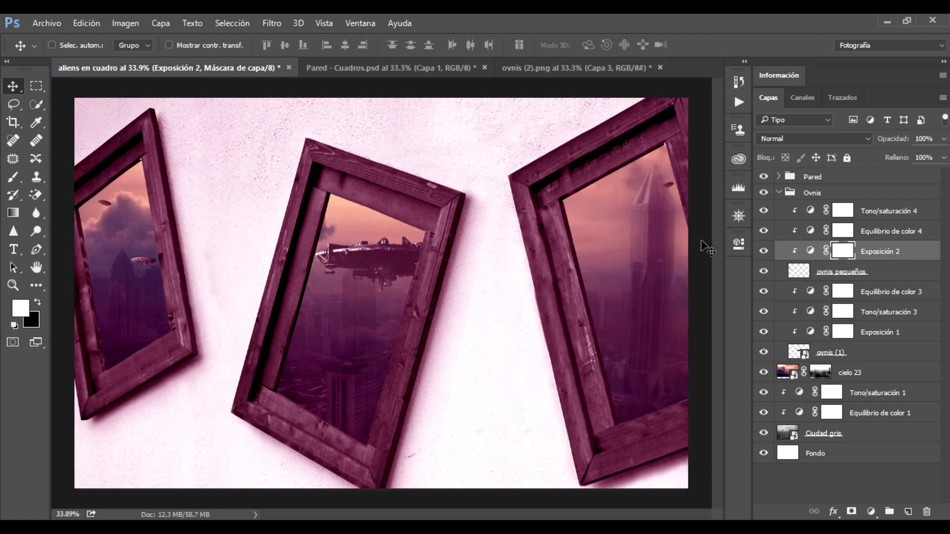
Toggle Exposición 2 off and on to compare the small UFOs before and after
left_click(765, 251)
left_click(765, 251)
left_click(765, 252)
left_click(766, 251)
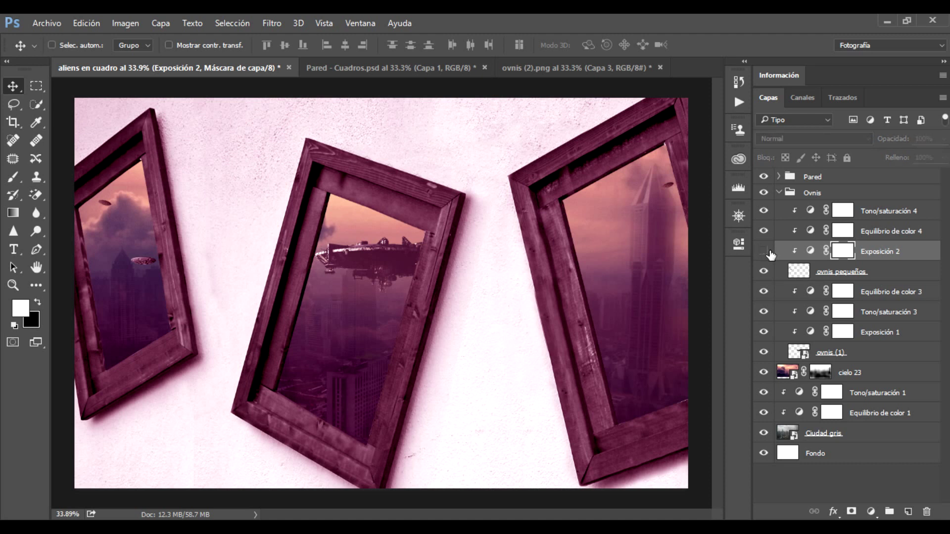
left_click(765, 251)
left_click(769, 252)
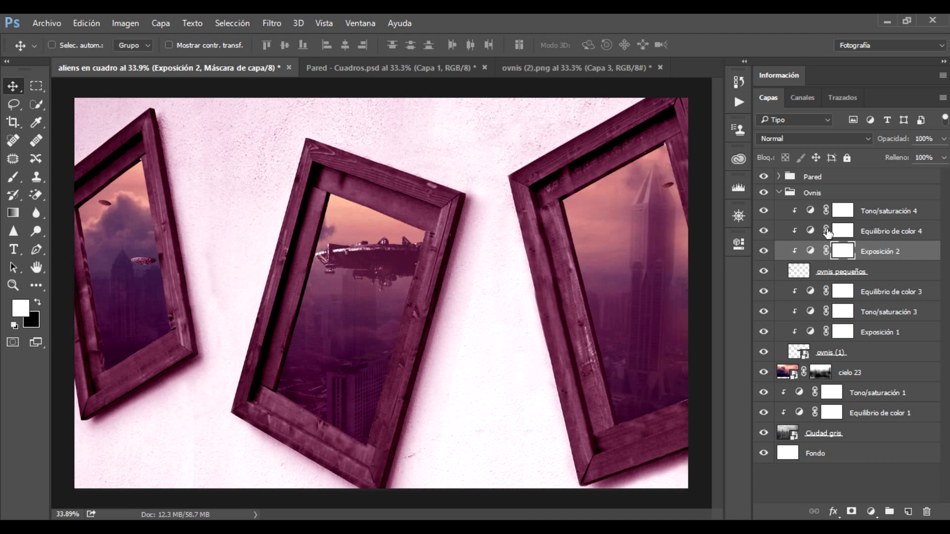
Add a new empty layer named 'Luces ovnis' at the top of the Ovnis group
left_click(892, 213)
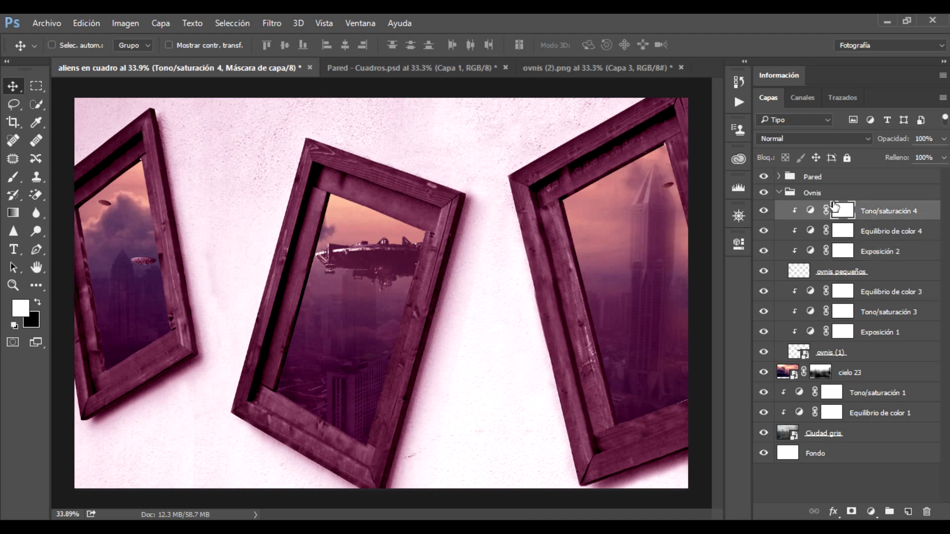
left_click(788, 195)
left_click(779, 193)
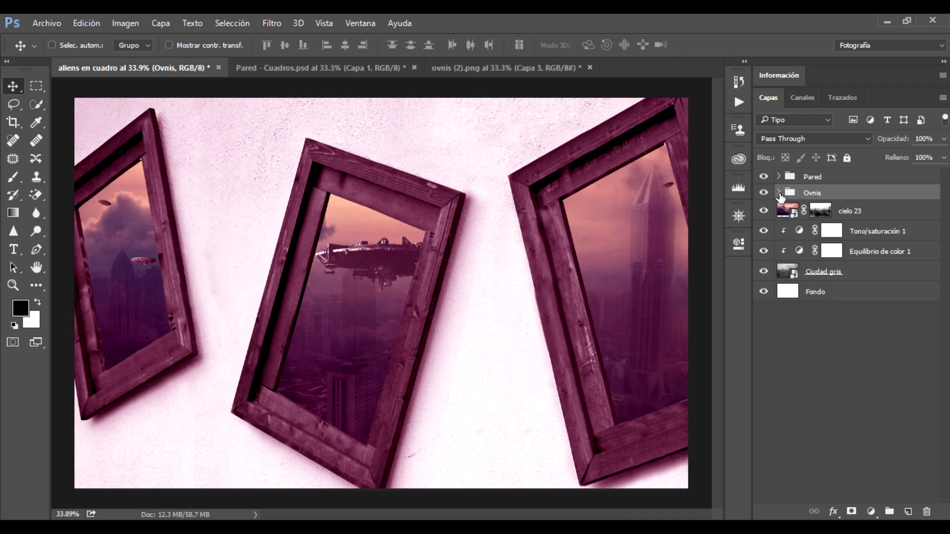
left_click(780, 193)
left_click(883, 218)
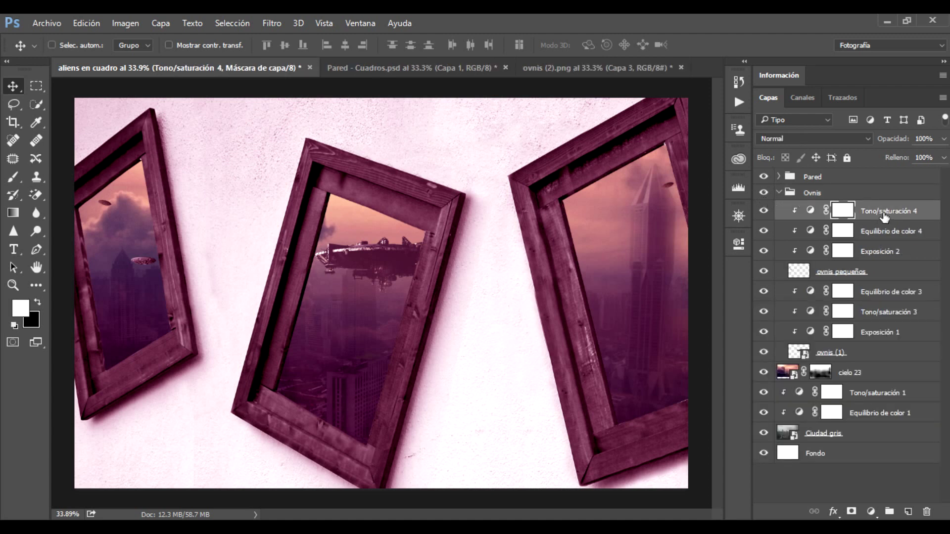
left_click(909, 512)
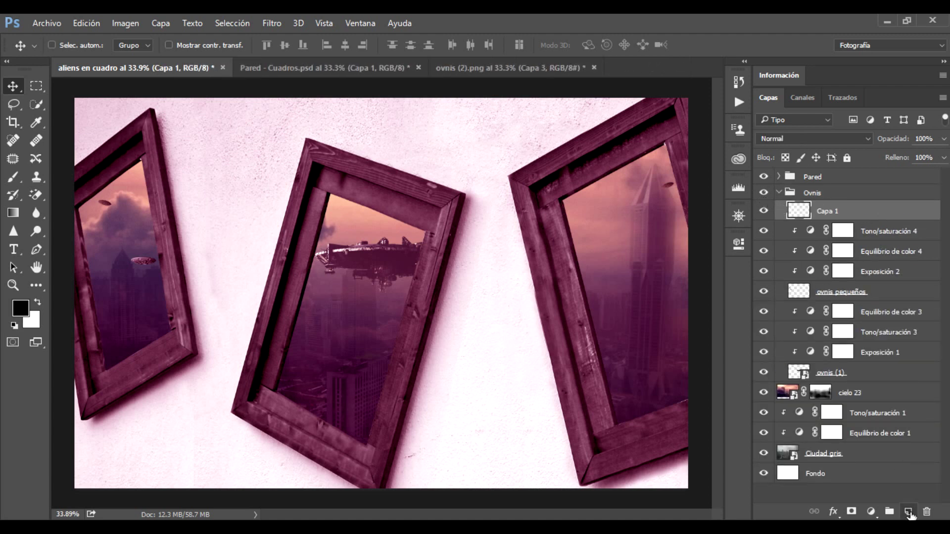
double_click(824, 213)
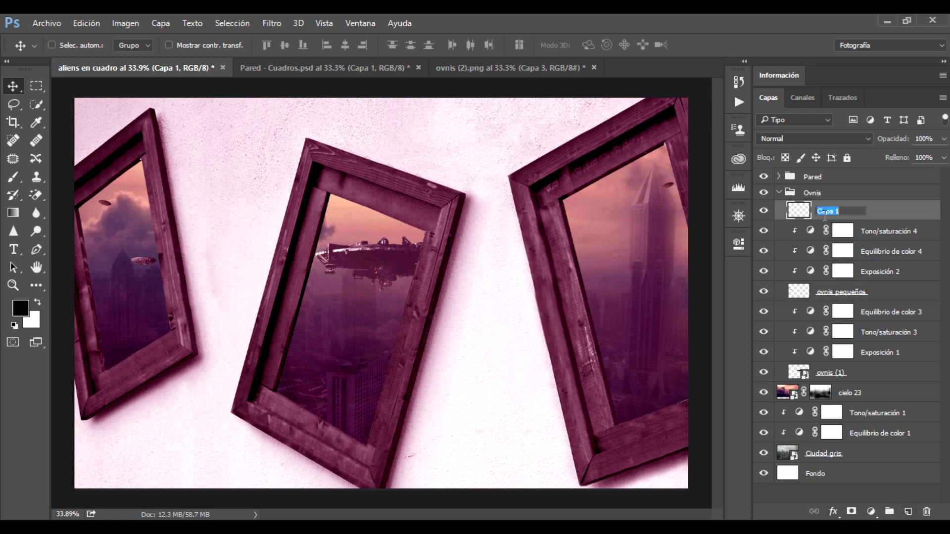
type("Luces ovnis")
key("Return")
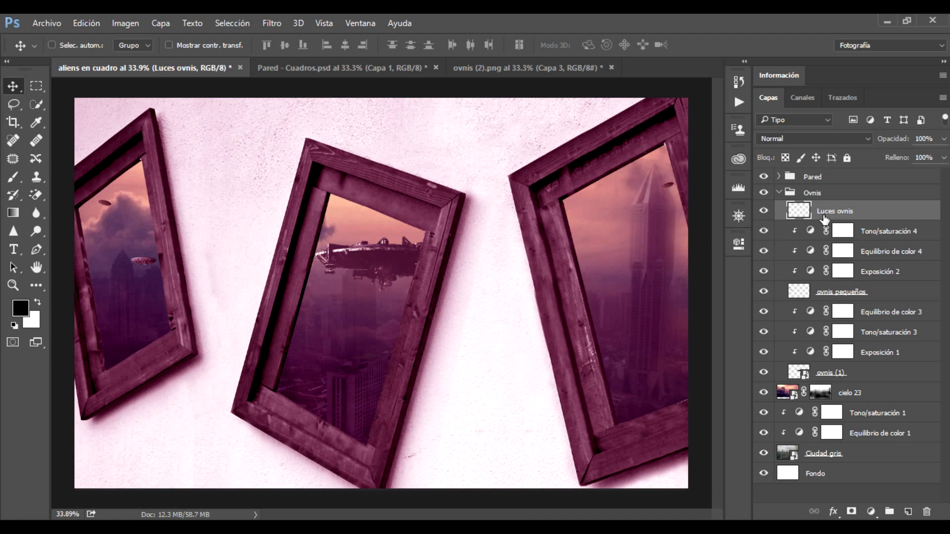
Select a thin vertical rectangular strip beneath the central ship
scroll(441, 152, "up", 1)
left_click(36, 86)
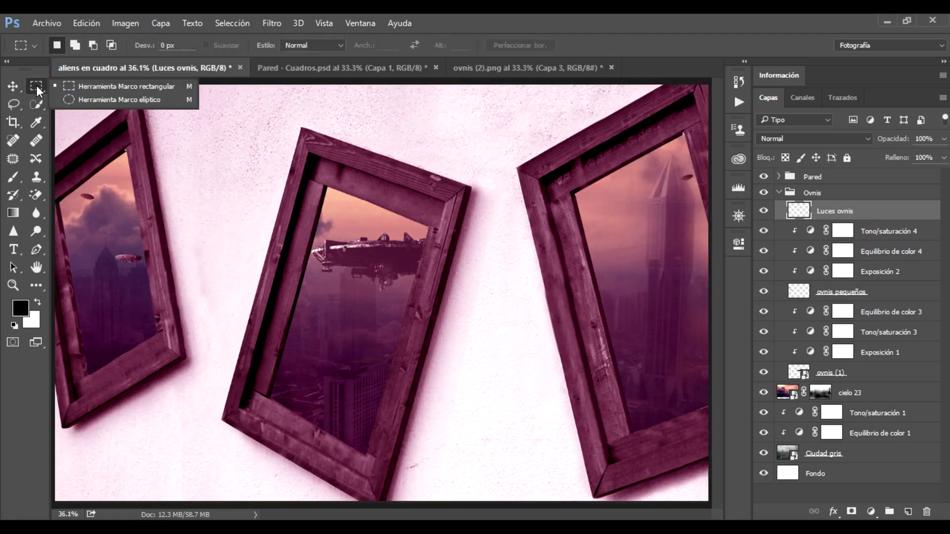
left_click(67, 85)
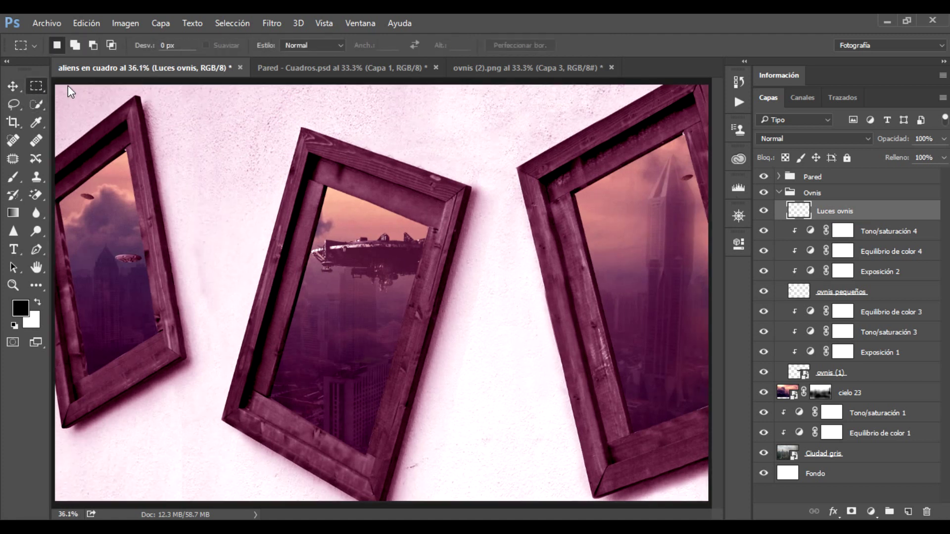
scroll(381, 365, "up", 2)
scroll(381, 365, "up", 1)
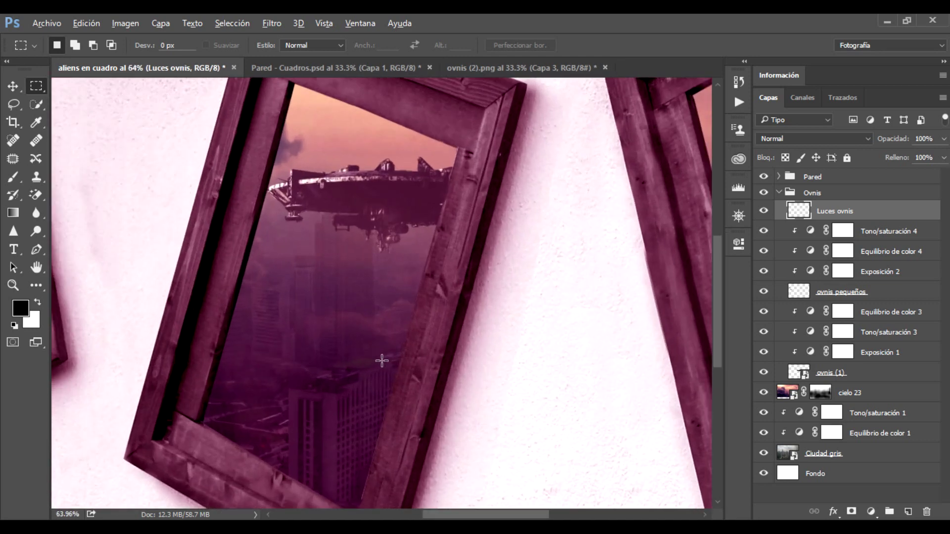
scroll(381, 365, "up", 2)
scroll(381, 365, "down", 2)
scroll(379, 352, "down", 2)
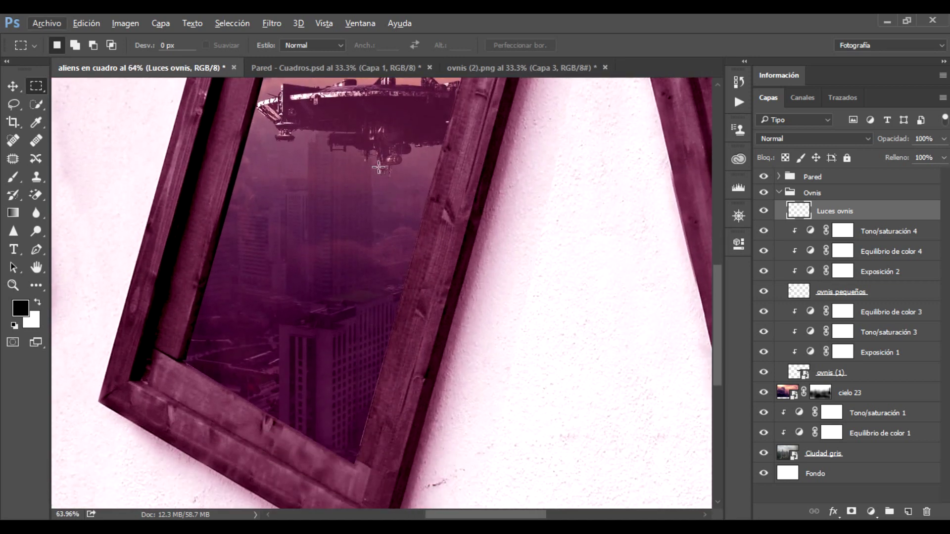
mouse_move(378, 167)
left_mouse_down()
mouse_move(365, 471)
mouse_move(383, 496)
left_mouse_up()
scroll(377, 403, "down", 2)
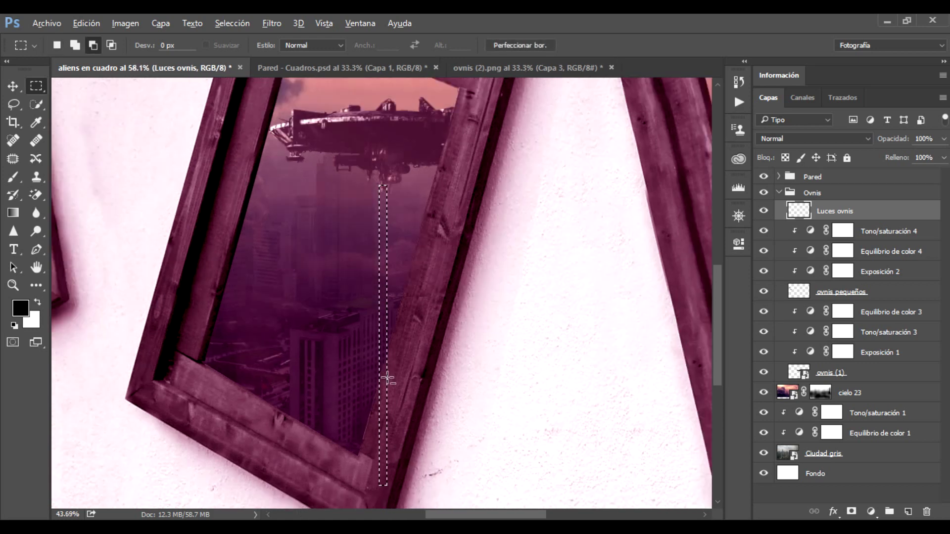
scroll(379, 399, "down", 3)
scroll(381, 393, "up", 2)
scroll(383, 387, "up", 2)
scroll(382, 386, "up", 1)
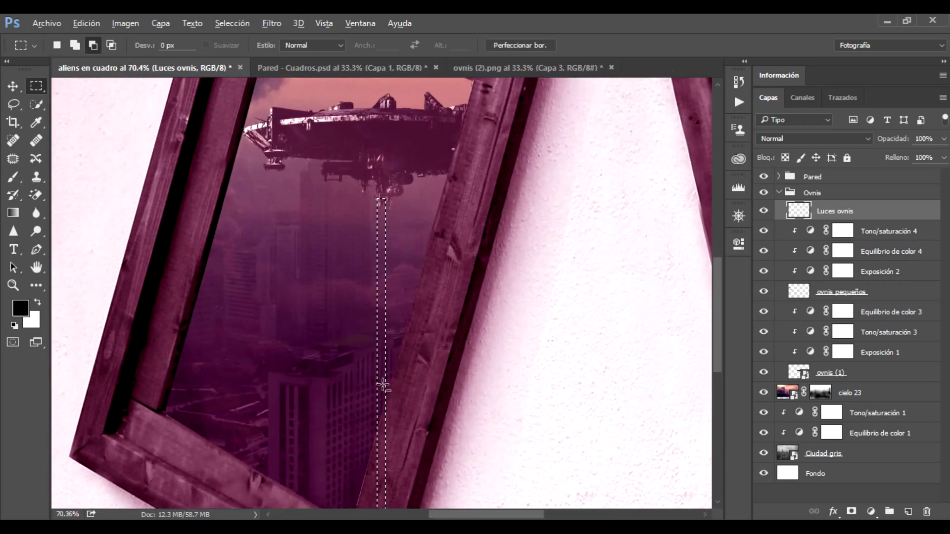
scroll(382, 389, "up", 1)
scroll(381, 392, "down", 3)
scroll(380, 396, "down", 1)
scroll(380, 395, "up", 1)
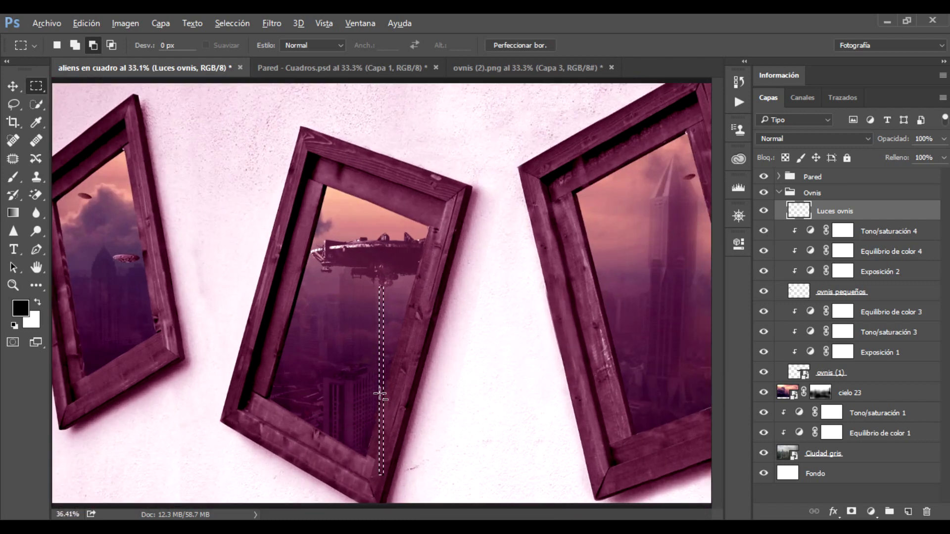
scroll(377, 376, "up", 1)
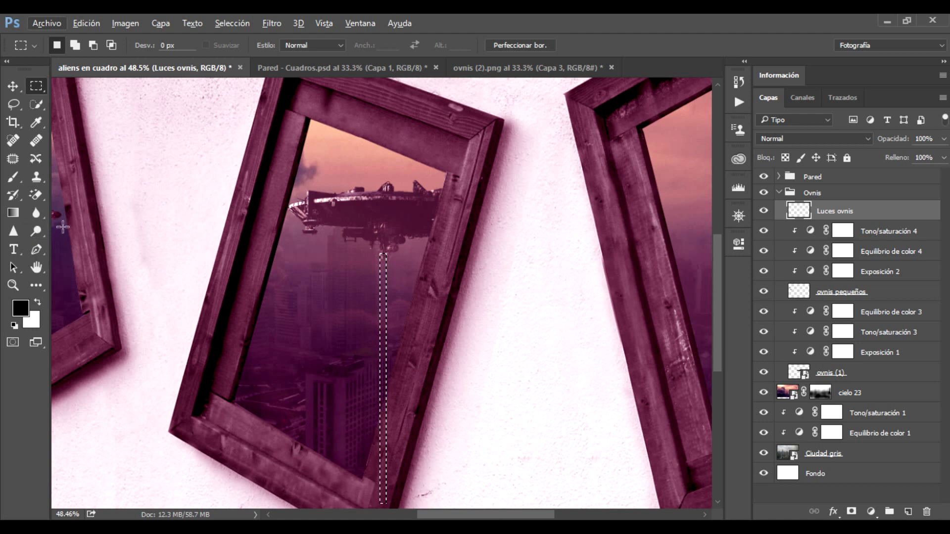
Set the foreground colour to pale pink #fde3e3
left_click(37, 284)
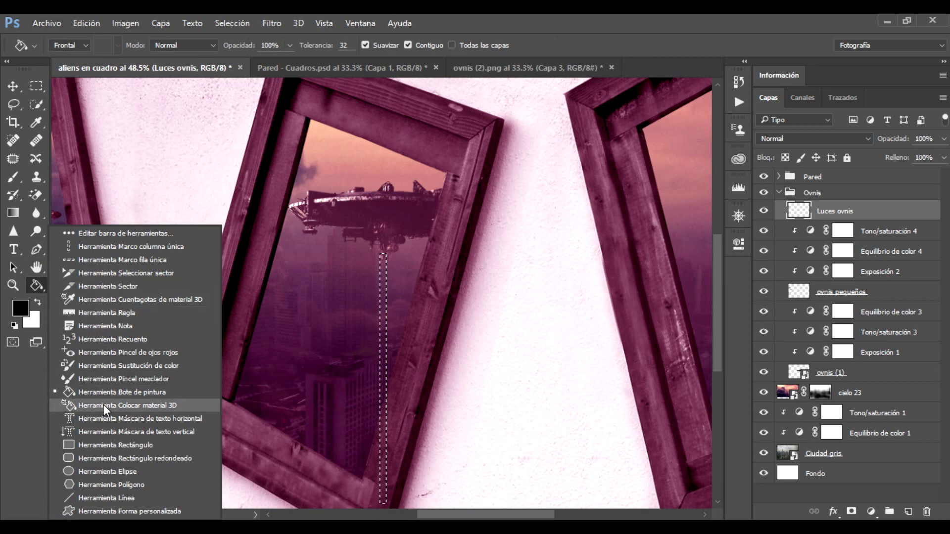
left_click(113, 396)
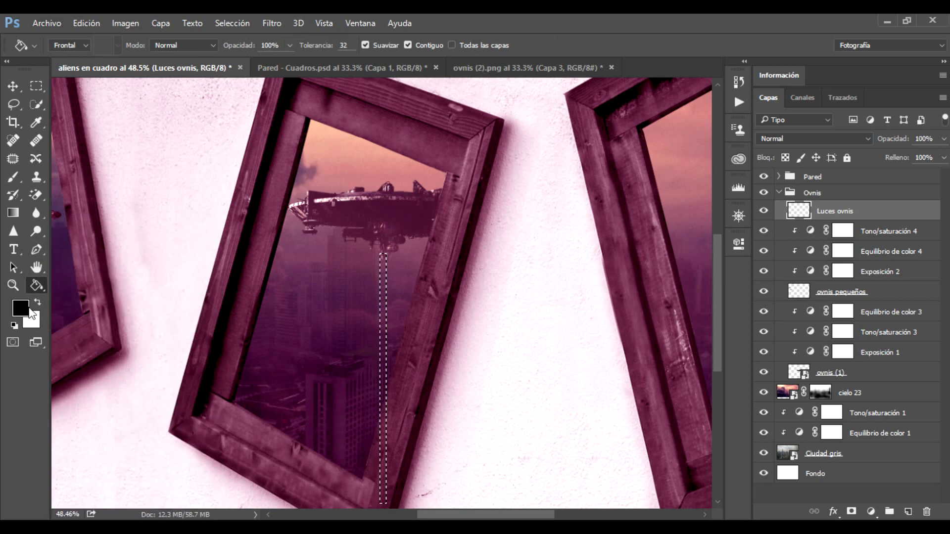
left_click(37, 301)
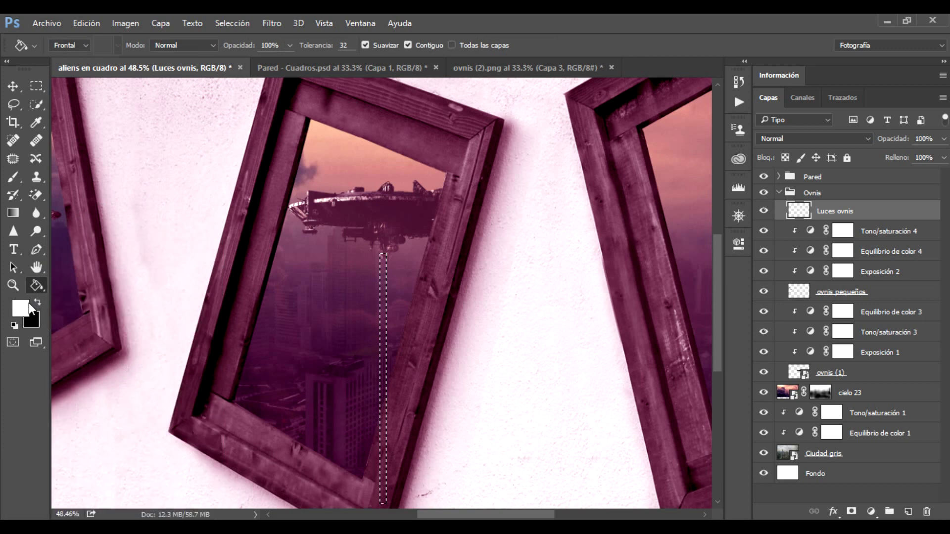
left_click(19, 312)
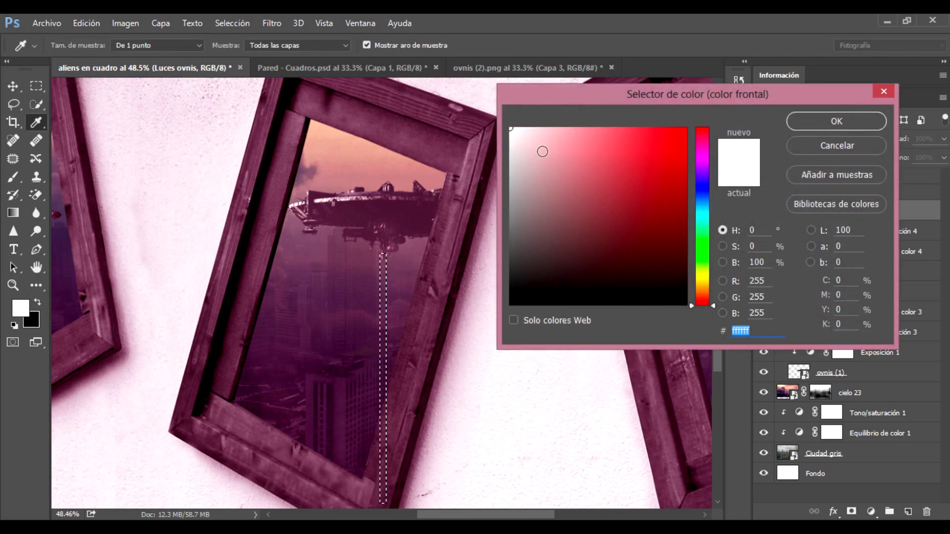
left_click_drag(516, 129, 527, 129)
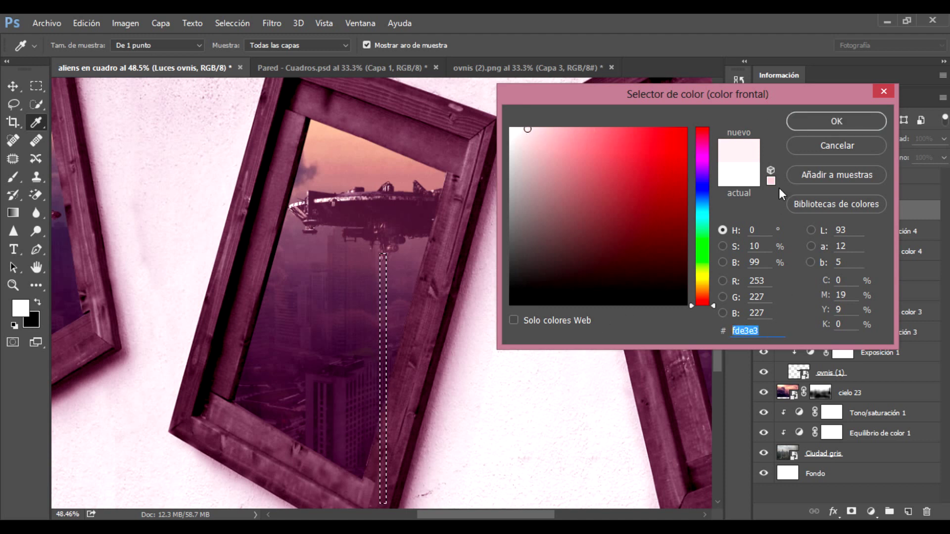
left_click(835, 129)
Paint-bucket fill the beam selection with the pale pink, then deselect and fit the view
key("g")
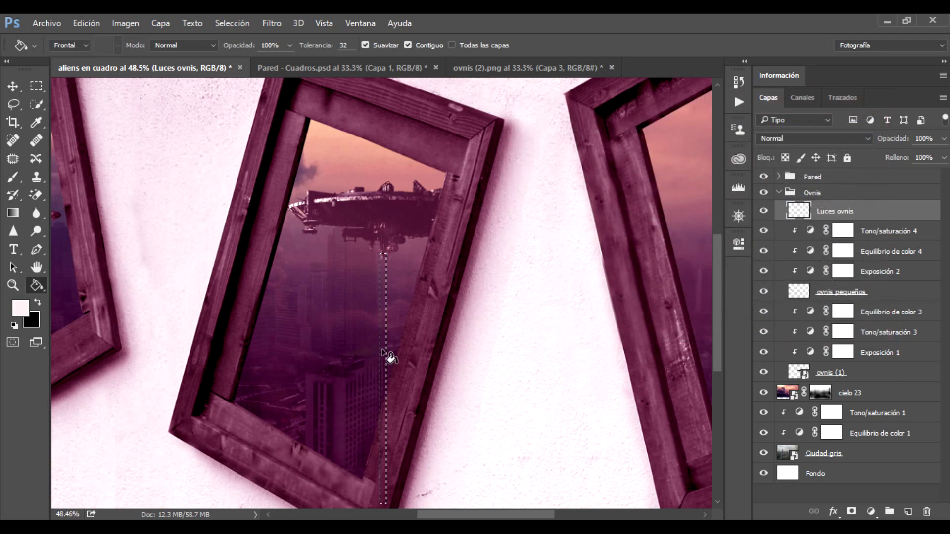
left_click(384, 353)
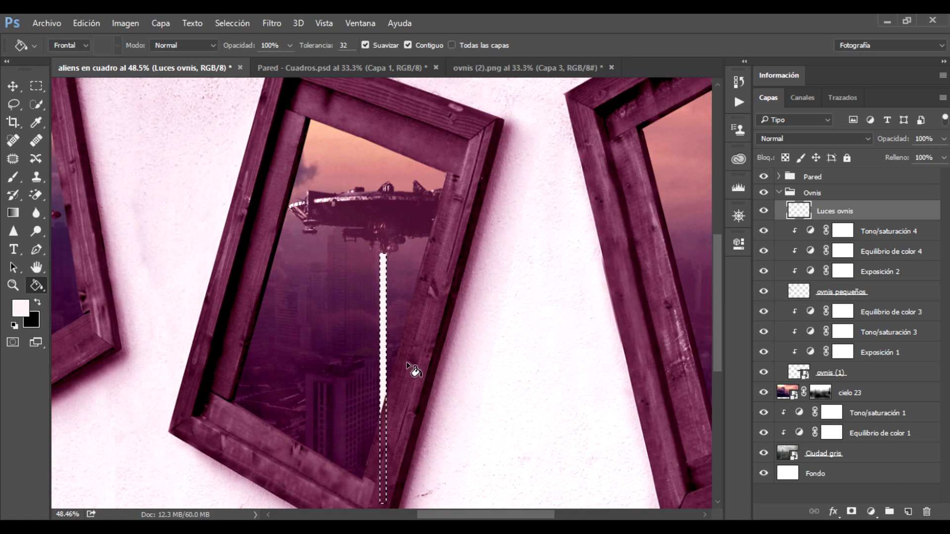
key("ctrl+d")
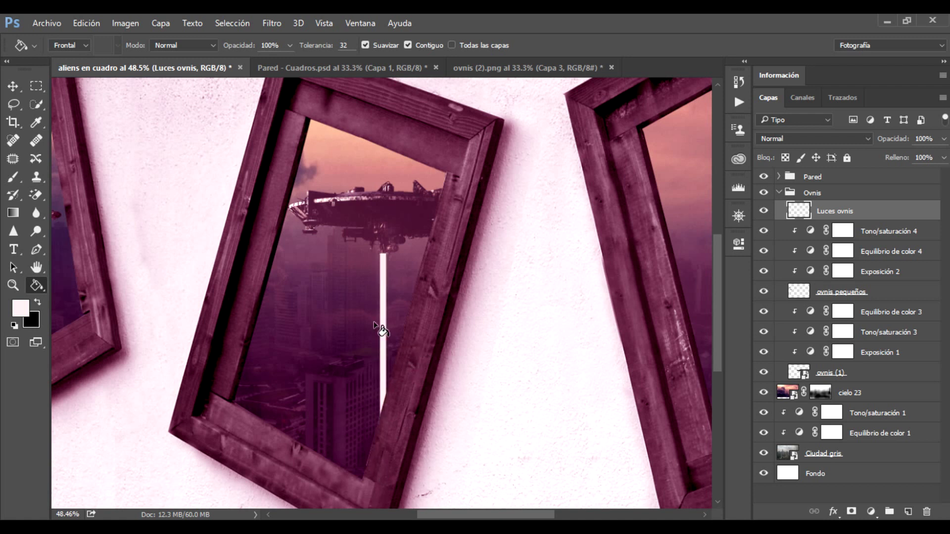
key("ctrl+0")
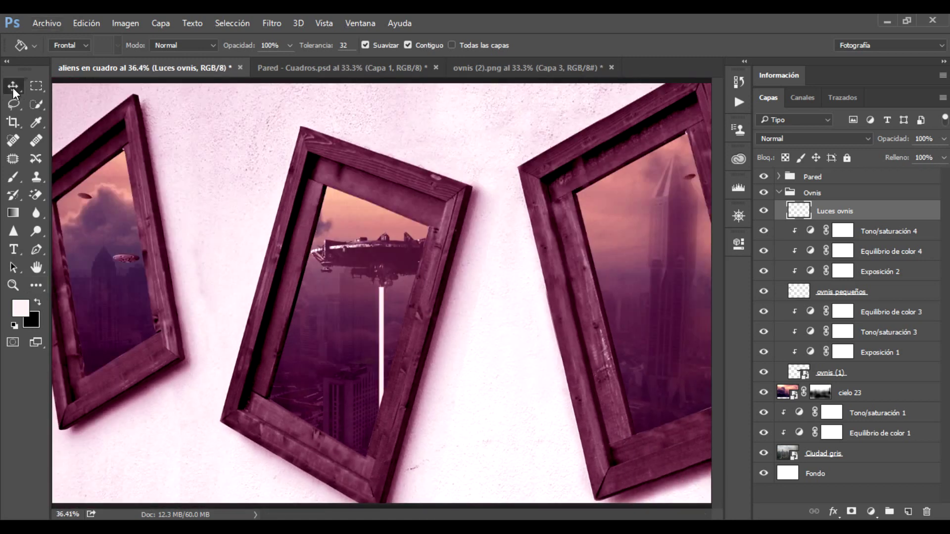
Nudge the beam into position and soften it with a 3-pixel Gaussian blur
left_click(13, 86)
key("Right")
key("Right")
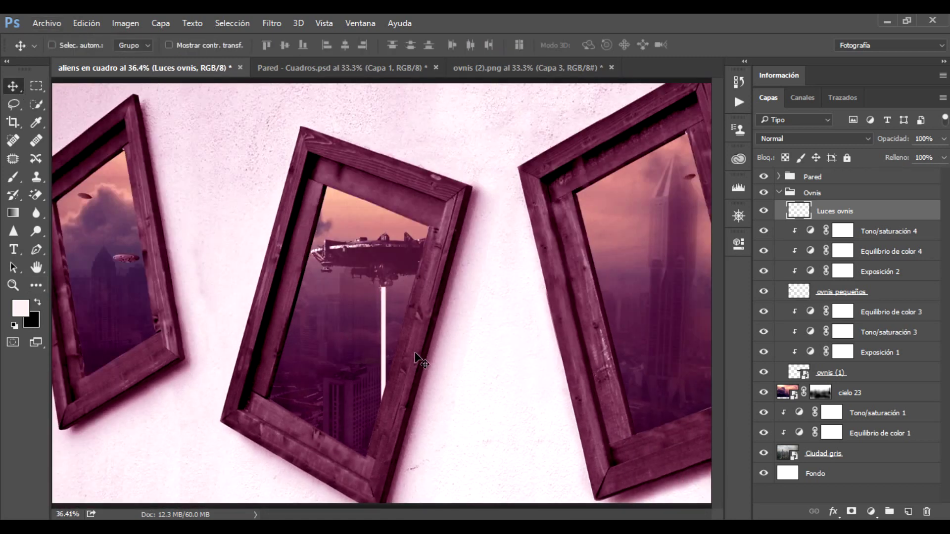
key("Right")
key("Right")
key("Right")
key("Right")
key("Left")
key("Left")
key("Left")
key("Left")
key("Left")
key("Left")
scroll(420, 362, "up", 1)
scroll(420, 364, "up", 1)
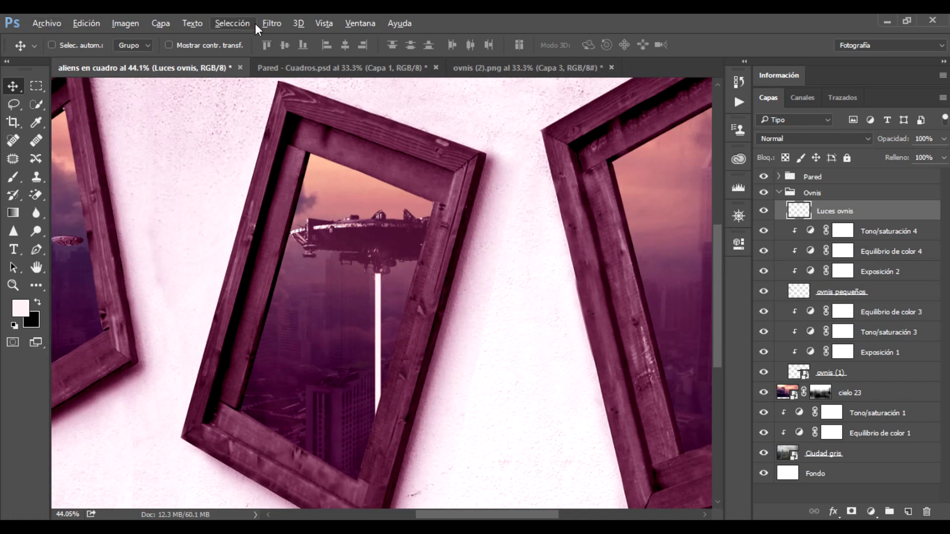
left_click(269, 23)
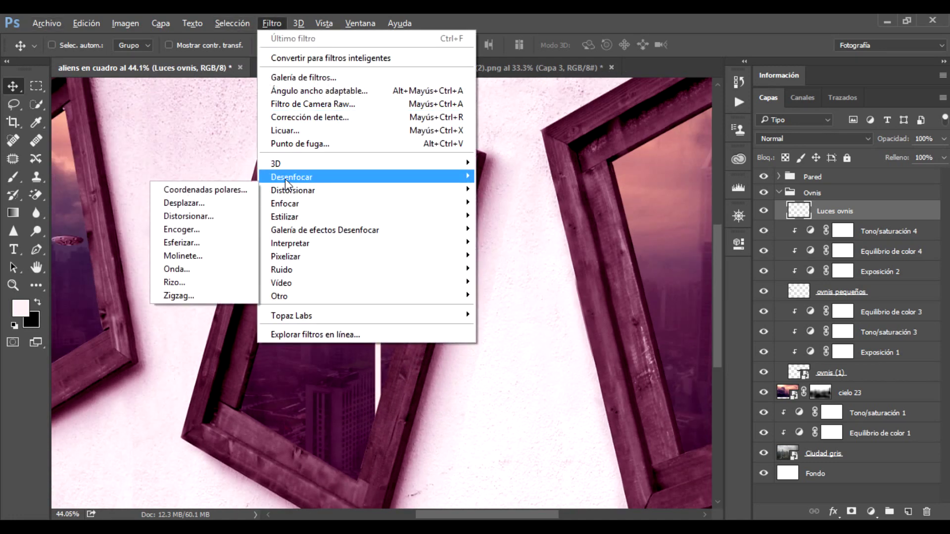
mouse_move(292, 177)
left_click(217, 269)
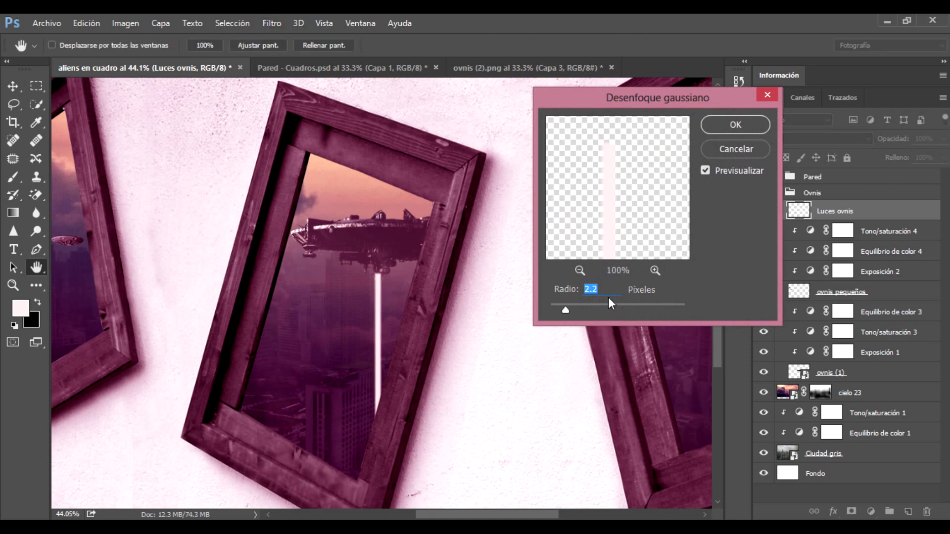
type("3")
left_click(734, 126)
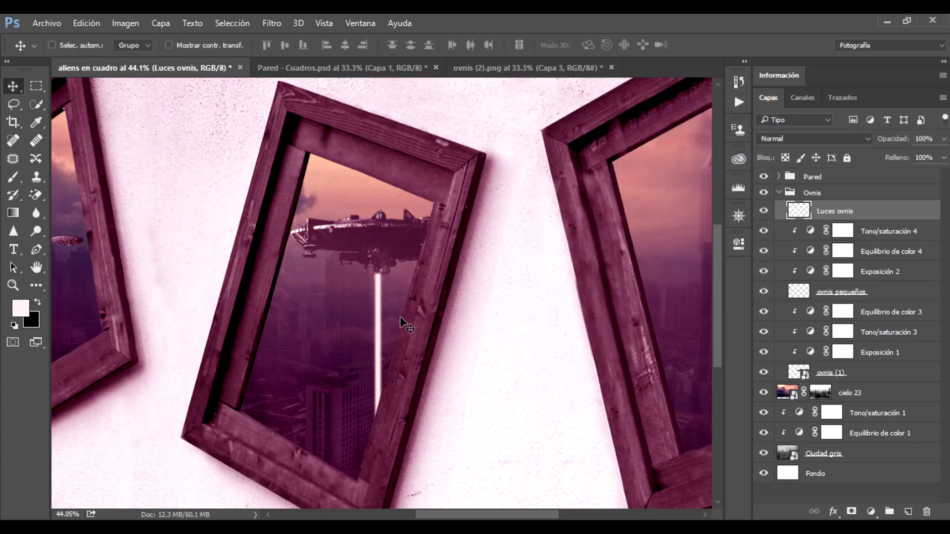
Duplicate the beam layer and blur the copy by 30 pixels as a glow
left_click_drag(405, 325, 405, 322)
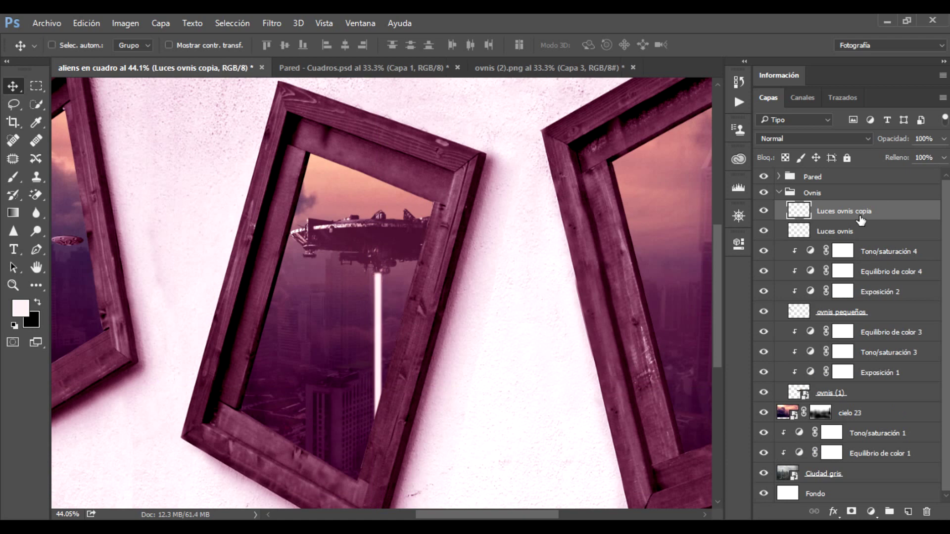
left_click(273, 22)
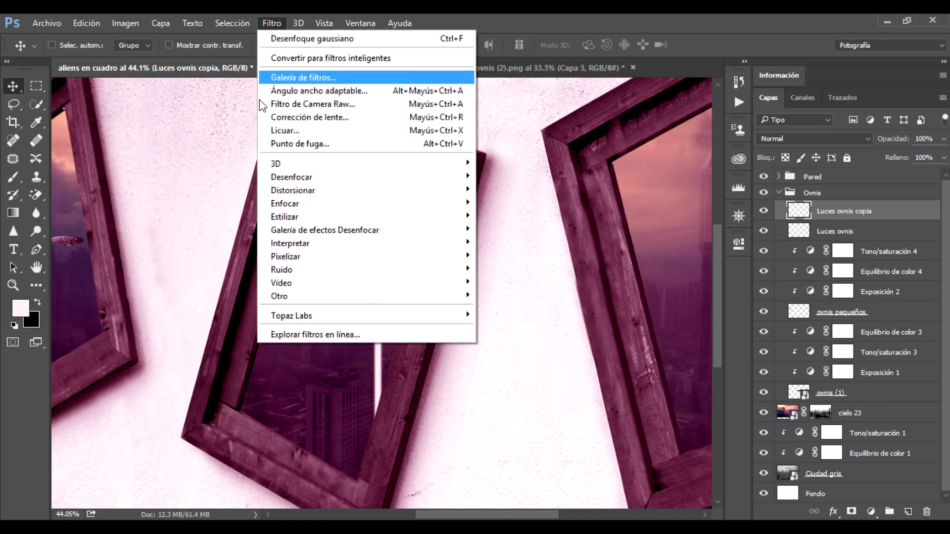
left_click(198, 270)
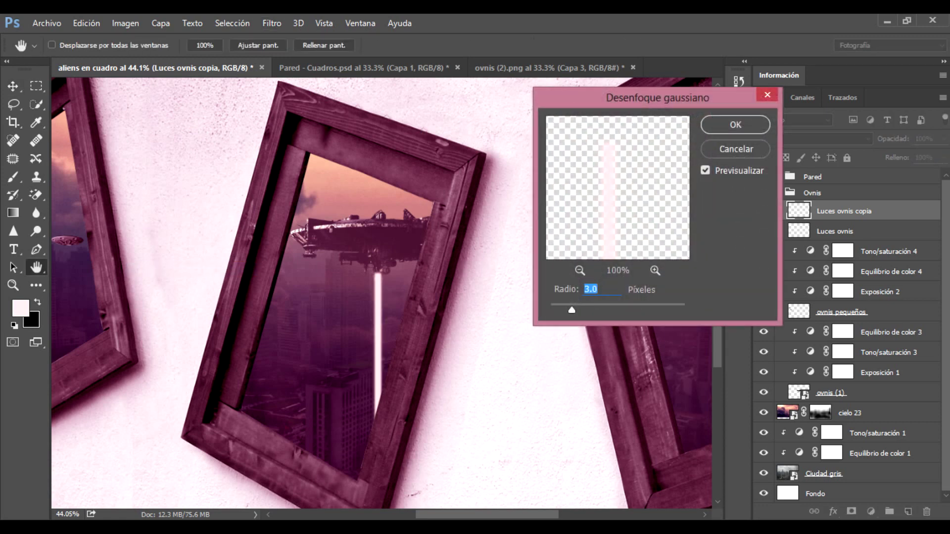
type("3")
type("0")
key("Return")
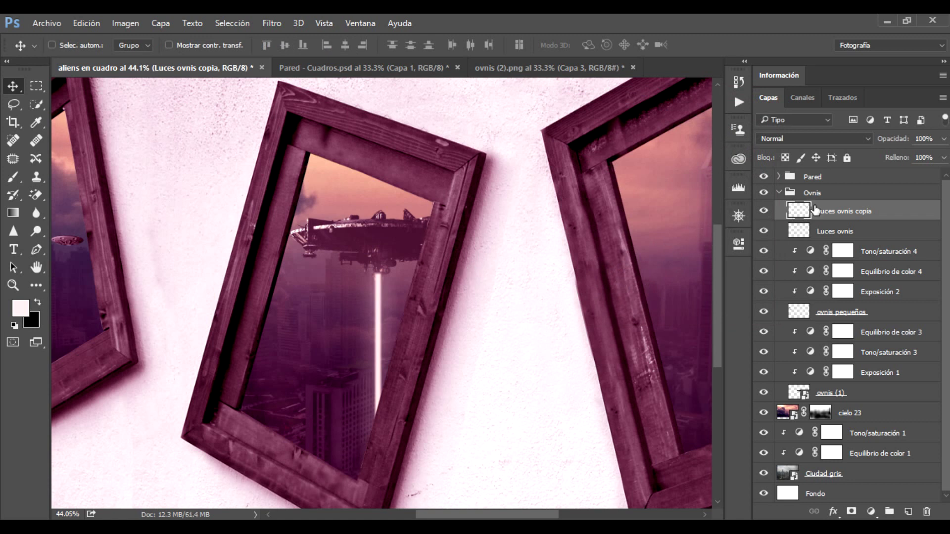
left_click(870, 235, "ctrl")
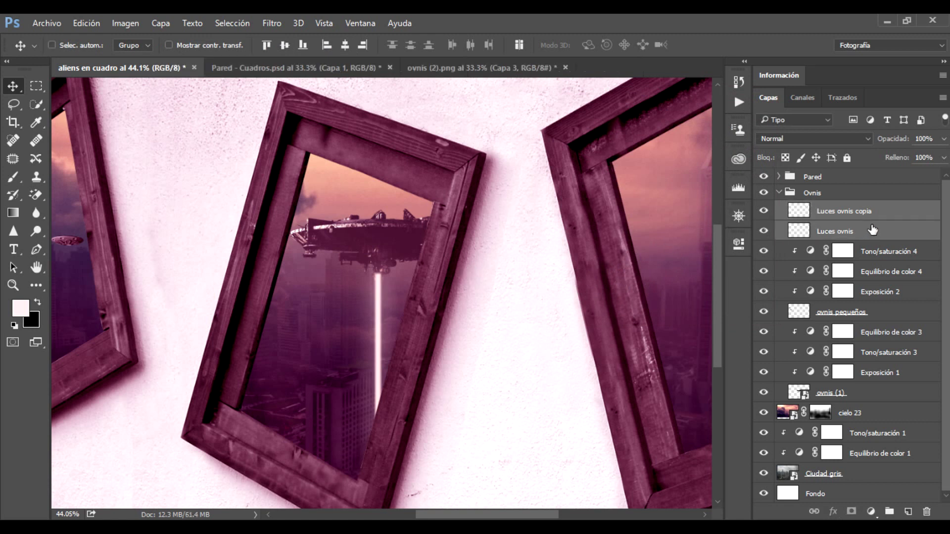
Merge the two beam layers with Ctrl+E and rename the result 'Luces ovnis 1'
key("ctrl+e")
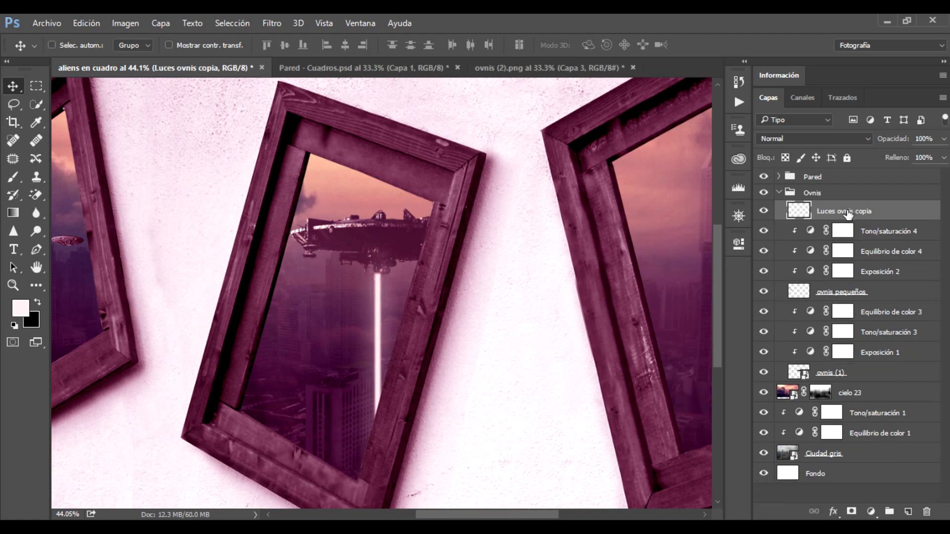
double_click(846, 212)
left_click(861, 211)
double_click(857, 212)
type("1")
key("Return")
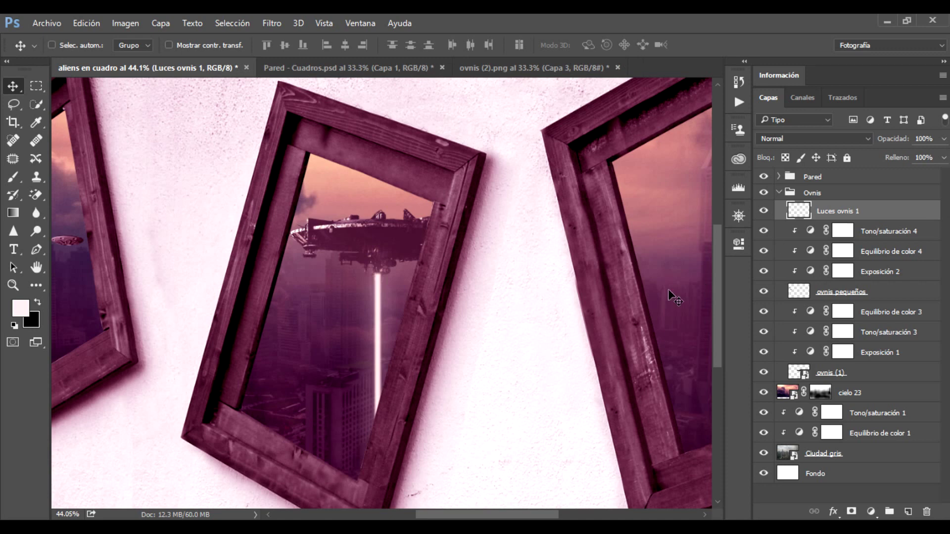
scroll(463, 345, "down", 2)
scroll(424, 307, "up", 1)
scroll(395, 292, "up", 3)
scroll(391, 290, "up", 2)
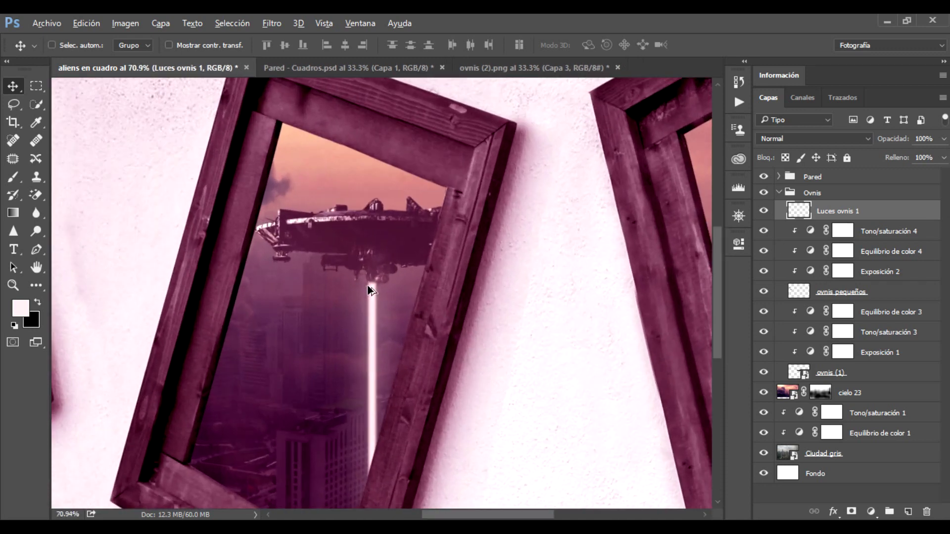
scroll(369, 283, "up", 2)
key("alt")
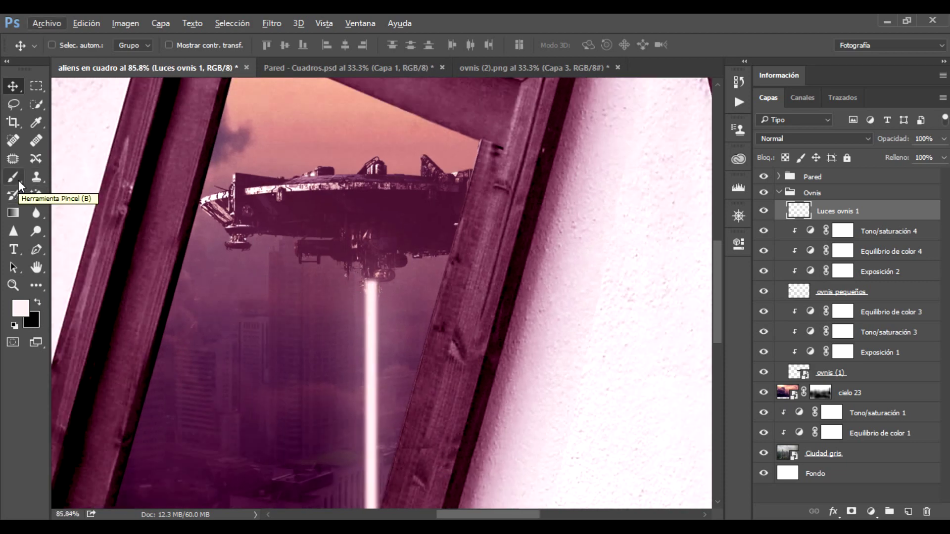
Draw an elliptical selection where the beam meets the large ship
right_click(37, 85)
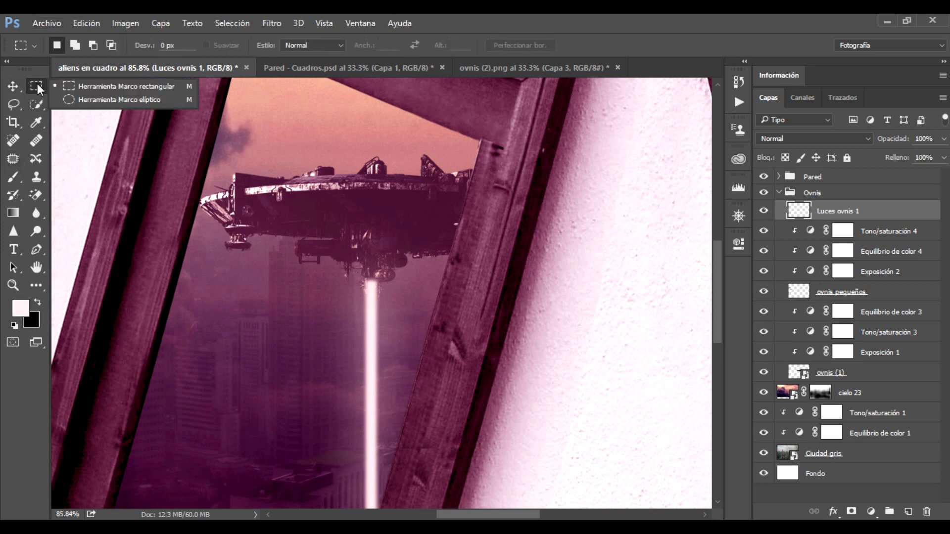
left_click(95, 91)
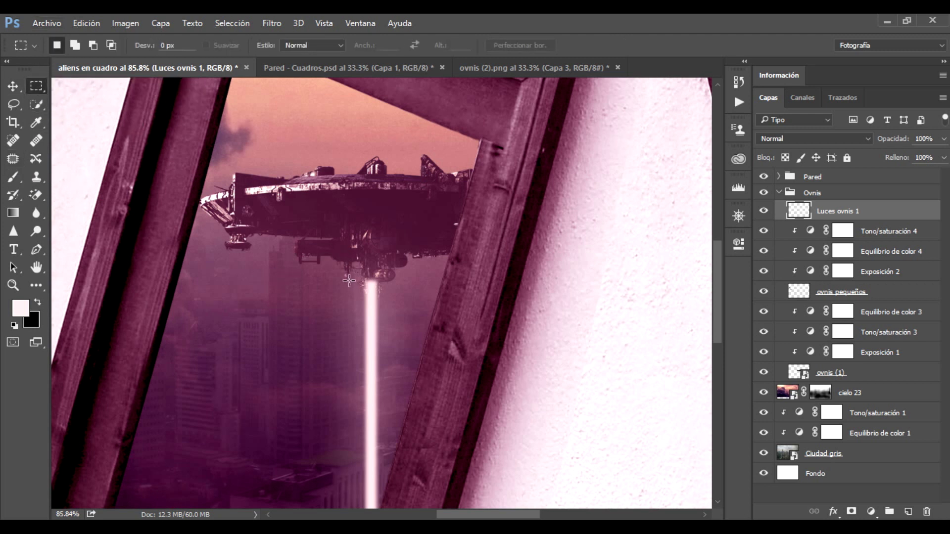
left_click_drag(345, 273, 391, 289)
key("ctrl+d")
right_click(39, 87)
left_click(88, 102)
left_click_drag(350, 275, 391, 292)
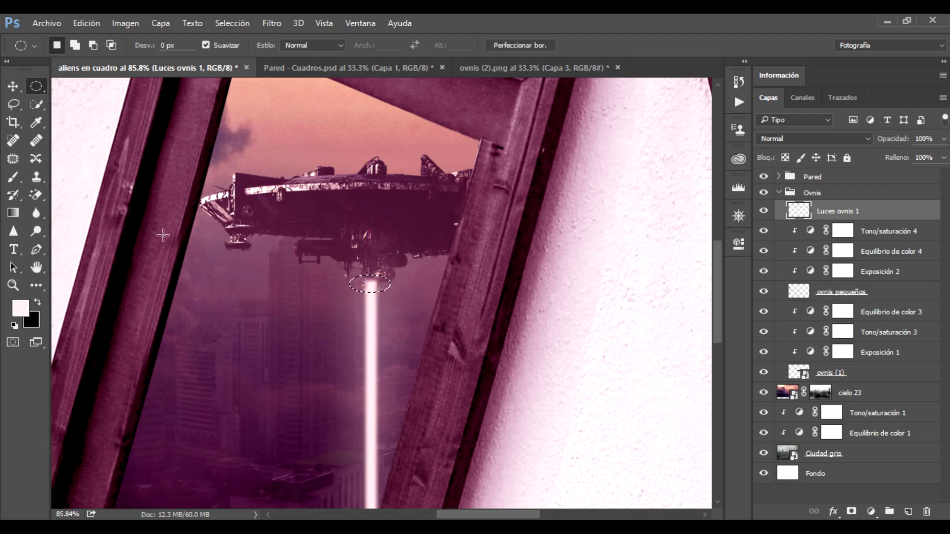
Add a layer named 'luz destello' and fill the oval with white
left_click(908, 511)
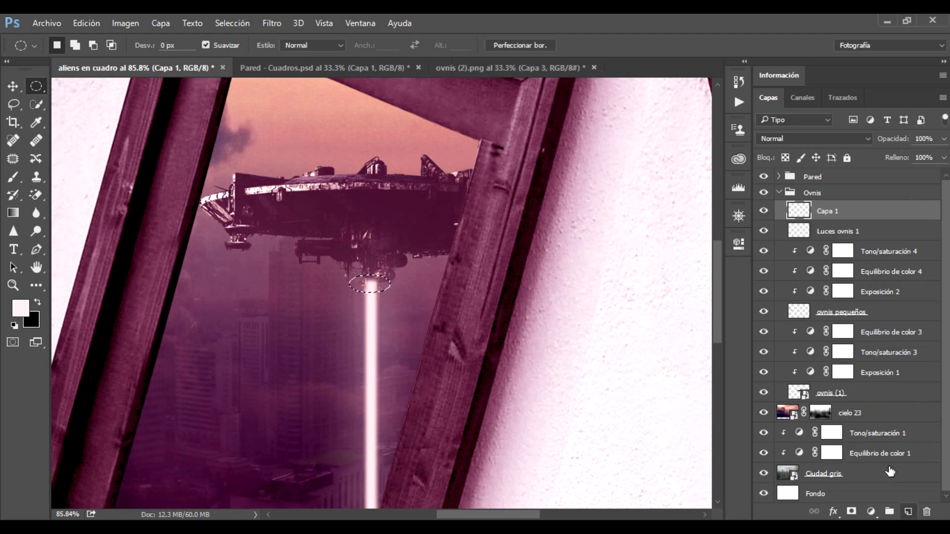
double_click(828, 211)
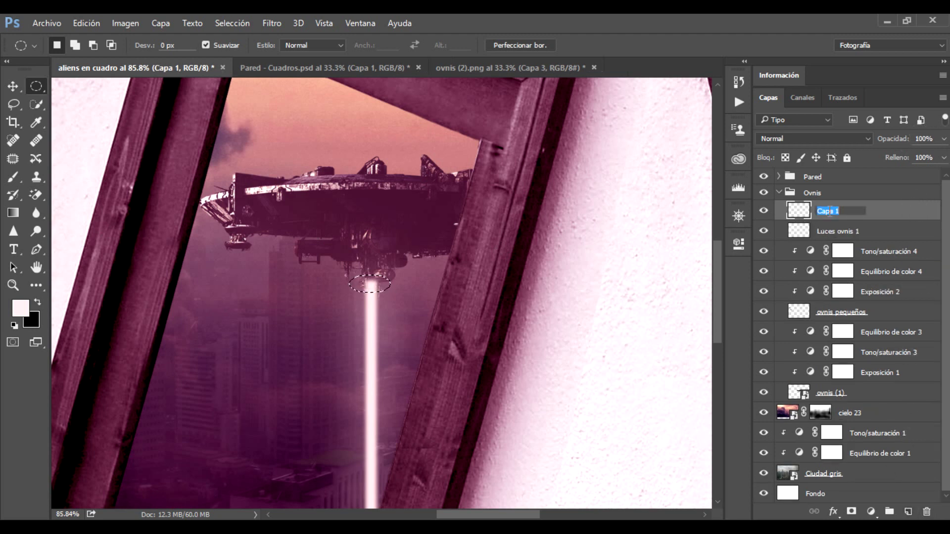
type("luz de")
type("stello")
key("Return")
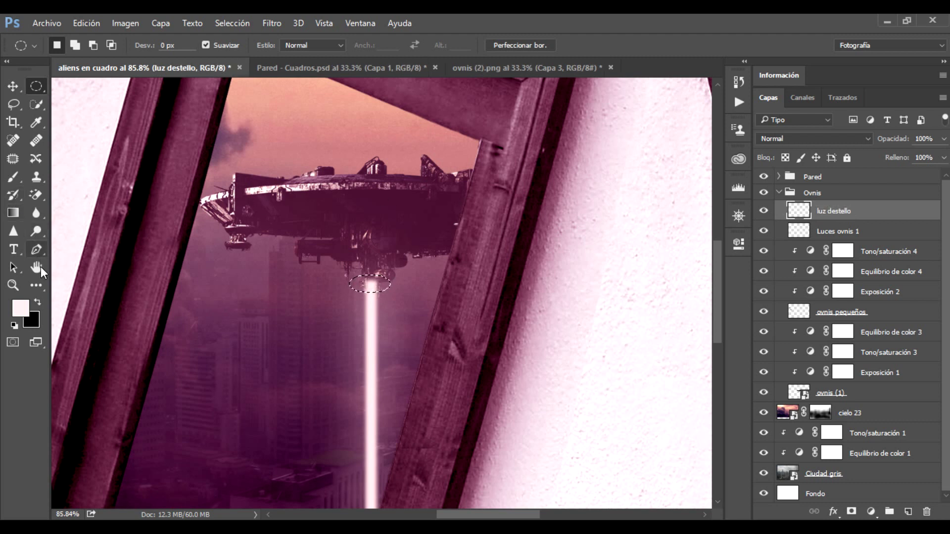
left_click(41, 282)
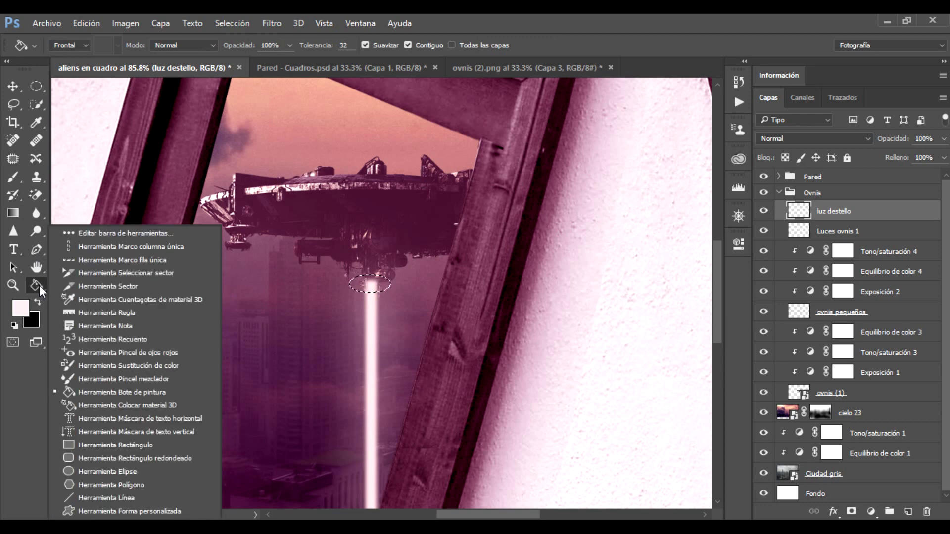
left_click(97, 392)
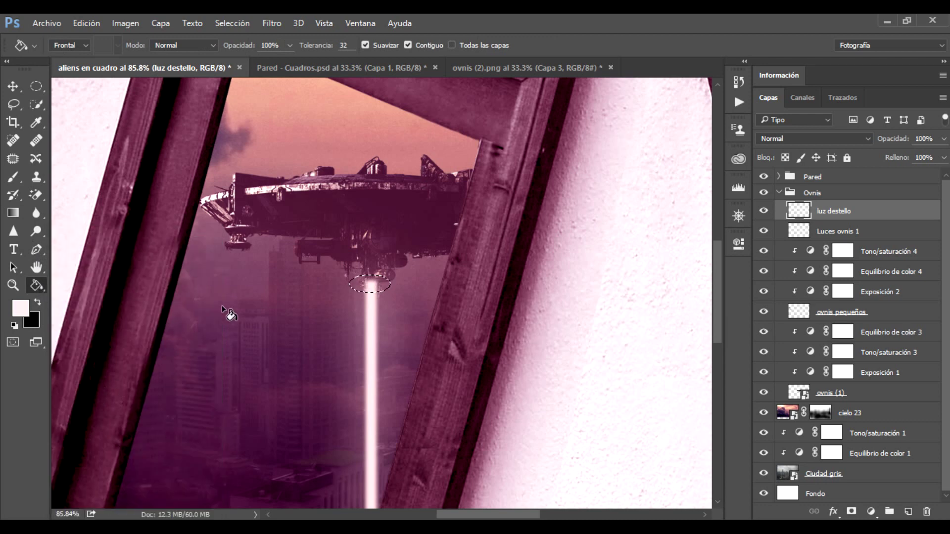
left_click(376, 284)
Blur the white flare with a Gaussian blur of about 7 pixels
left_click(272, 22)
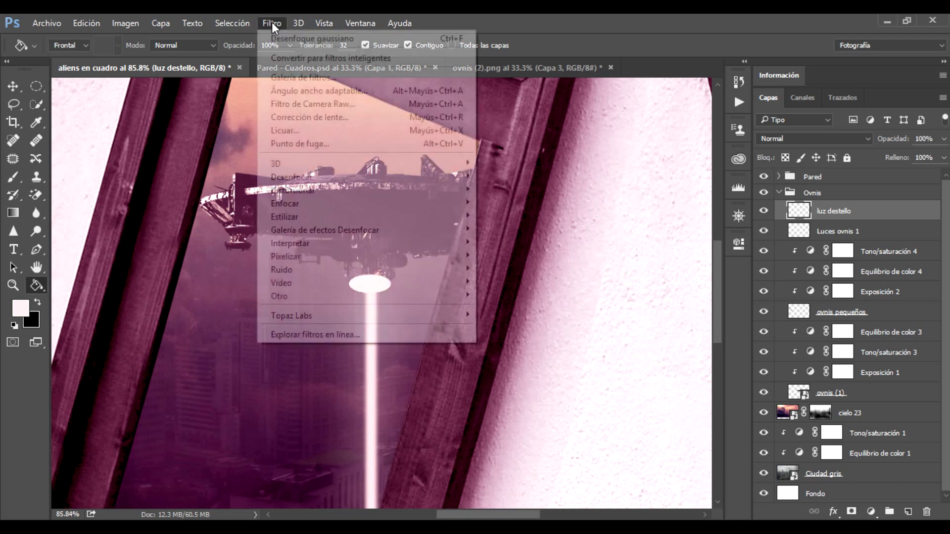
mouse_move(290, 177)
left_click(213, 268)
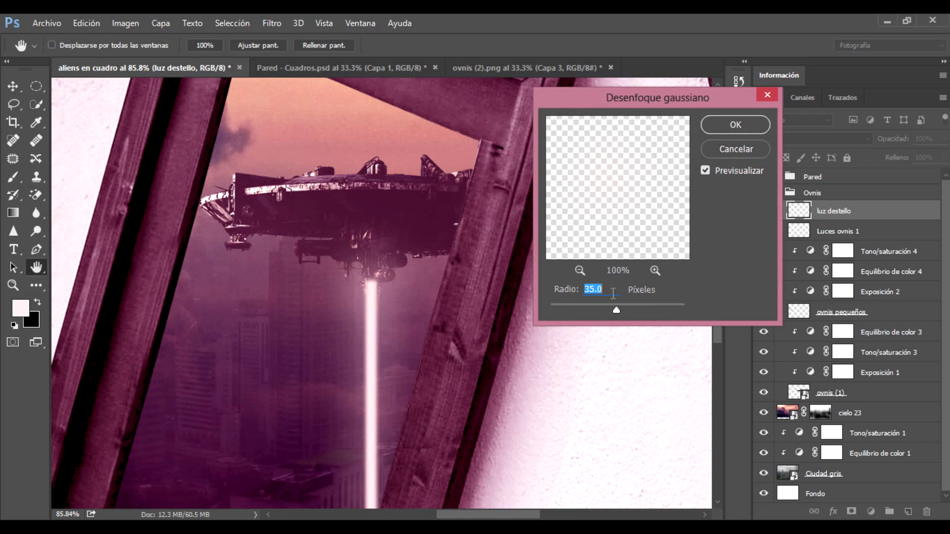
type("4")
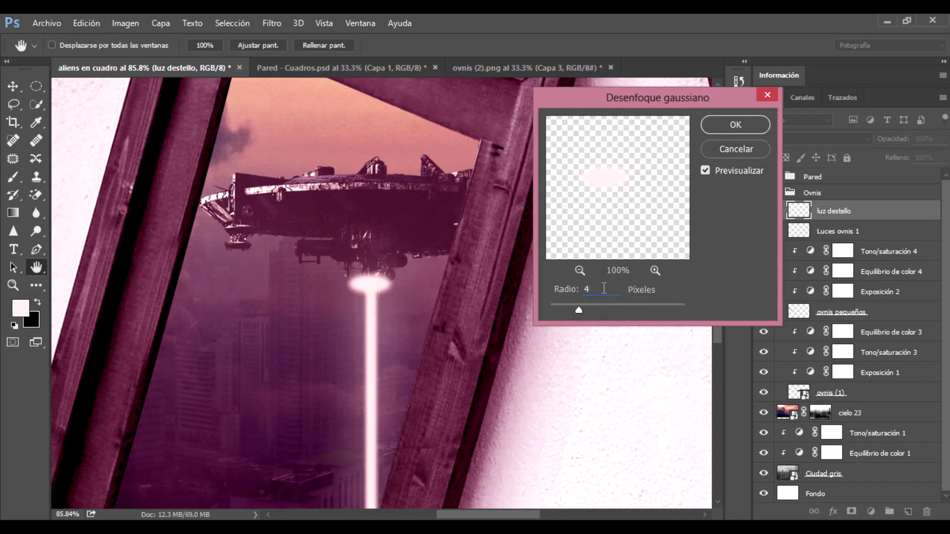
key("BackSpace")
type("6")
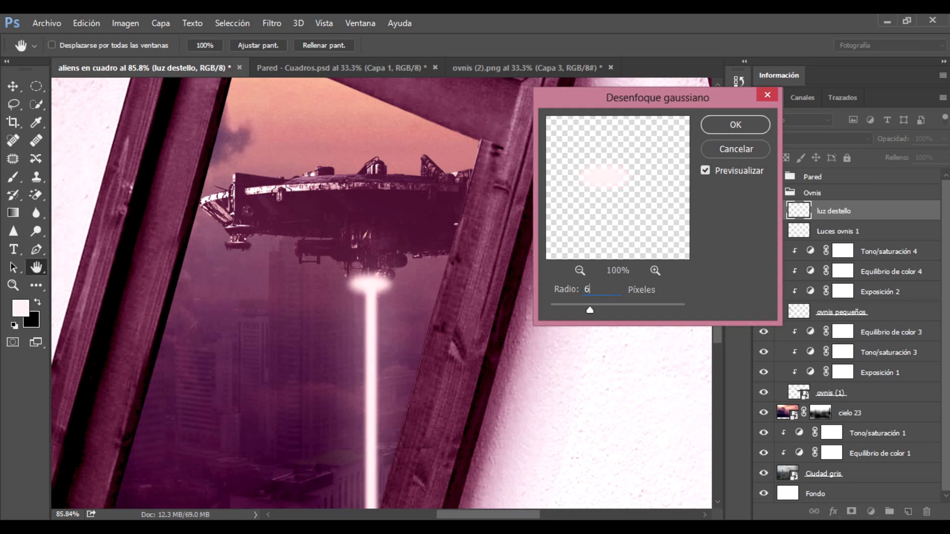
type("8")
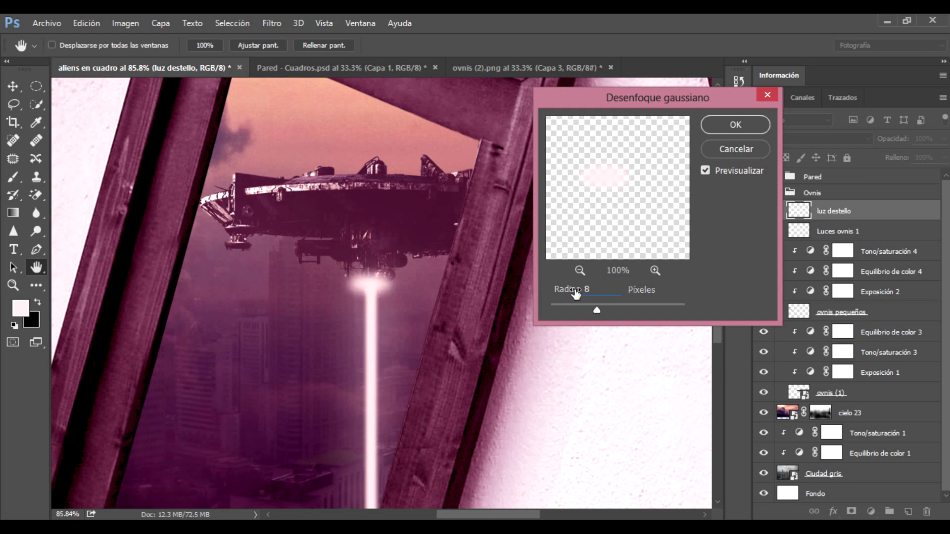
left_click_drag(556, 289, 549, 289)
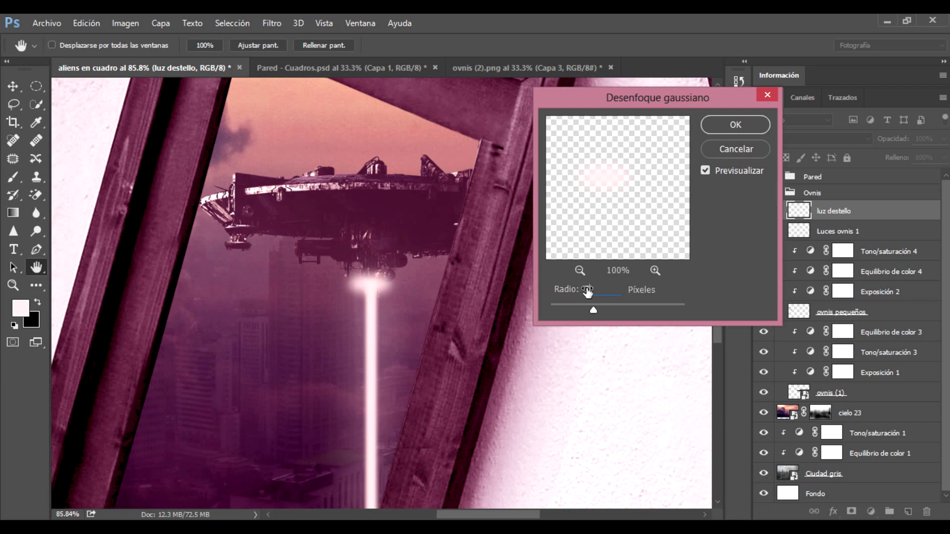
left_click(726, 125)
key("g")
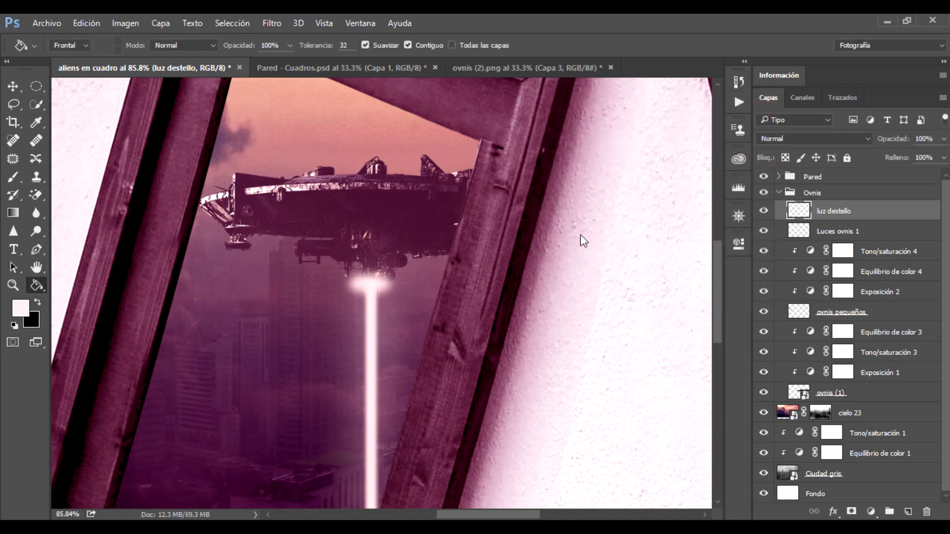
scroll(528, 290, "down", 3)
scroll(520, 282, "down", 2)
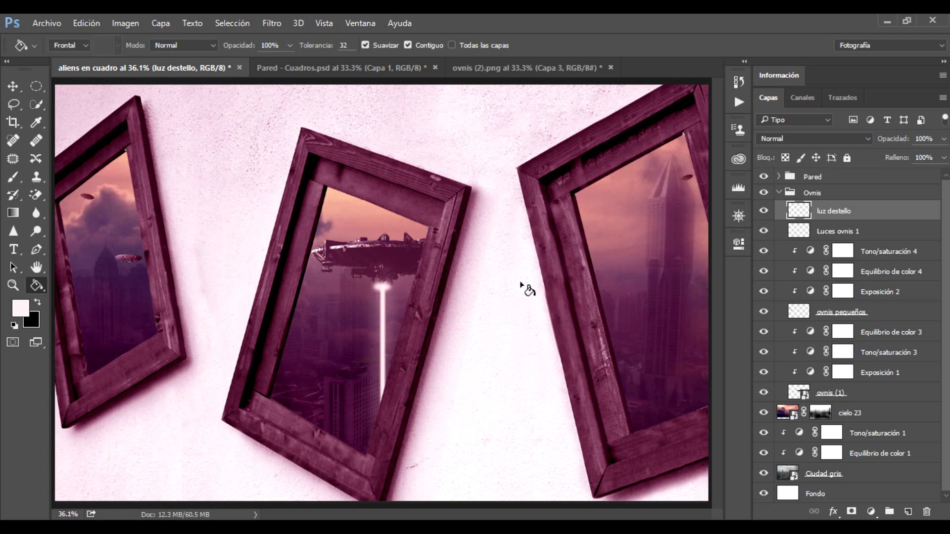
Duplicate the flare layer and give the copy a strong Gaussian blur of about 26 pixels
key("ctrl+j")
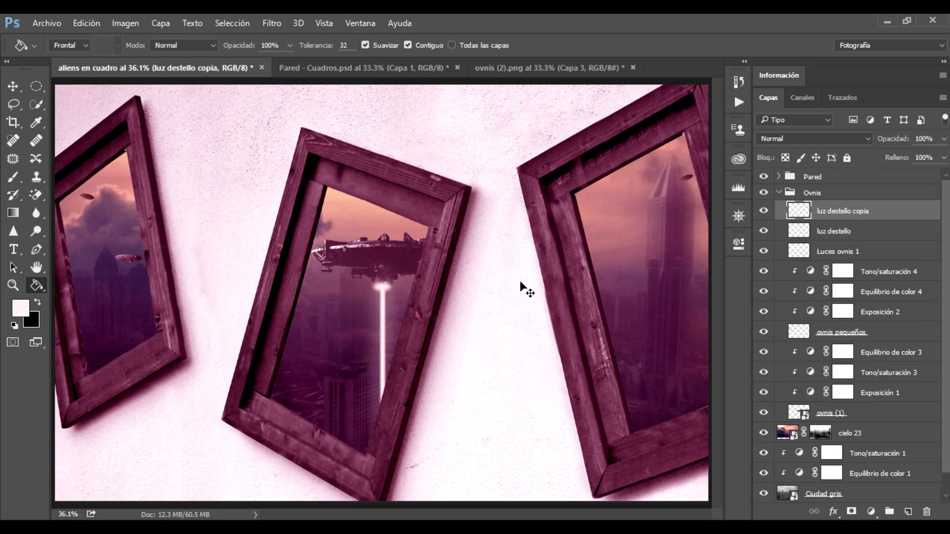
left_click(273, 23)
mouse_move(292, 176)
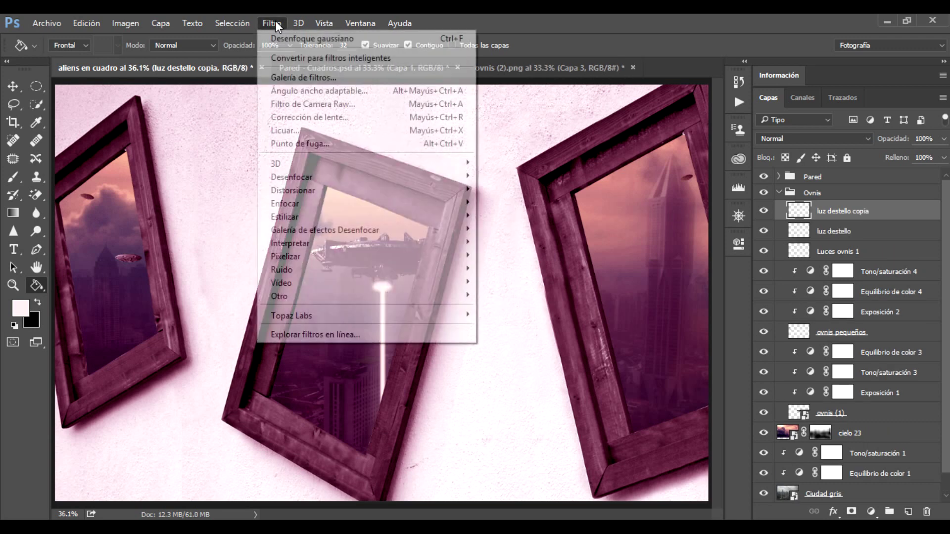
left_click(207, 269)
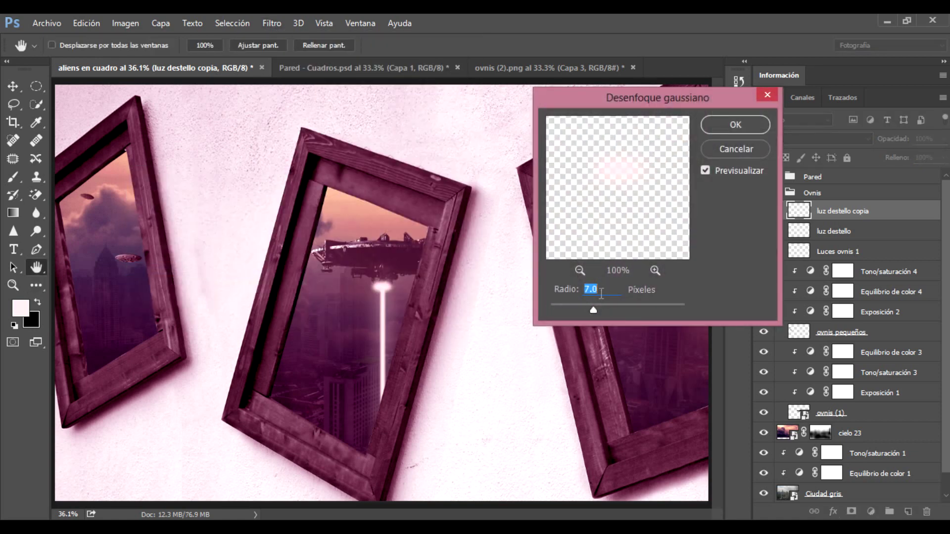
left_click_drag(615, 308, 610, 308)
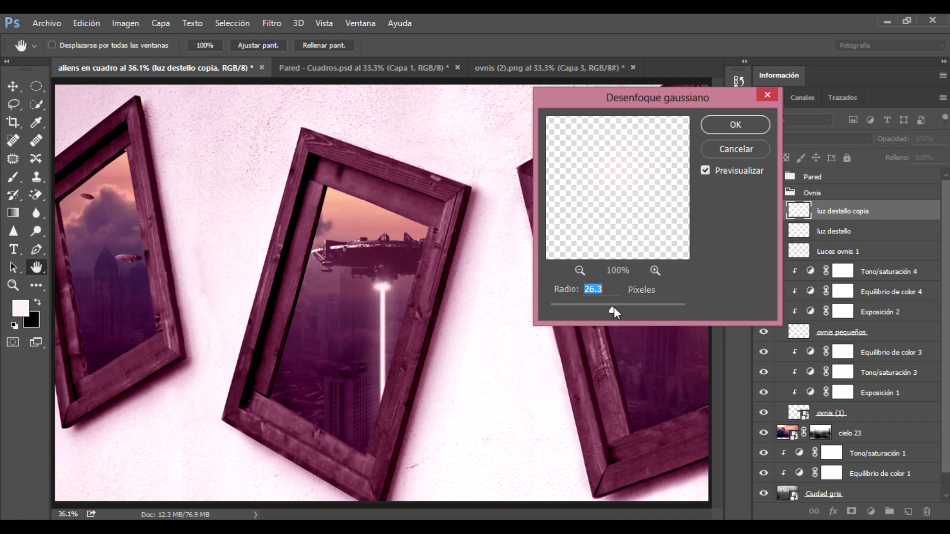
mouse_move(612, 310)
left_mouse_down()
mouse_move(565, 310)
mouse_move(615, 310)
left_mouse_up()
key("Return")
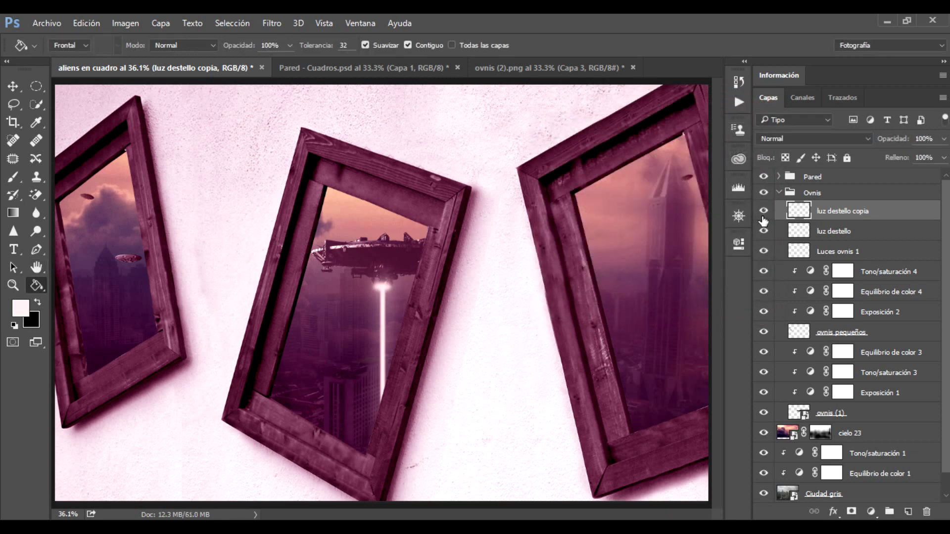
Merge both flare layers into 'Luz destello 1' and add a new empty layer
left_click(860, 237, "ctrl")
key("ctrl+e")
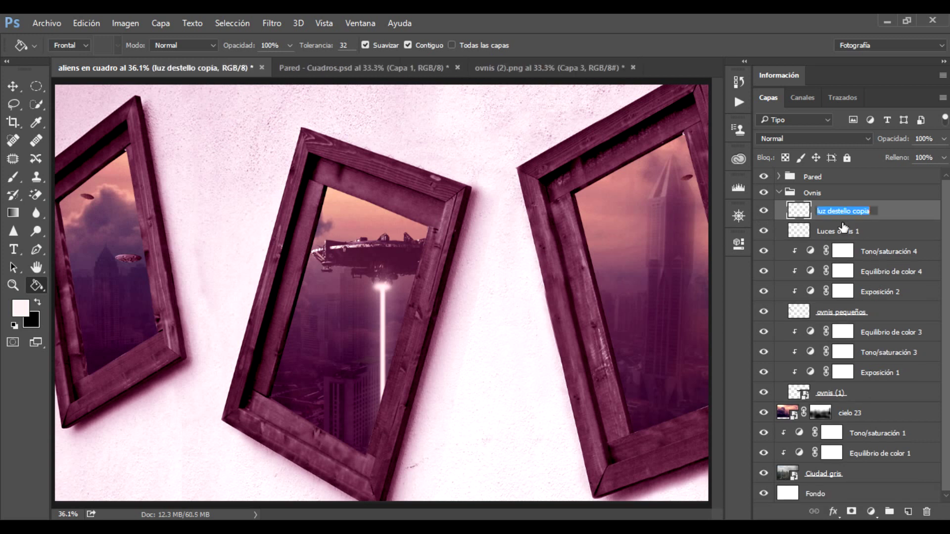
type("Lu")
key("Return")
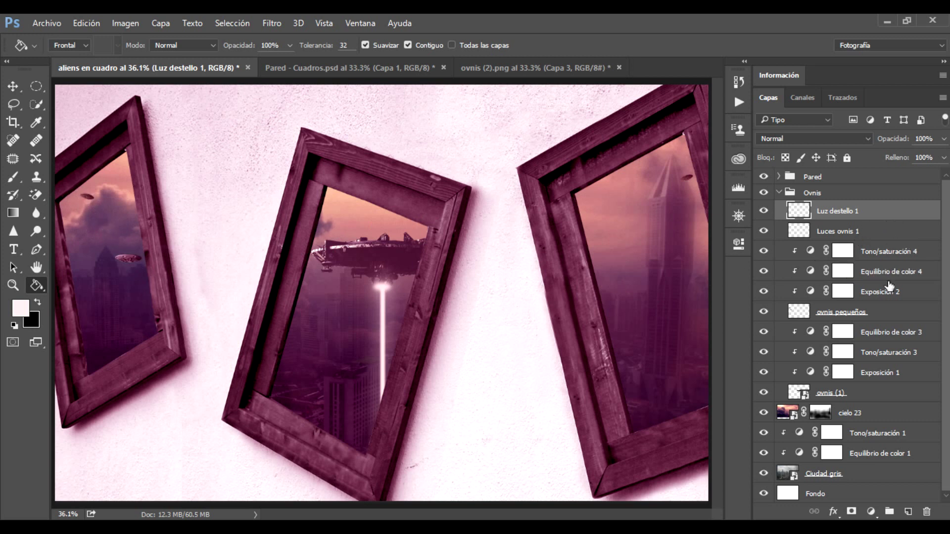
left_click(908, 512)
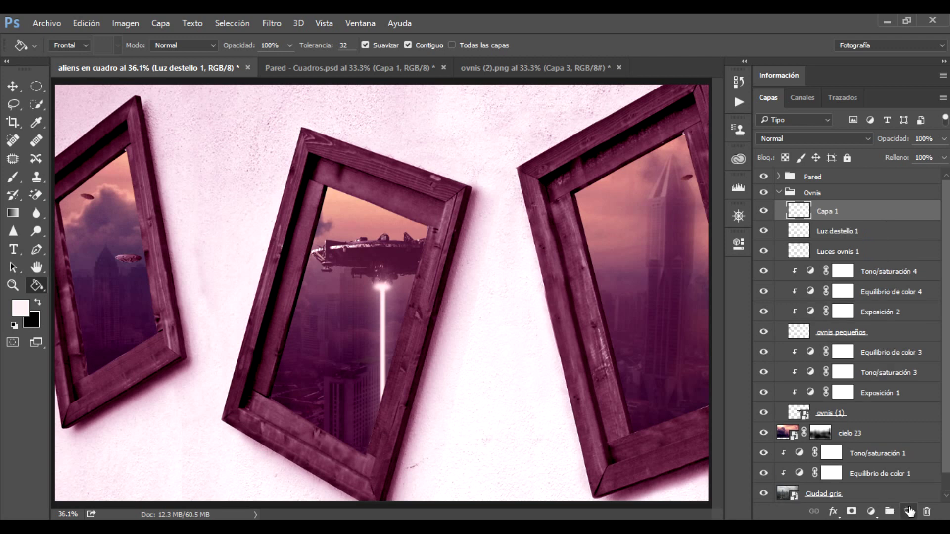
Rename the new layer 'Luz ovnis pequeños'
double_click(830, 217)
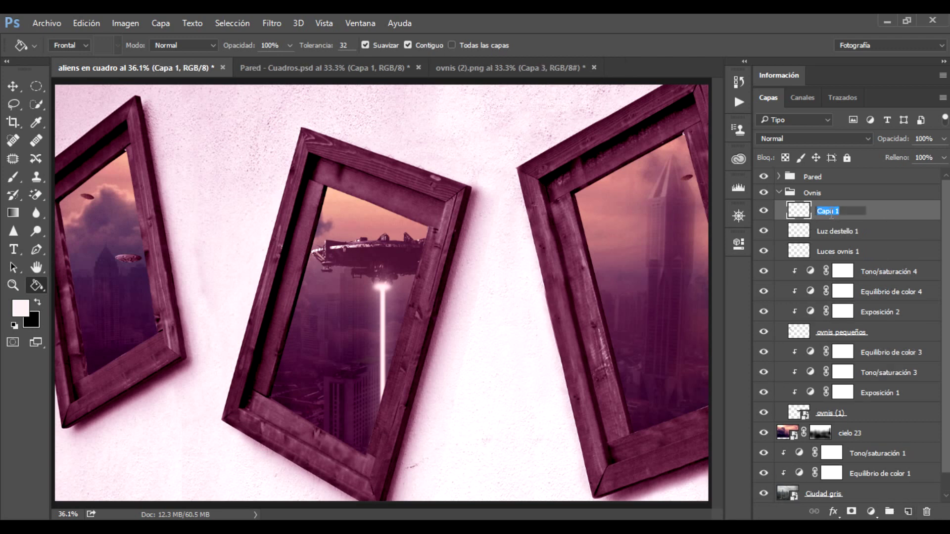
type("Luz ovnis pequeñ")
type("os")
key("Return")
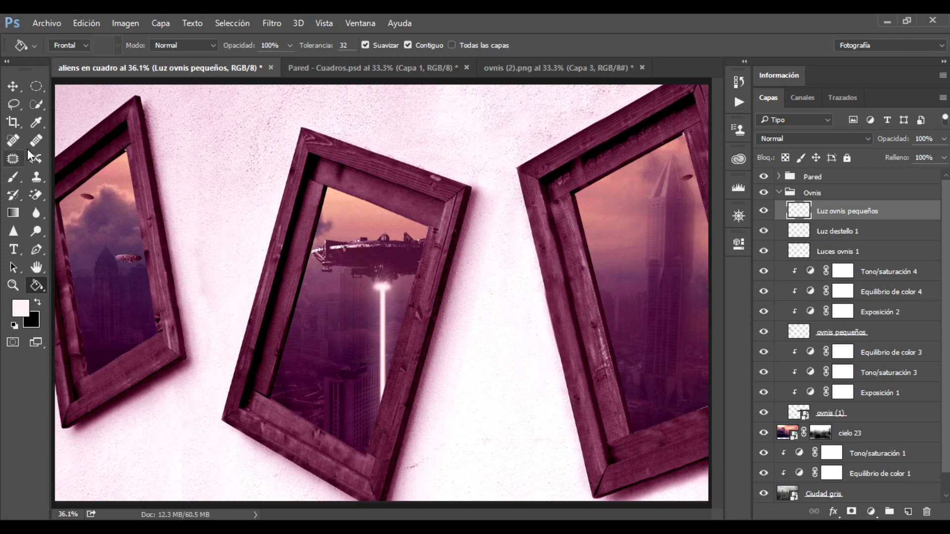
Draw a tall thin rectangular strip, fill it with pale colour, and deselect
right_click(35, 85)
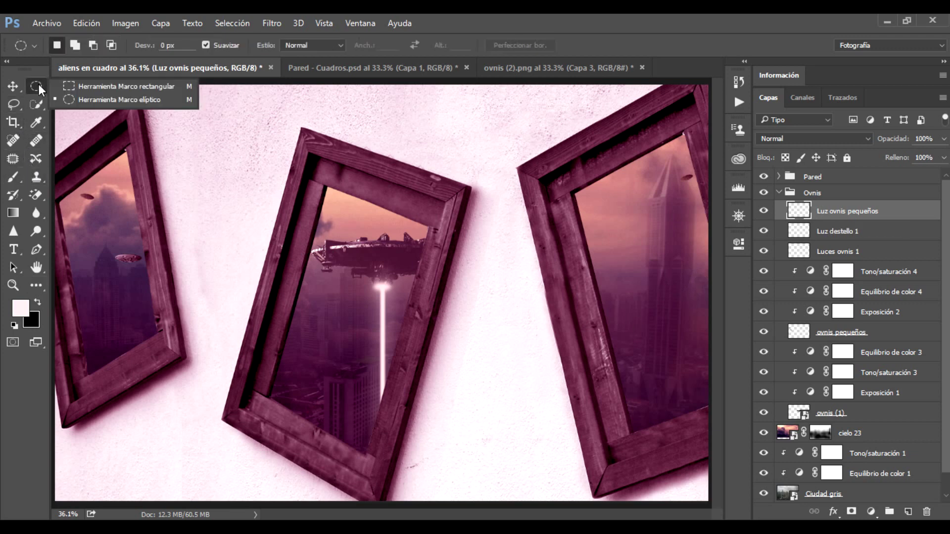
left_click(126, 88)
scroll(101, 257, "up", 2)
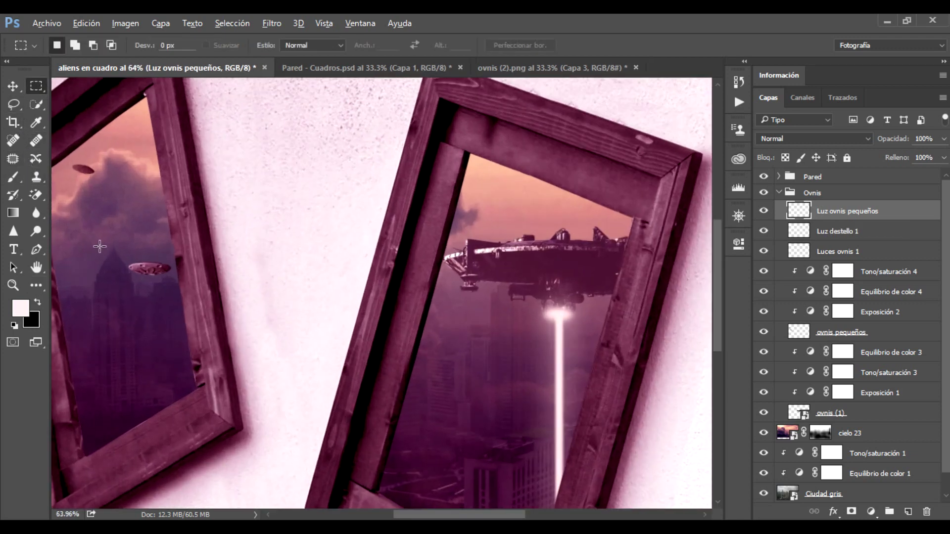
scroll(99, 250, "up", 1)
scroll(99, 250, "up", 1)
scroll(155, 322, "down", 1)
scroll(170, 328, "down", 1)
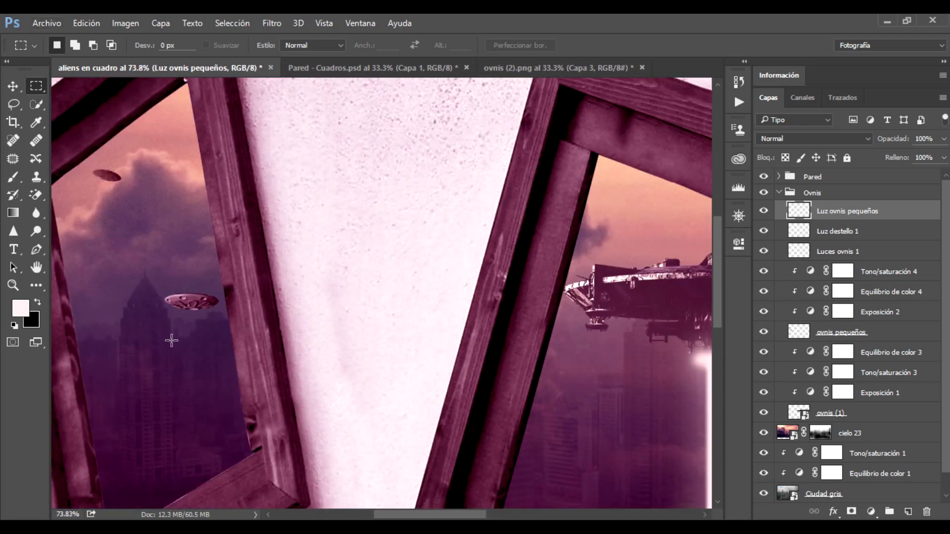
left_click_drag(135, 218, 141, 492)
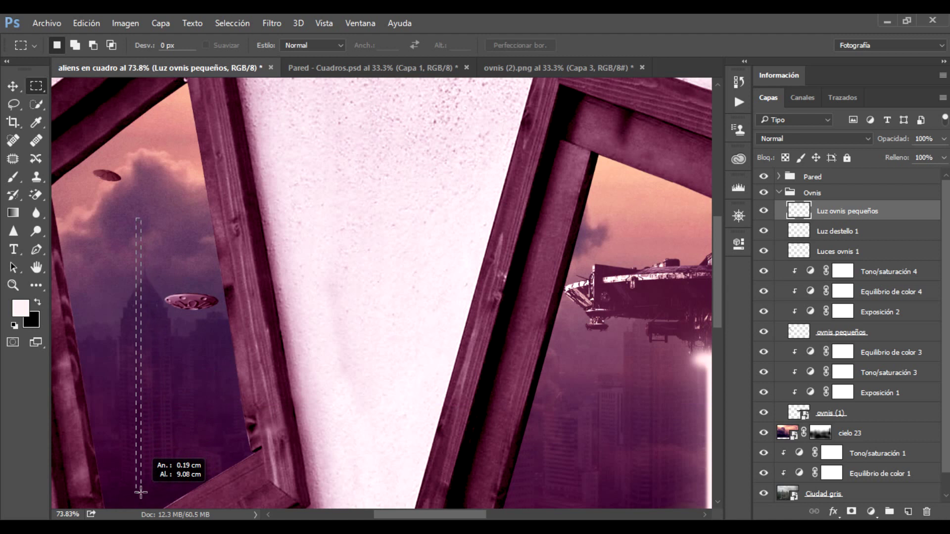
left_click(142, 498)
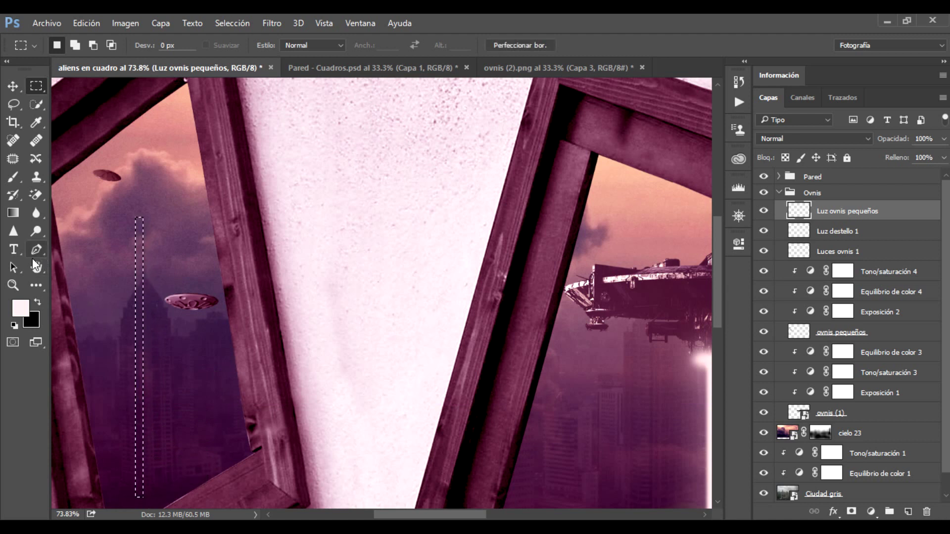
left_click(35, 287)
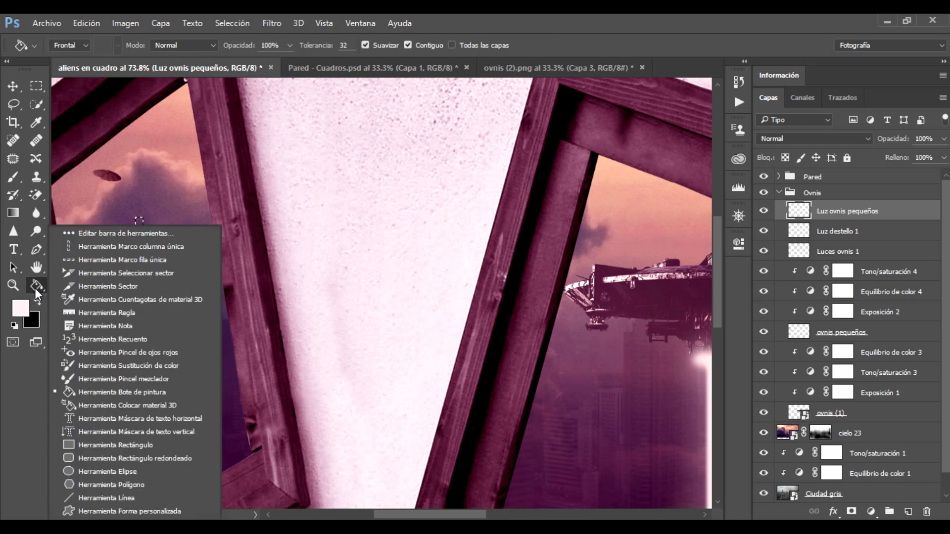
left_click(85, 392)
left_click(141, 323)
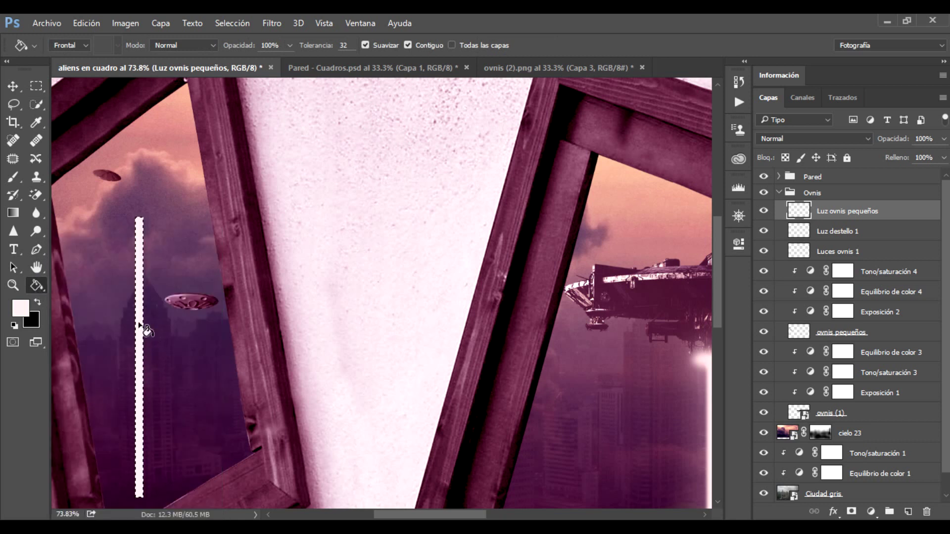
scroll(161, 365, "down", 1)
key("ctrl+d")
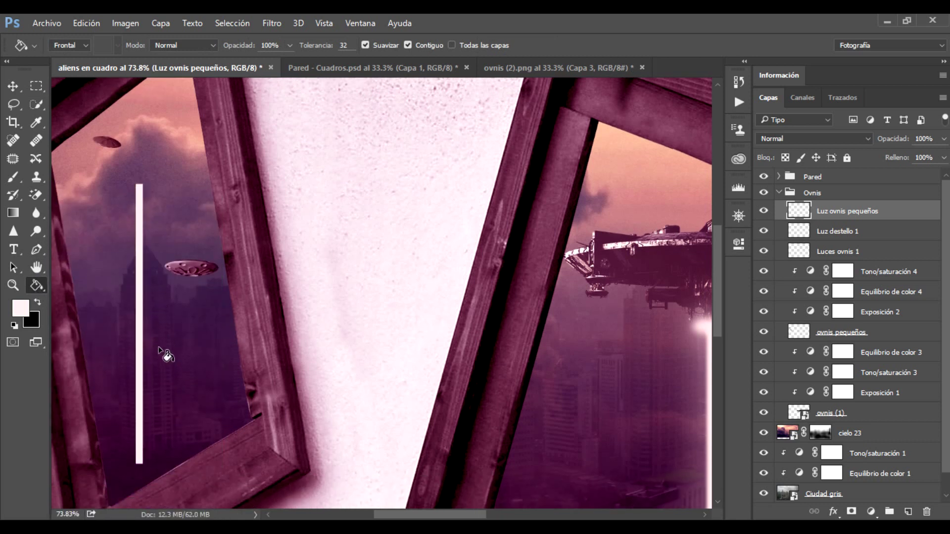
Move the beam beneath the small UFO in the left frame, nudging it into place
left_click(14, 89)
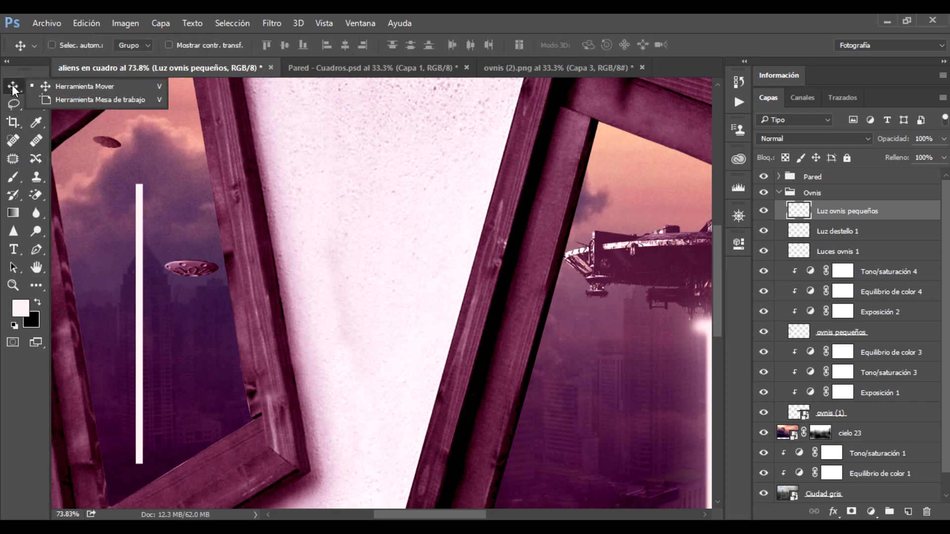
left_click_drag(141, 287, 194, 379)
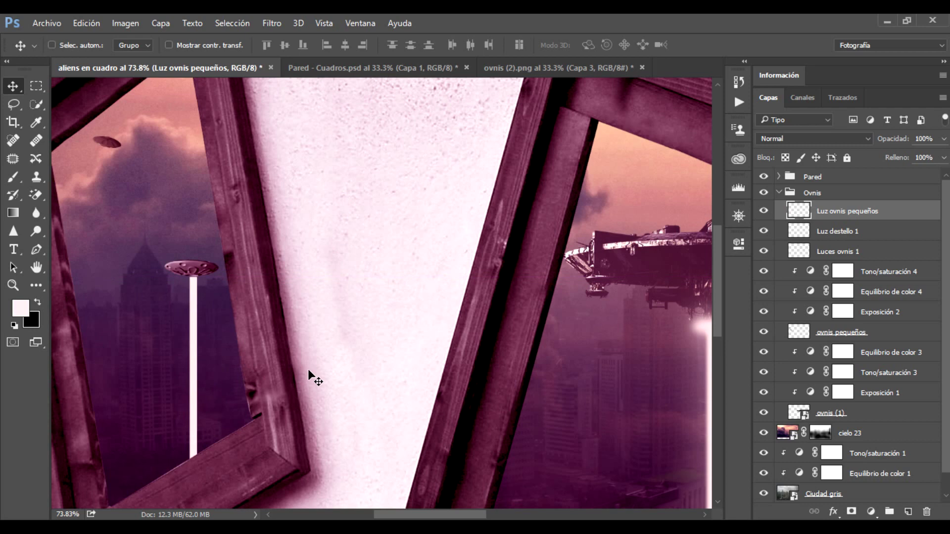
key("Left")
key("Left")
key("Left")
key("Right")
key("Right")
key("Right")
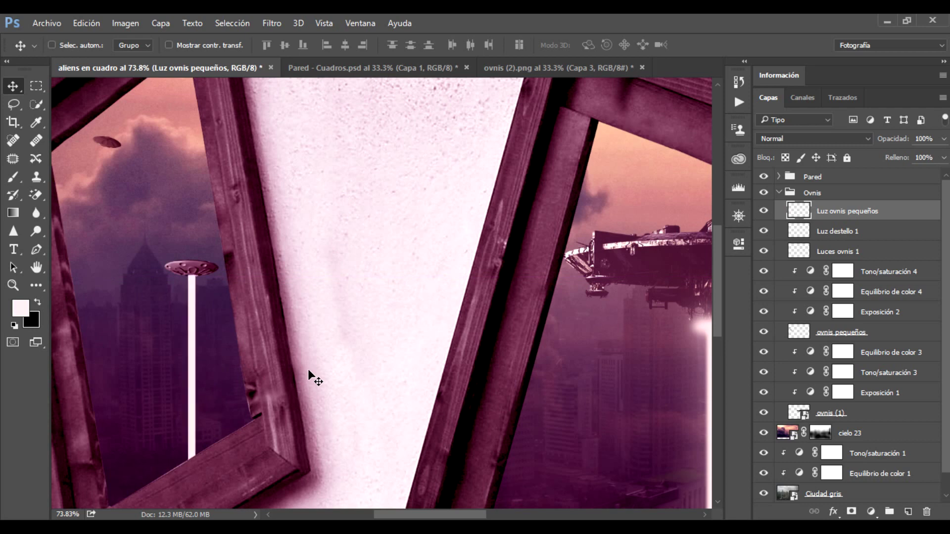
scroll(345, 378, "down", 3)
scroll(369, 387, "down", 2)
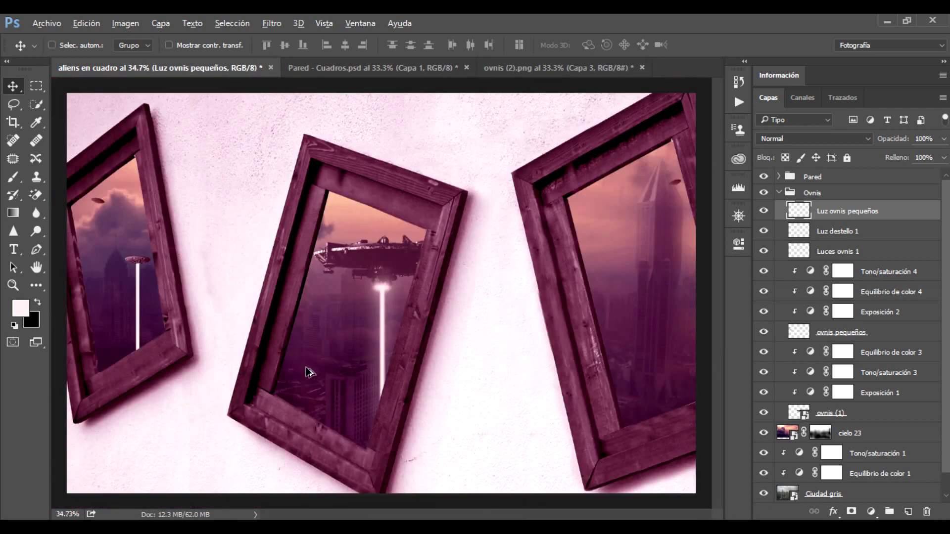
scroll(201, 304, "up", 1)
scroll(173, 295, "up", 1)
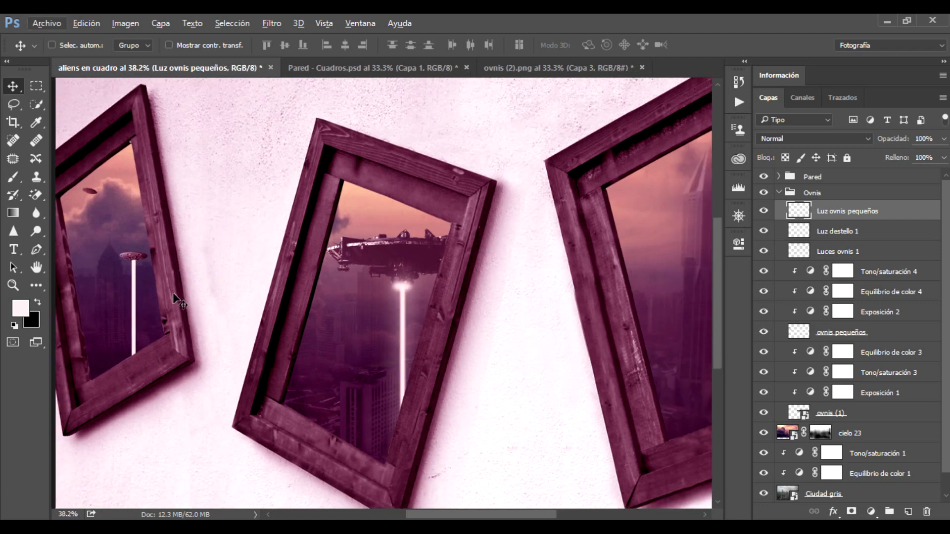
Soften the Luz ovnis pequeños beam with a 4-pixel Gaussian blur
left_click(270, 24)
mouse_move(292, 177)
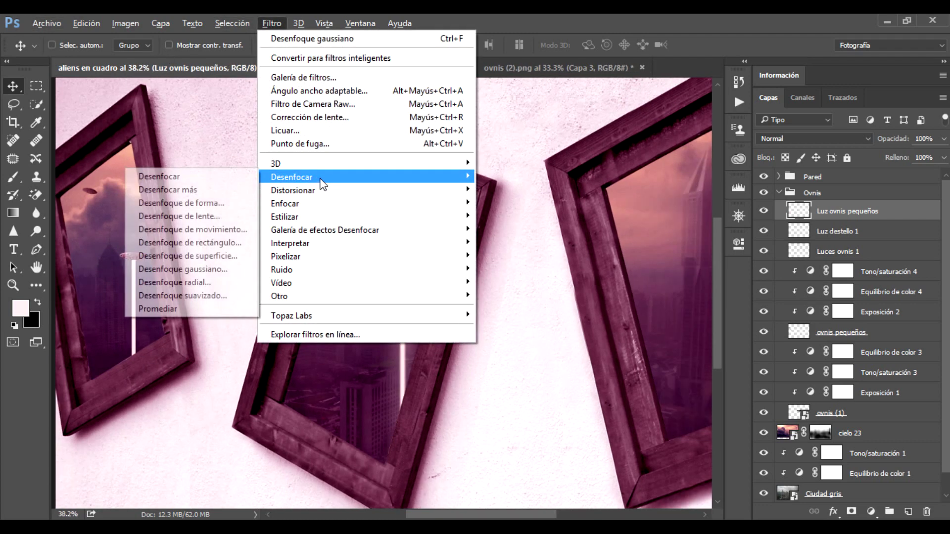
left_click(213, 273)
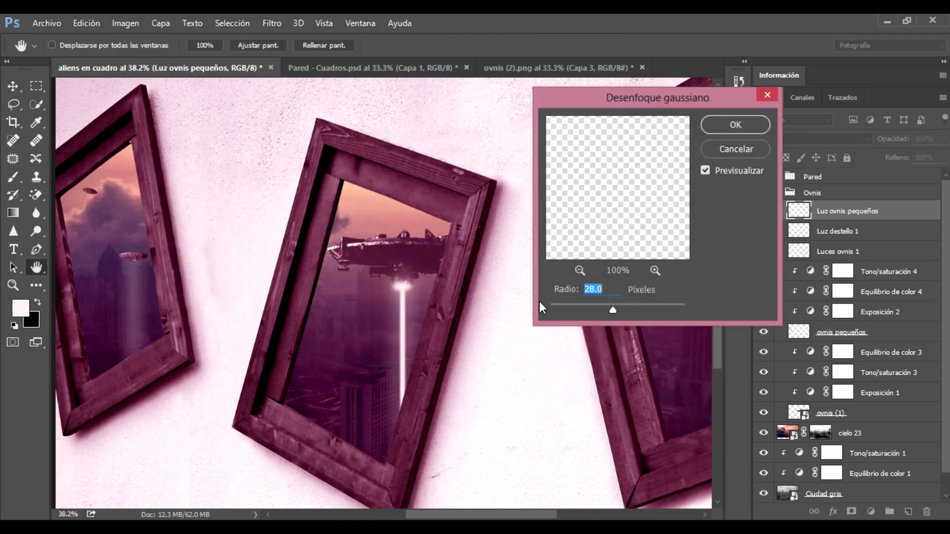
type("4")
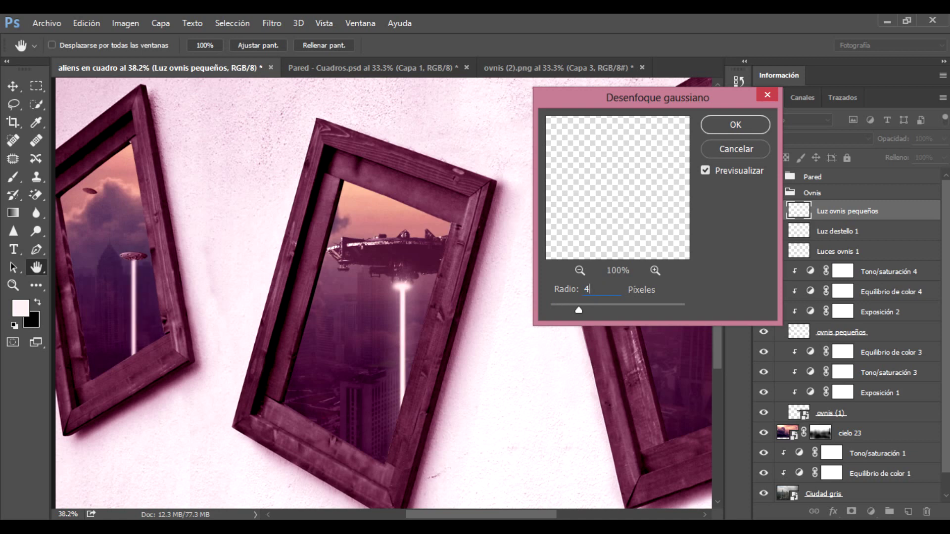
key("Return")
key("v")
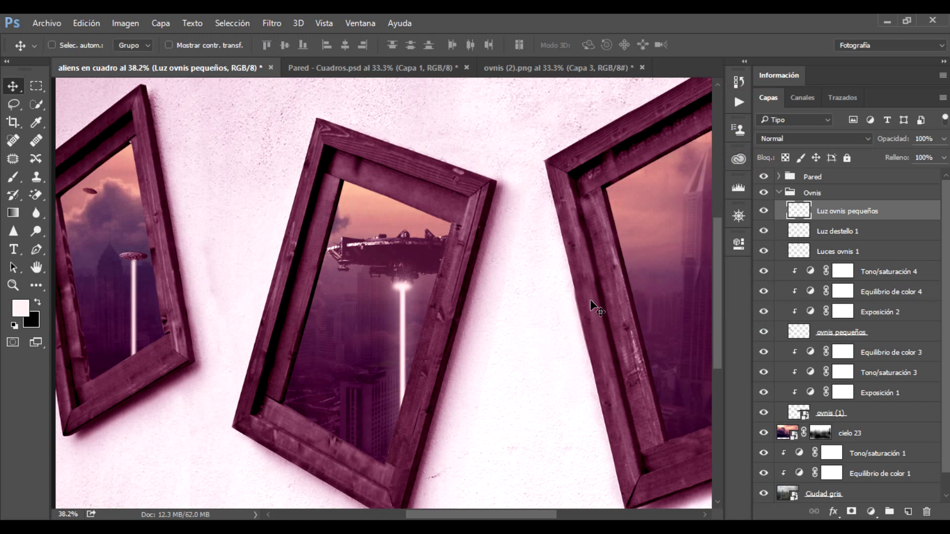
Duplicate the beam layer and move the copy under the upper small UFO
key("ctrl+j")
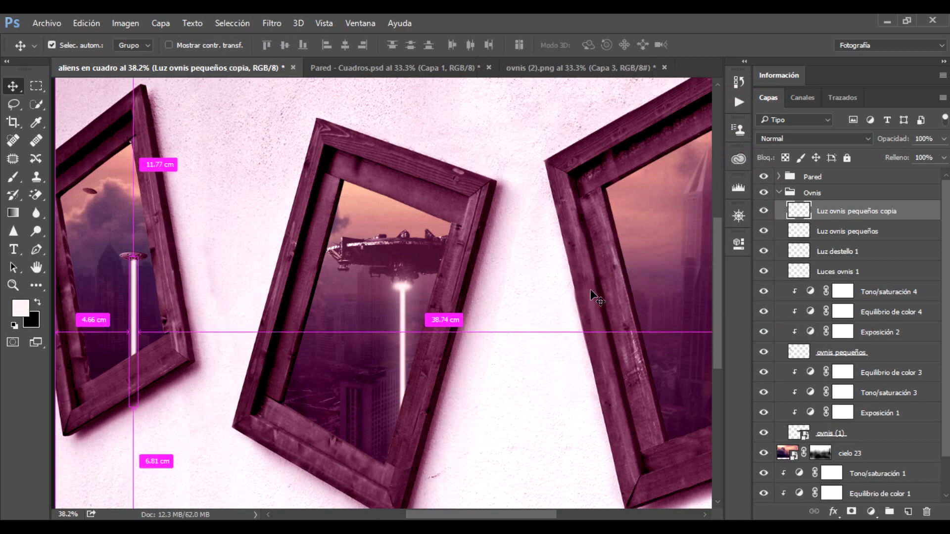
left_click_drag(138, 294, 89, 220)
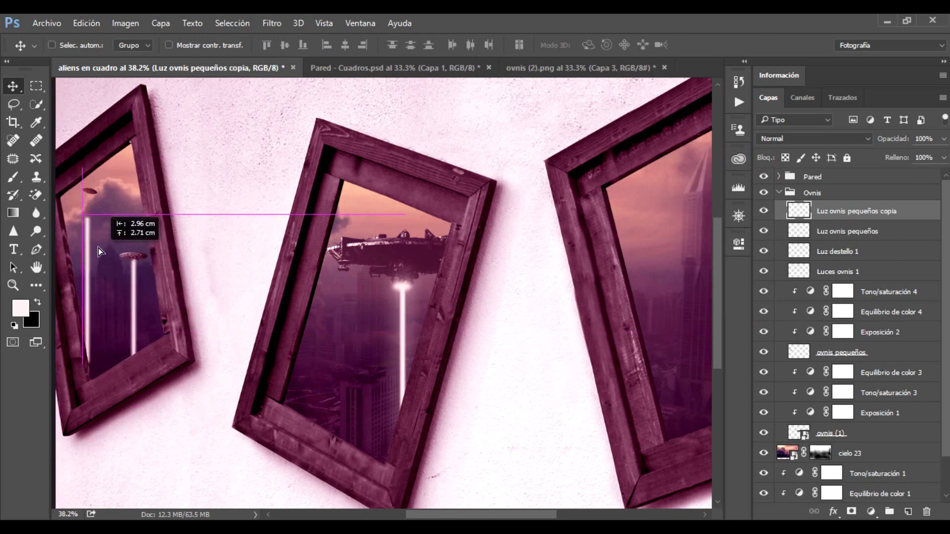
scroll(46, 153, "up", 1)
scroll(46, 153, "up", 4)
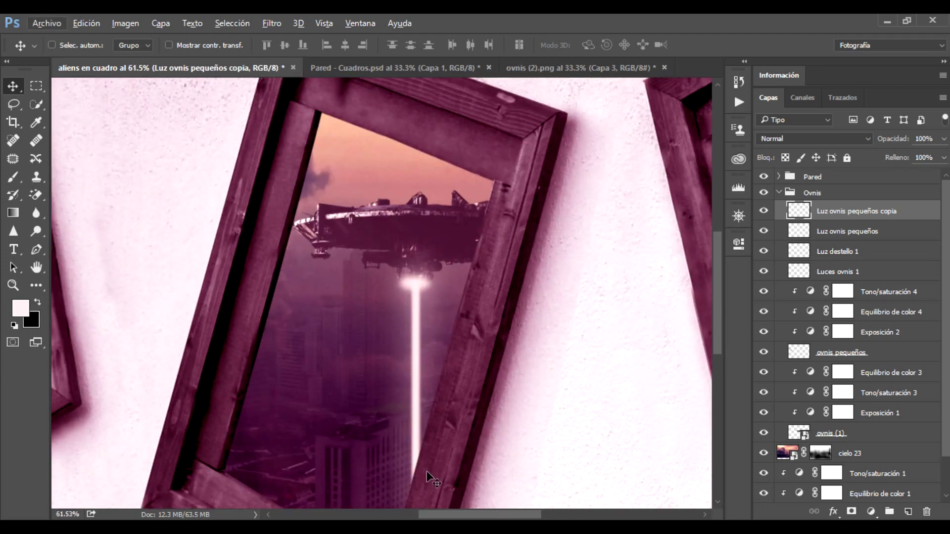
left_click_drag(194, 256, 459, 367)
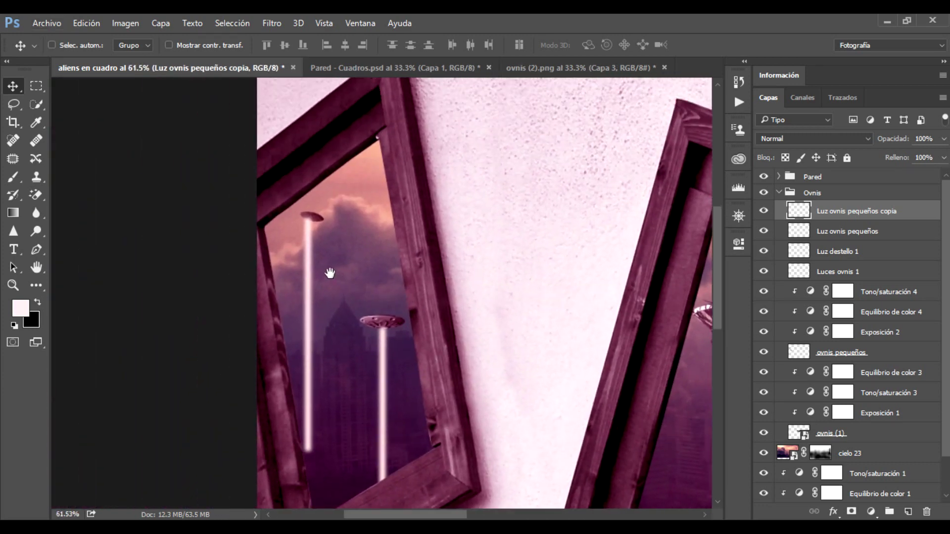
scroll(276, 244, "up", 2)
left_click_drag(344, 259, 371, 234)
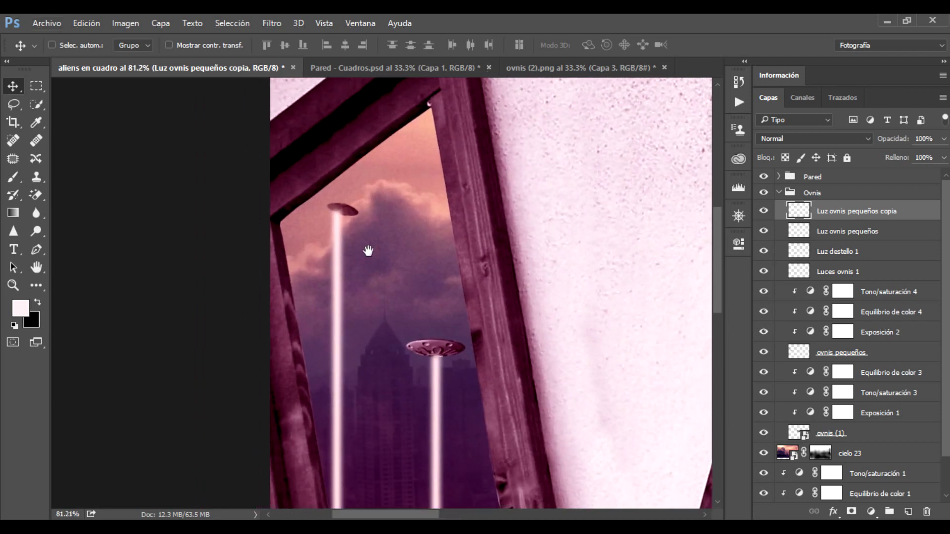
Shorten the copied beam and rotate it about 25° so it slants from the UFO
key("ctrl+t")
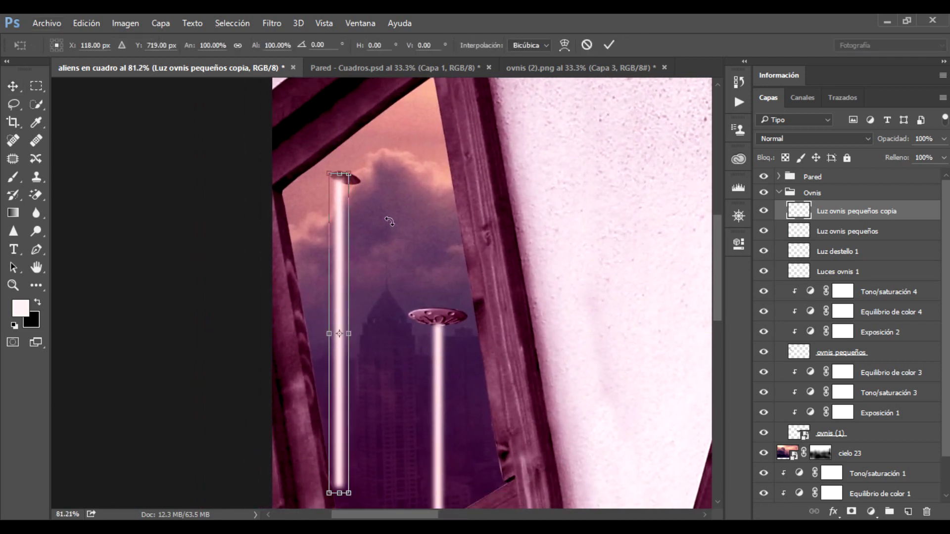
left_click_drag(329, 174, 292, 236)
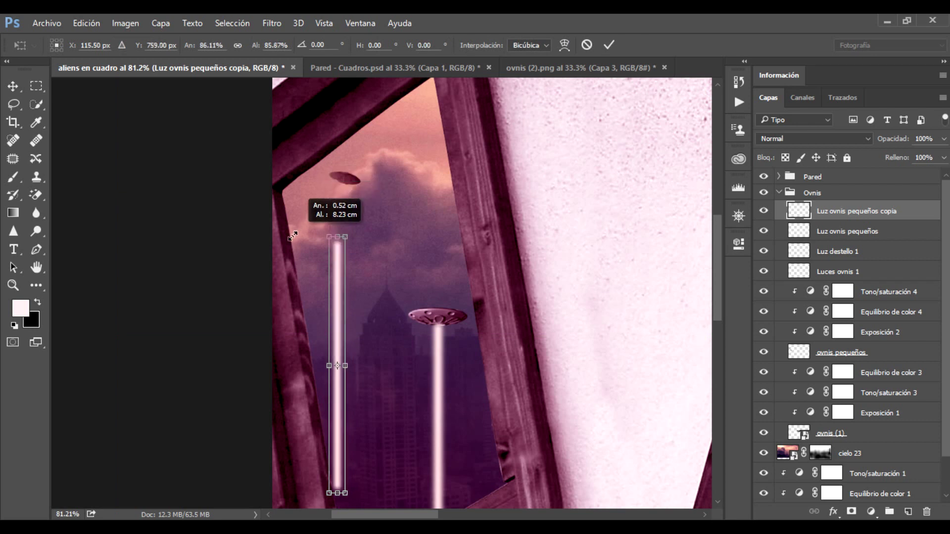
mouse_move(383, 233)
left_mouse_down()
mouse_move(421, 280)
mouse_move(338, 207)
left_mouse_up()
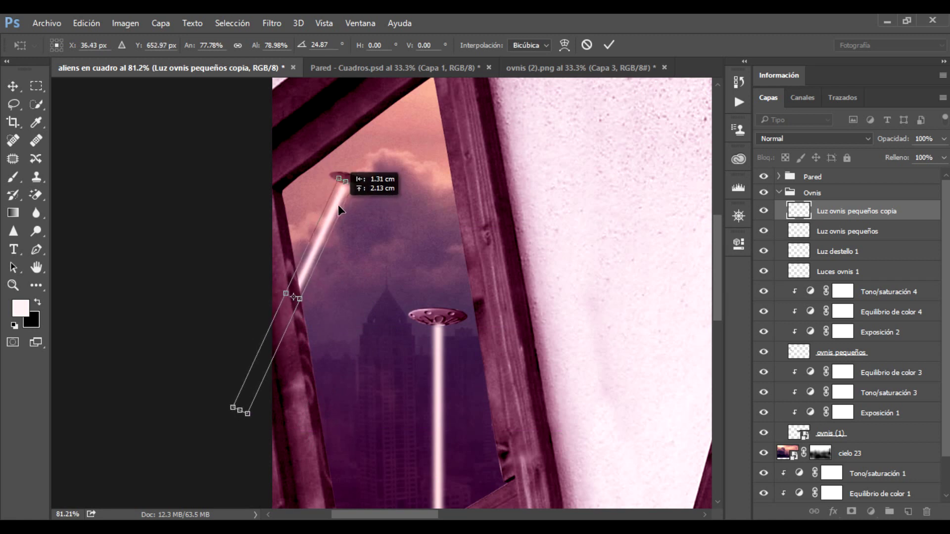
left_click_drag(340, 210, 322, 218)
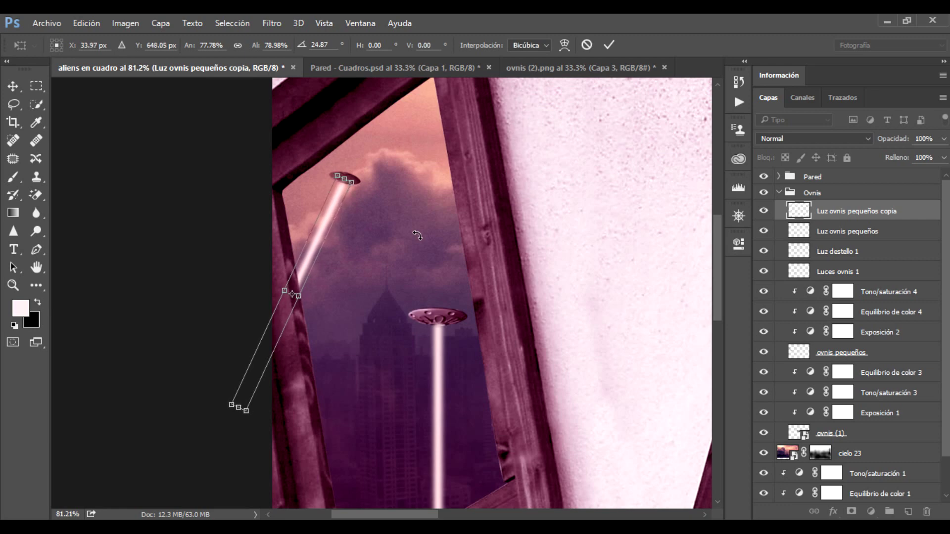
key("Return")
Copy the tilted beam and move the copy into the right frame
scroll(465, 250, "down", 3)
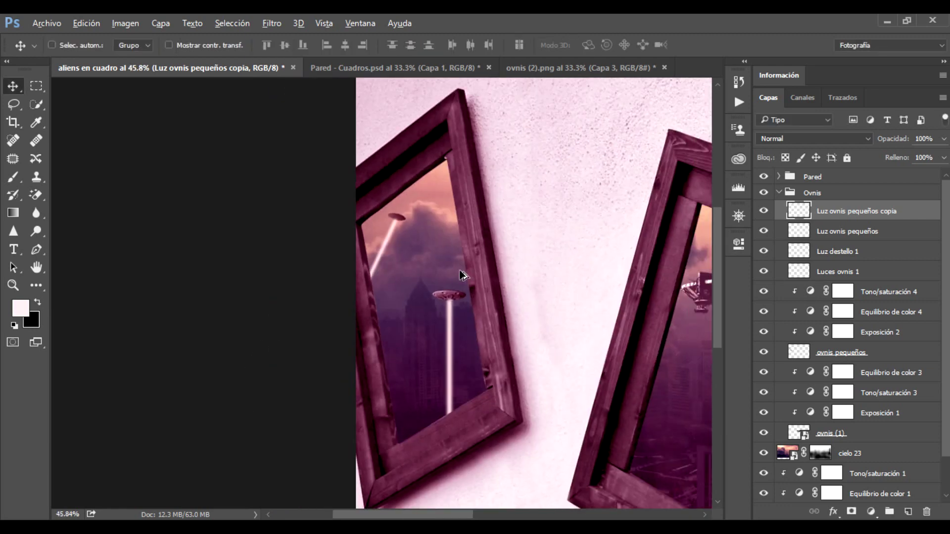
scroll(465, 263, "down", 2)
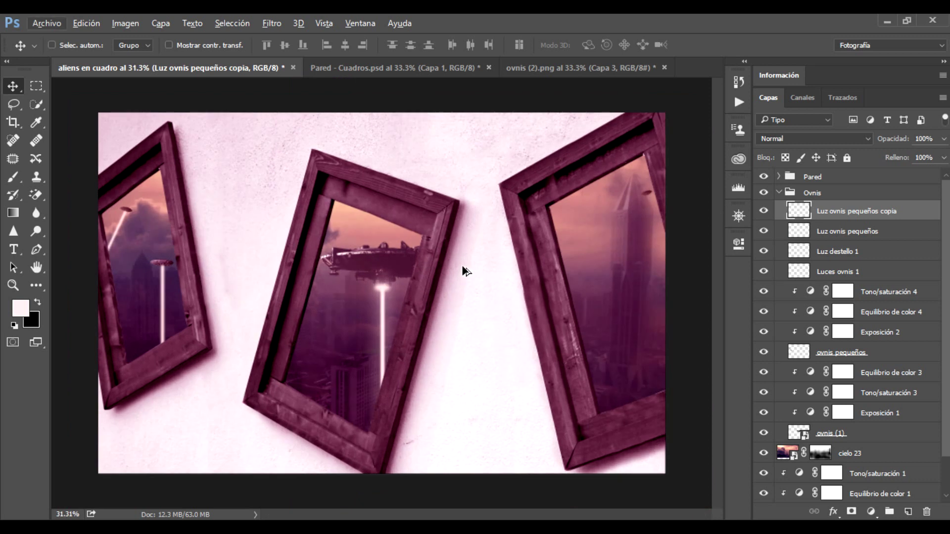
left_click_drag(459, 265, 178, 222)
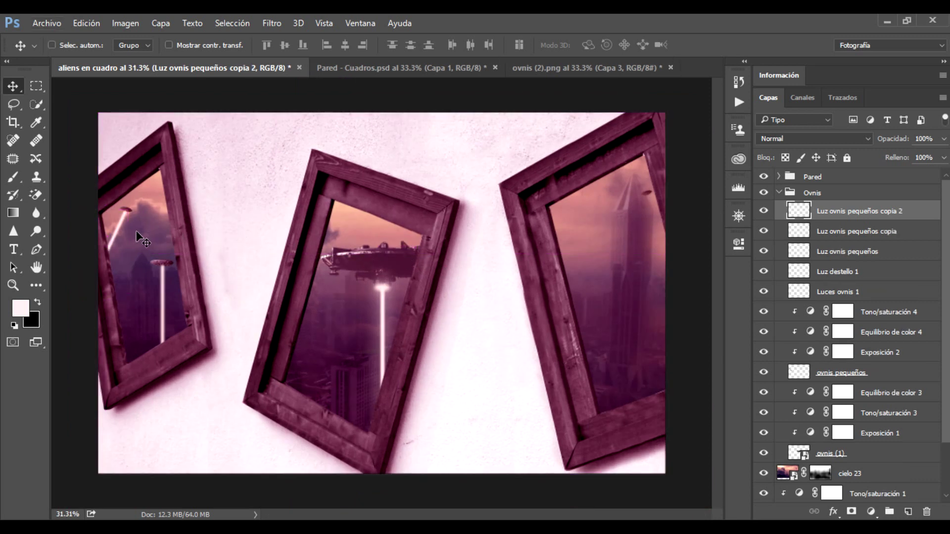
left_click_drag(121, 235, 628, 225)
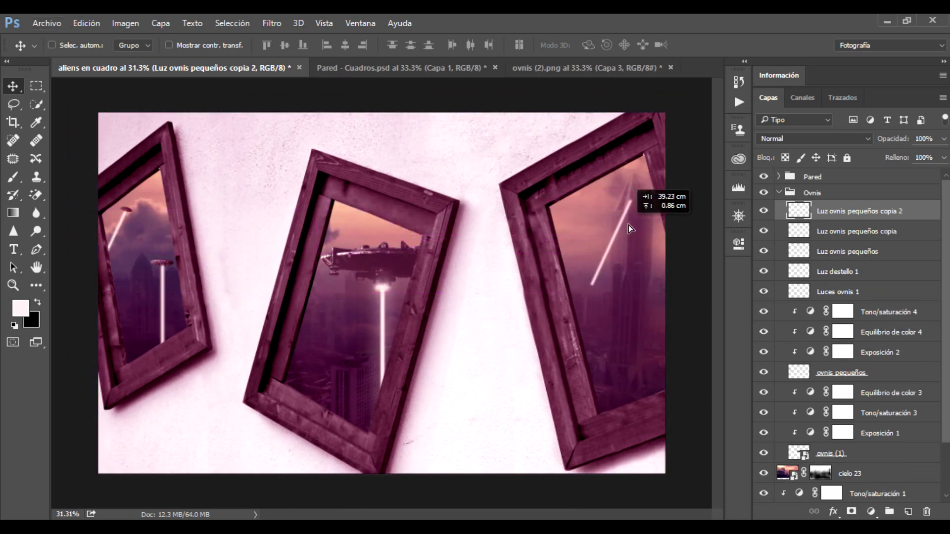
scroll(663, 216, "up", 2)
scroll(663, 216, "up", 1)
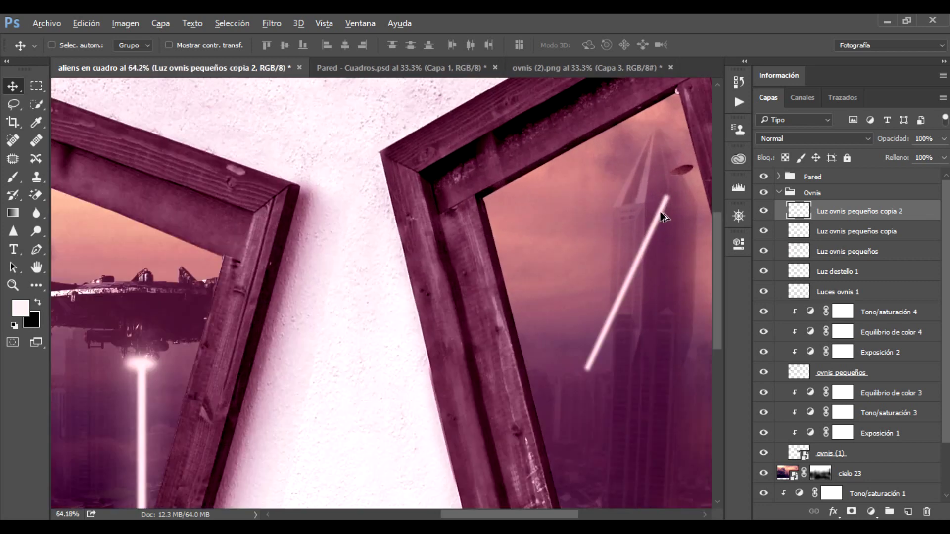
scroll(663, 216, "up", 1)
left_click_drag(640, 208, 411, 253)
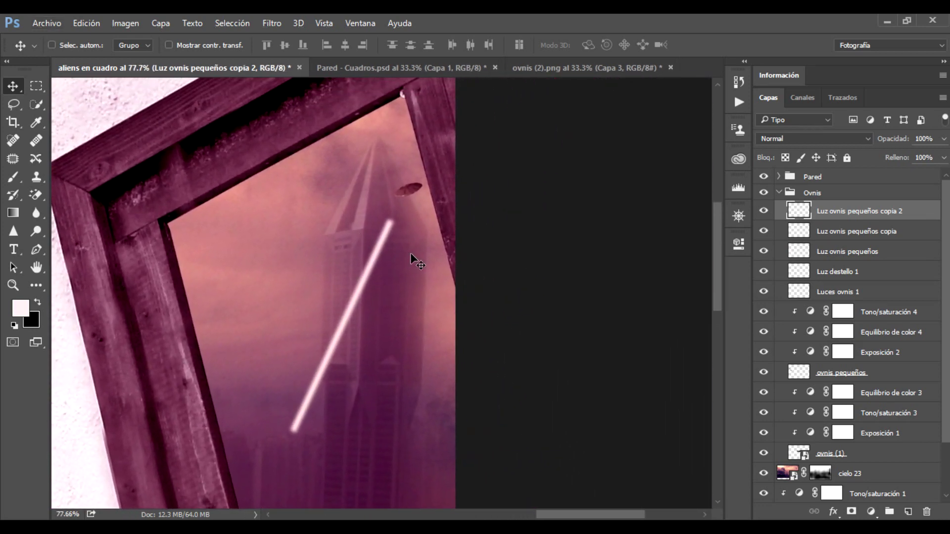
Rotate the right-frame beam to hang from its small UFO, nudging it right and down
key("ctrl+t")
mouse_move(391, 210)
left_mouse_down()
mouse_move(202, 253)
mouse_move(269, 198)
mouse_move(296, 328)
mouse_move(412, 223)
left_mouse_up()
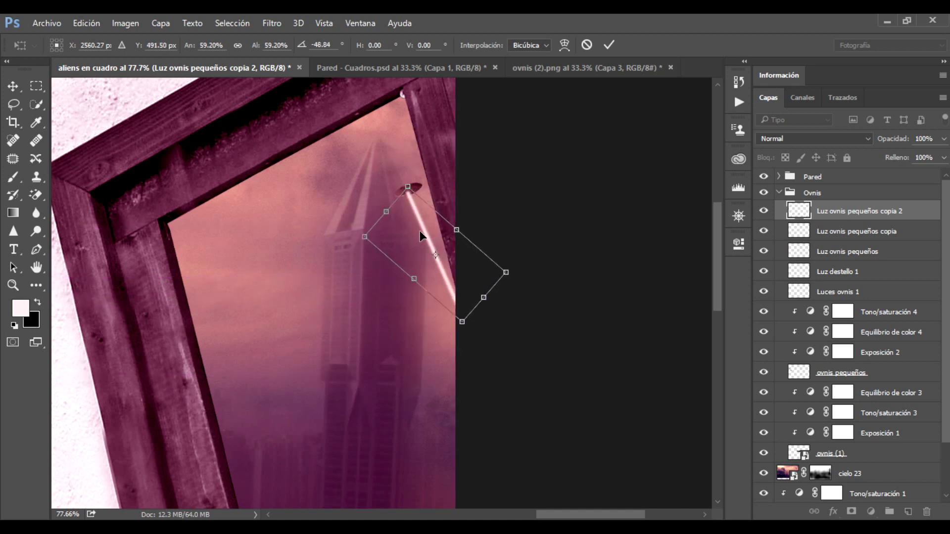
key("Right")
key("Right")
key("Right")
key("Down")
key("Down")
key("Down")
key("Return")
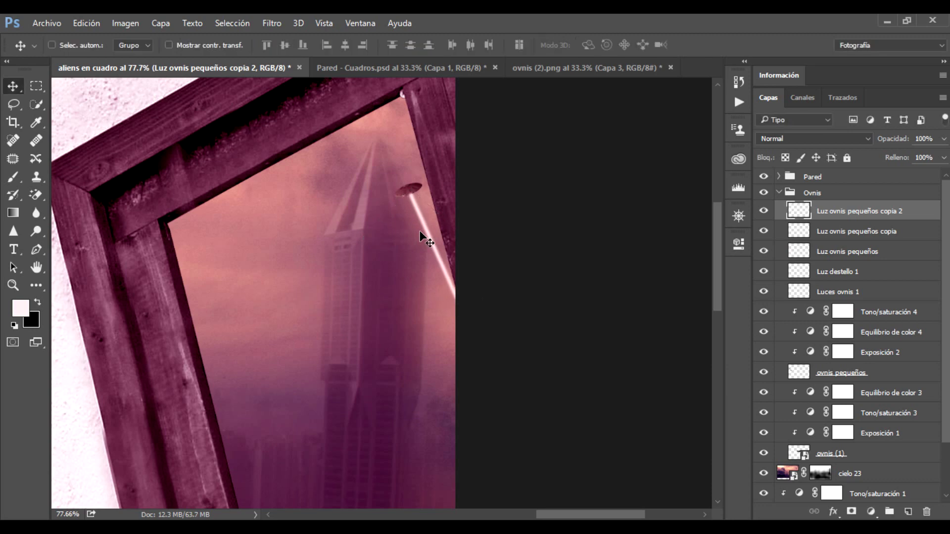
scroll(485, 255, "down", 5)
scroll(462, 282, "down", 1)
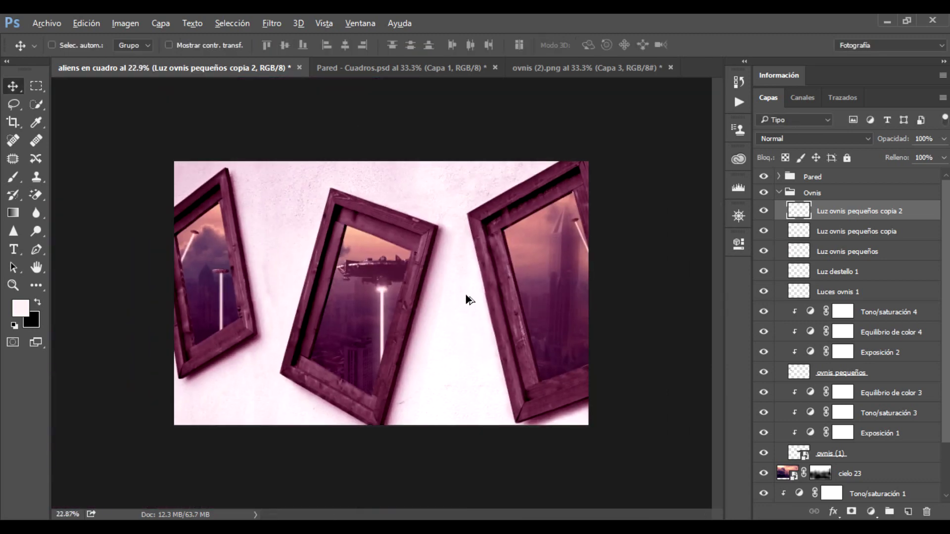
scroll(466, 299, "up", 1)
key("alt")
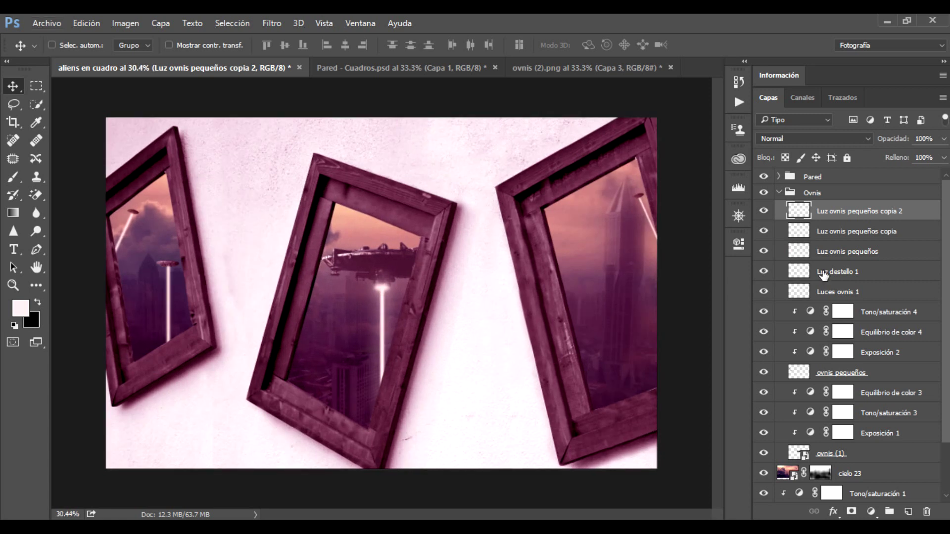
Merge the three beam layers into 'Luz ovnis pequeños' and drag the Nave jet image onto the canvas
left_click(888, 252, "shift")
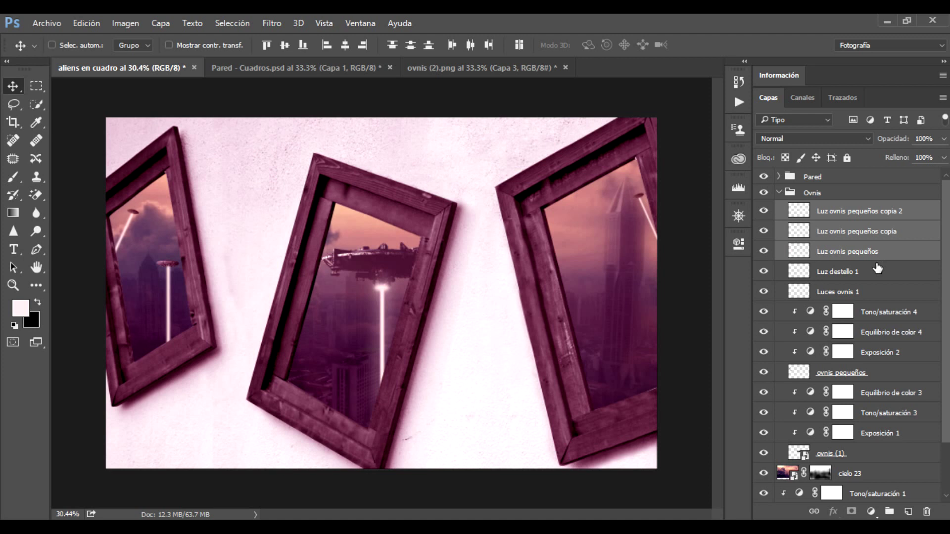
key("ctrl+e")
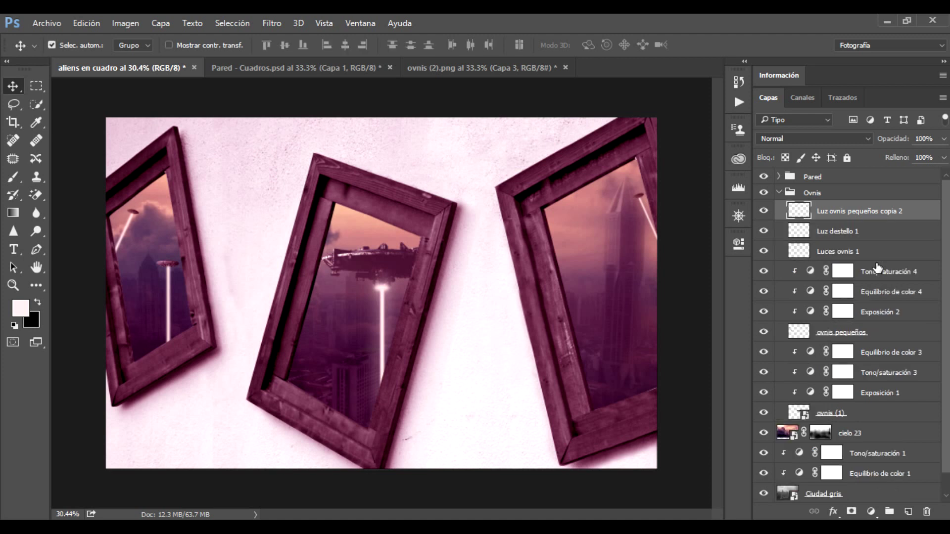
double_click(869, 213)
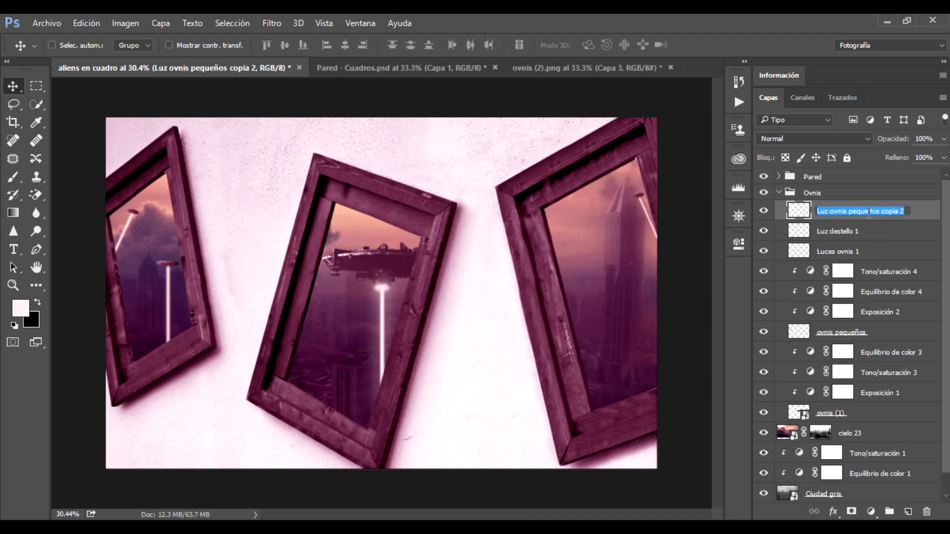
key("End")
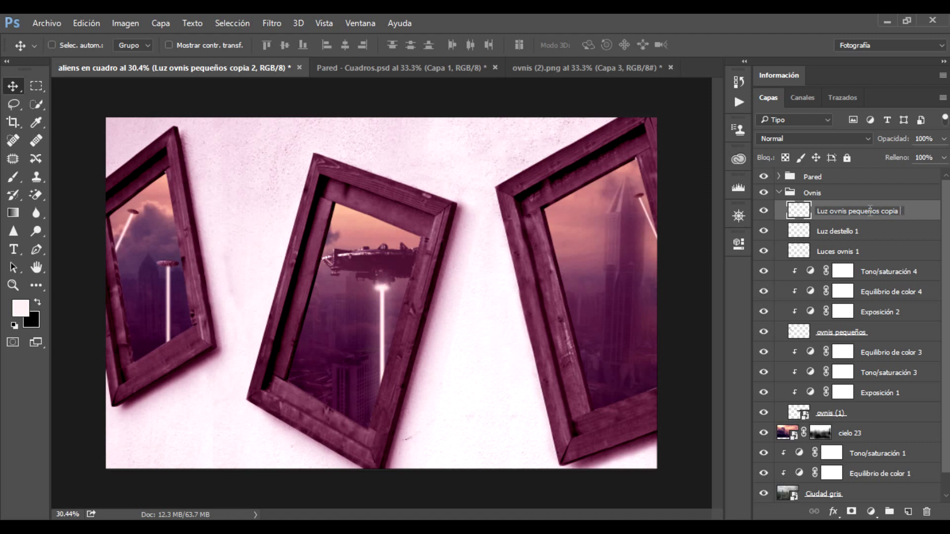
key("Return")
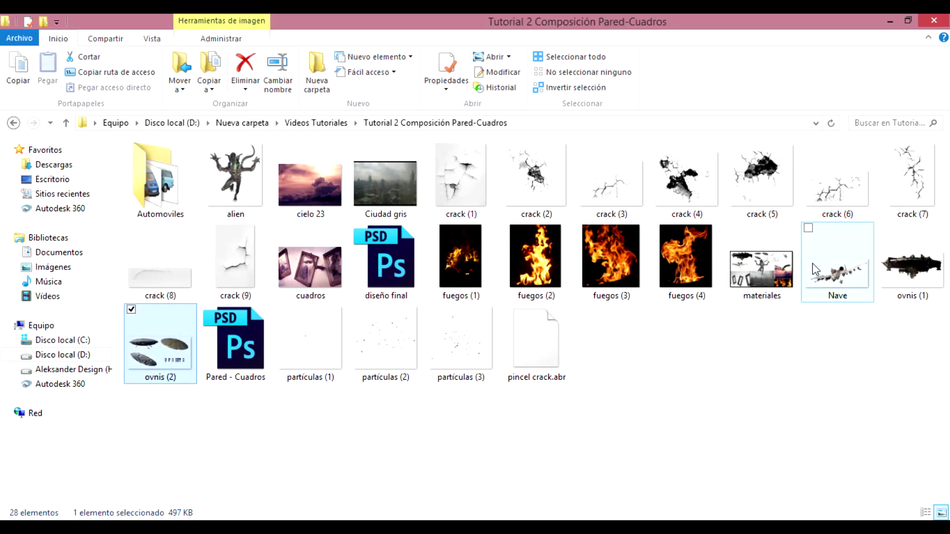
left_click(826, 269)
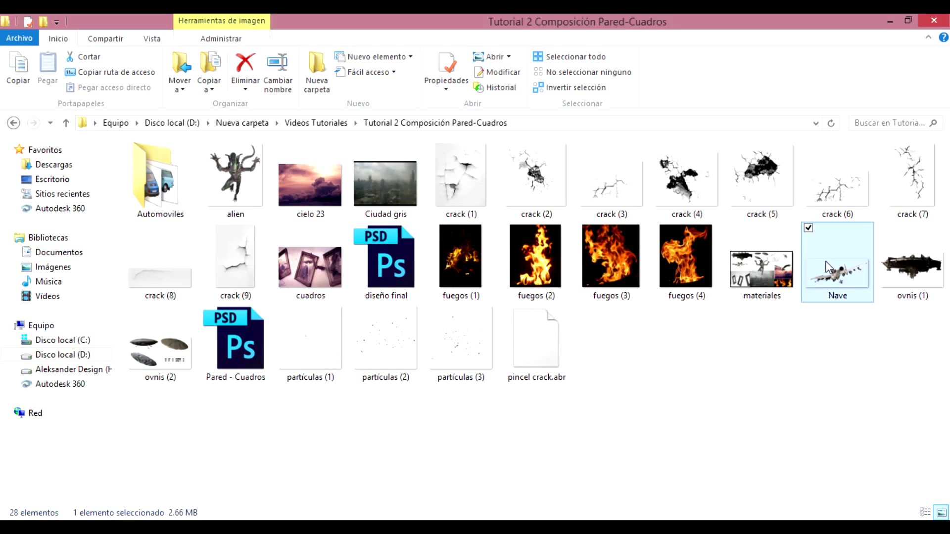
mouse_move(842, 265)
left_mouse_down()
mouse_move(470, 517)
mouse_move(350, 261)
left_mouse_up()
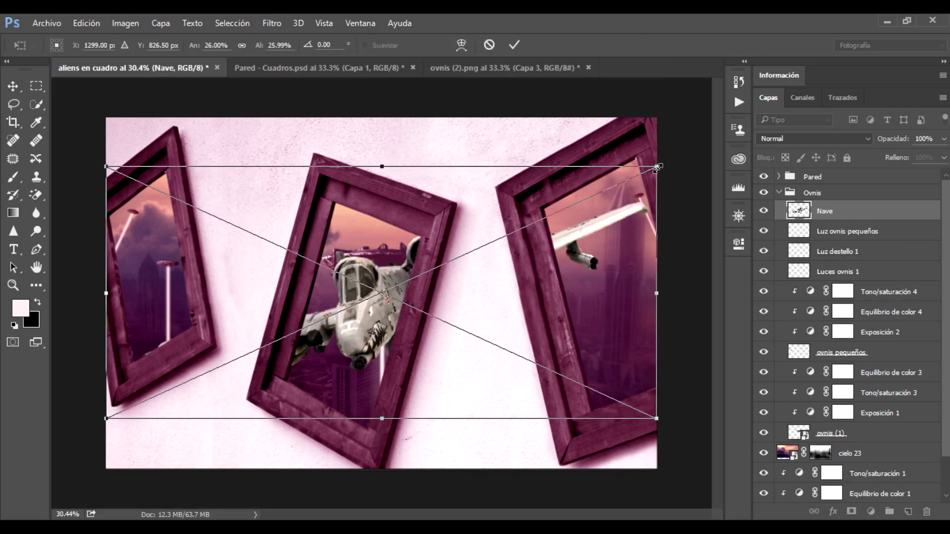
Shrink the Nave jet to about 3% and place it in the central frame
mouse_move(656, 168)
left_mouse_down()
mouse_move(235, 364)
mouse_move(403, 313)
left_mouse_up()
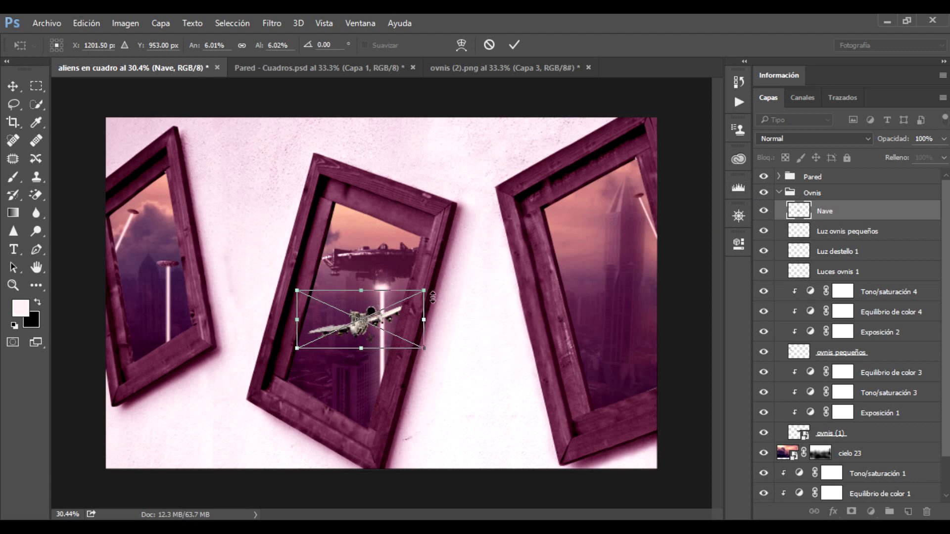
left_click_drag(422, 290, 375, 312)
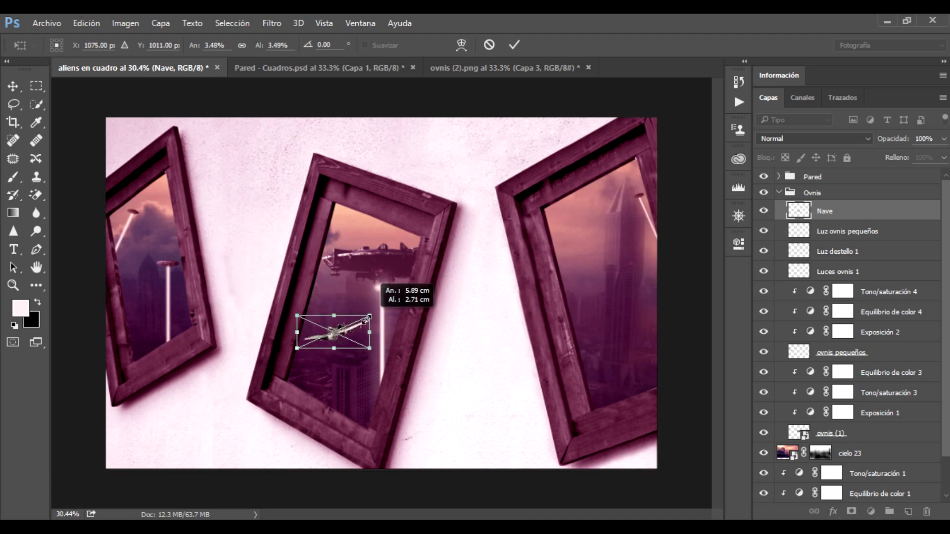
left_click_drag(375, 312, 365, 319)
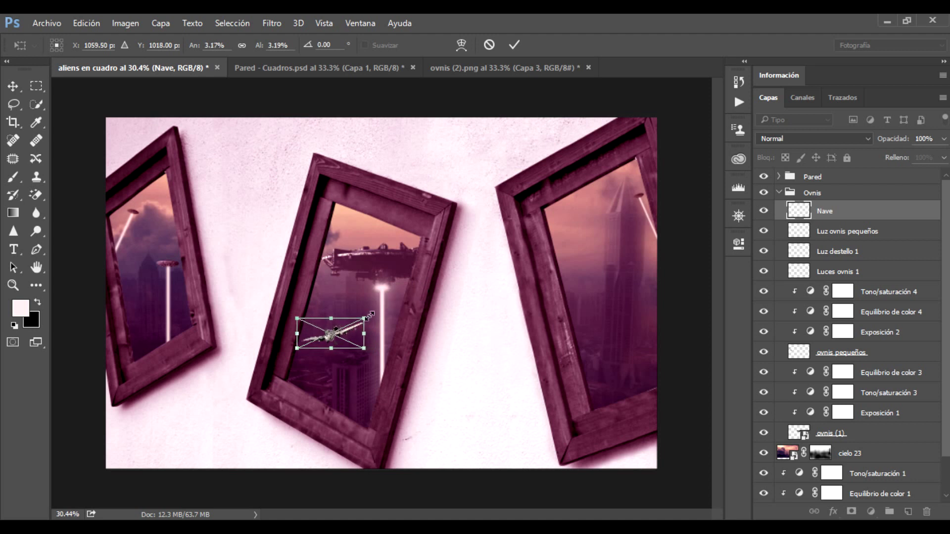
key("Return")
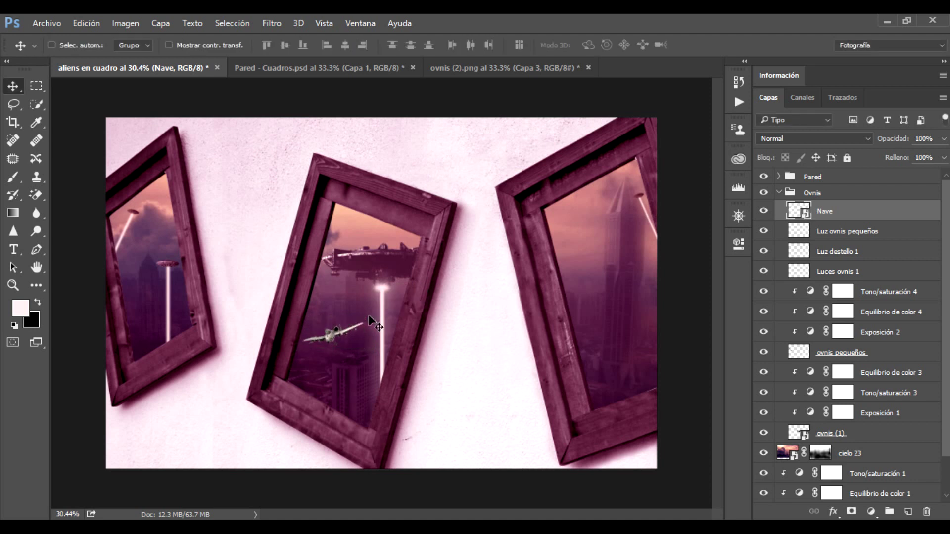
scroll(371, 321, "up", 2)
Apply Hue/Saturation to the jet with hue -15 and saturation -30
left_click(870, 512)
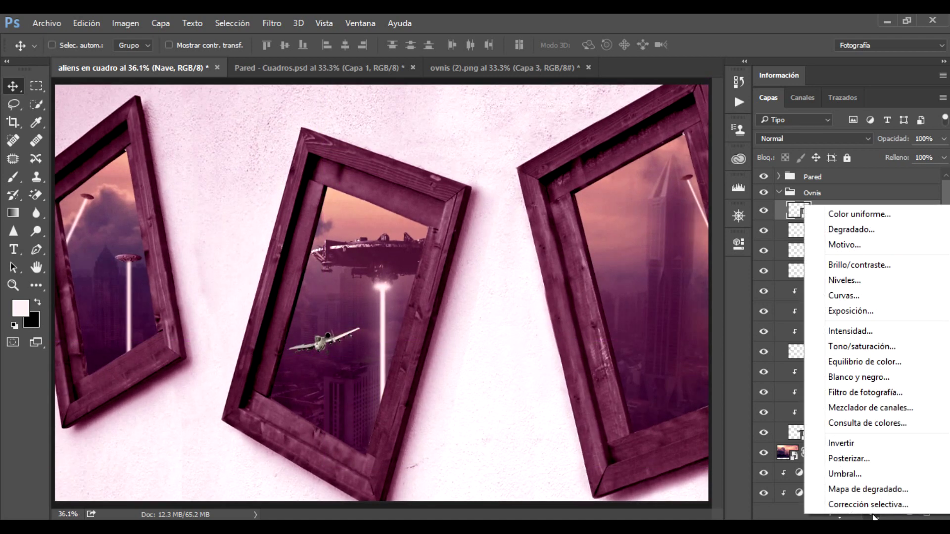
left_click(138, 23)
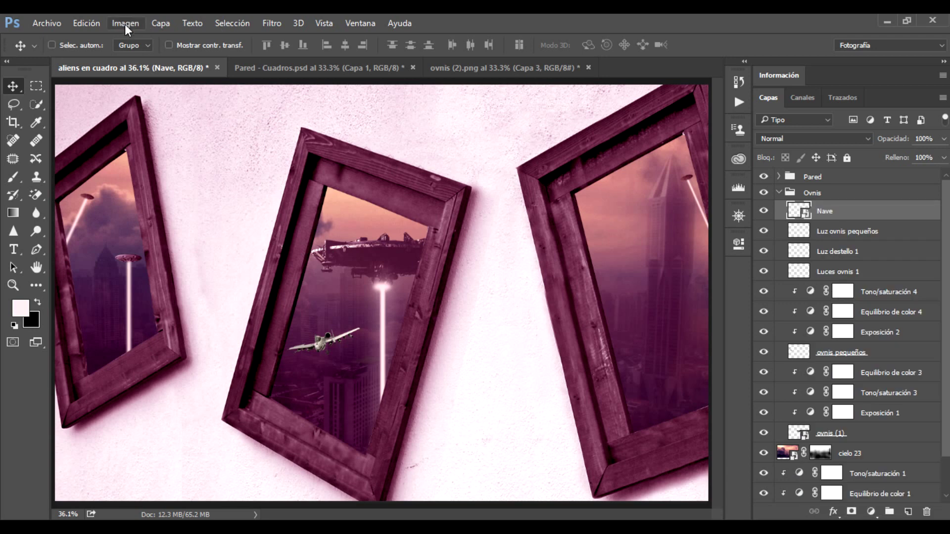
left_click(125, 25)
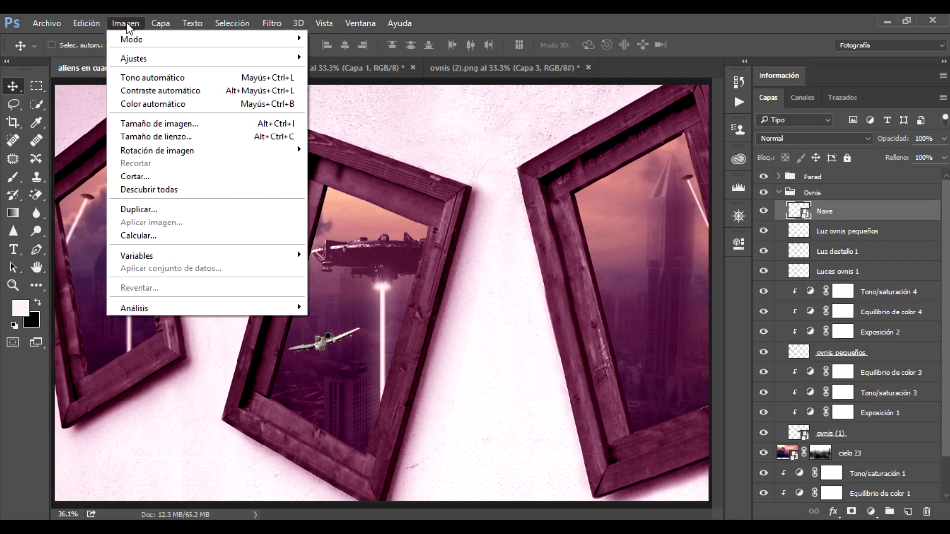
mouse_move(134, 58)
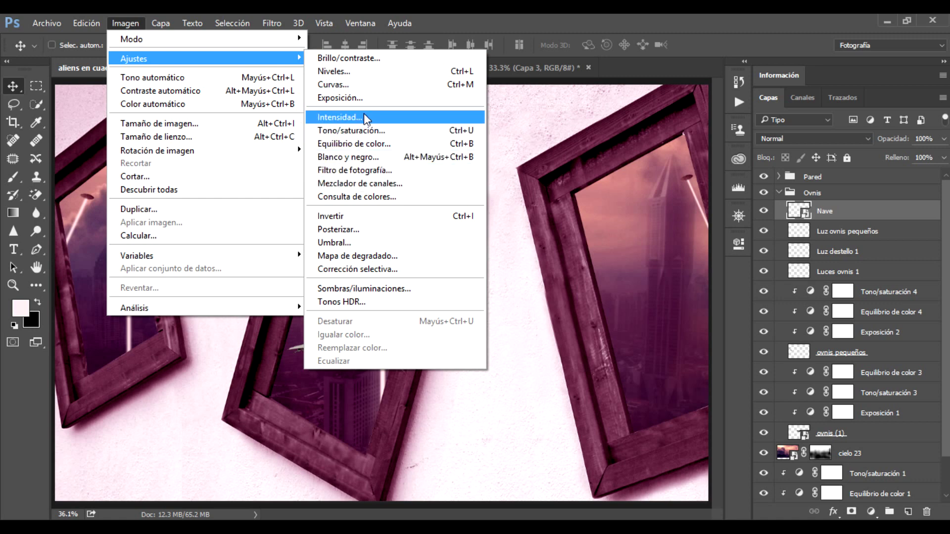
left_click(365, 131)
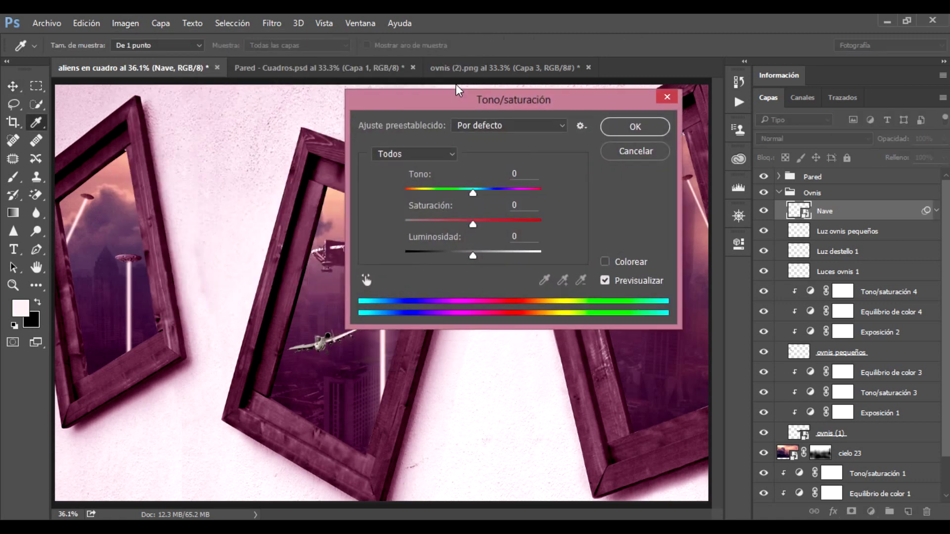
left_click_drag(456, 94, 524, 43)
left_click_drag(495, 155, 494, 155)
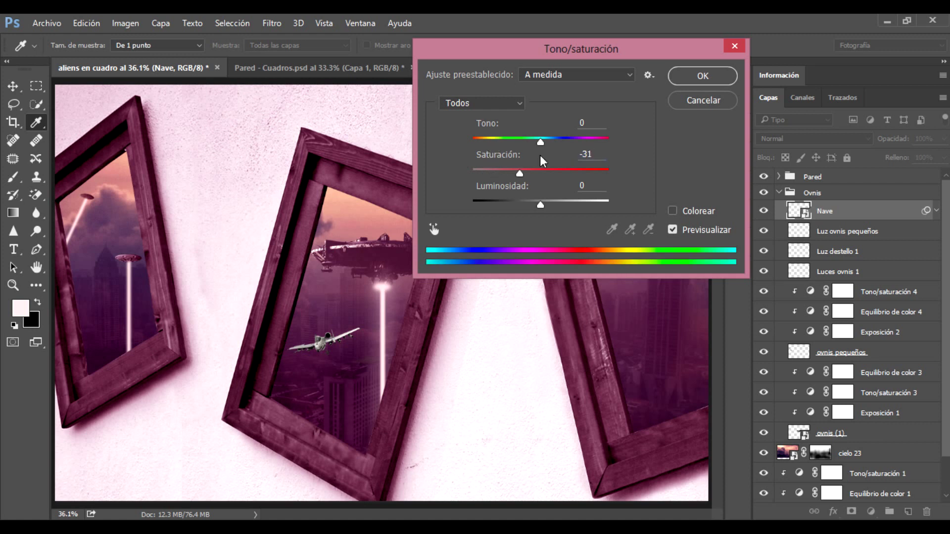
left_click(584, 154)
key("Up")
type("-15")
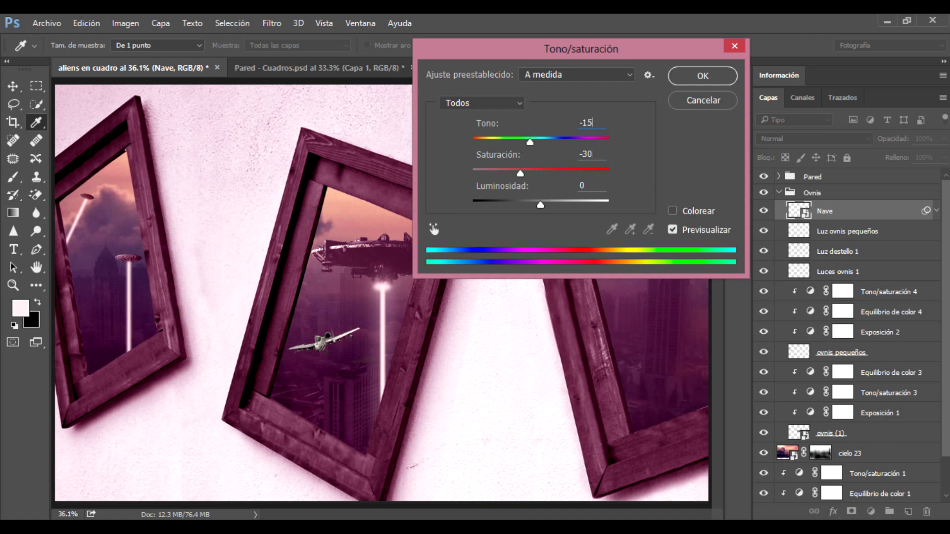
key("Return")
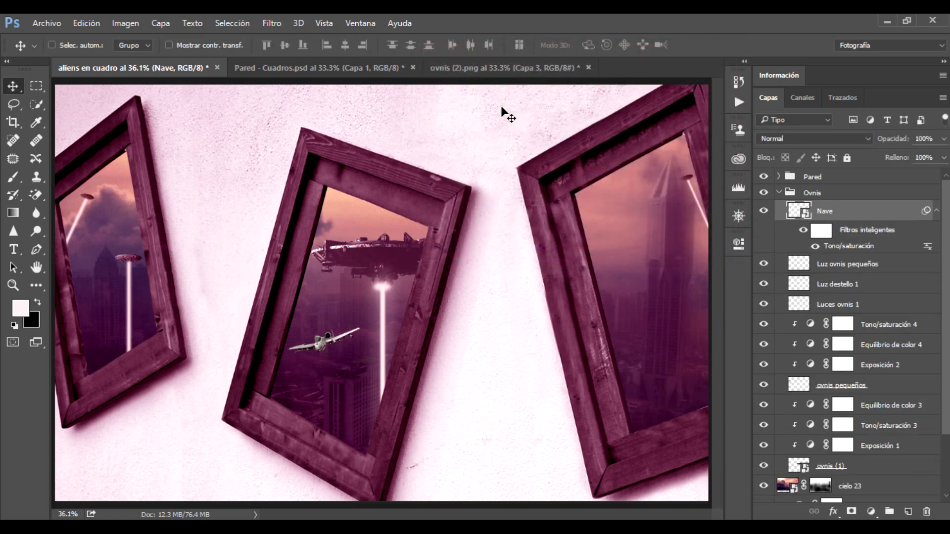
Lower the jet's brightness to -48 with Brightness/Contrast
left_click(136, 21)
mouse_move(134, 58)
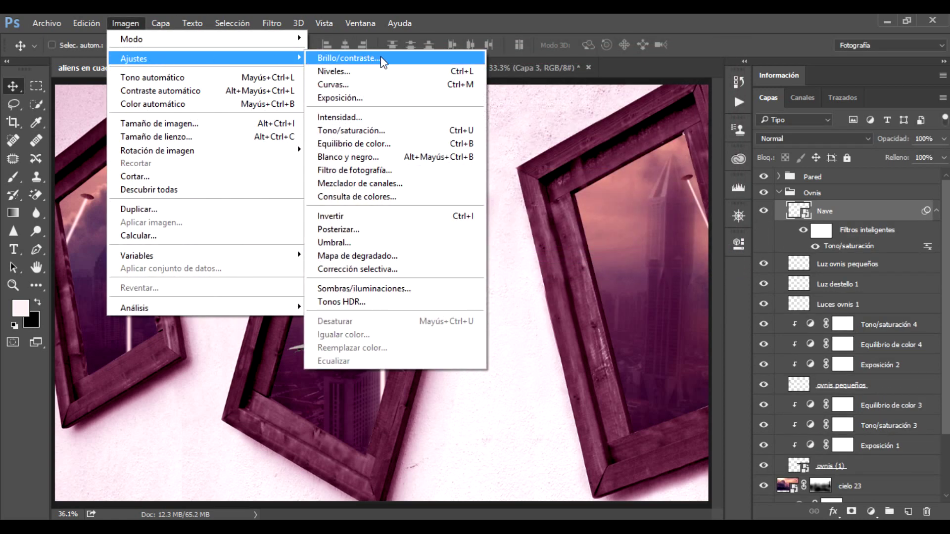
left_click(378, 60)
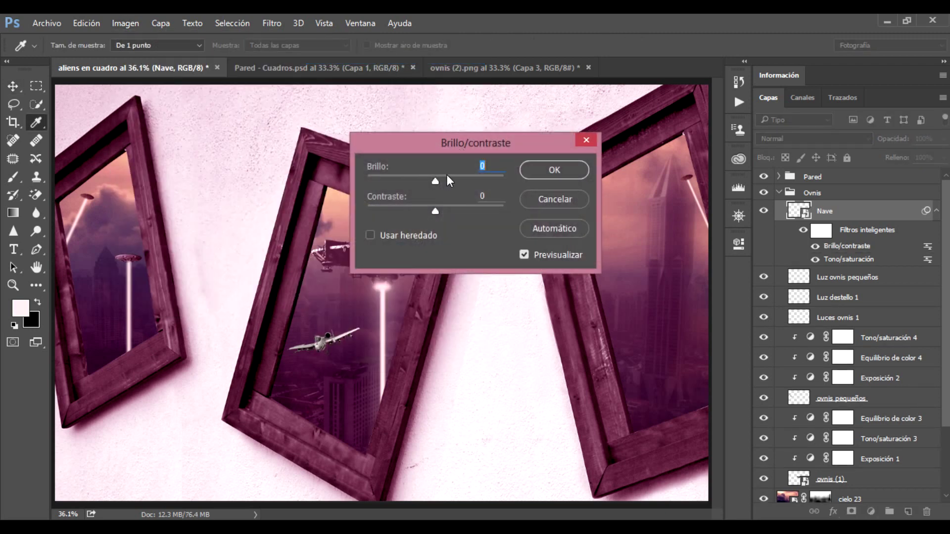
type("-48")
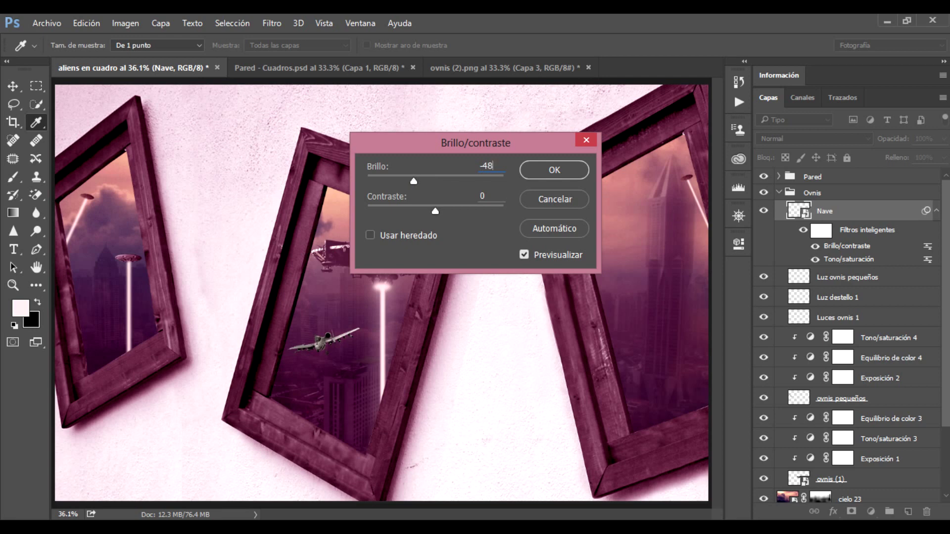
left_click(542, 170)
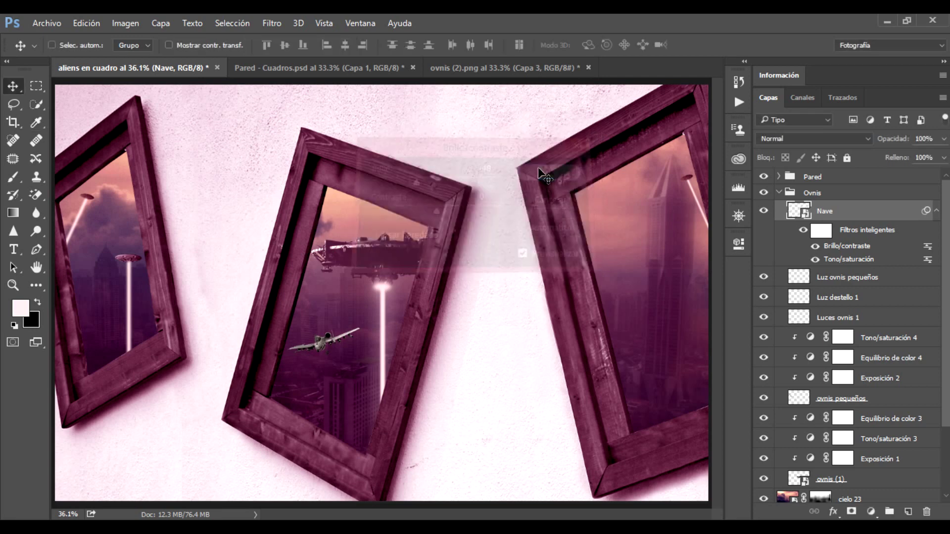
left_click(123, 22)
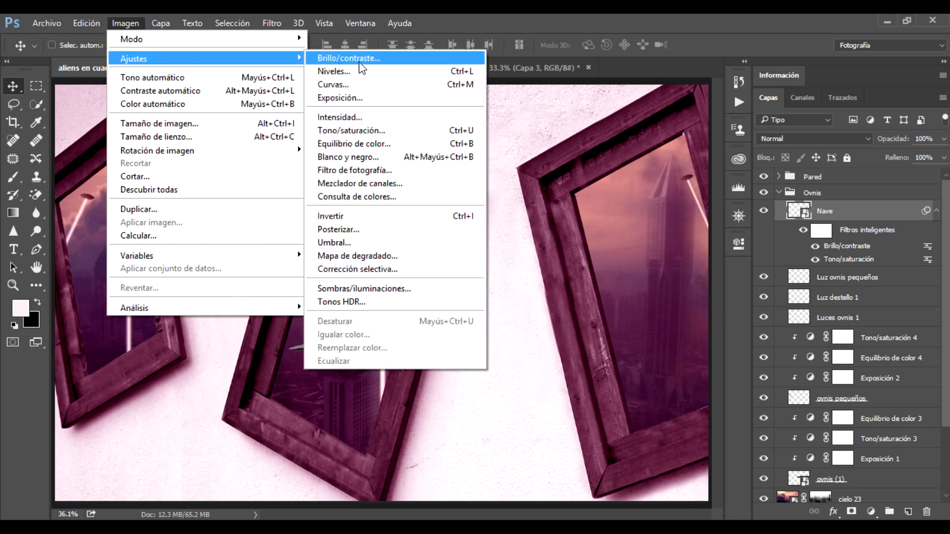
mouse_move(204, 58)
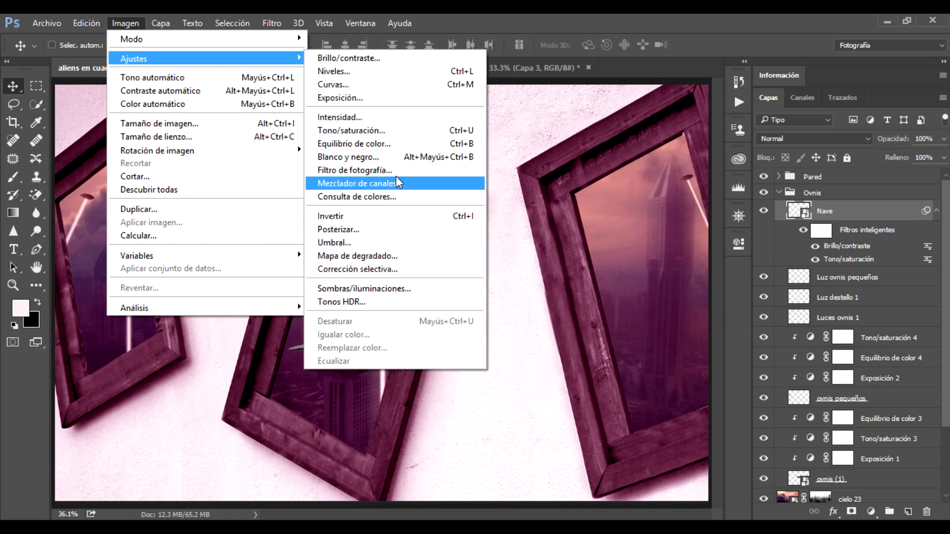
Set the jet's Color Balance midtones to cyan-red +35 and magenta-green -38
left_click(379, 144)
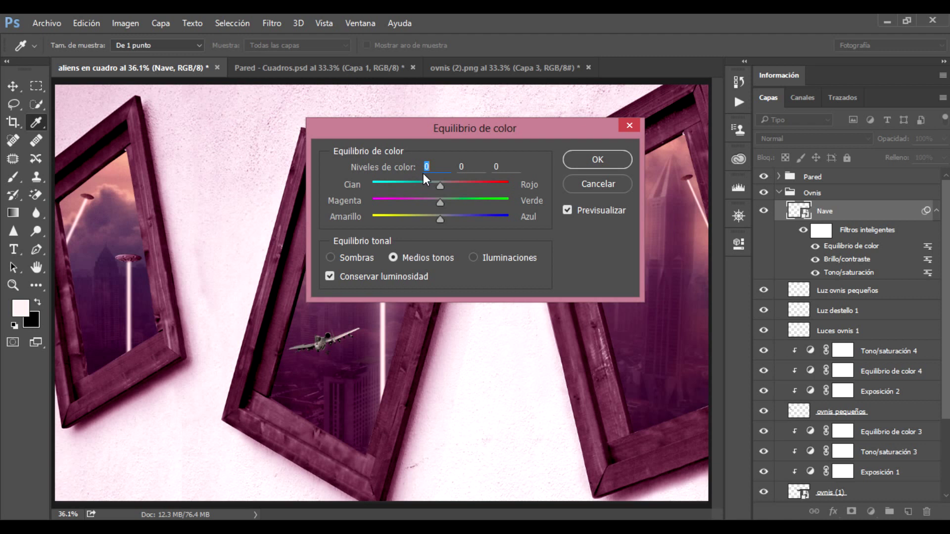
type("35")
key("Tab")
type("-")
type("38")
Set the Color Balance highlights to cyan-red 20 and magenta-green -5
left_click(477, 258)
left_click(427, 167)
type("20")
left_click(461, 166)
type("-5")
Set the shadows to cyan-red 5 and magenta-green -10, apply, and review the filter
left_click(371, 256)
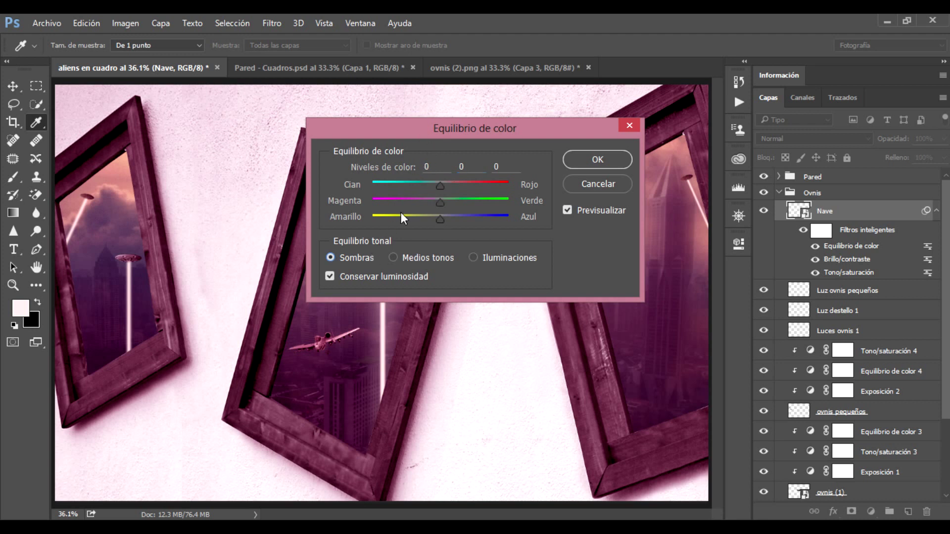
left_click(437, 171)
type("10")
key("BackSpace")
key("BackSpace")
type("5")
key("Tab")
type("-1")
type("0")
left_click(603, 167)
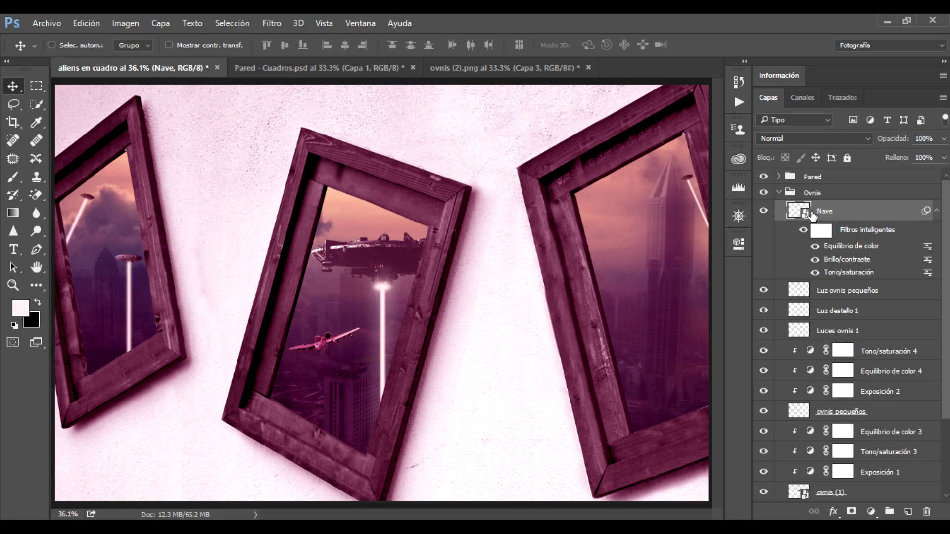
double_click(867, 247)
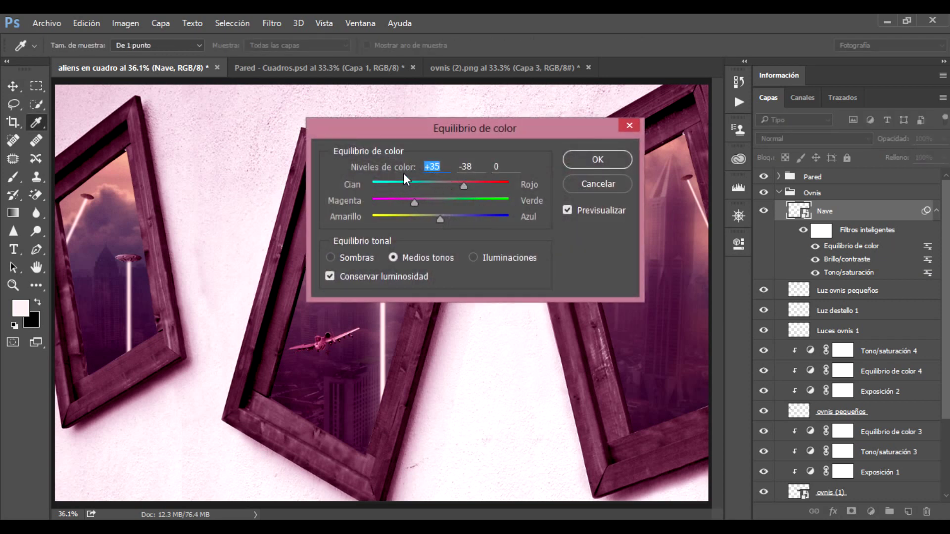
left_click(599, 159)
Duplicate the jet layer as Nave copia and rasterize it
key("ctrl+j")
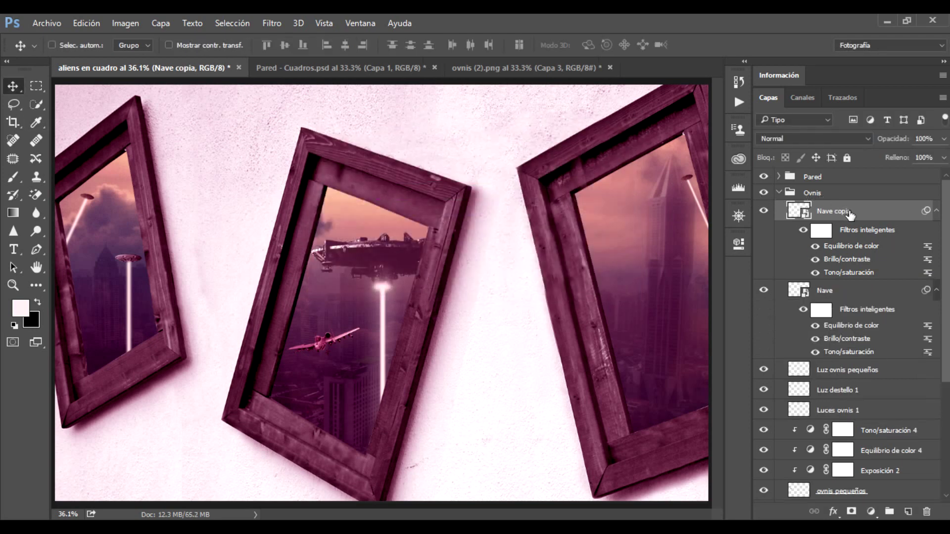
right_click(860, 213)
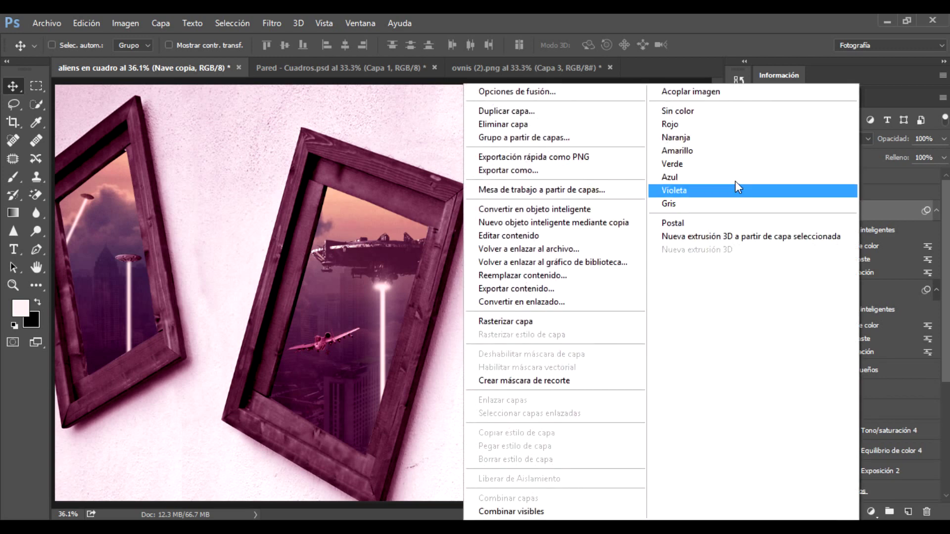
left_click(519, 326)
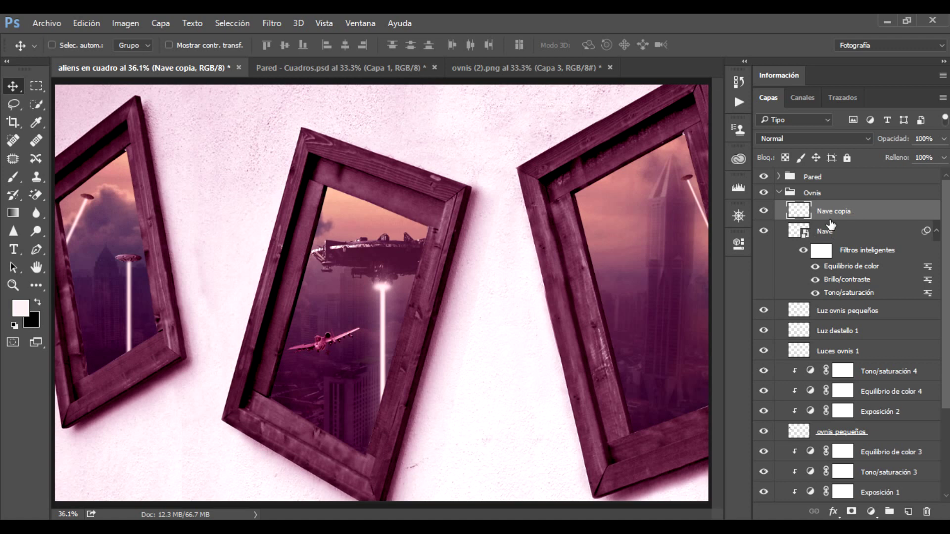
Apply a Motion Blur of 30° angle and 30 px distance, undoing to compare
left_click(271, 23)
mouse_move(292, 177)
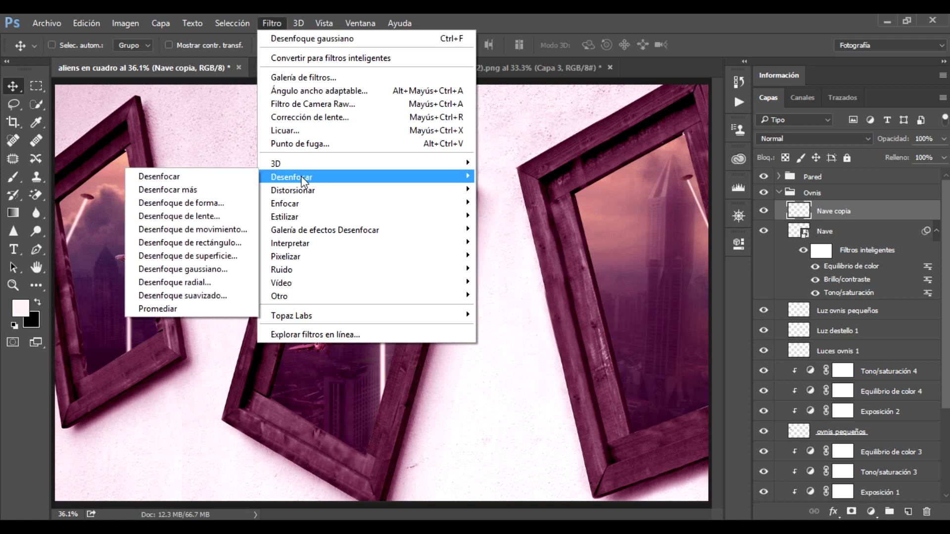
left_click(196, 229)
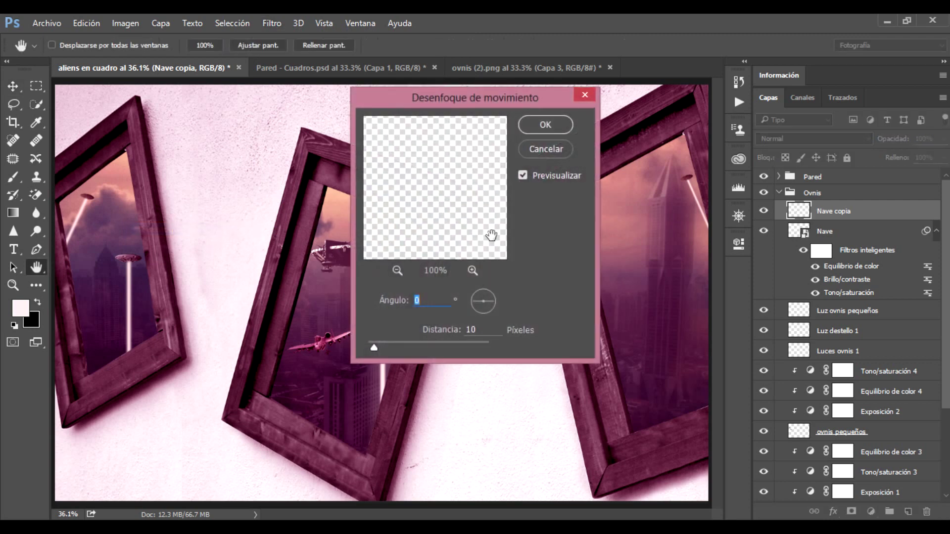
left_click_drag(514, 95, 638, 76)
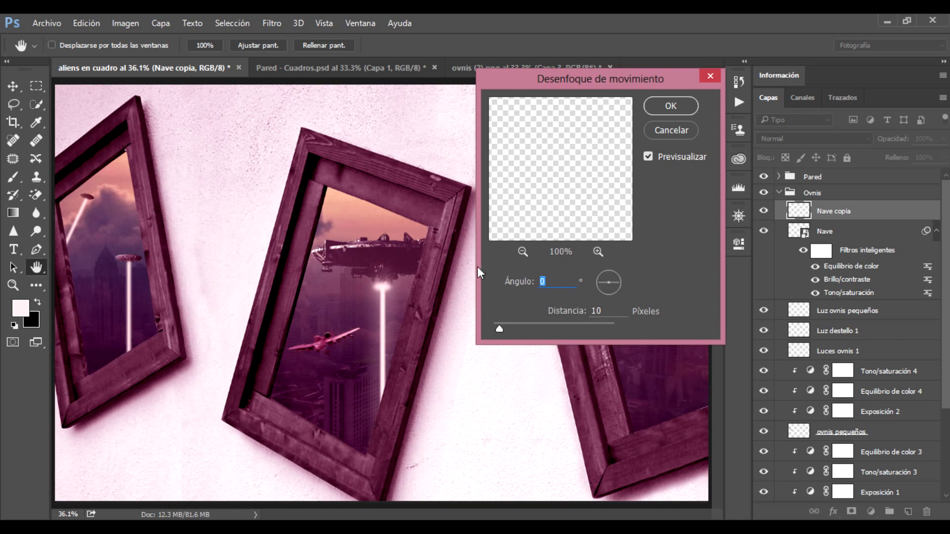
type("30")
key("Tab")
type("30")
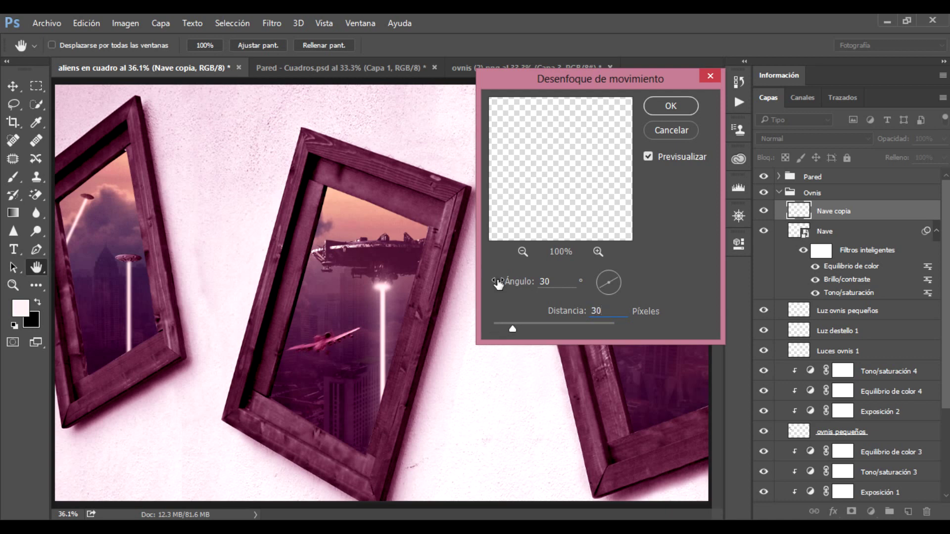
left_click(673, 106)
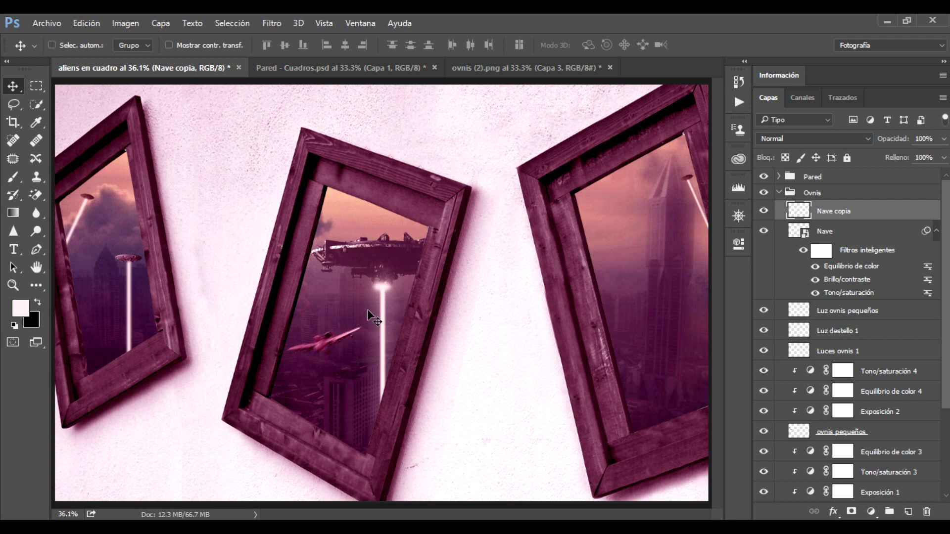
key("ctrl+z")
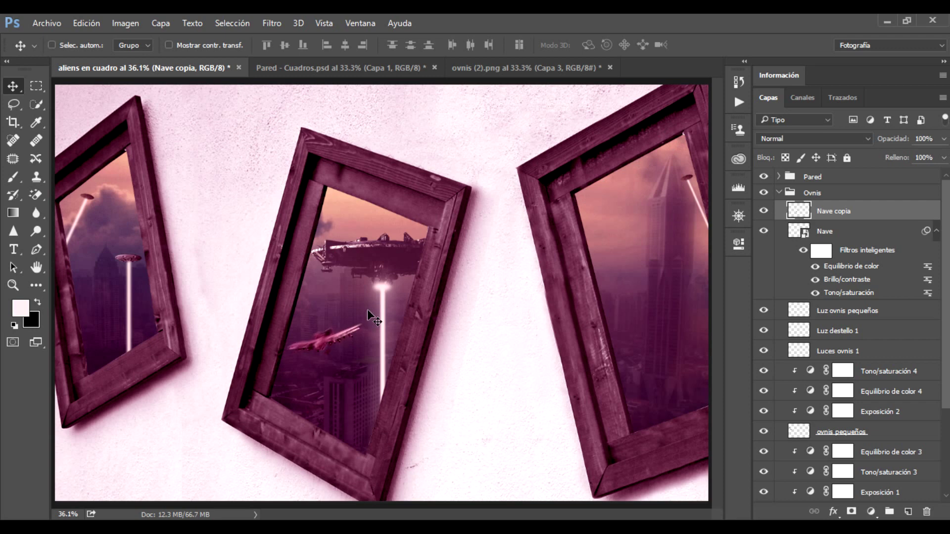
key("ctrl+z")
key("ctrl+z")
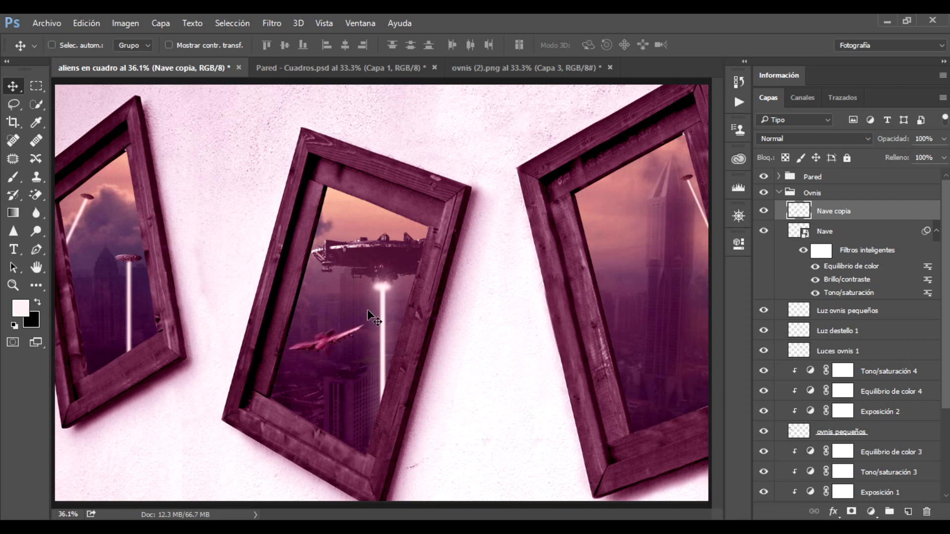
key("ctrl+z")
key("ctrl+z")
key("ctrl+z")
key("ctrl+z")
Add a layer mask to Nave copia and set a brush to 50% opacity, about 83 px
left_click(851, 513)
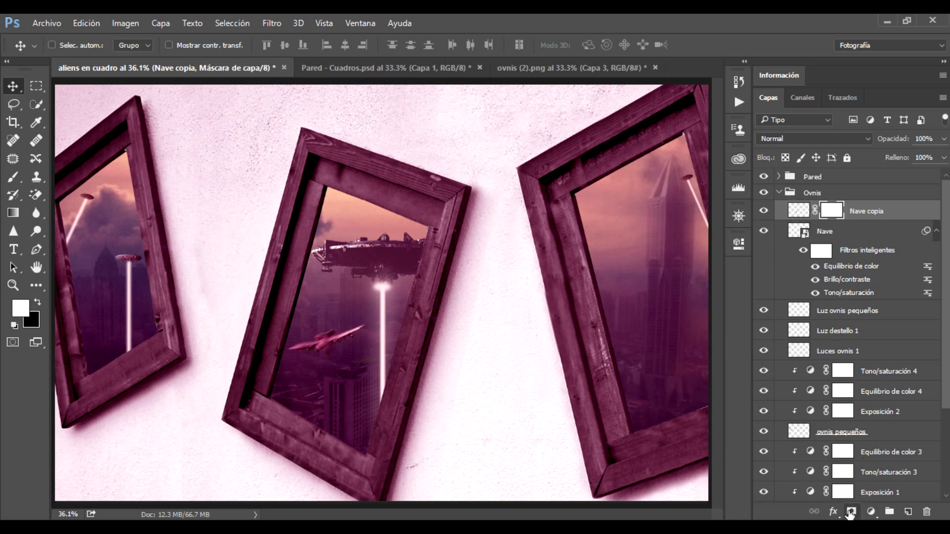
left_click(13, 177)
scroll(340, 338, "up", 3)
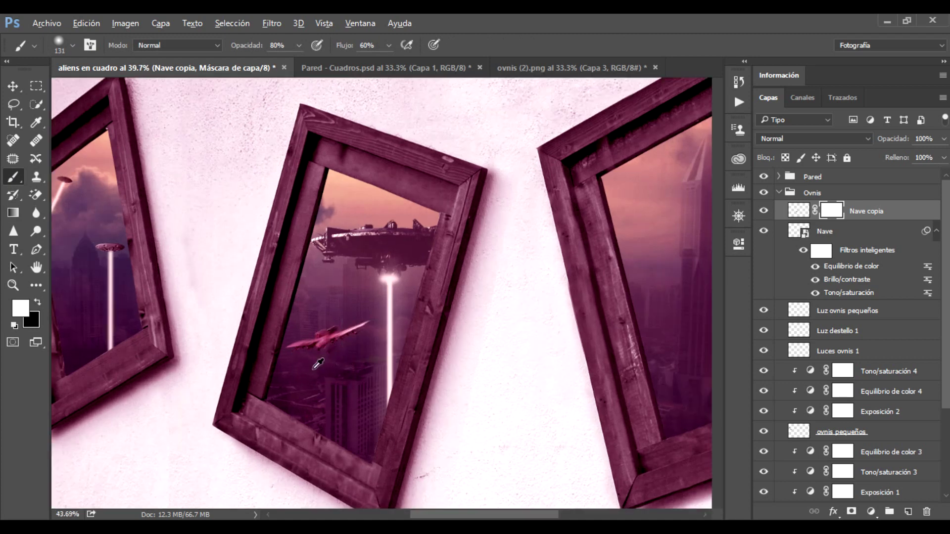
scroll(340, 338, "up", 3)
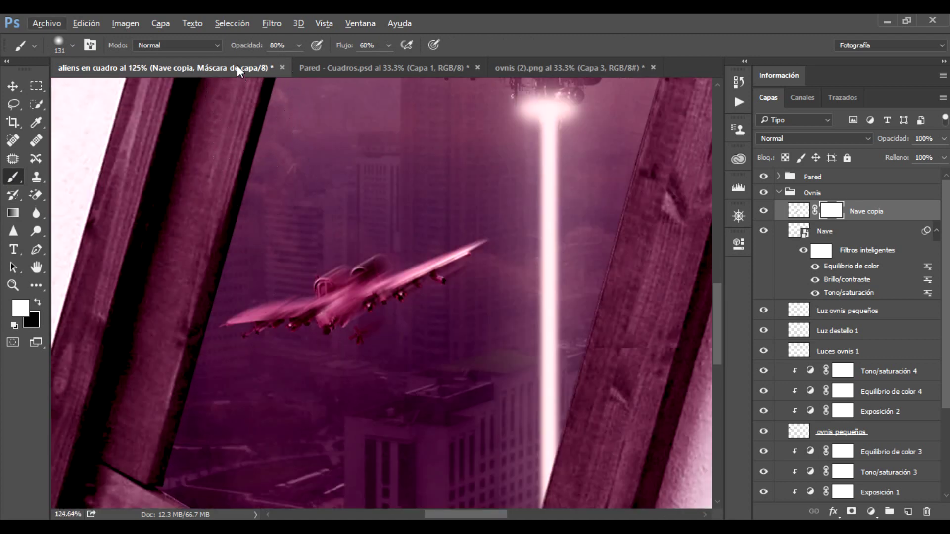
left_click(278, 45)
type("50")
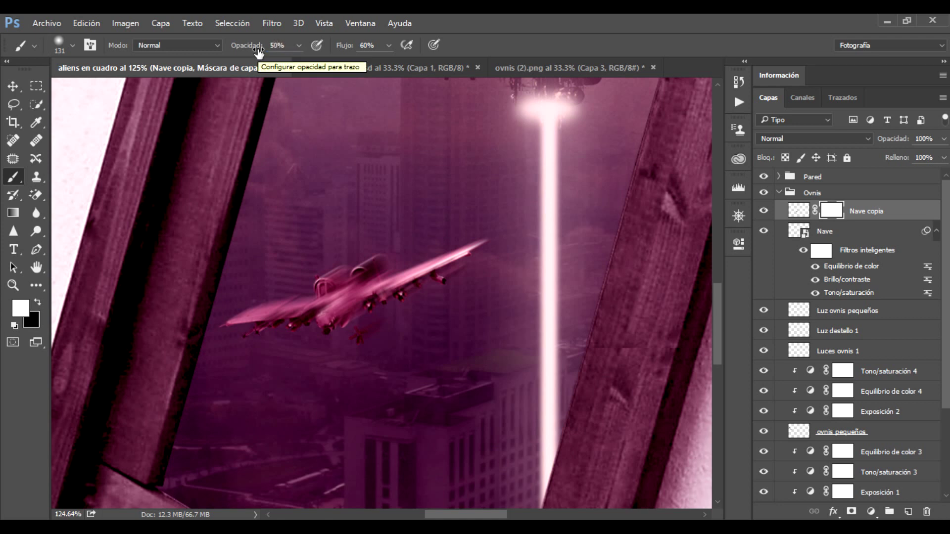
right_click(471, 321, "alt")
left_click_drag(447, 321, 450, 322)
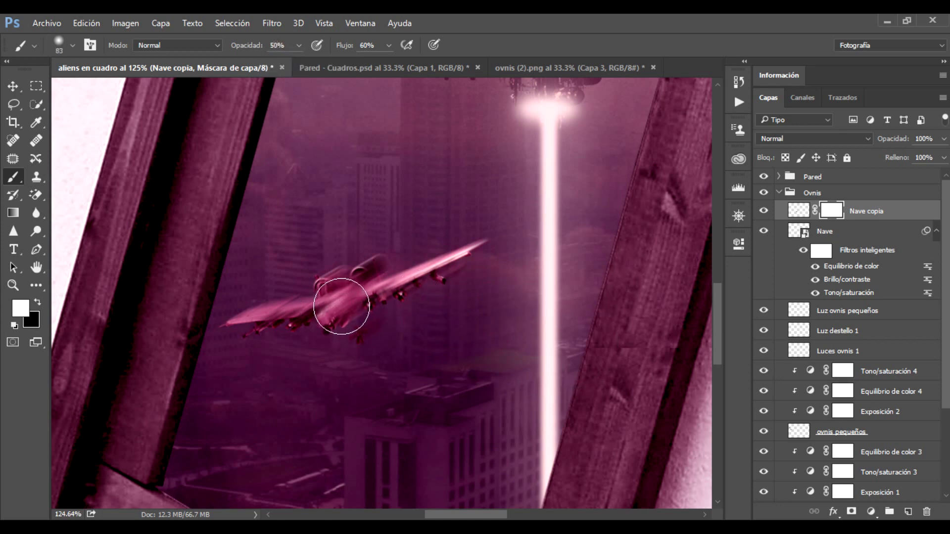
Paint black on the mask over the cockpit so the jet's front stays sharp
key("ctrl+z")
left_click(37, 302)
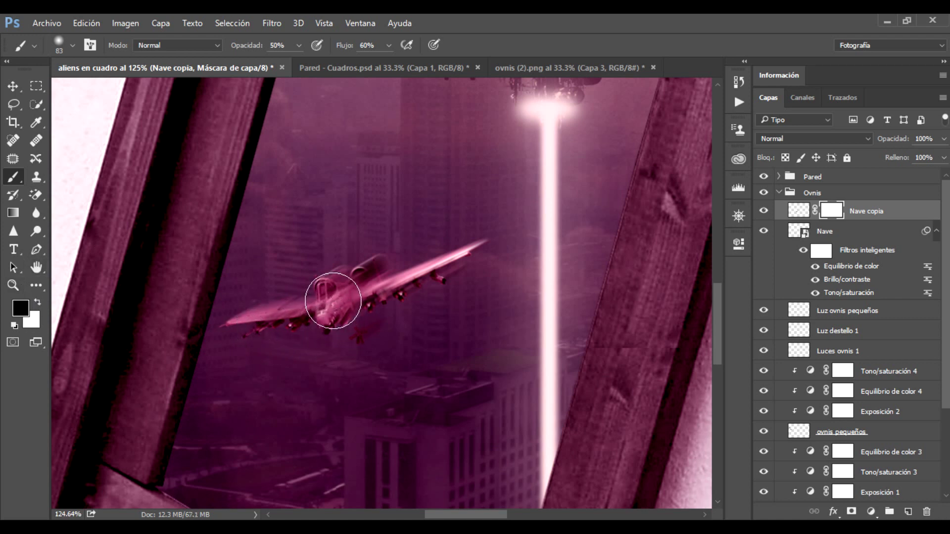
mouse_move(284, 317)
left_mouse_down()
mouse_move(333, 295)
mouse_move(425, 293)
left_mouse_up()
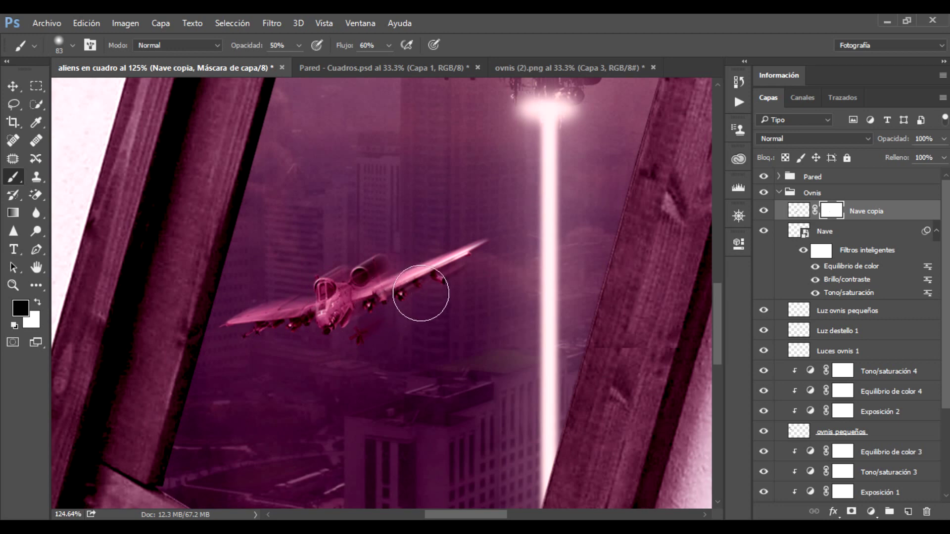
scroll(366, 318, "down", 5)
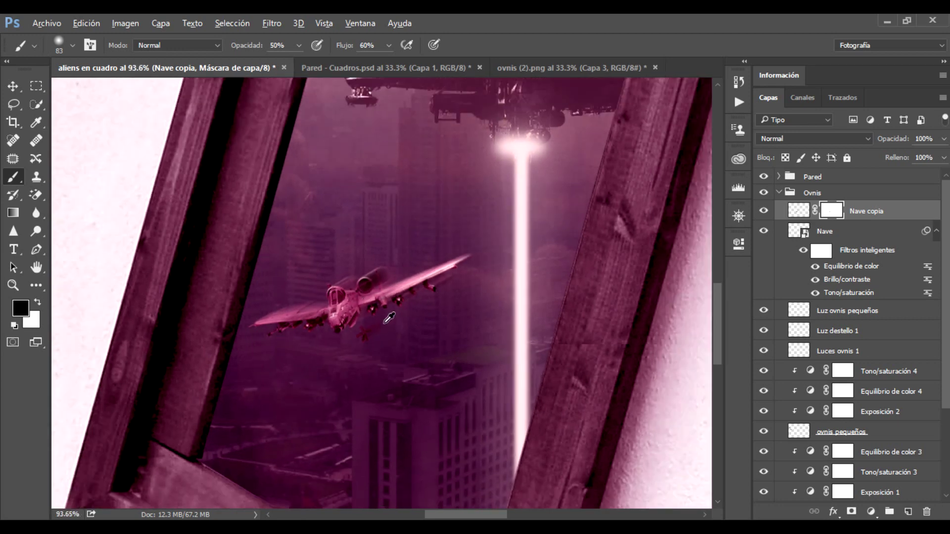
scroll(389, 322, "down", 2)
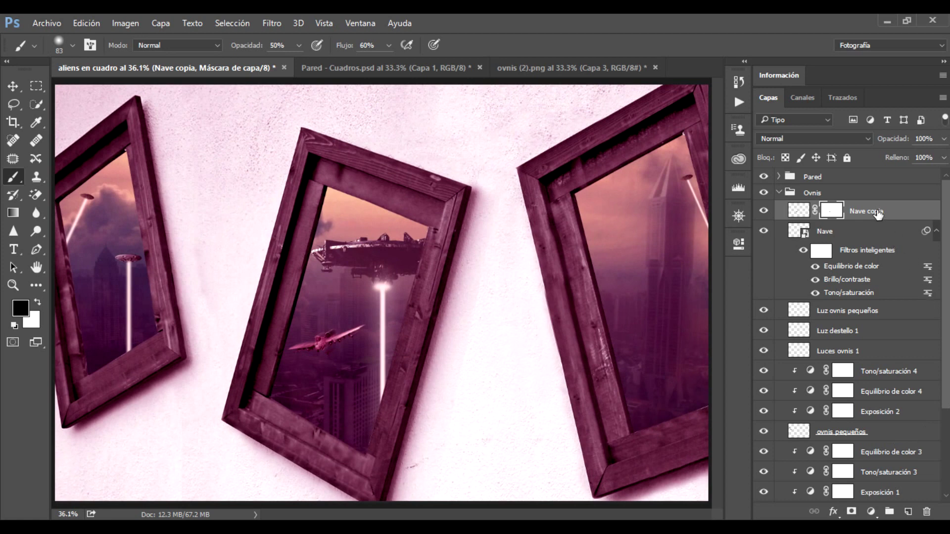
Group the Nave and Nave copia jet layers into a new group named Nave
left_click(873, 229, "shift")
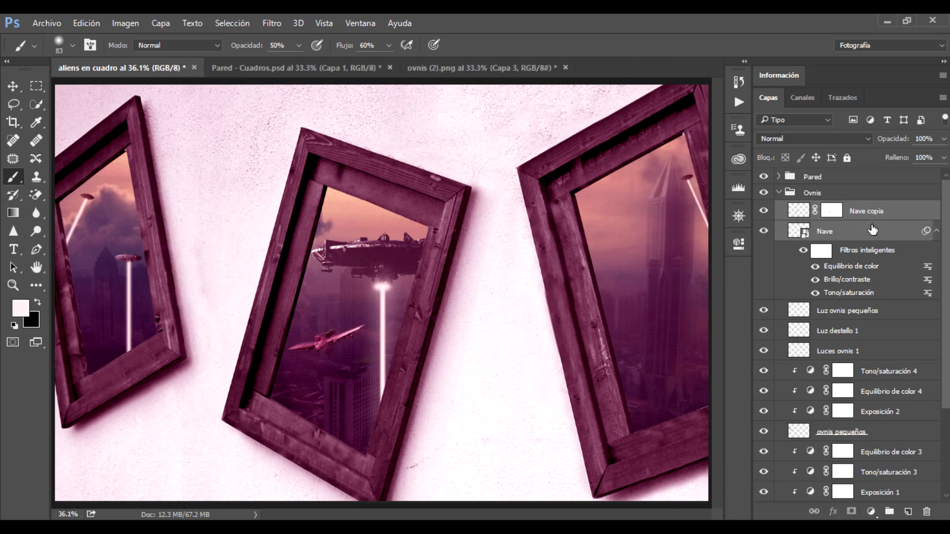
key("ctrl+g")
double_click(829, 210)
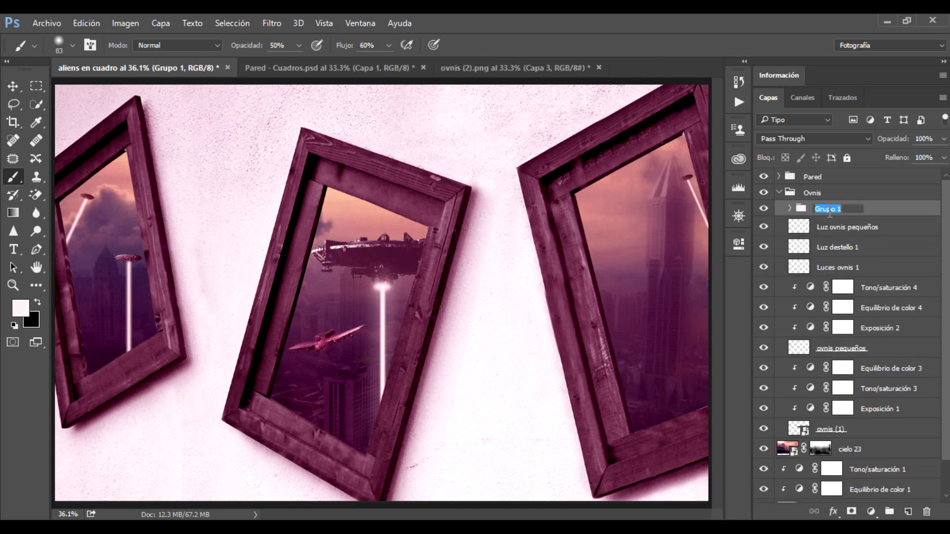
type("Nave")
key("Return")
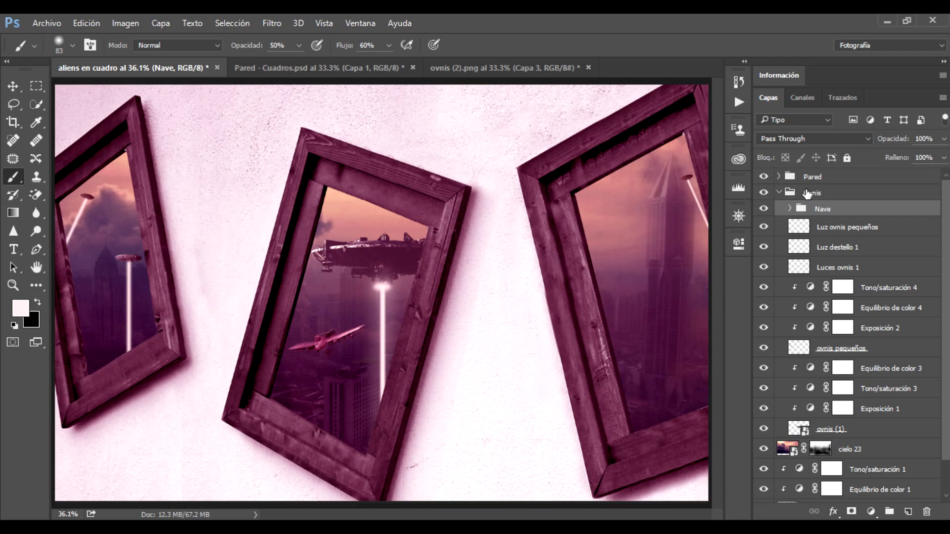
Expand the Nave group inside Ovnis and select the Nave smart object layer
left_click(780, 193)
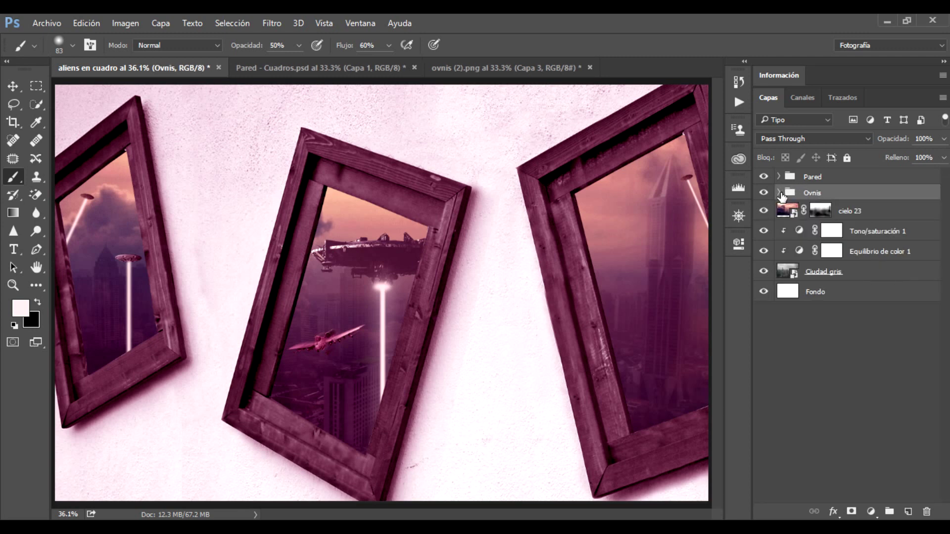
left_click(780, 192)
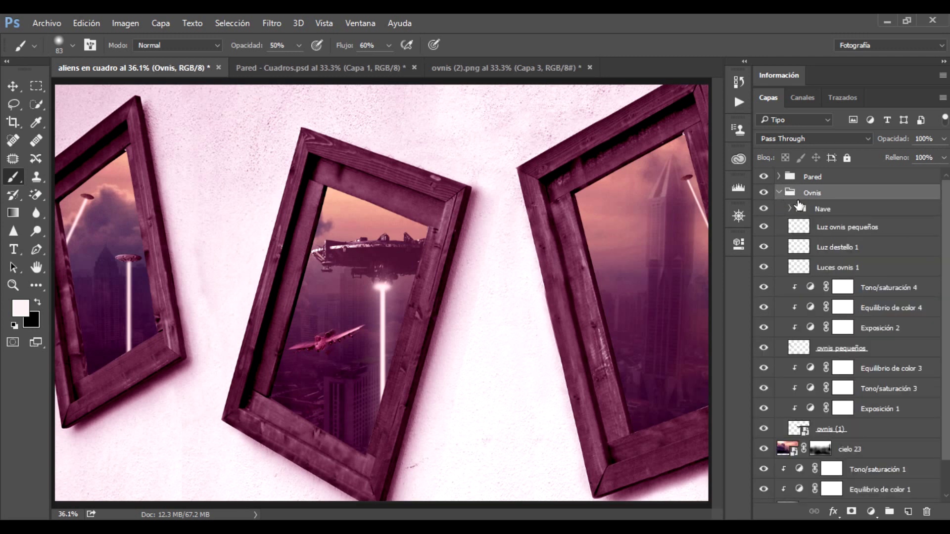
scroll(843, 347, "down", 2)
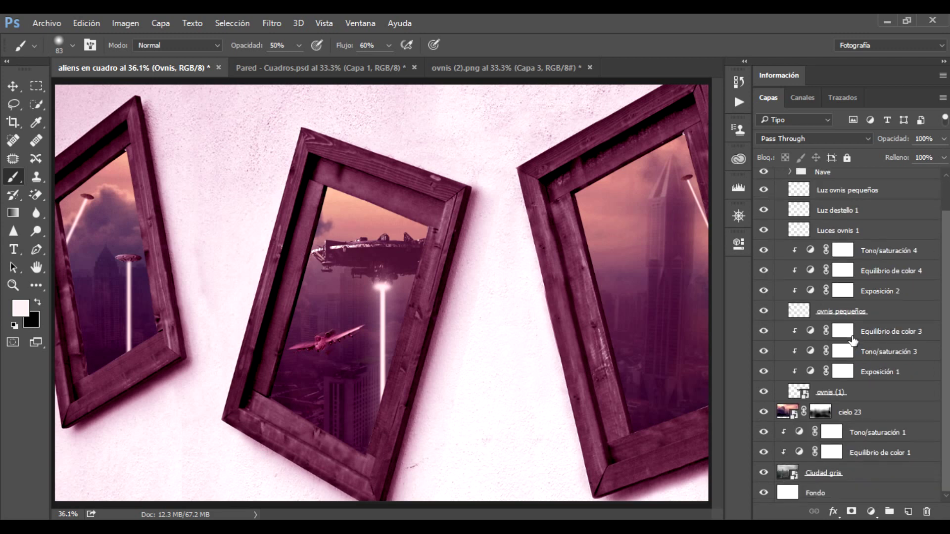
scroll(845, 345, "up", 2)
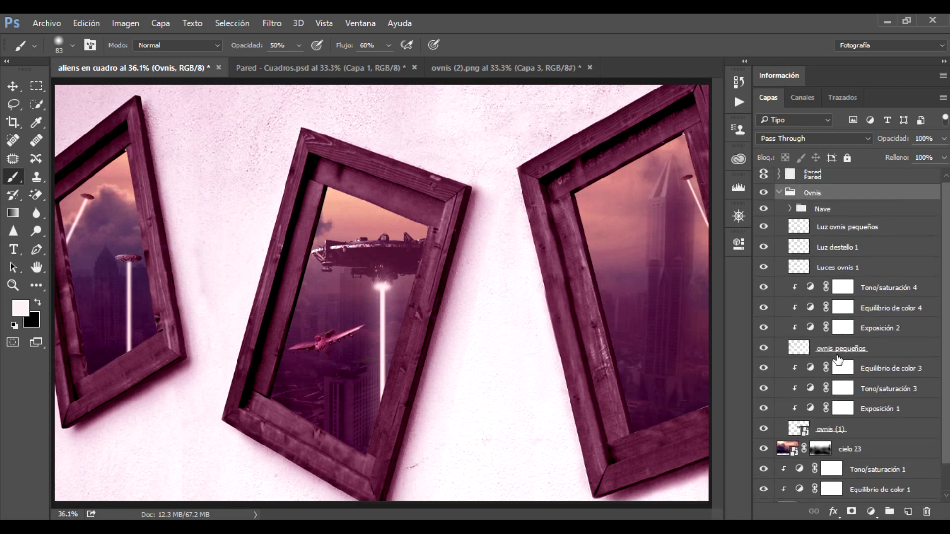
left_click(790, 209)
left_click(879, 283)
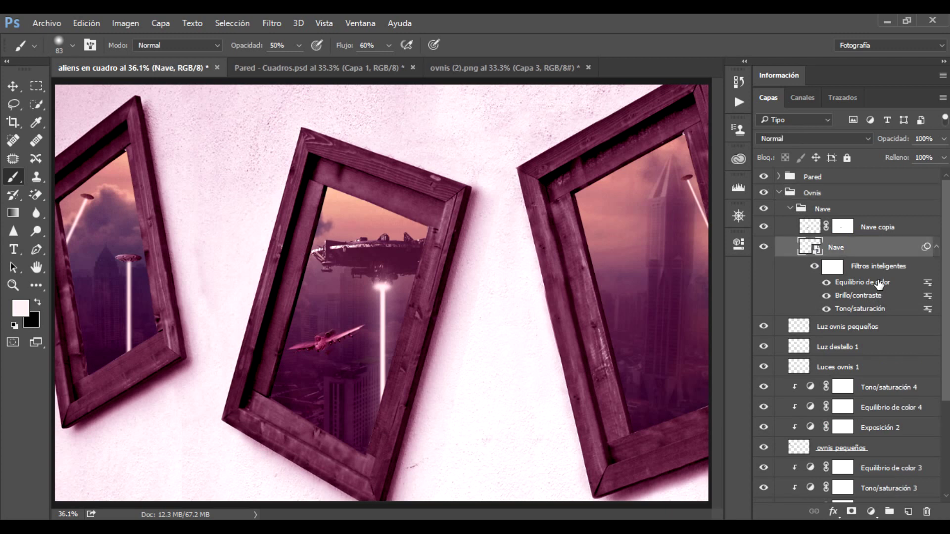
Adjust the jet's Colour Balance smart filter to +35, -3, +24
double_click(879, 284)
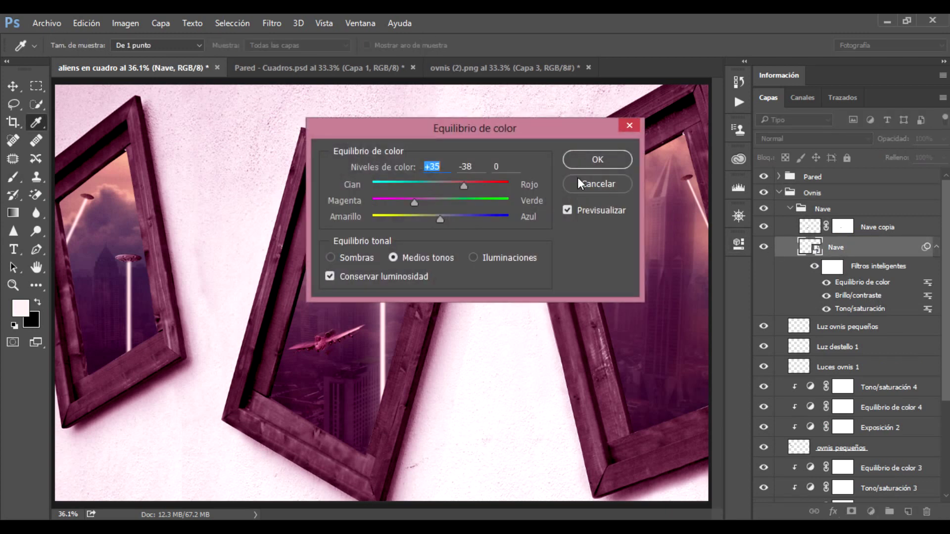
left_click_drag(501, 129, 634, 102)
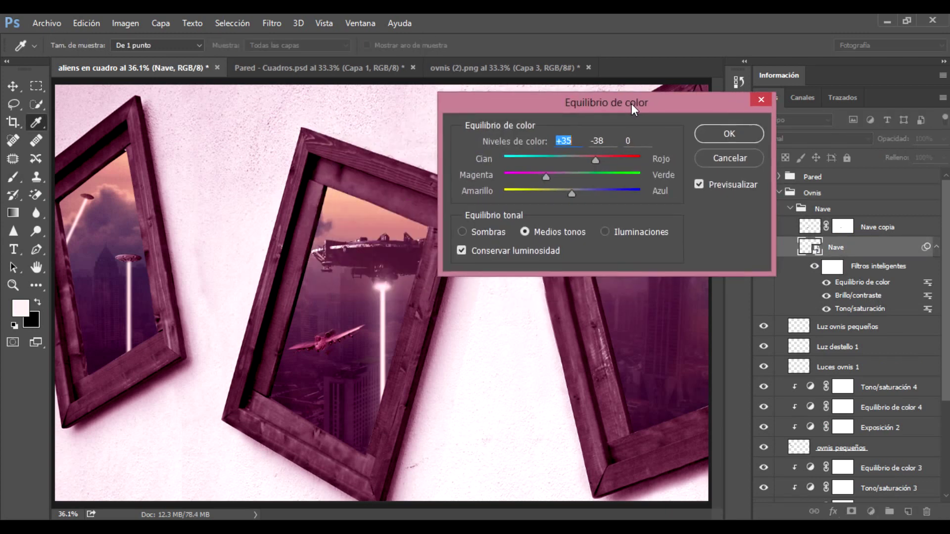
left_click(584, 195)
left_click_drag(550, 175, 560, 175)
left_click_drag(560, 175, 567, 180)
left_click_drag(565, 179, 589, 193)
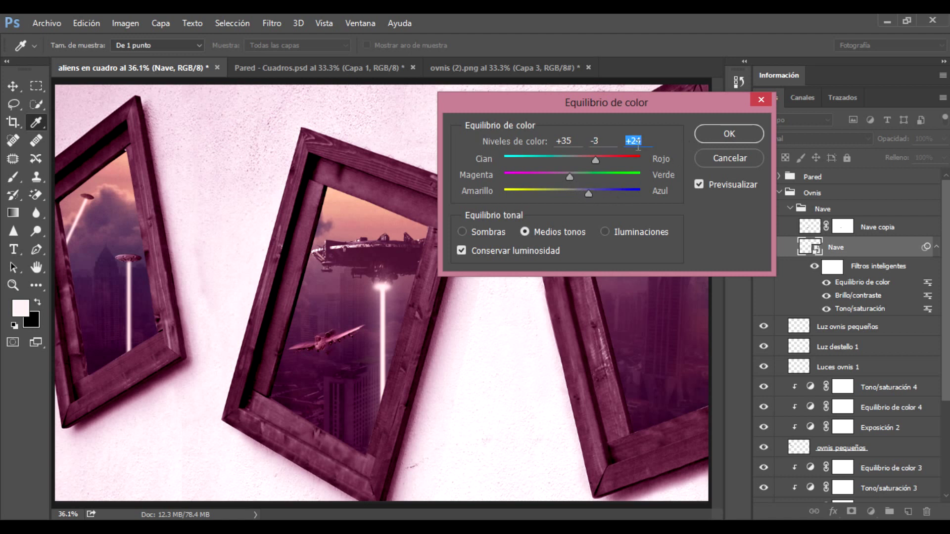
left_click(562, 142)
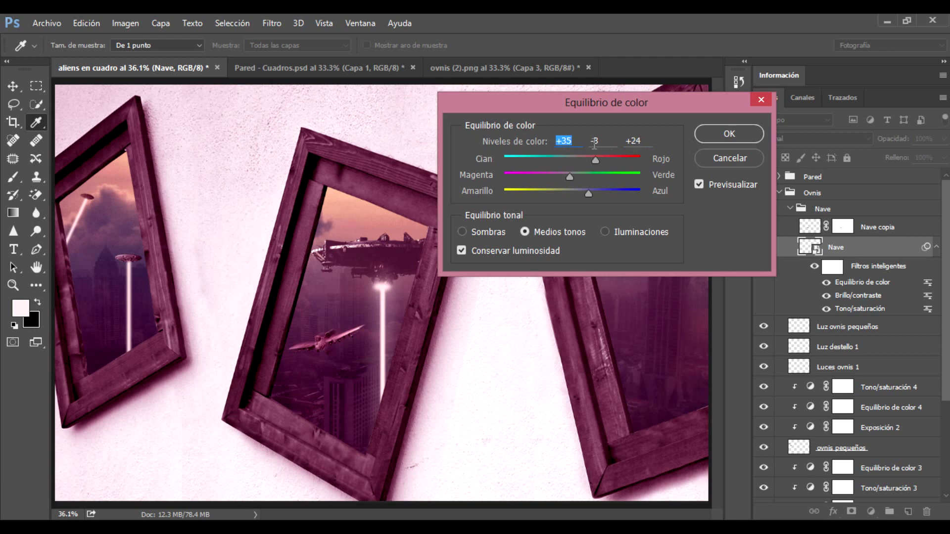
left_click(719, 134)
key("b")
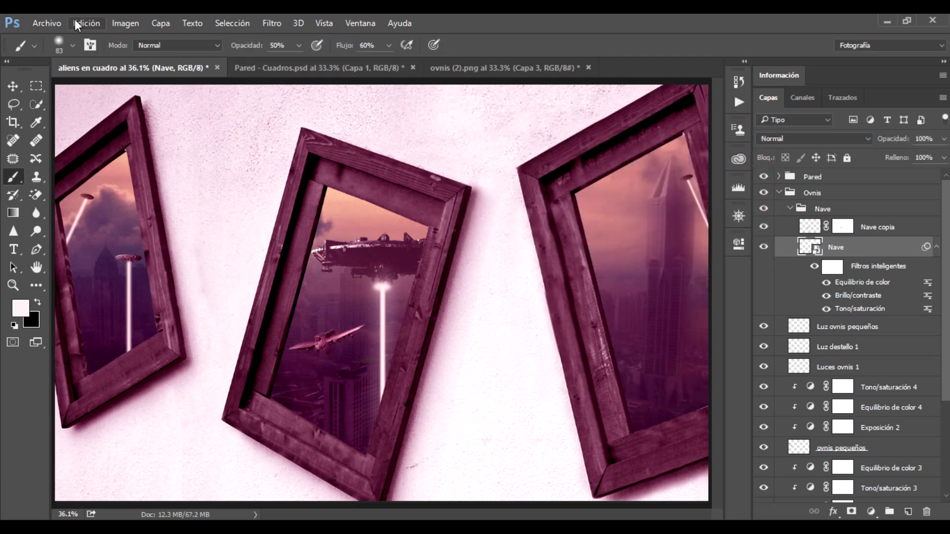
Add an Exposure adjustment to the jet with gamma 0.93
left_click(127, 22)
mouse_move(134, 58)
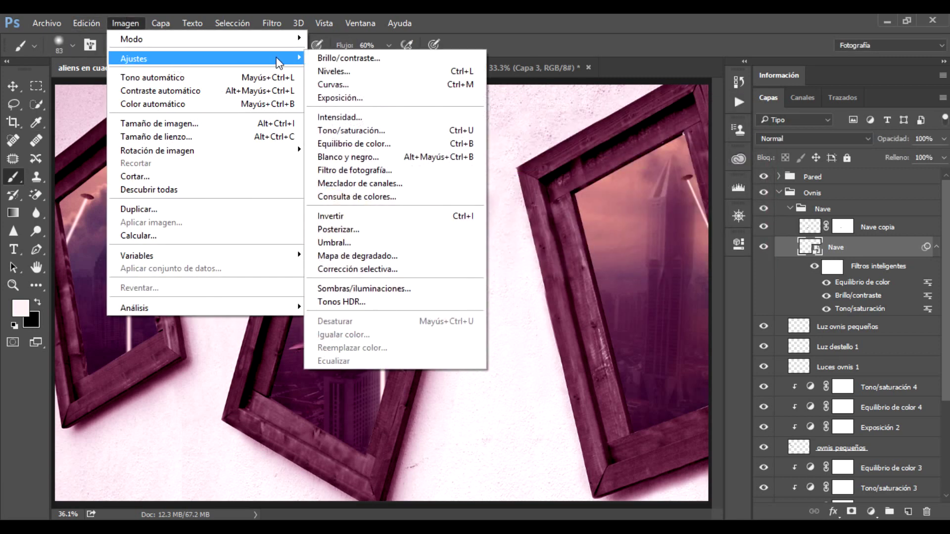
left_click(376, 98)
left_click_drag(504, 136, 647, 102)
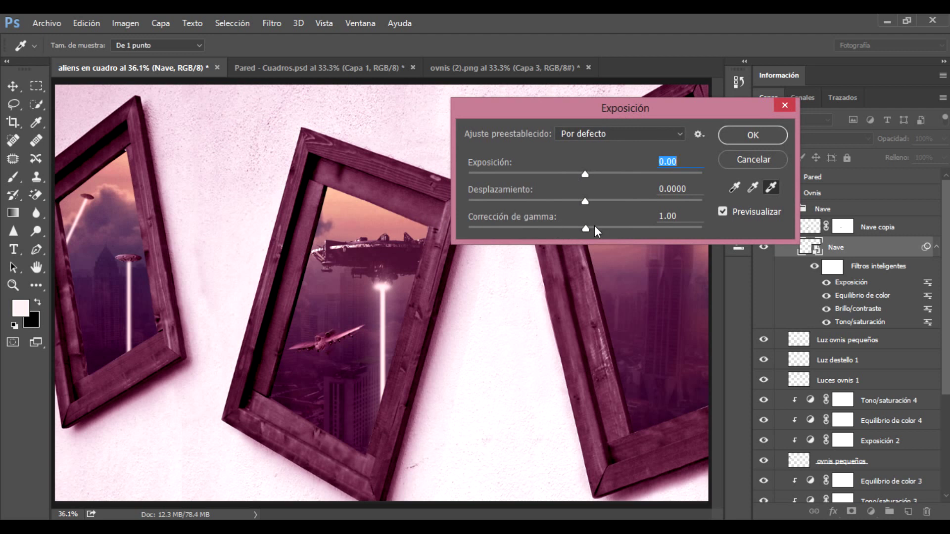
left_click(663, 217)
type("0.93")
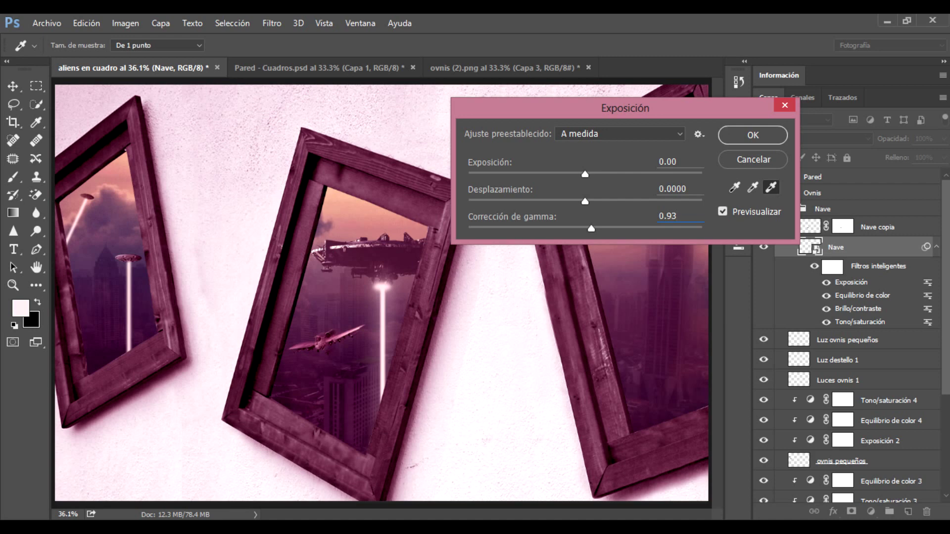
left_click(741, 136)
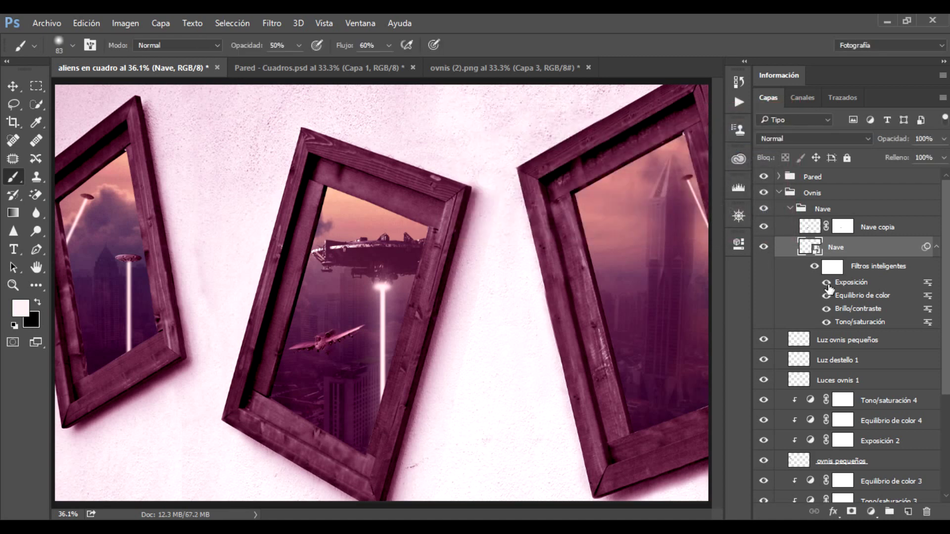
Collapse the Nave and Ovnis groups and target the cielo 23 layer mask
left_click(791, 210)
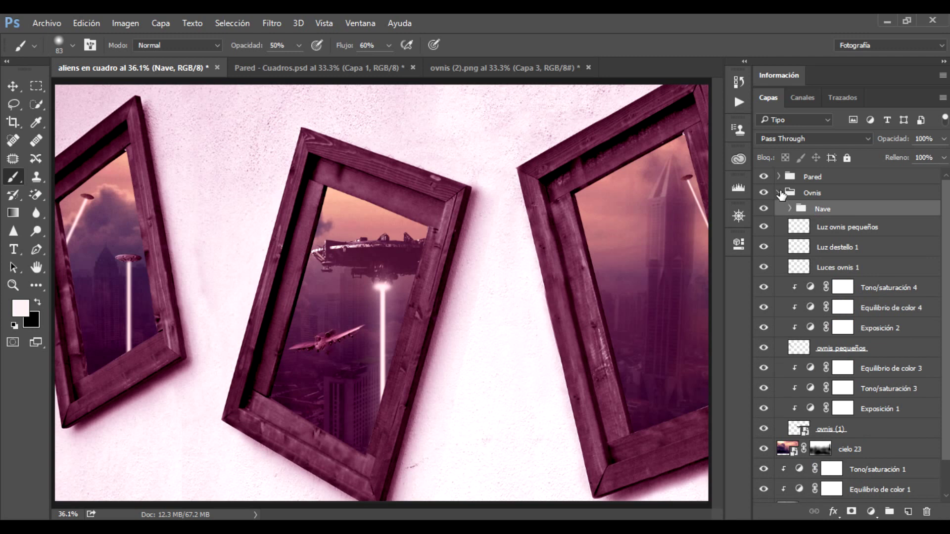
left_click(778, 194)
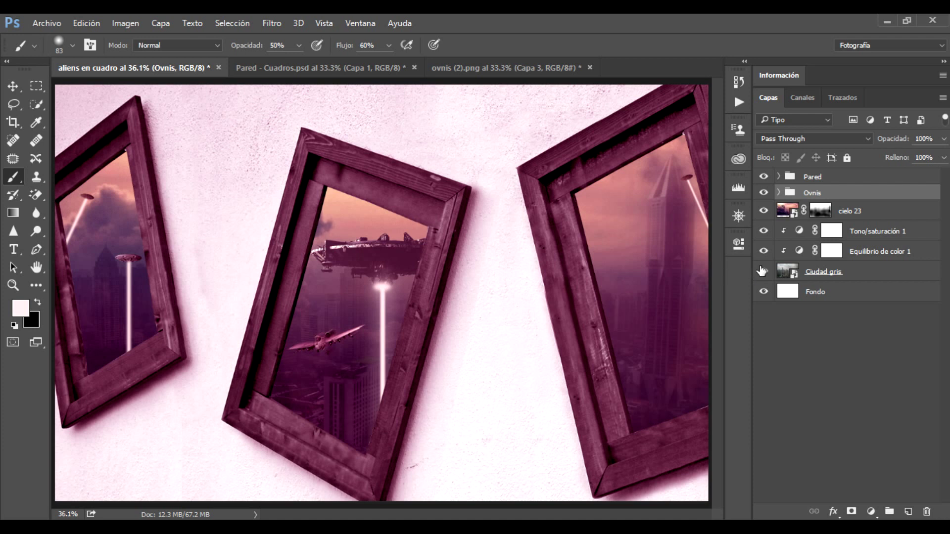
left_click(841, 275)
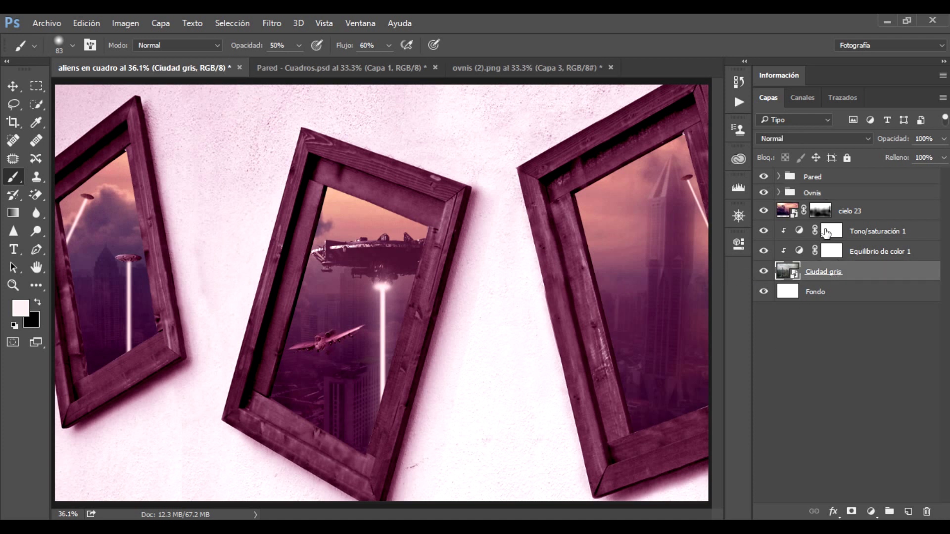
left_click(819, 213)
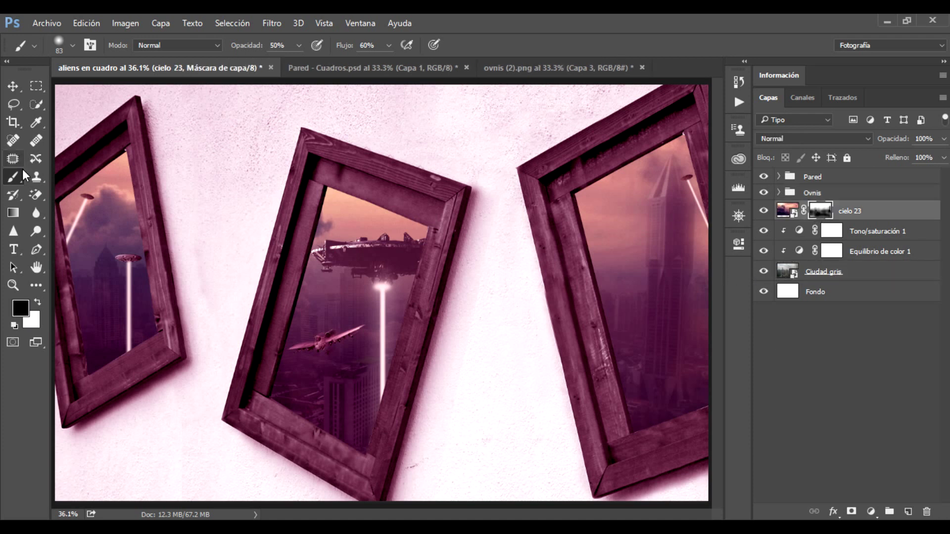
Paint black on the cielo 23 mask to reveal city towers, shrinking the brush to 161 px
left_click_drag(343, 383, 394, 375)
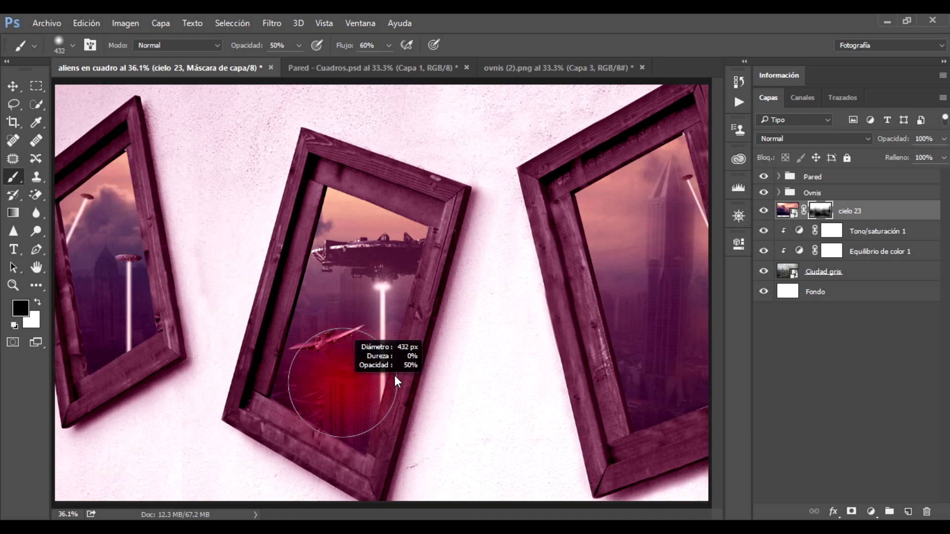
mouse_move(118, 298)
left_mouse_down()
mouse_move(85, 297)
mouse_move(127, 339)
mouse_move(132, 307)
left_mouse_up()
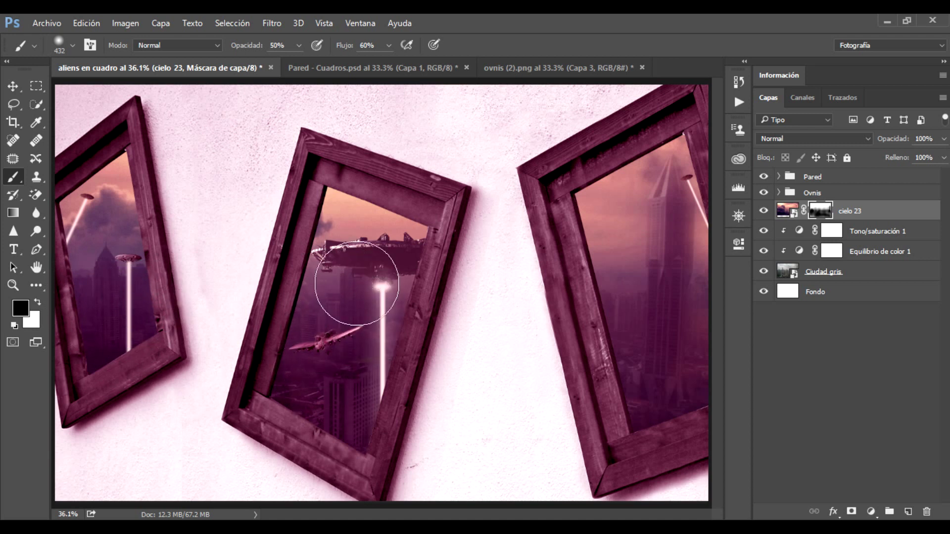
left_click_drag(358, 306, 314, 355)
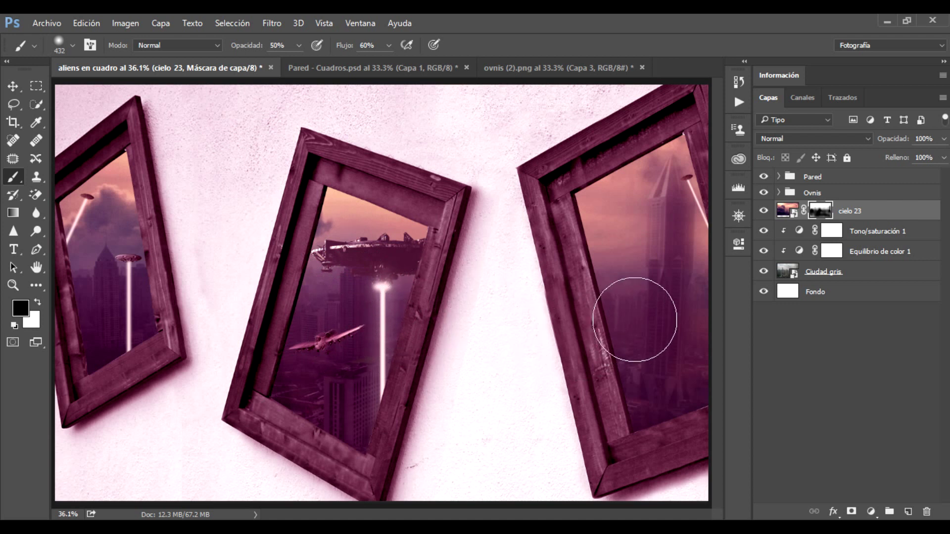
right_click(681, 251, "alt")
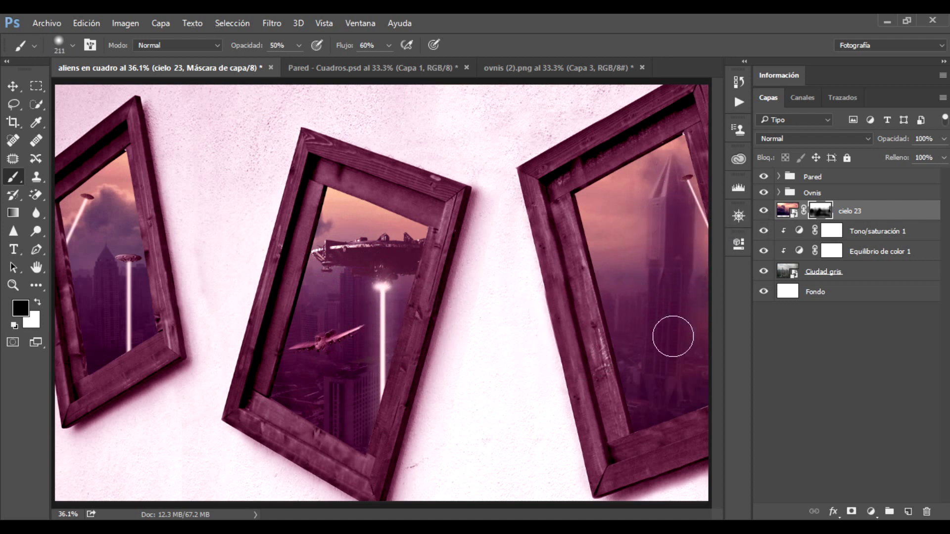
right_click(662, 276, "alt")
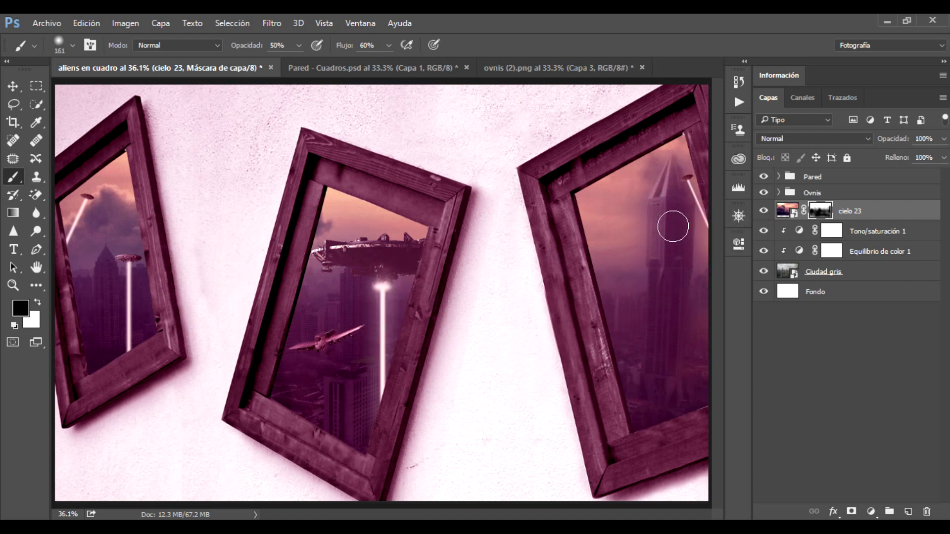
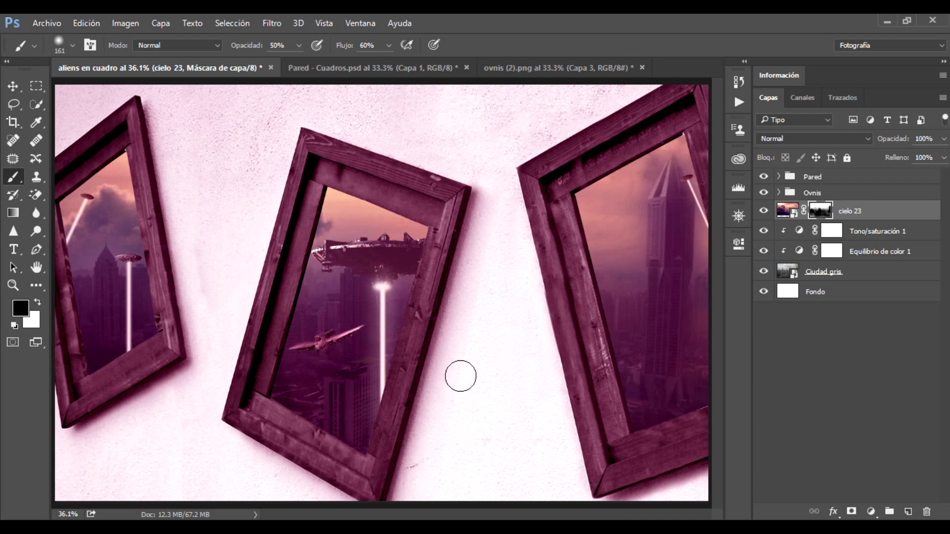
Add a new empty layer above cielo 23 and name it grietas
left_click(895, 212)
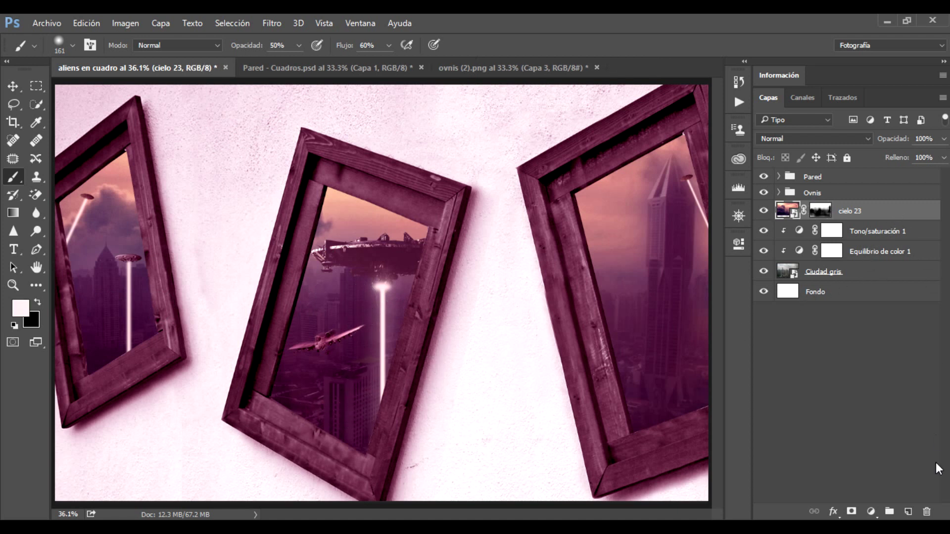
left_click(908, 512)
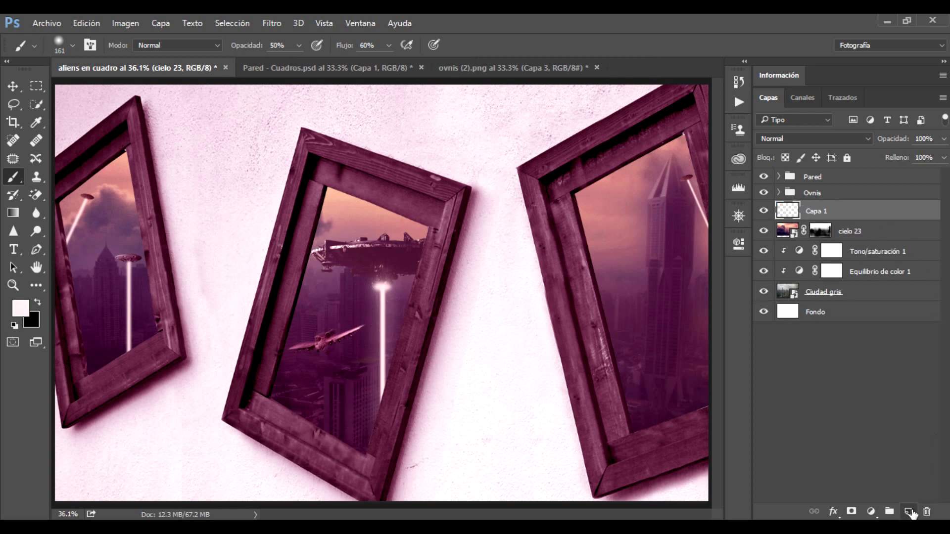
double_click(819, 213)
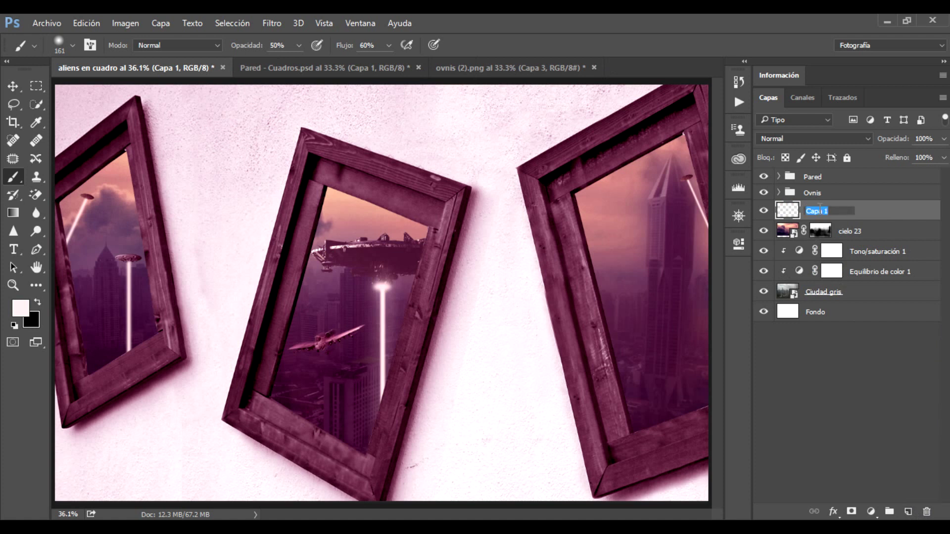
type("grietas")
key("Return")
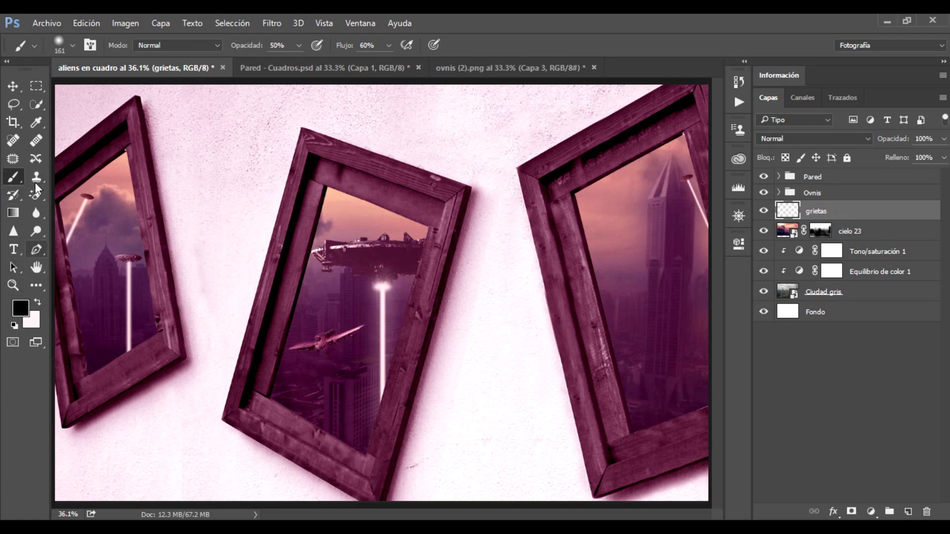
Load the crack brush set from pincel crack.abr into the brush presets
left_click(41, 23)
left_click(43, 25)
left_click(70, 45)
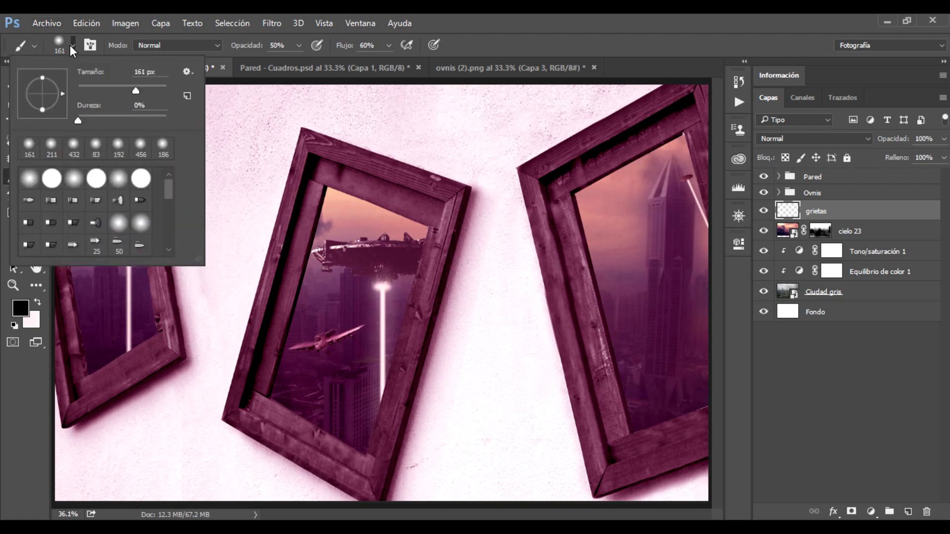
left_click(187, 71)
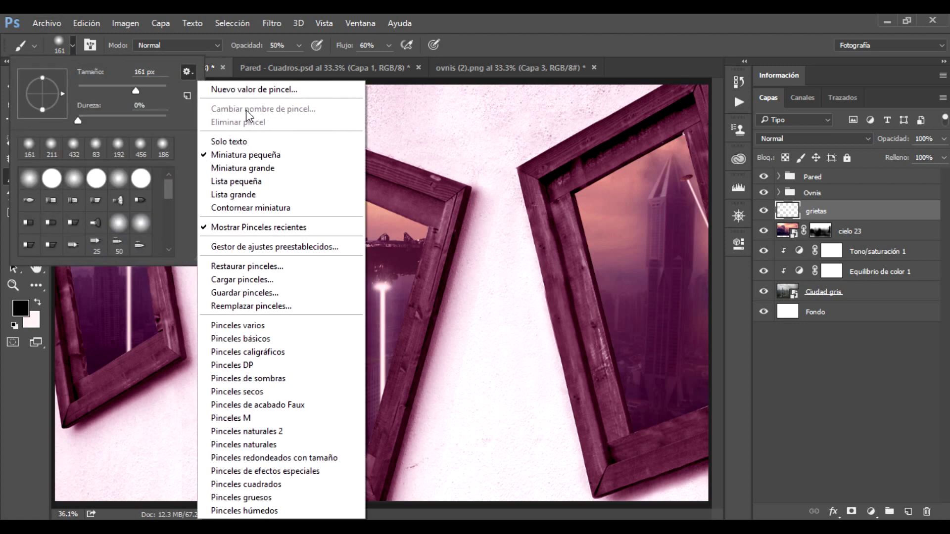
left_click(279, 279)
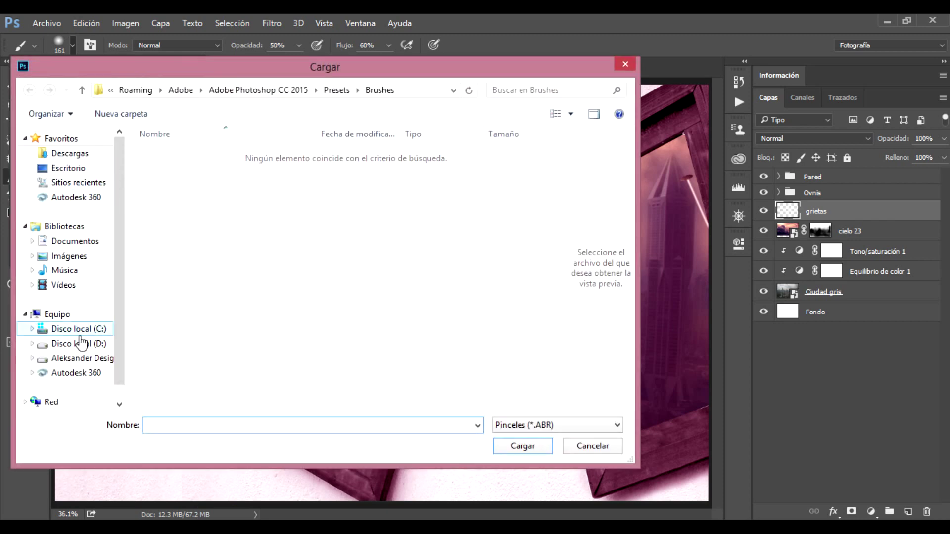
left_click(78, 343)
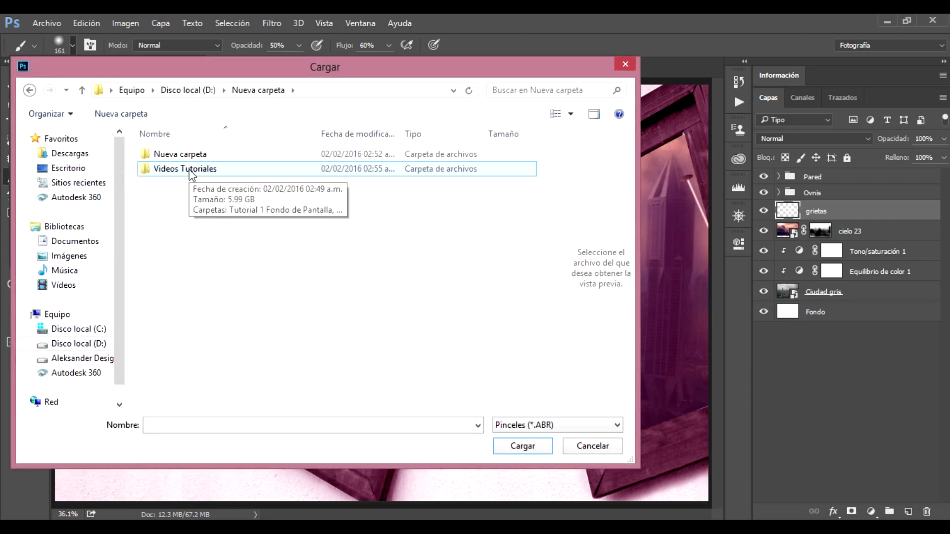
left_click(191, 173)
double_click(189, 171)
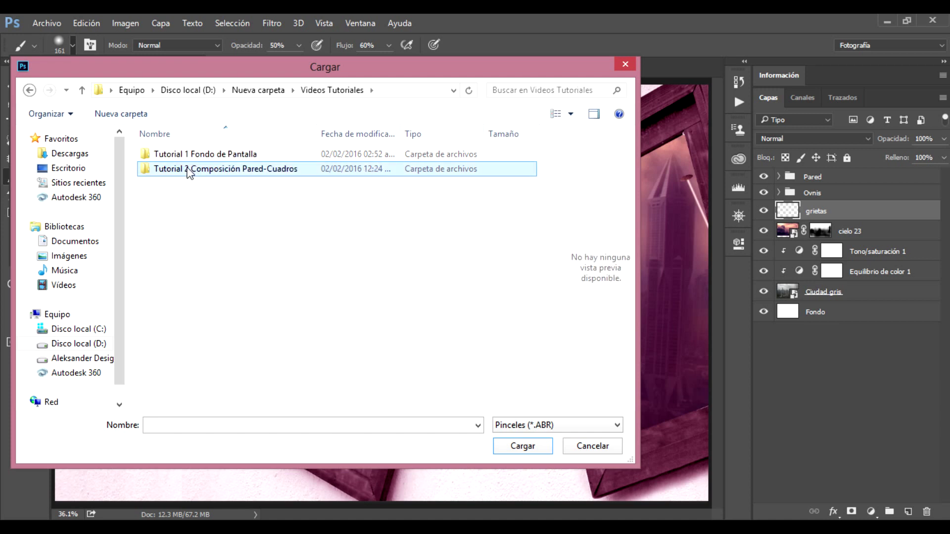
double_click(187, 172)
double_click(182, 173)
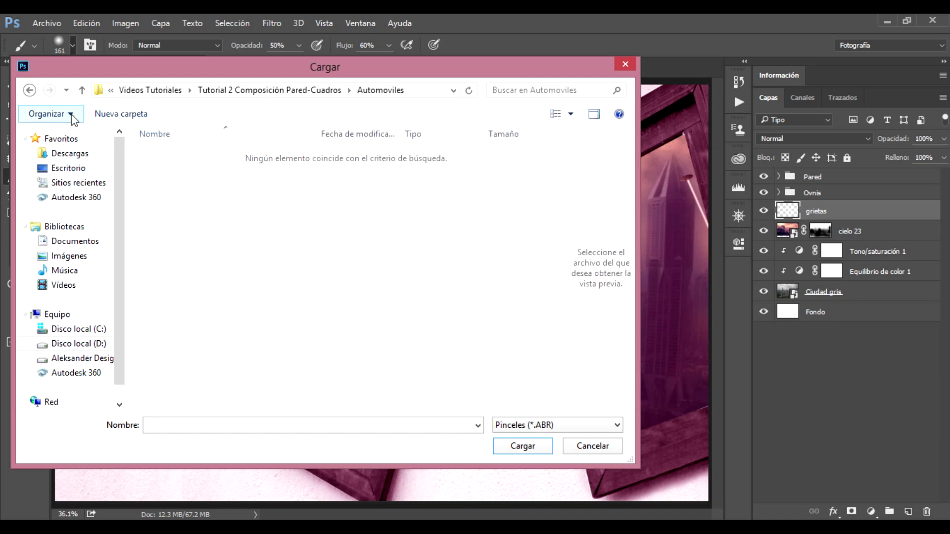
left_click(30, 90)
left_click(251, 190)
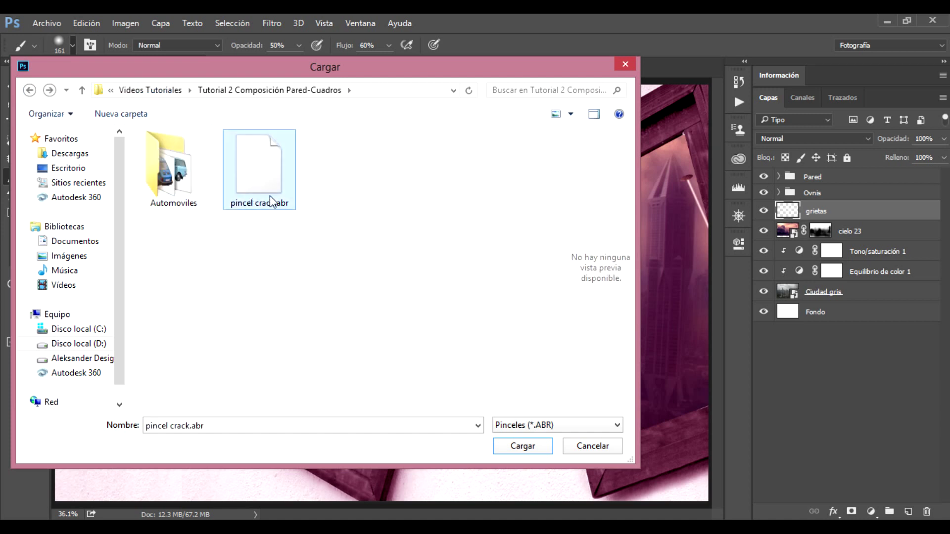
left_click(540, 453)
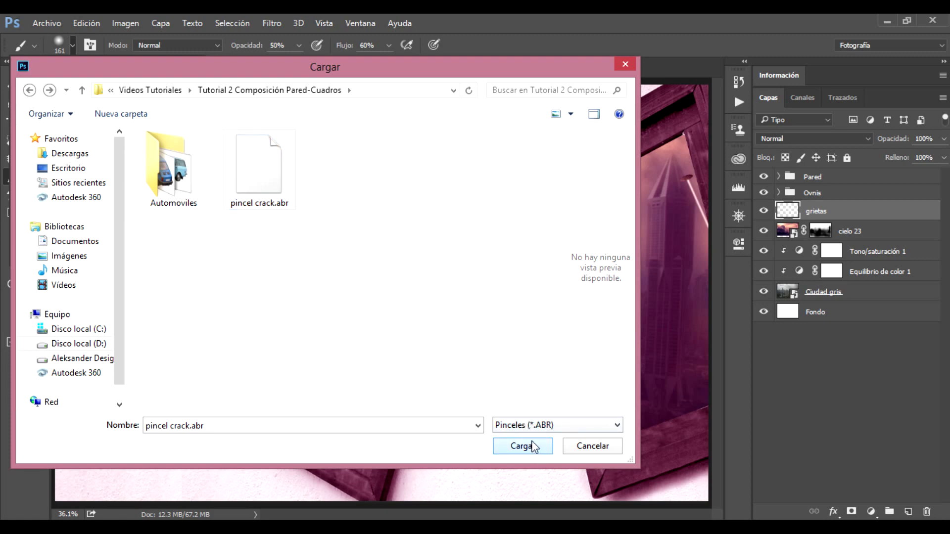
left_click_drag(167, 193, 167, 250)
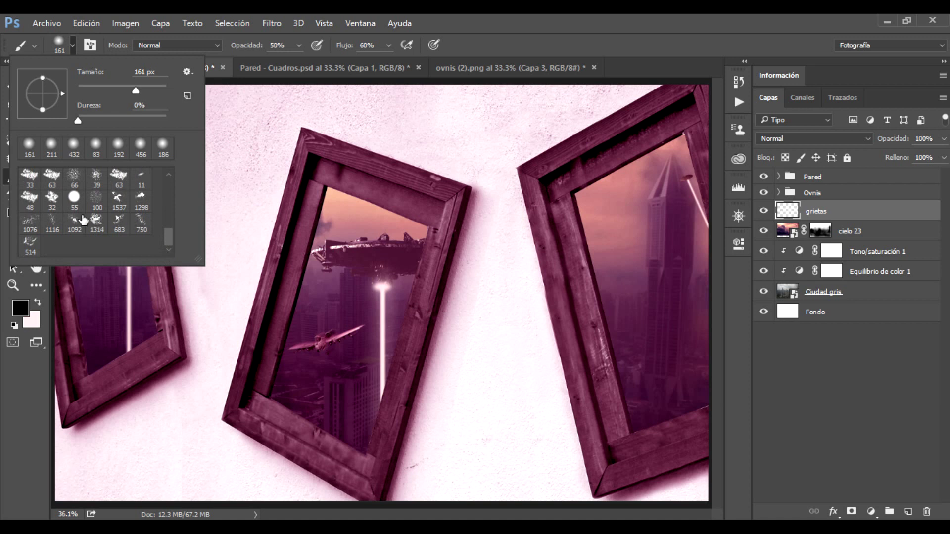
Compare the loaded crack brush tips (1537, 1298, 1092, 1314, 683) and settle on one
left_click(117, 203)
left_click(141, 203)
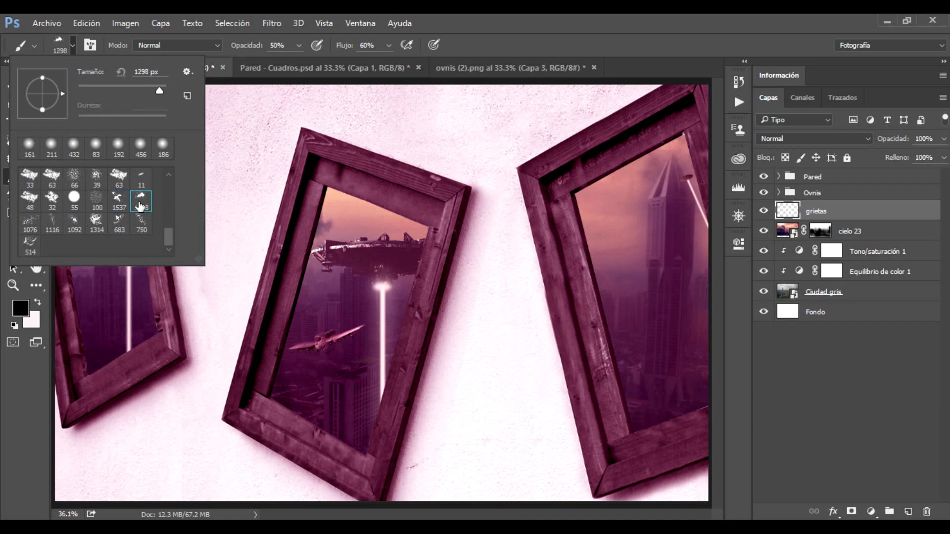
left_click(75, 227)
left_click(141, 224)
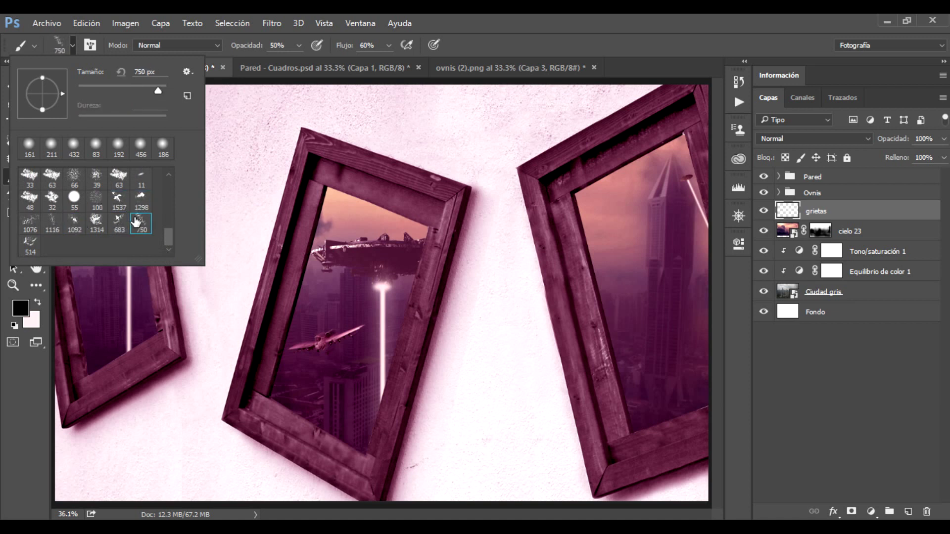
left_click(96, 223)
left_click(127, 205)
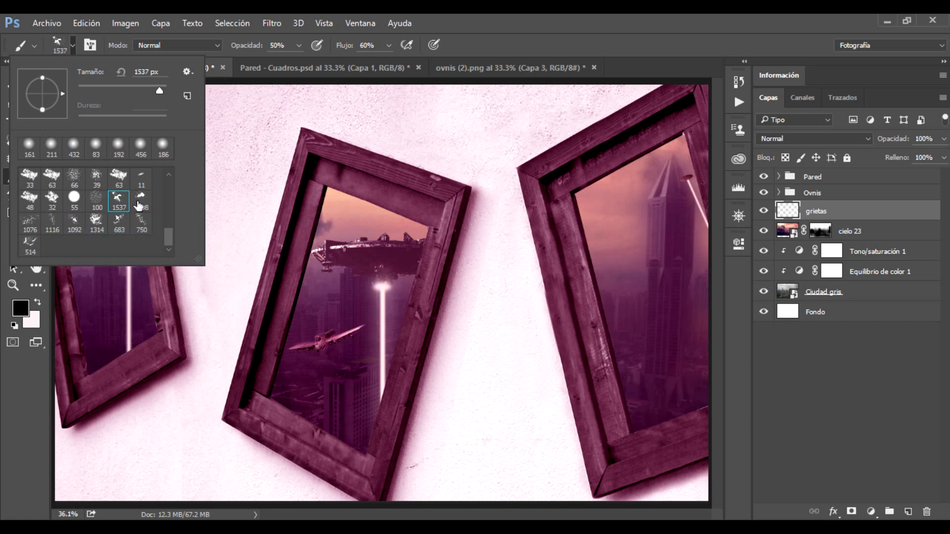
left_click(141, 223)
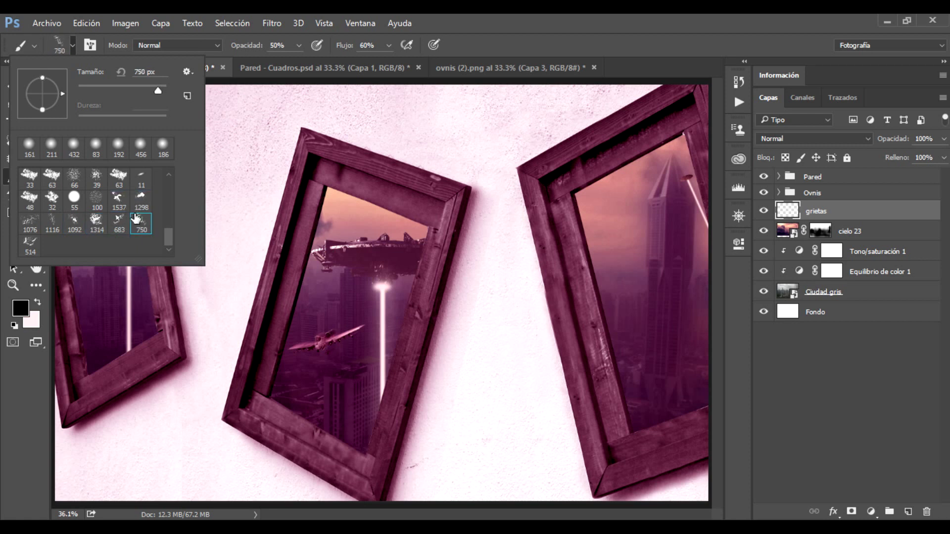
left_click(96, 223)
left_click(141, 226)
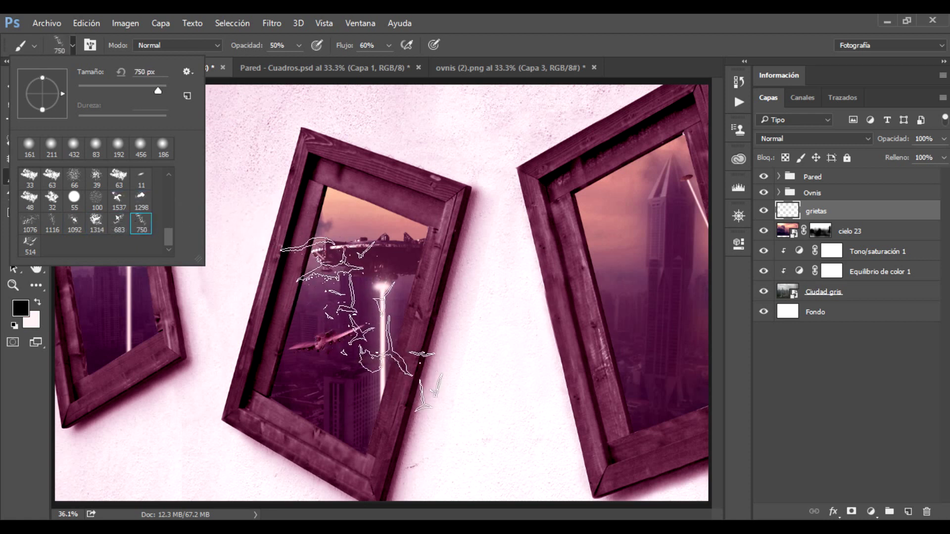
Shrink the crack brush from 116 px to about 55 px
left_click_drag(325, 310, 305, 314)
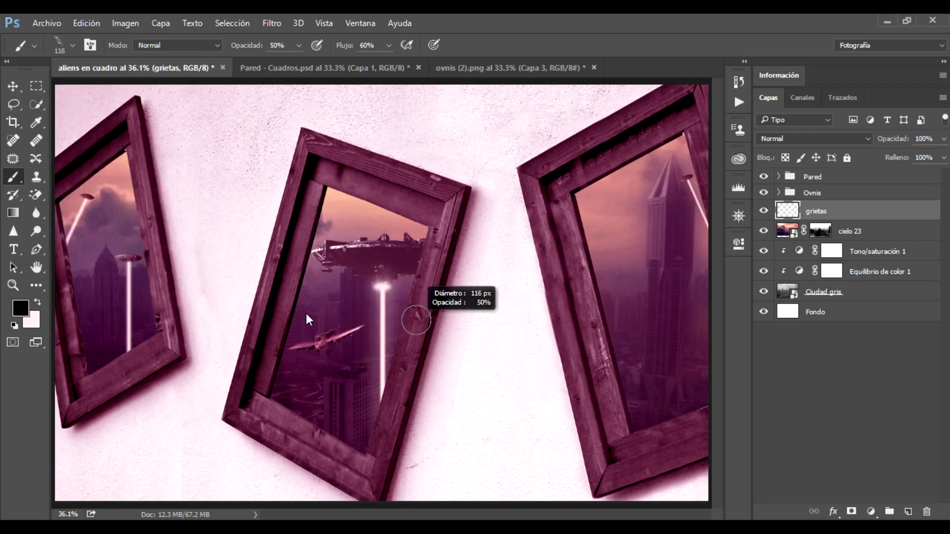
scroll(96, 283, "up", 2)
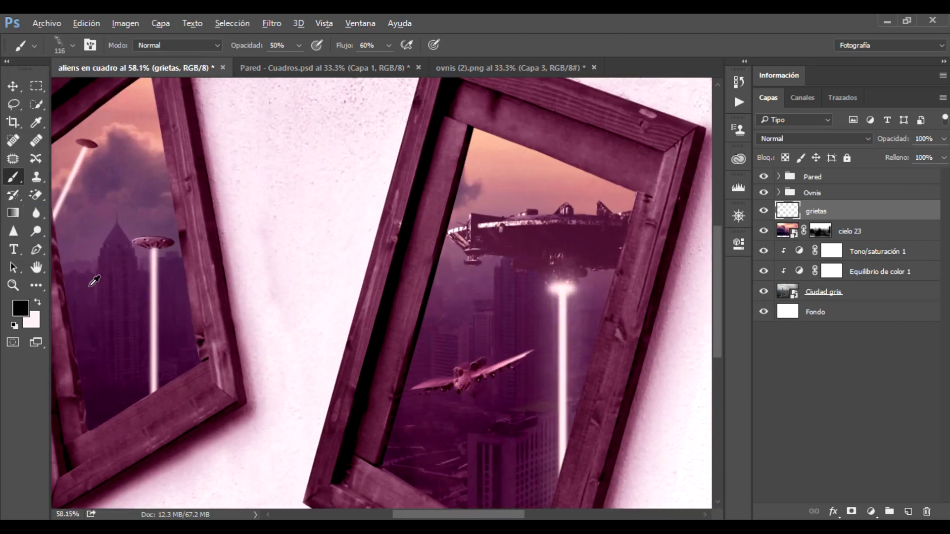
scroll(89, 278, "up", 2)
scroll(94, 276, "up", 2)
scroll(111, 250, "up", 2)
mouse_move(152, 262)
left_mouse_down()
mouse_move(166, 289)
mouse_move(162, 284)
left_mouse_up()
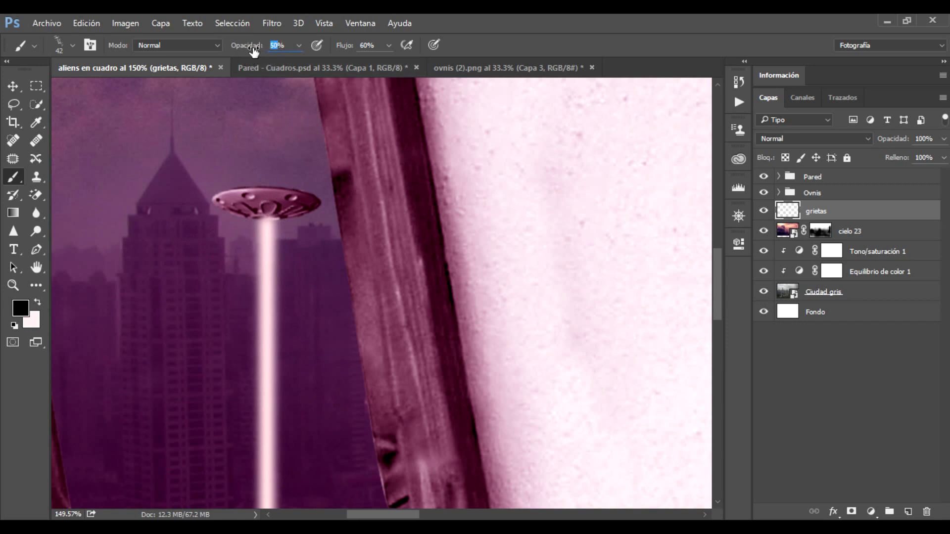
Stamp a crack on the left-frame building at 70% brush opacity
type("70")
key("Return")
left_click(200, 269)
Lower opacity to 60% and switch to the 1092 crack brush at about 78 px
scroll(230, 448, "down", 5)
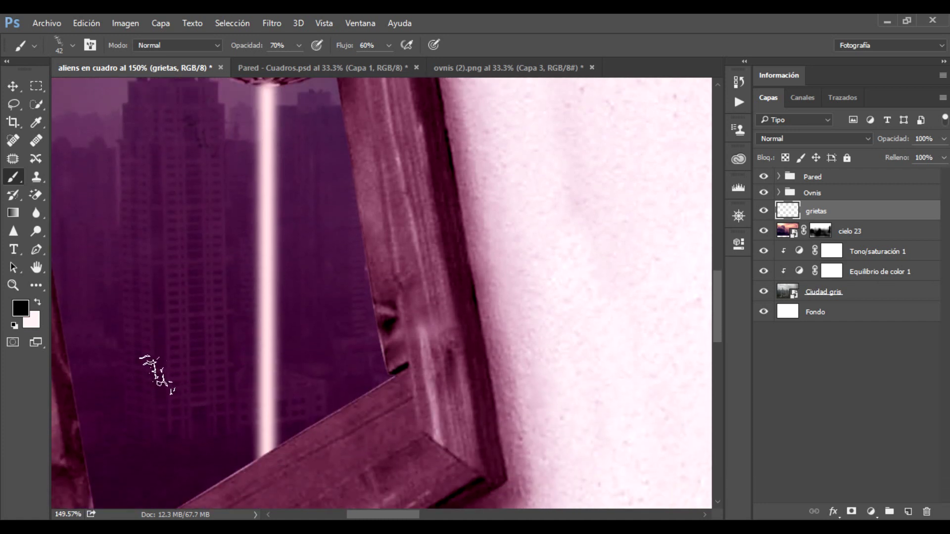
scroll(203, 319, "up", 4)
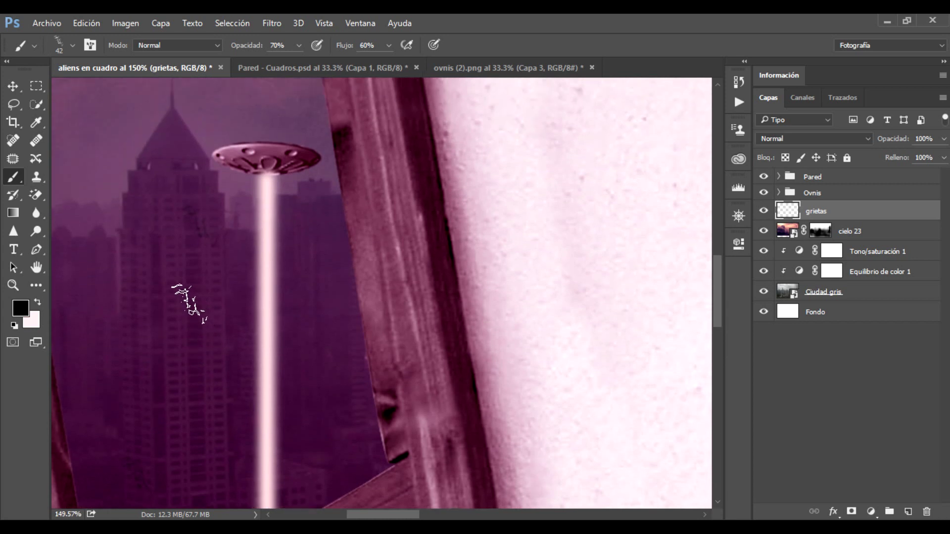
scroll(188, 302, "down", 2)
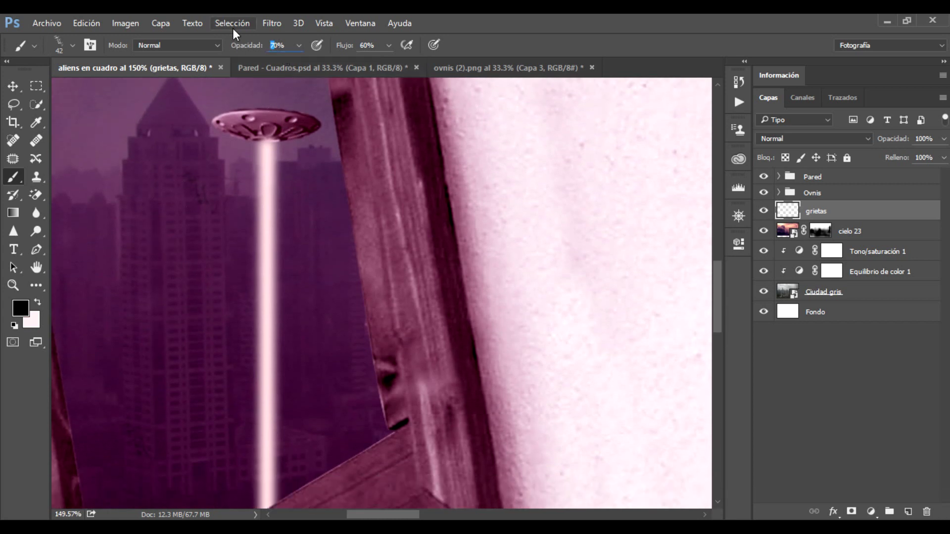
type("6")
left_click(64, 47)
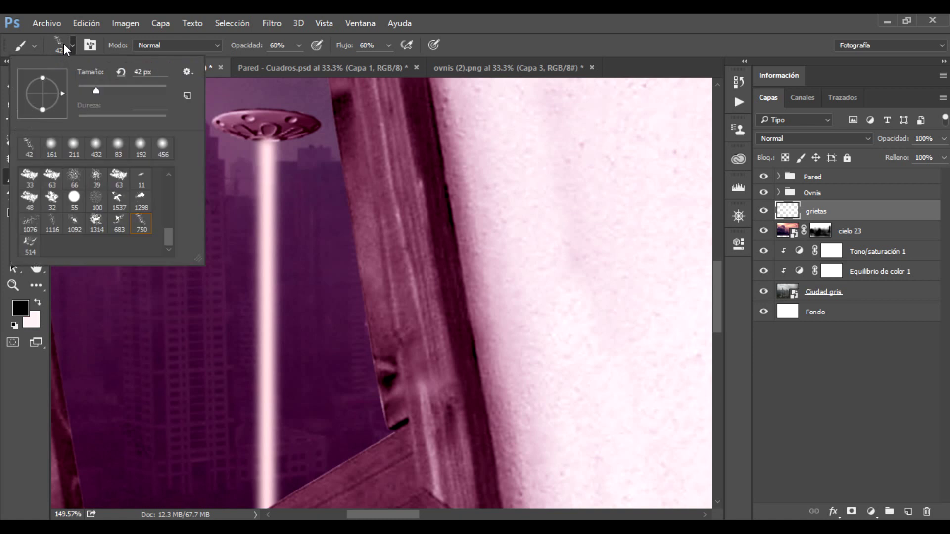
left_click(74, 226)
mouse_move(293, 287)
left_mouse_down()
mouse_move(198, 290)
mouse_move(207, 286)
left_mouse_up()
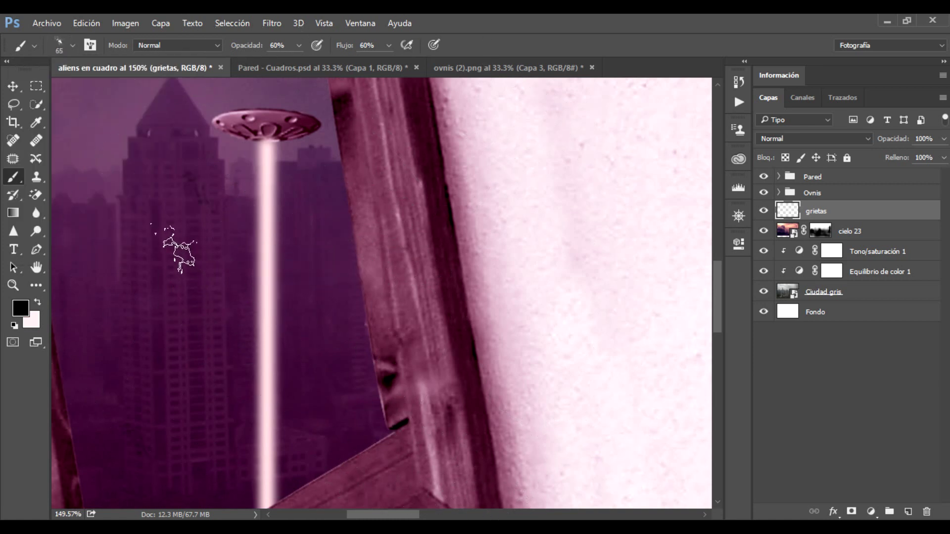
Stamp a smaller crack on the skyscraper and set the foreground to dark purple 392330
left_click(151, 253)
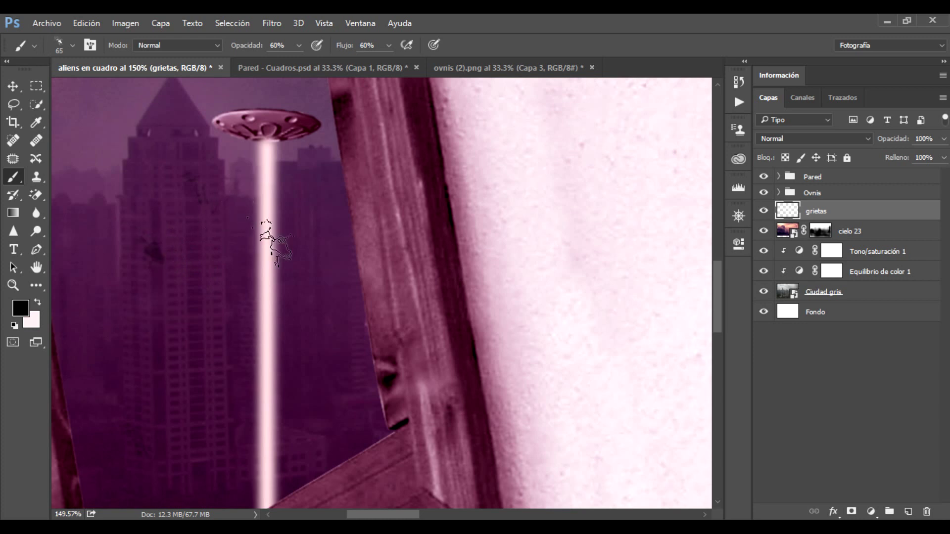
left_click(21, 308)
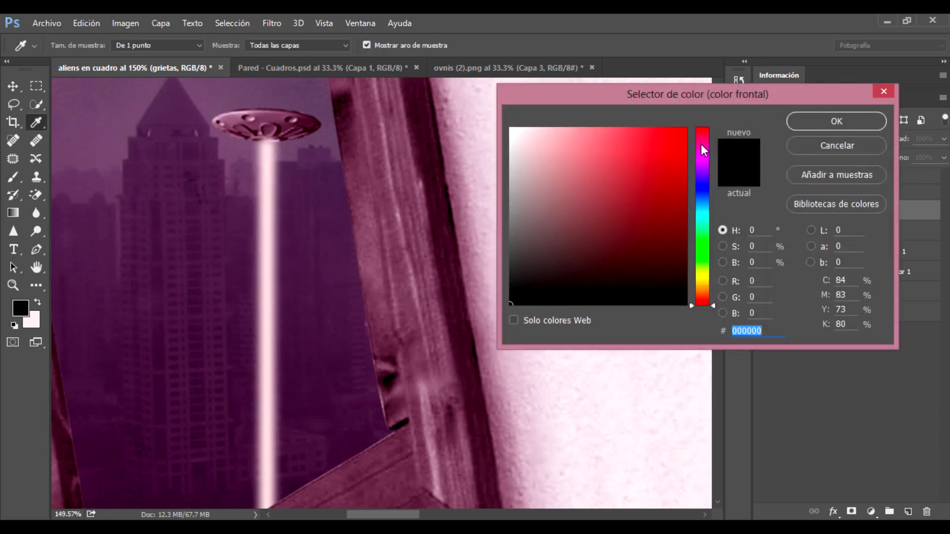
left_click(703, 147)
left_click_drag(575, 246, 577, 261)
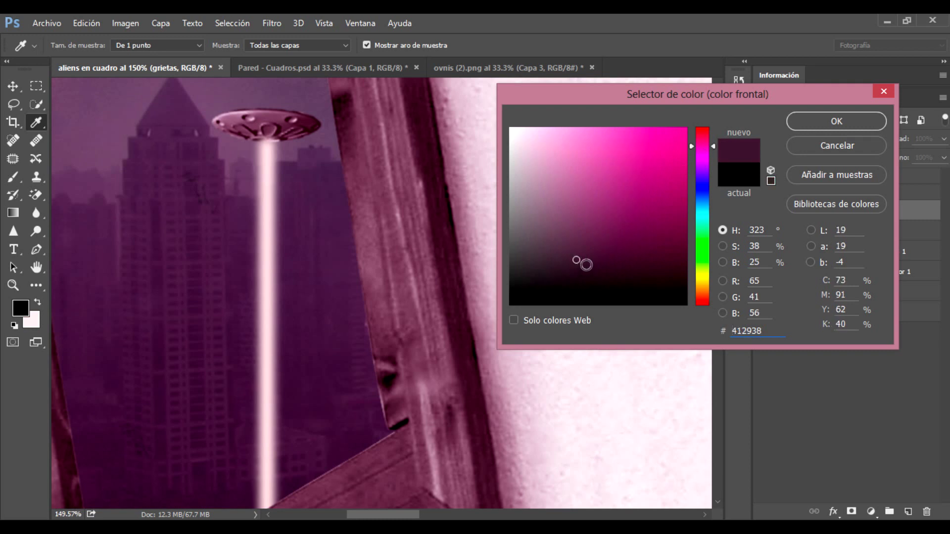
left_click_drag(577, 260, 580, 265)
left_click(836, 121)
key("b")
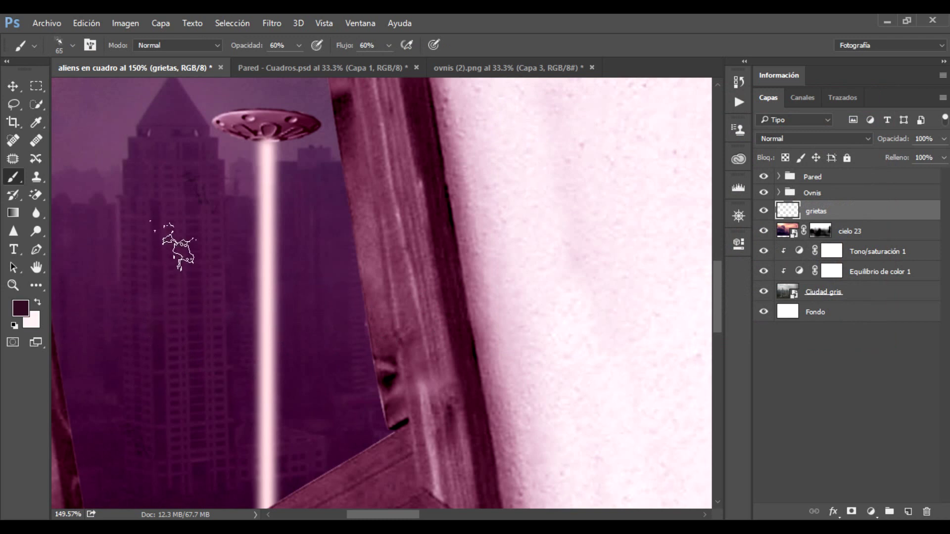
Raise brush opacity to 100% and make the foreground near-black purple 160b12
left_click(23, 312)
left_click_drag(578, 265, 588, 274)
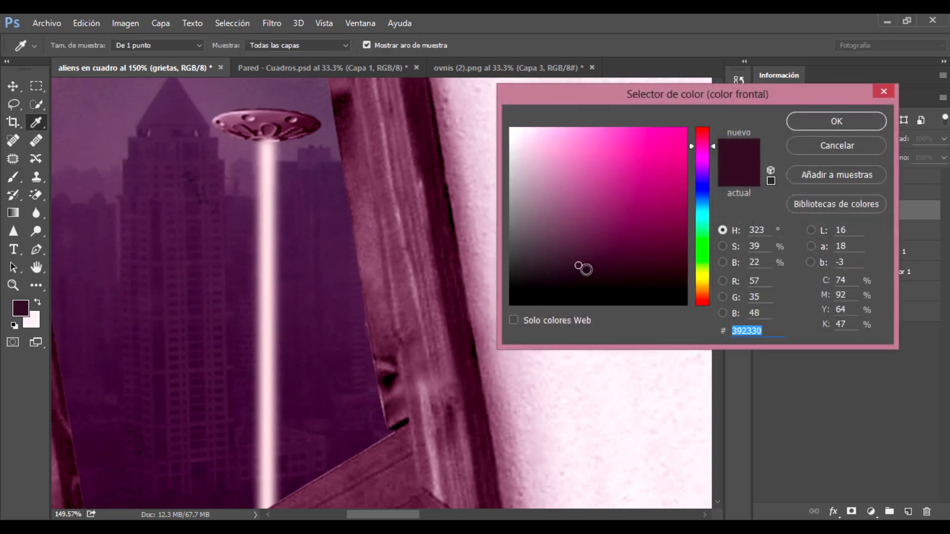
left_click(802, 121)
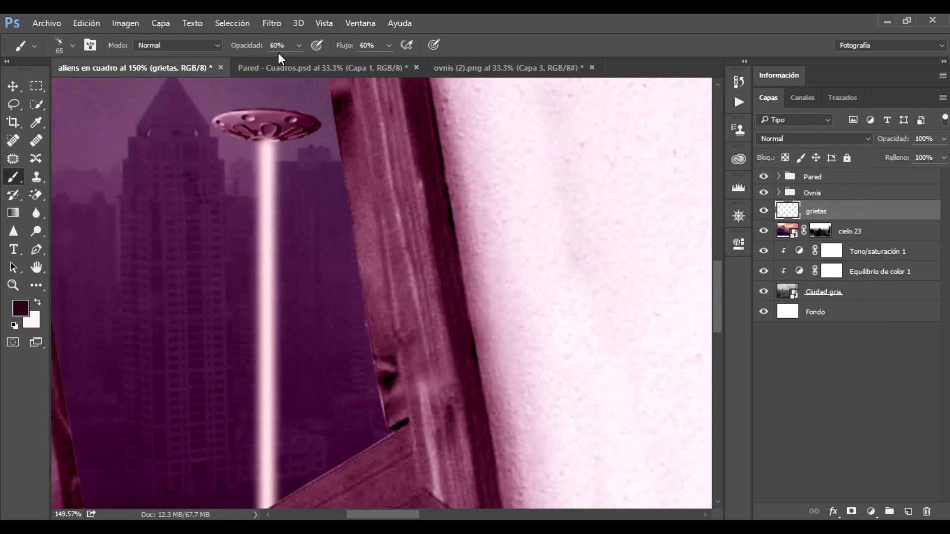
left_click_drag(242, 46, 277, 46)
left_click(22, 314)
left_click(598, 290)
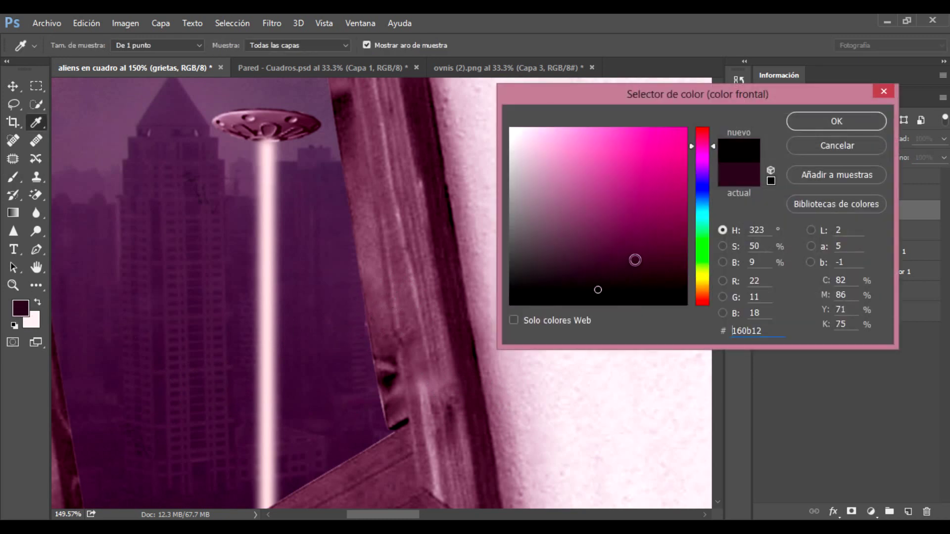
left_click(819, 120)
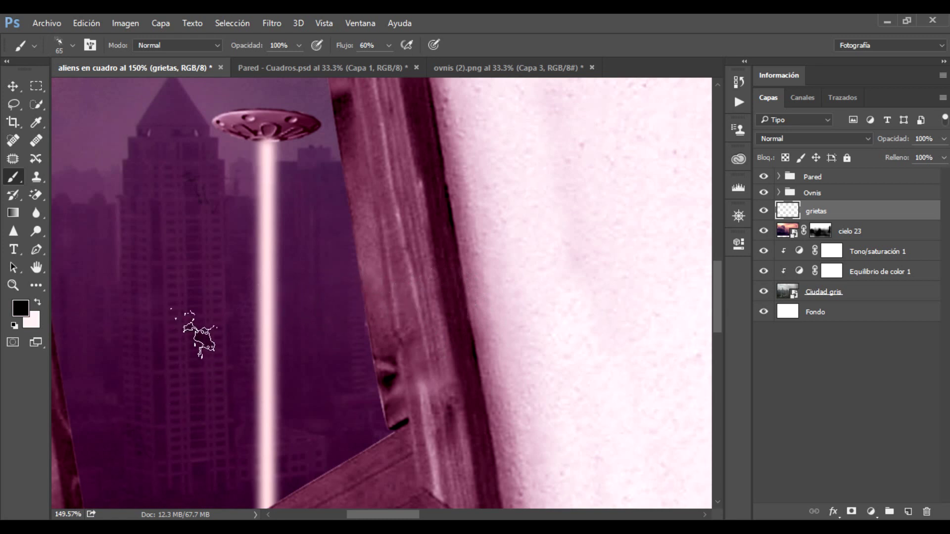
Stamp a dark crack on the buildings, then switch to another crack brush tip
left_click(200, 336)
scroll(308, 285, "down", 2)
scroll(308, 282, "down", 3)
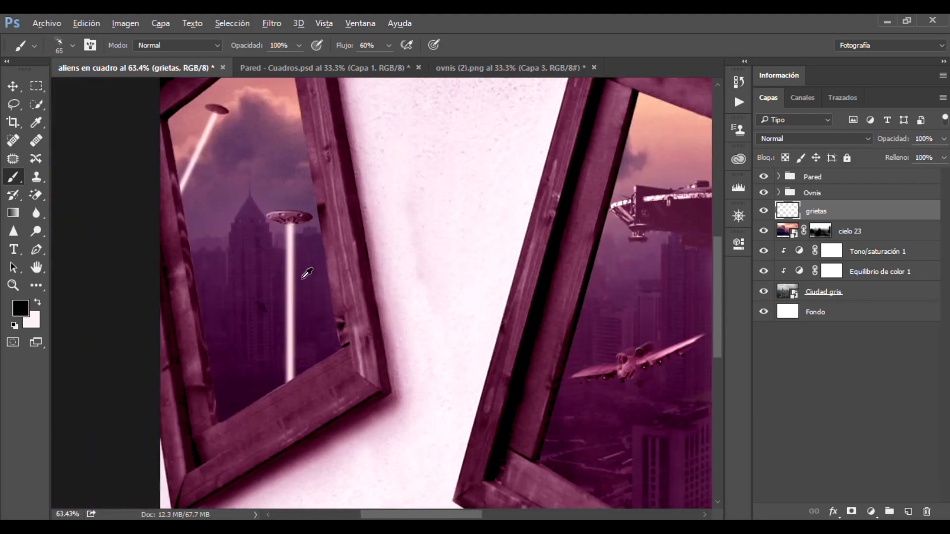
scroll(306, 273, "down", 1)
scroll(306, 272, "up", 2)
scroll(460, 357, "down", 2)
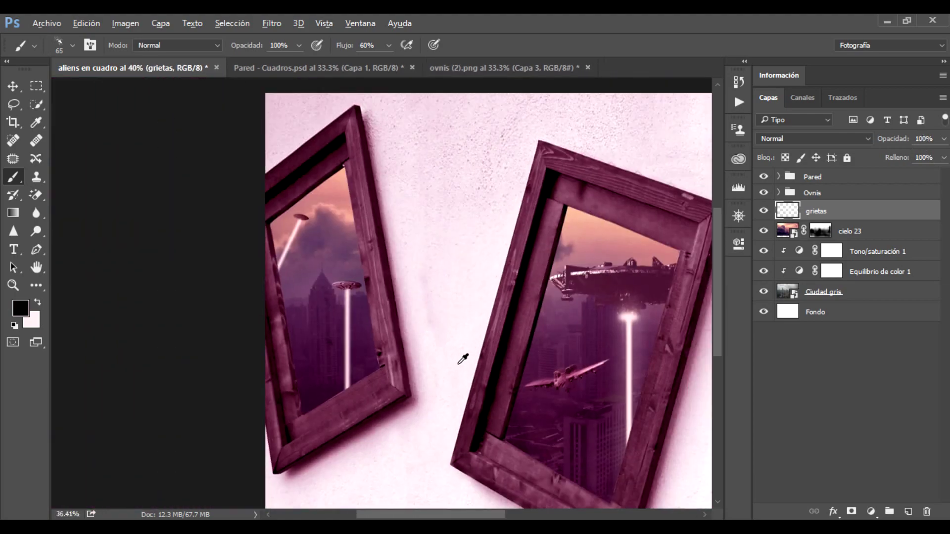
scroll(452, 329, "down", 1)
scroll(386, 312, "up", 2)
left_click(73, 45)
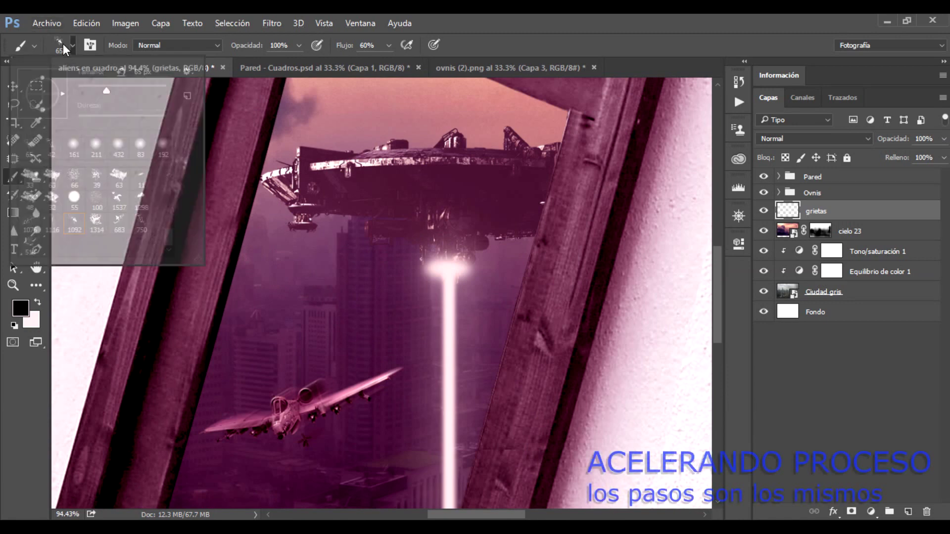
left_click(30, 188)
key("Return")
Shrink the crack brush below 91 px and pick another crack brush
key("bracketleft")
key("bracketleft")
key("bracketleft")
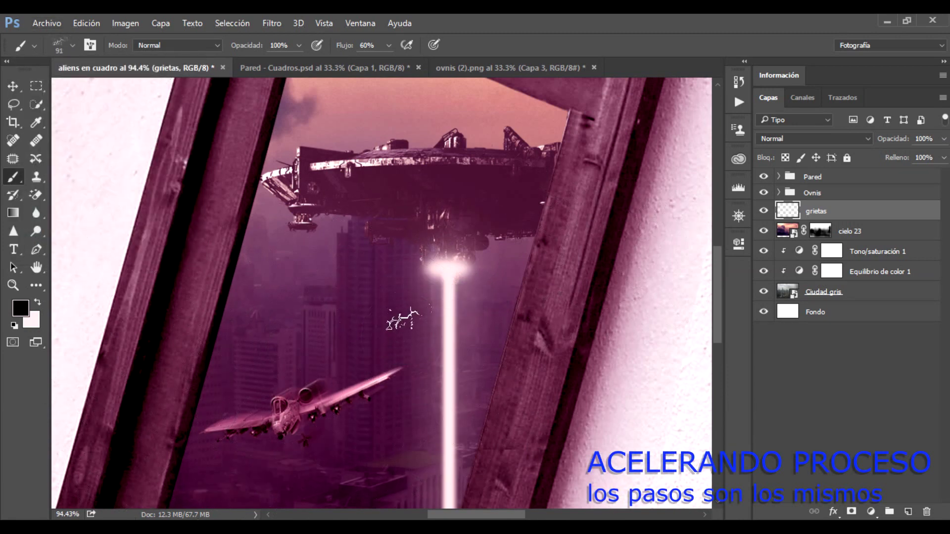
scroll(396, 386, "down", 5)
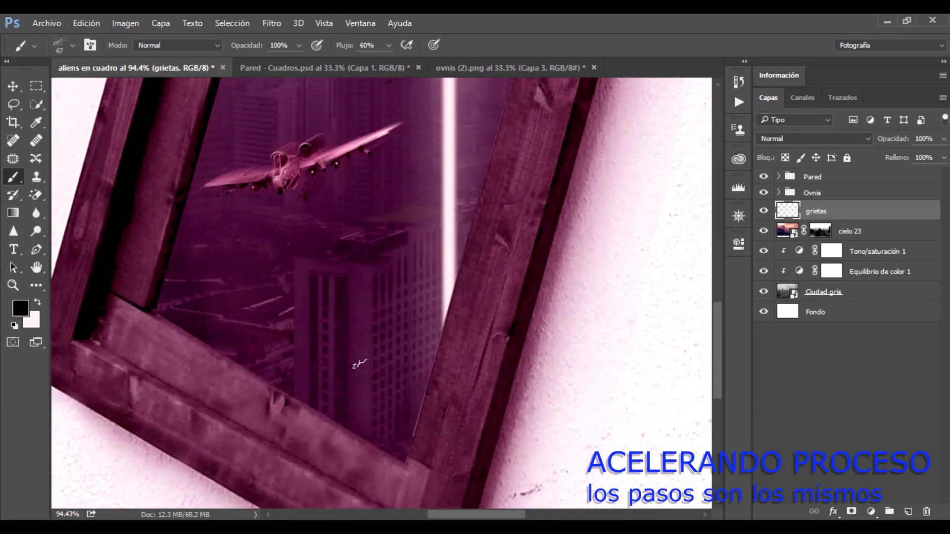
key("bracketleft")
key("bracketleft")
scroll(356, 284, "down", 3)
scroll(357, 284, "up", 4)
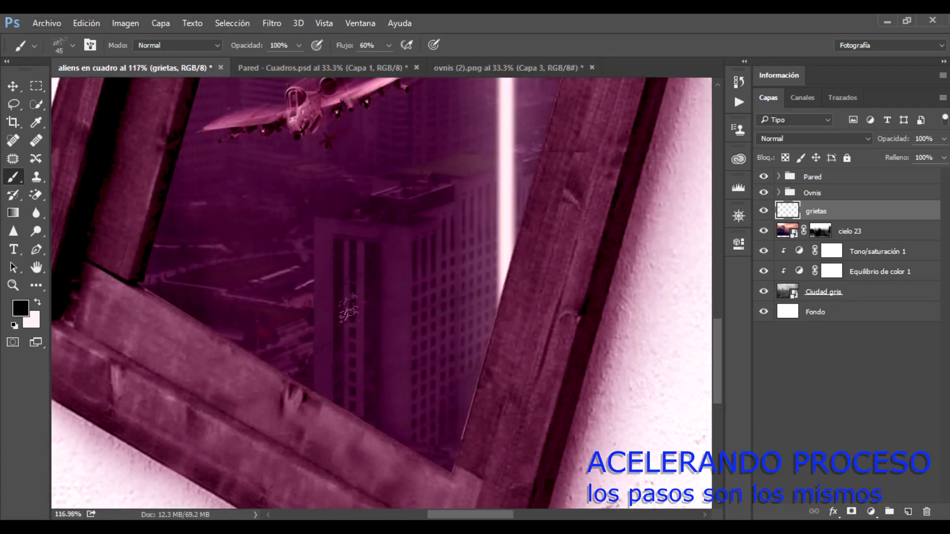
scroll(361, 279, "down", 4)
left_click(72, 45)
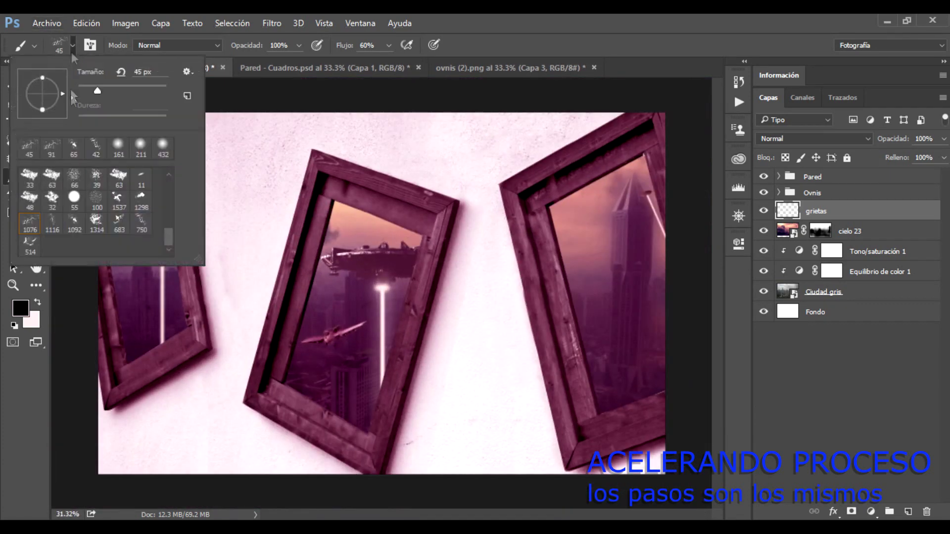
double_click(54, 233)
scroll(346, 403, "up", 3)
scroll(347, 404, "up", 2)
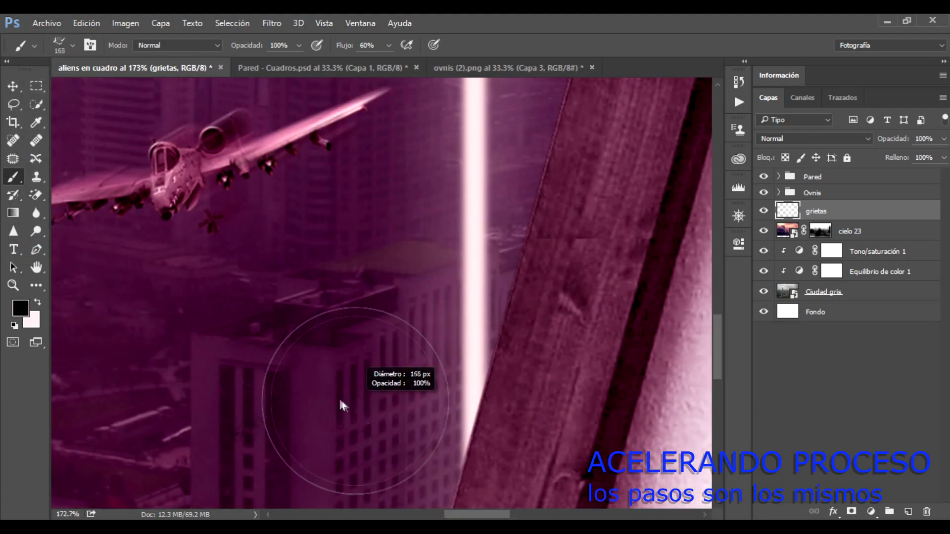
left_click_drag(341, 405, 312, 404)
Enlarge the brush to 47 px, then swap to a different crack brush at 46 px
scroll(418, 382, "up", 3)
scroll(365, 308, "up", 3)
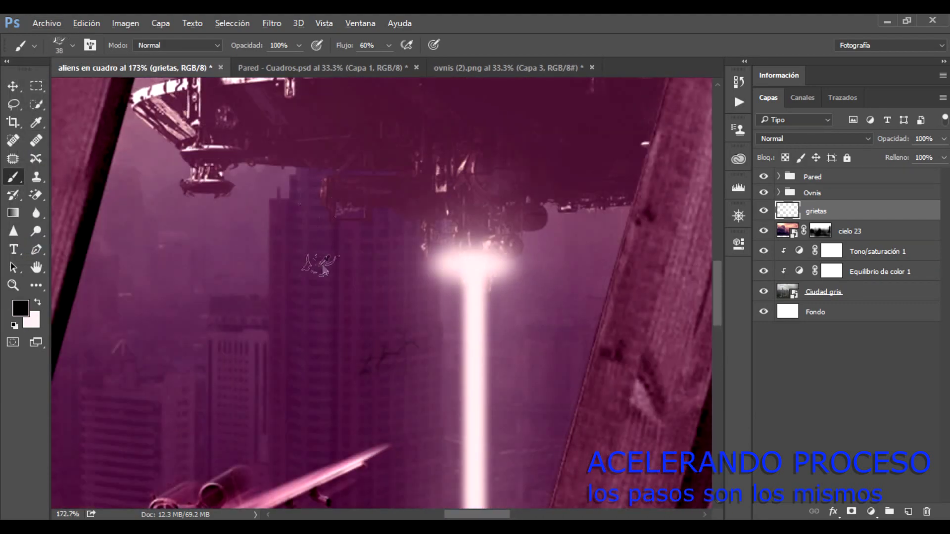
scroll(347, 269, "down", 5)
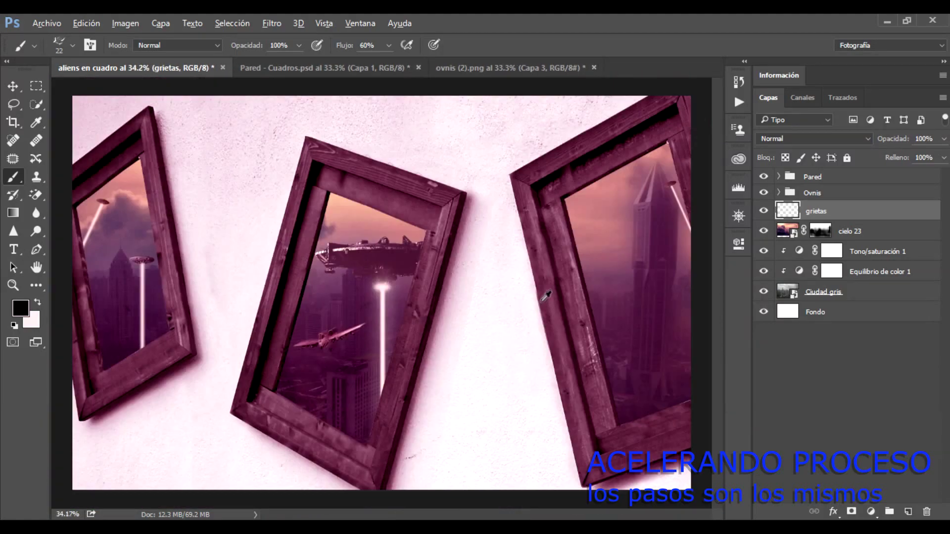
scroll(546, 295, "up", 5)
scroll(569, 297, "down", 2)
scroll(594, 297, "down", 3)
scroll(624, 298, "up", 2)
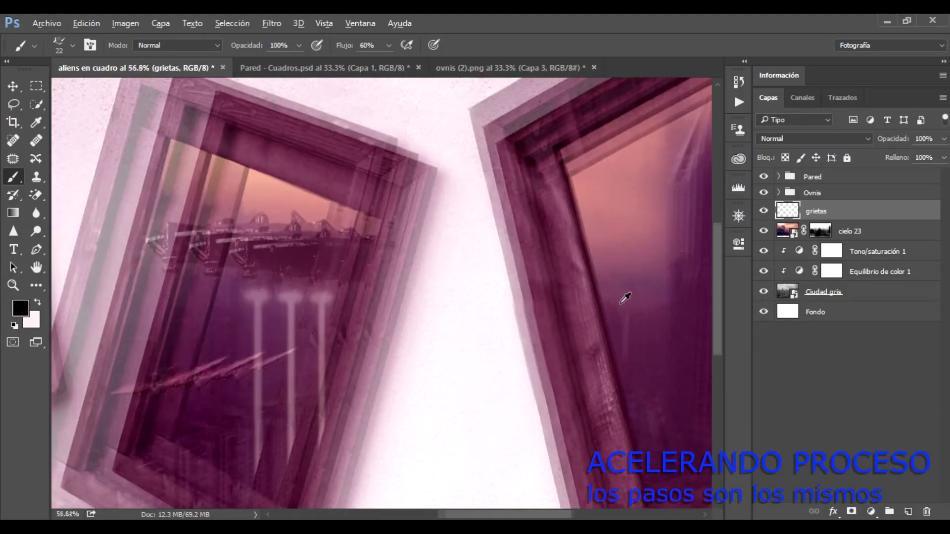
scroll(625, 297, "down", 2)
scroll(355, 275, "up", 3)
left_click_drag(289, 228, 284, 171)
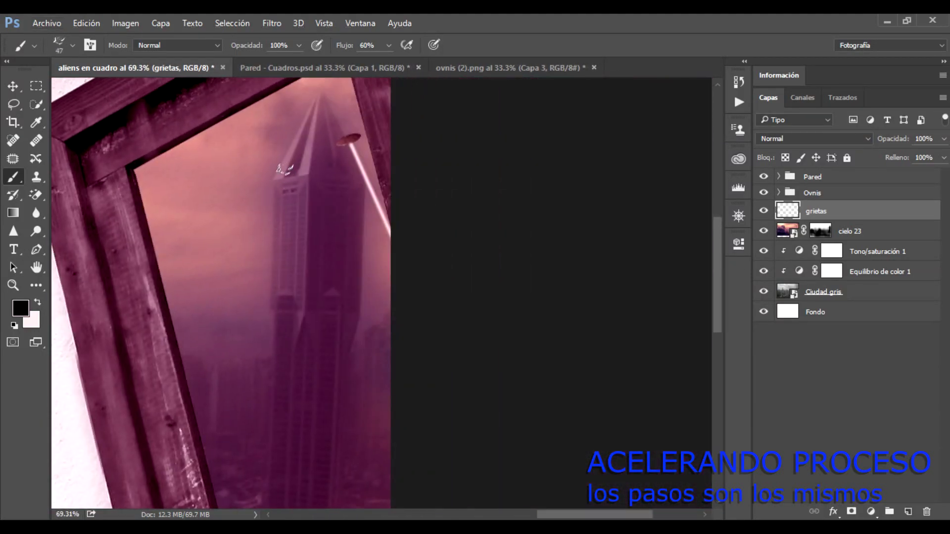
left_click(65, 48)
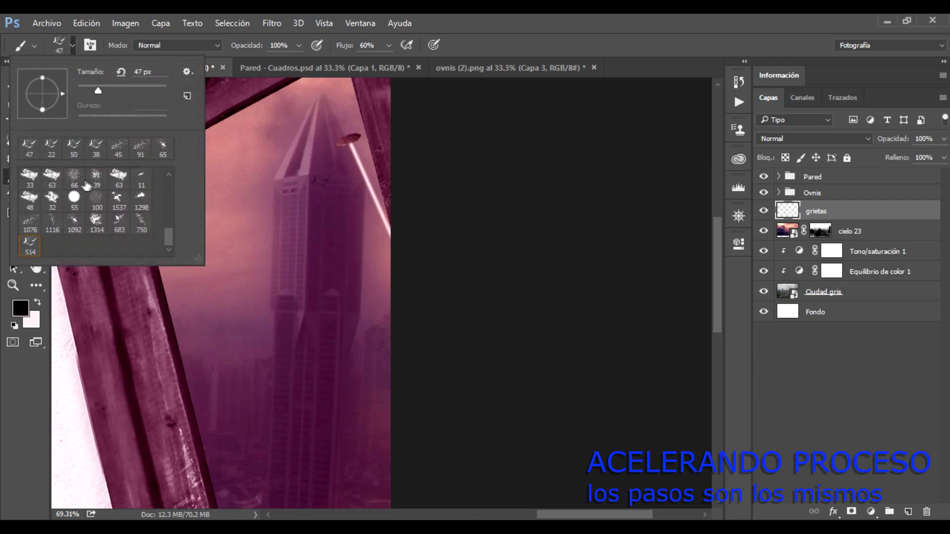
left_click(141, 198)
left_click(226, 311)
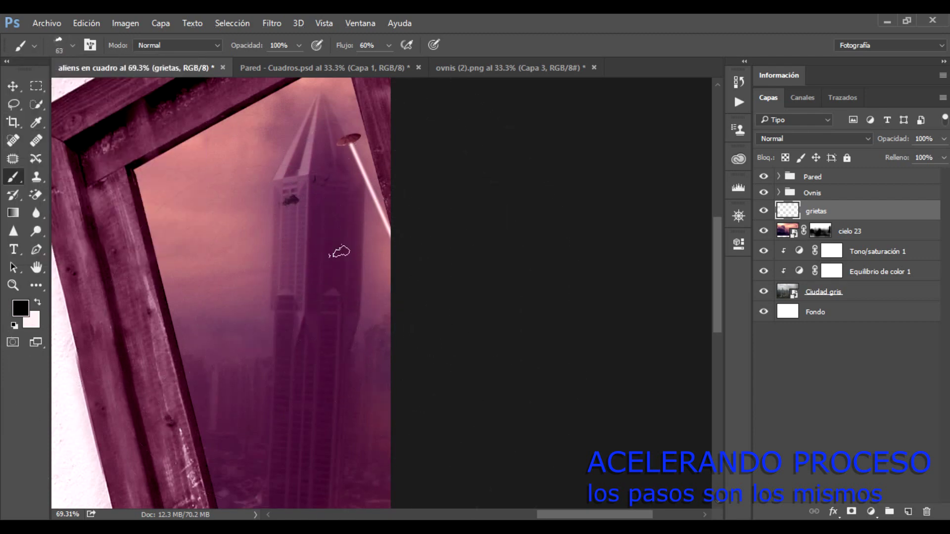
left_click_drag(340, 252, 328, 275)
Pan over the left frames and switch through the 1092 and 750 crack brushes
scroll(319, 381, "down", 3)
scroll(616, 113, "up", 5)
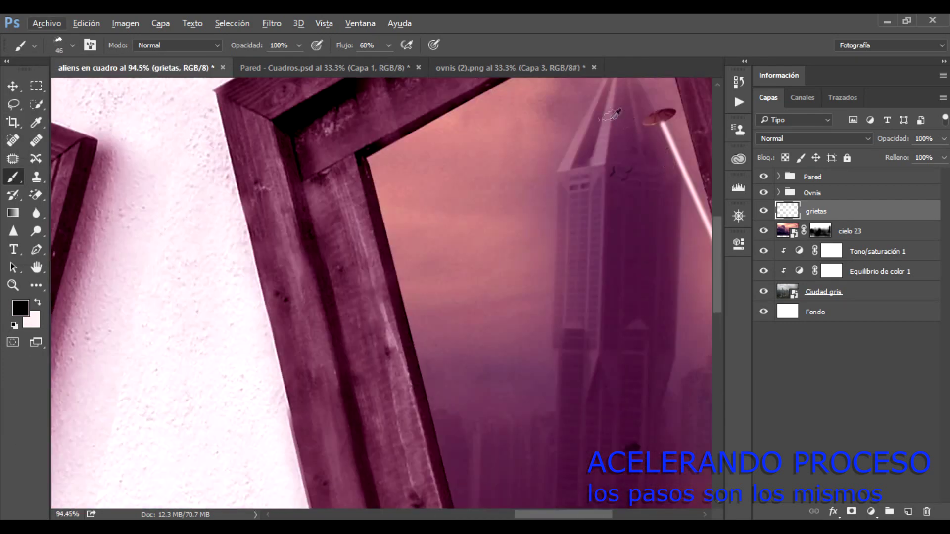
scroll(317, 277, "down", 4)
scroll(307, 282, "up", 4)
scroll(359, 313, "up", 1)
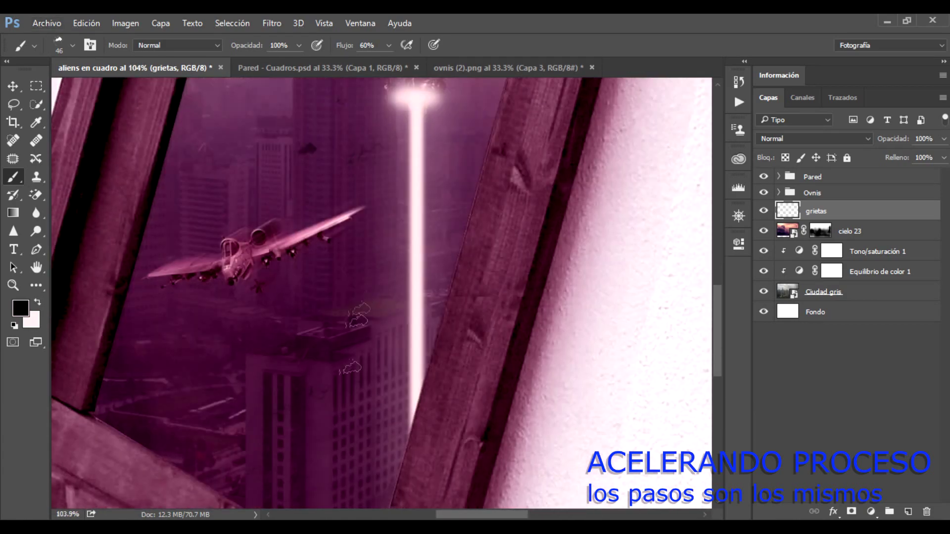
scroll(347, 322, "down", 1)
scroll(341, 327, "down", 3)
scroll(297, 322, "down", 1)
scroll(247, 326, "up", 1)
left_click_drag(116, 312, 221, 327)
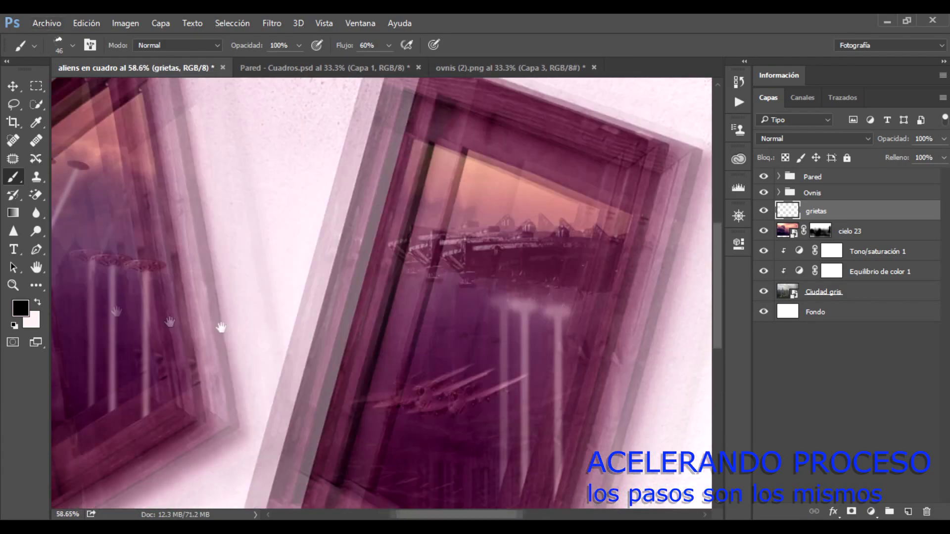
scroll(221, 327, "up", 3)
left_click(72, 45)
left_click(73, 224)
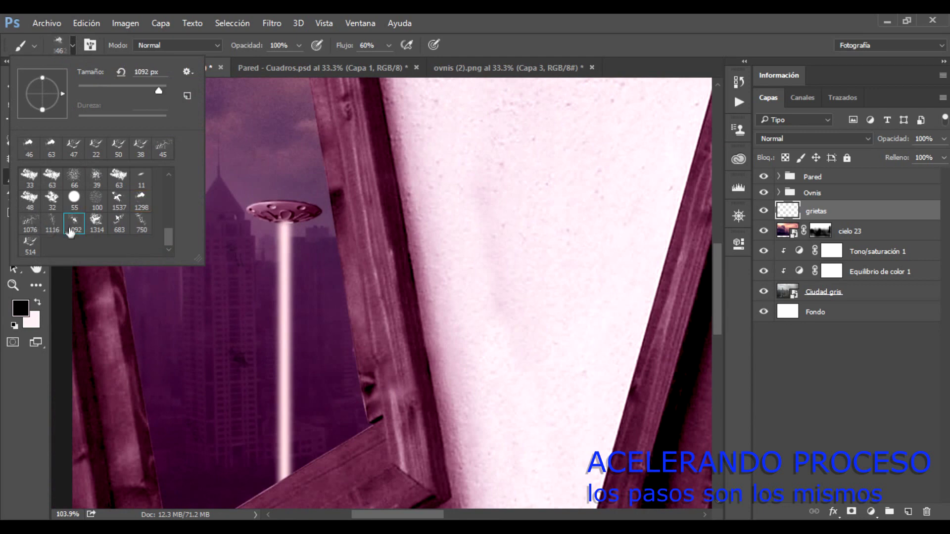
scroll(371, 322, "down", 3)
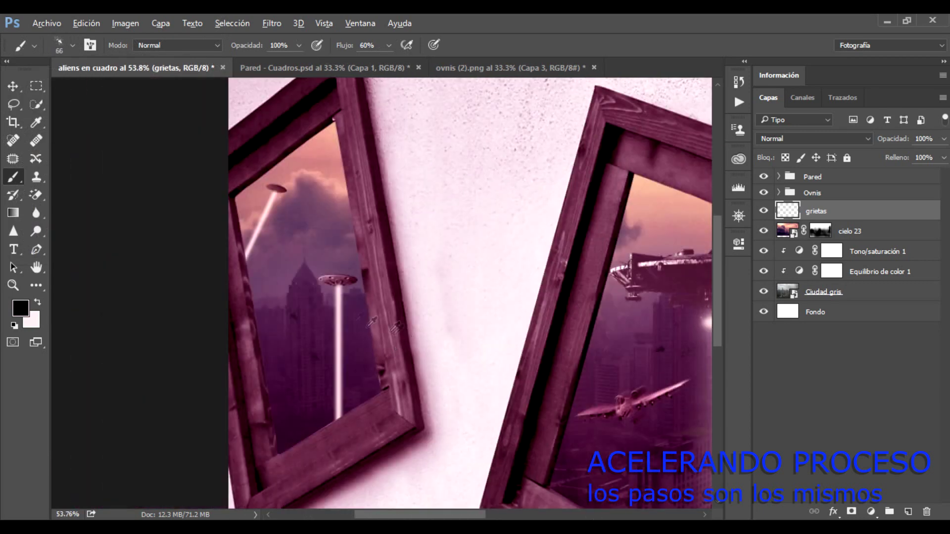
scroll(372, 321, "up", 3)
left_click(73, 45)
left_click(140, 227)
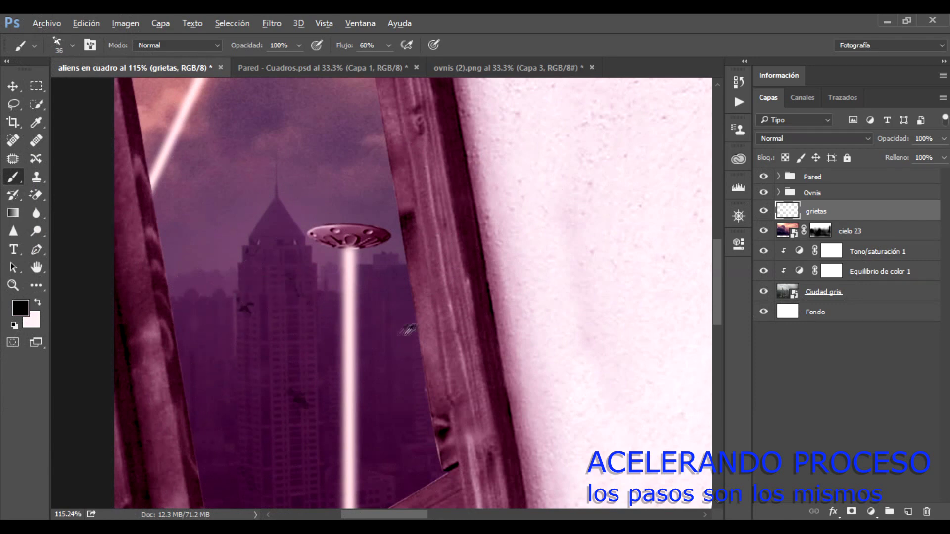
scroll(408, 330, "down", 4)
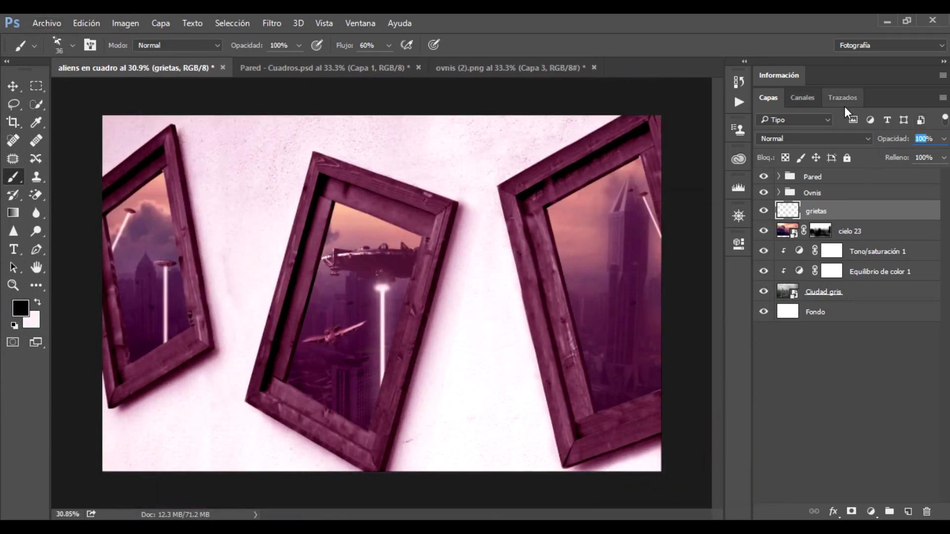
Set the grietas layer to 90% opacity and 60% fill
type("90")
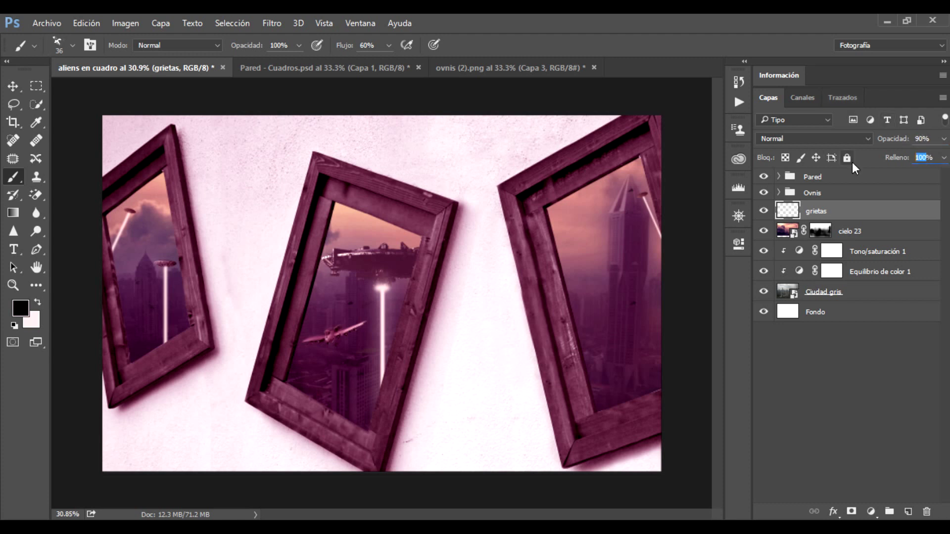
type("60")
scroll(654, 187, "up", 2, "alt")
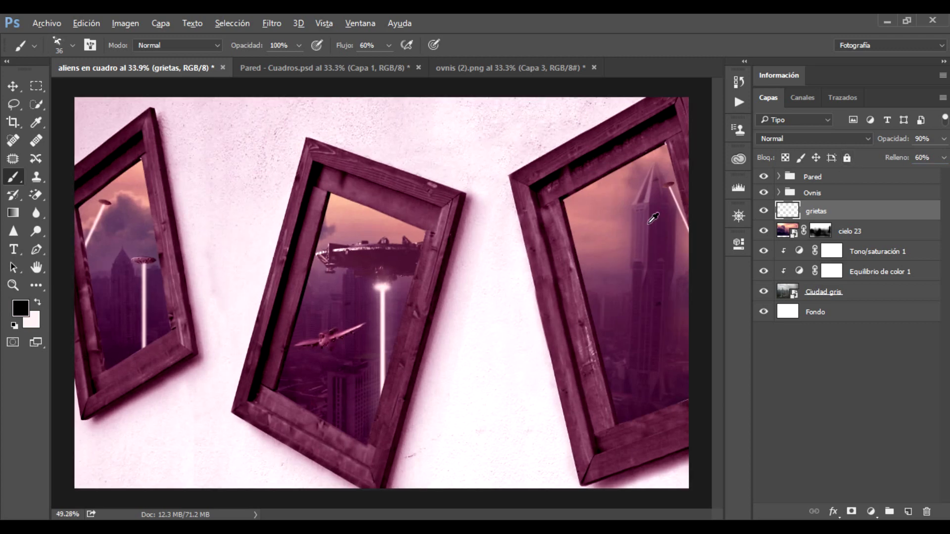
scroll(656, 168, "up", 3, "alt")
scroll(656, 164, "down", 3, "alt")
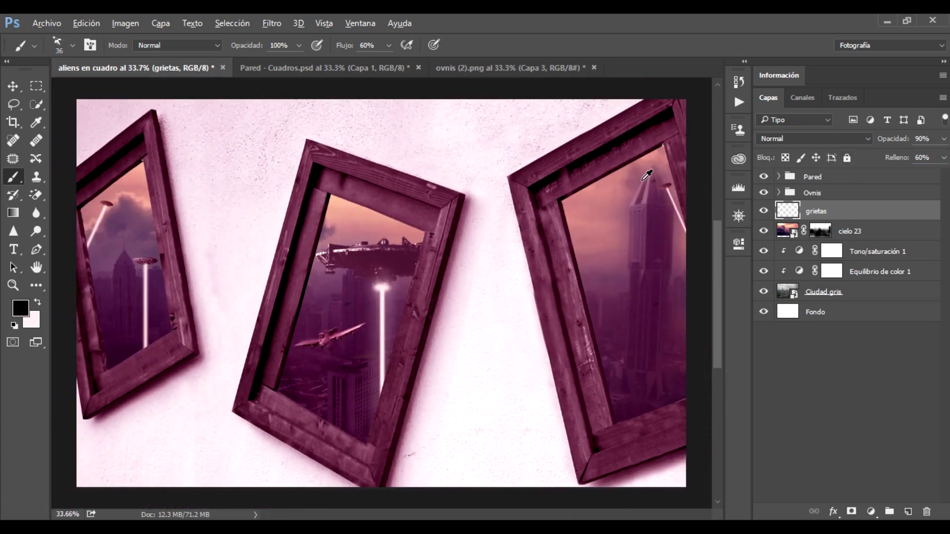
scroll(115, 357, "up", 1, "alt")
scroll(114, 358, "up", 3, "alt")
scroll(119, 342, "up", 1, "alt")
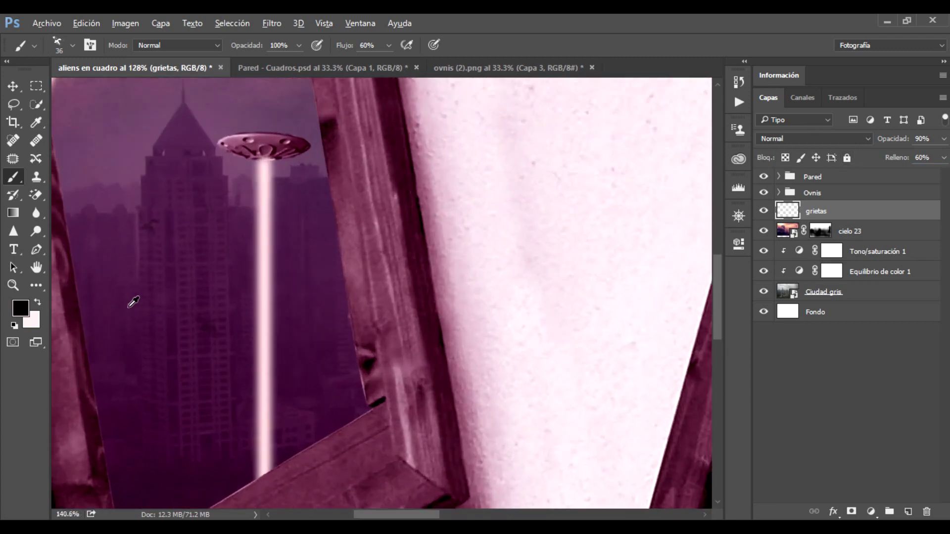
scroll(128, 277, "up", 1, "alt")
scroll(139, 248, "down", 2, "alt")
scroll(198, 336, "down", 2, "alt")
scroll(468, 391, "up", 1, "alt")
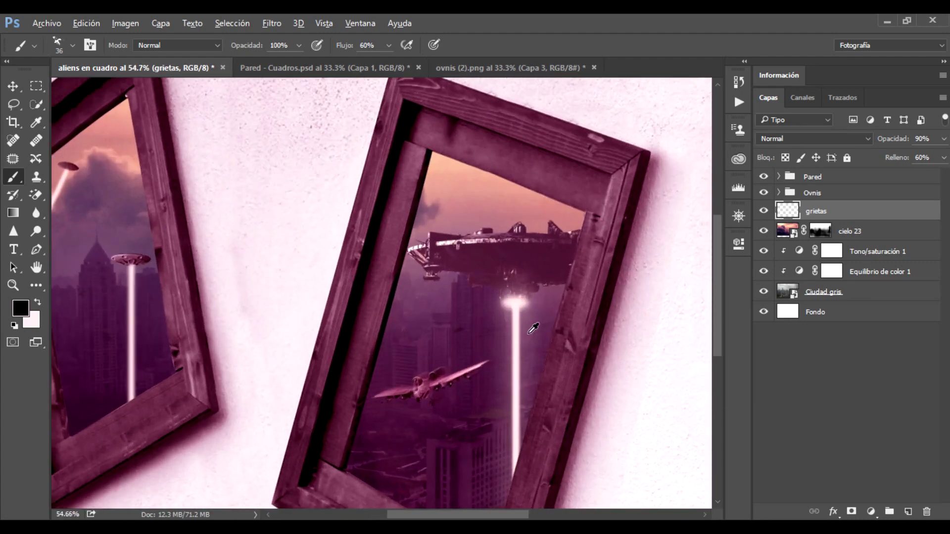
scroll(532, 331, "up", 3, "alt")
Mask the grietas layer and set up a soft round 0%-hardness brush at 63 px, 34% opacity
left_click(854, 512)
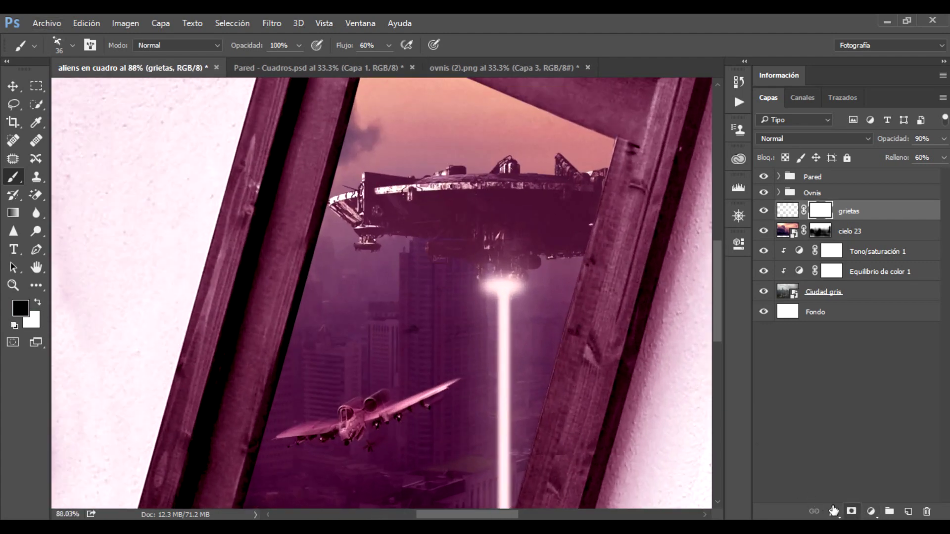
left_click(35, 46)
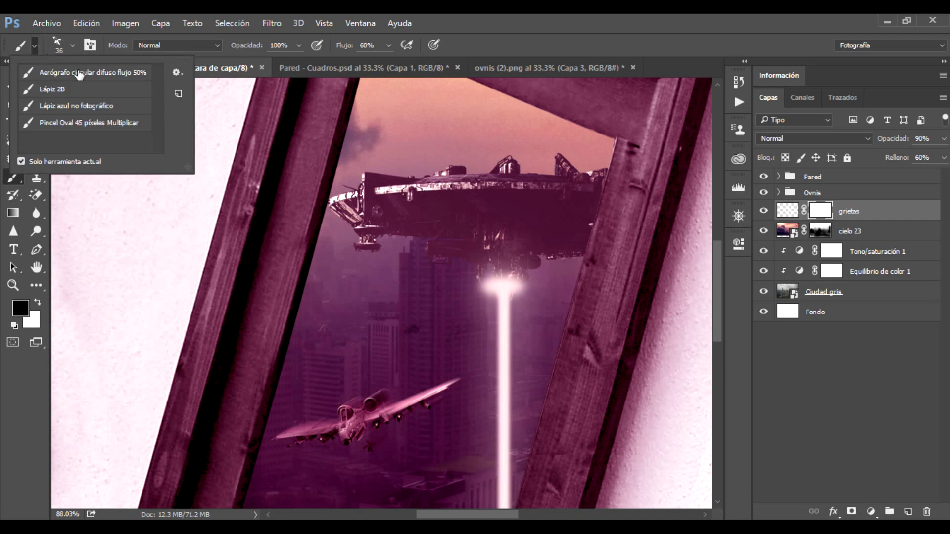
right_click(15, 185)
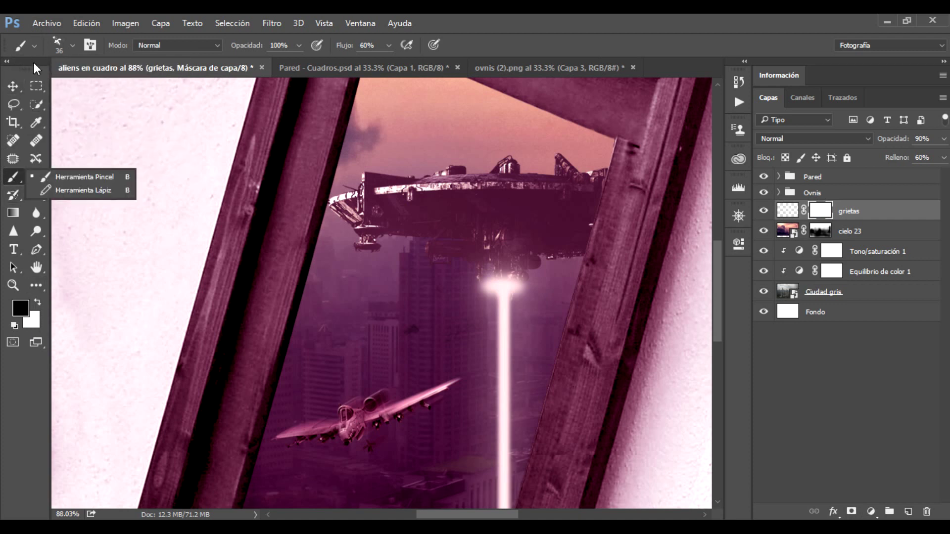
left_click(74, 45)
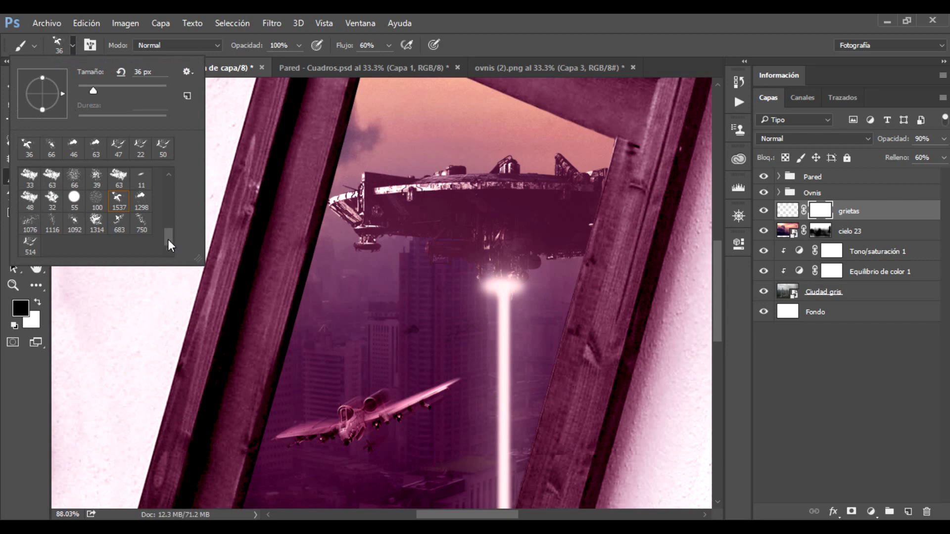
left_click_drag(168, 242, 159, 161)
left_click(38, 185)
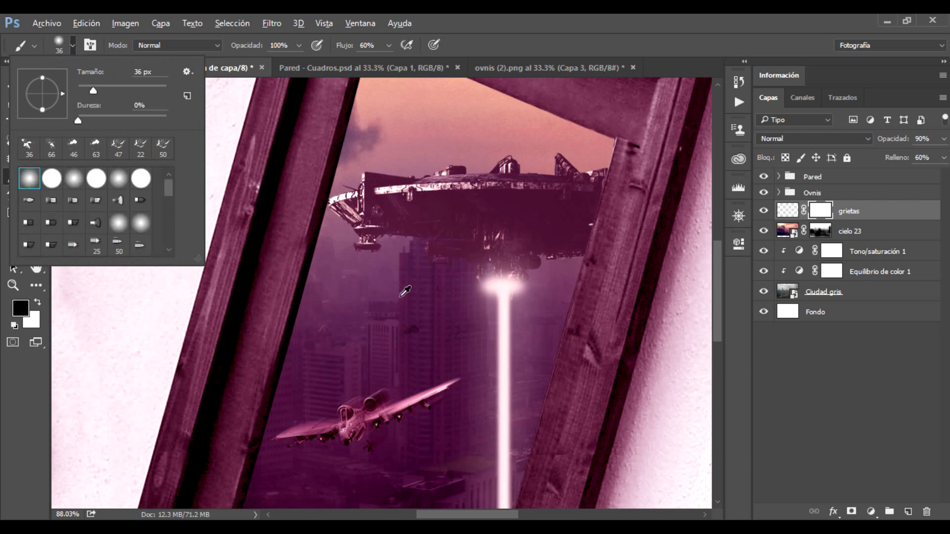
left_click_drag(404, 292, 438, 294)
scroll(416, 297, "up", 3)
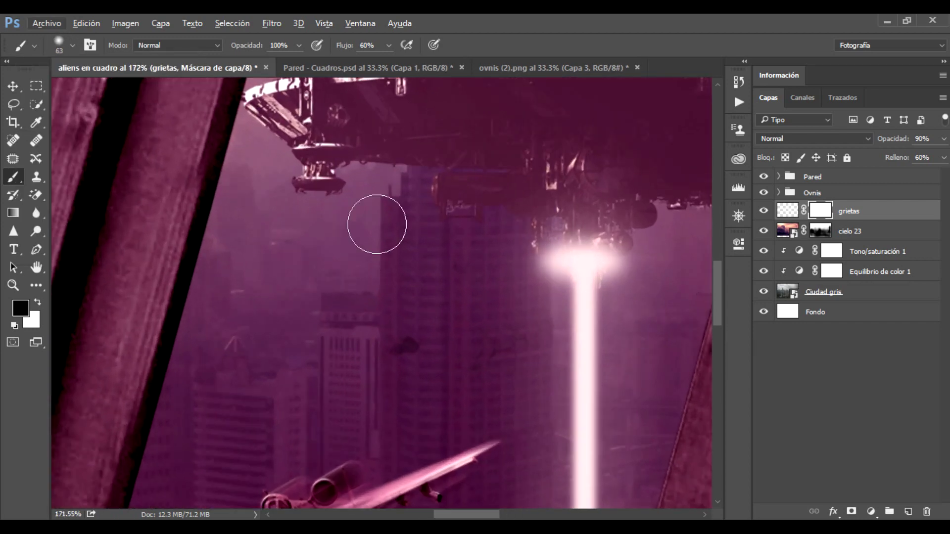
left_click_drag(247, 45, 197, 47)
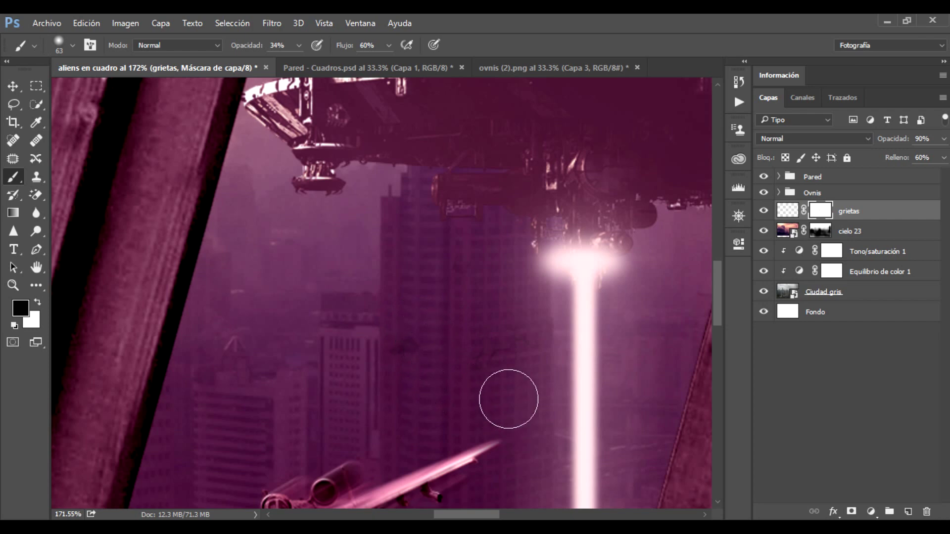
Zoom around the composite, then switch over to the source images folder
scroll(438, 374, "down", 3)
scroll(444, 371, "down", 3)
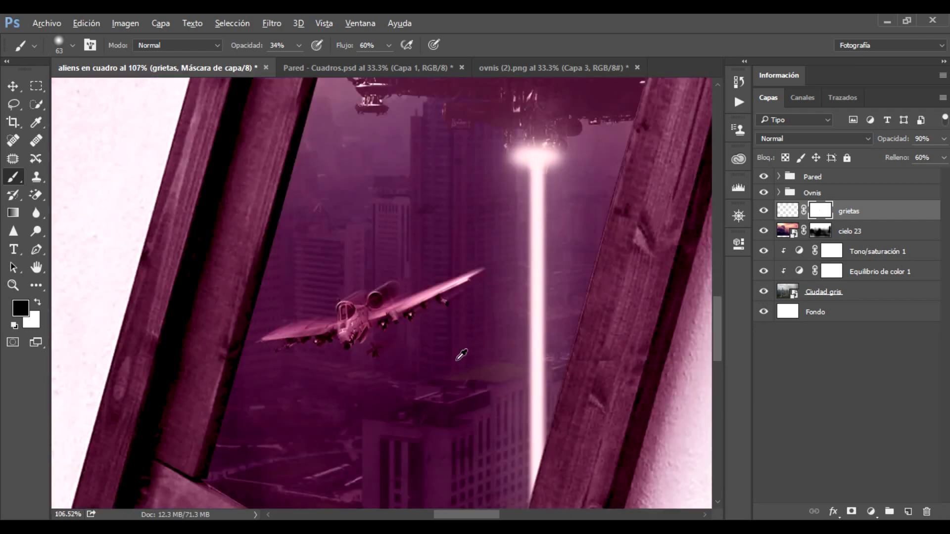
scroll(462, 446, "down", 3)
scroll(456, 471, "up", 4)
scroll(458, 475, "down", 2)
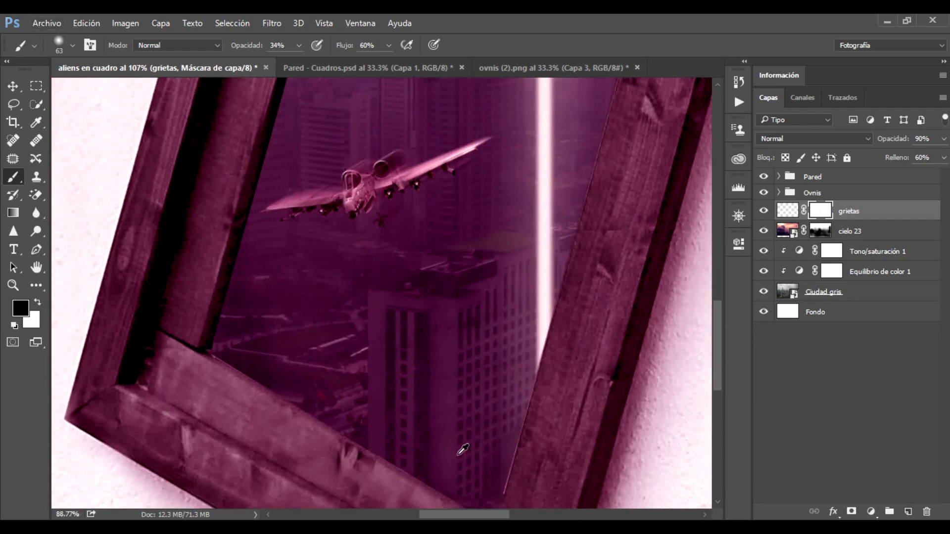
scroll(462, 451, "down", 2)
scroll(637, 233, "down", 2)
scroll(664, 154, "up", 2)
scroll(664, 154, "up", 3)
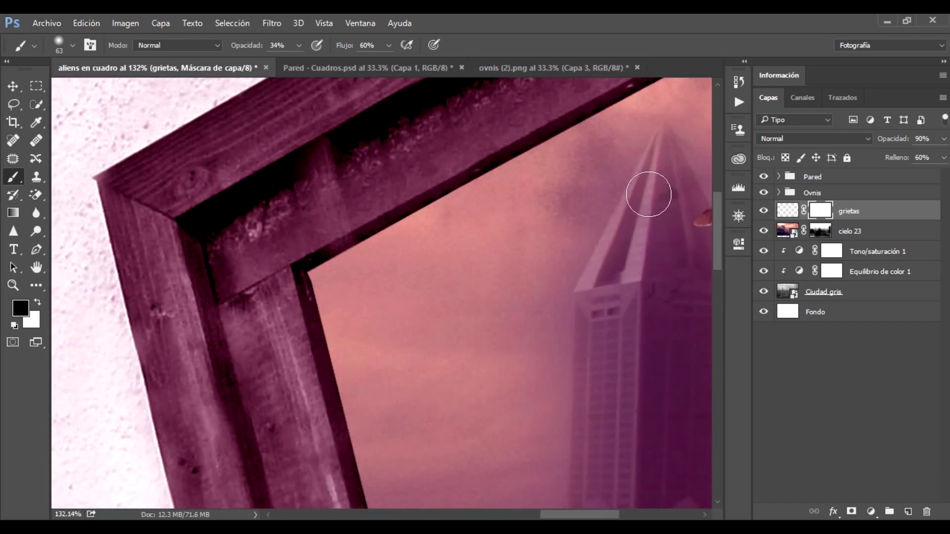
scroll(594, 288, "down", 2)
scroll(592, 312, "down", 4)
scroll(592, 325, "down", 1)
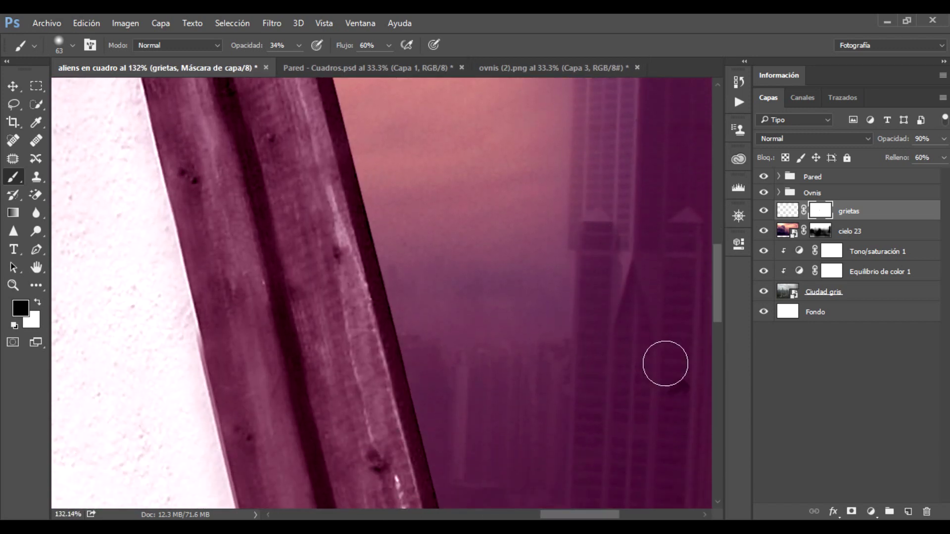
scroll(668, 361, "down", 3)
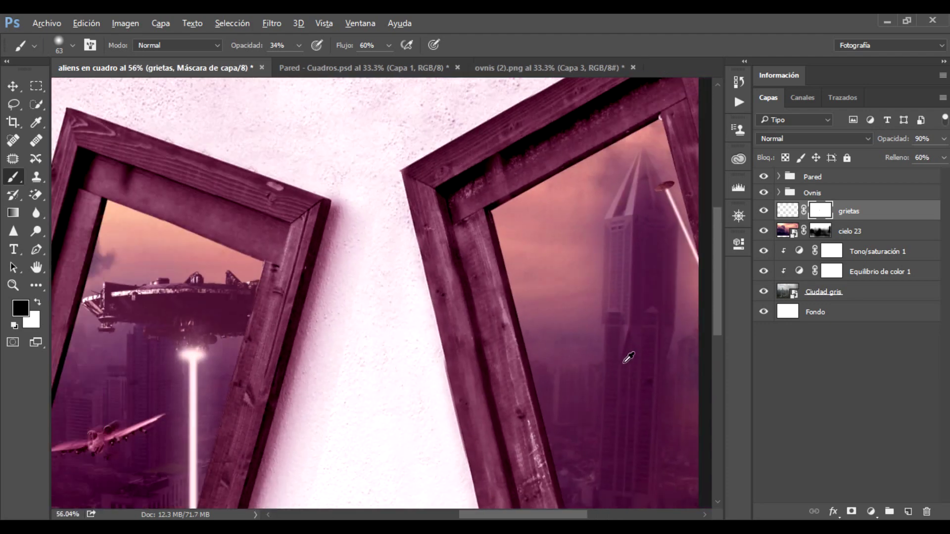
scroll(628, 357, "down", 2)
scroll(614, 356, "down", 1)
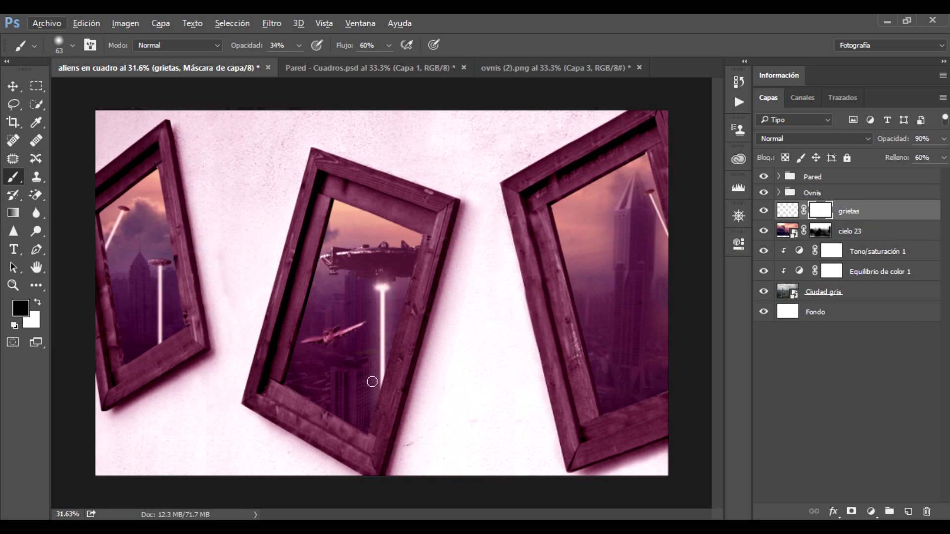
key("alt+Tab")
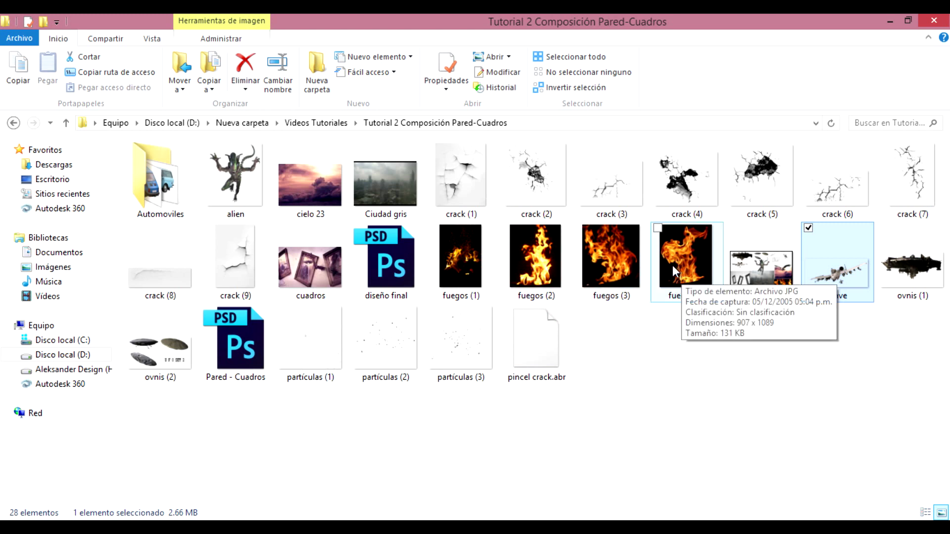
Drag the fuegos (4) fire image from the tutorial folder into the Photoshop composition
left_click(687, 260)
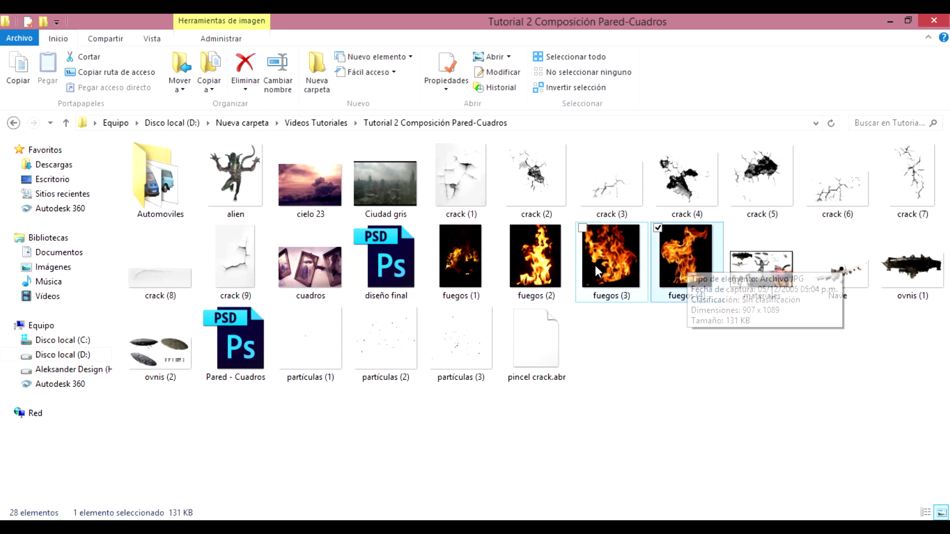
left_click(546, 264)
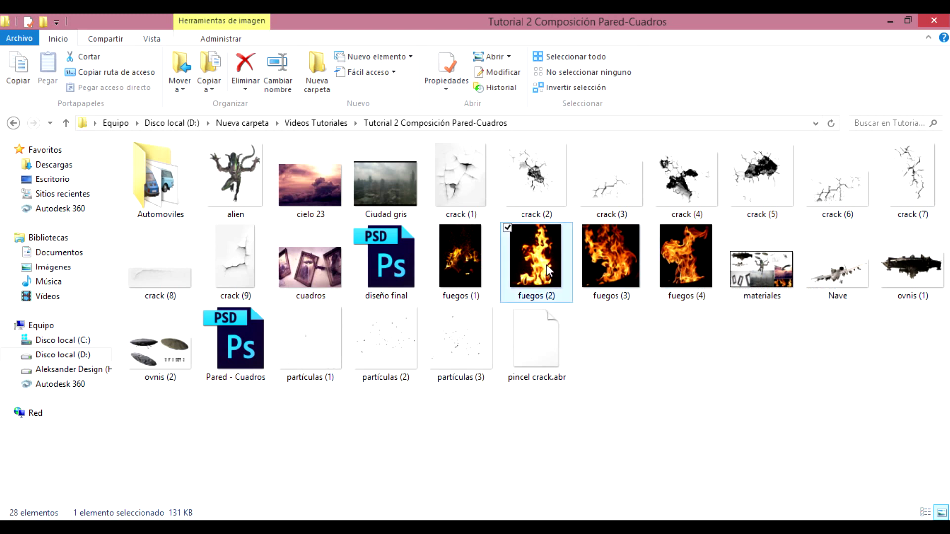
left_click(694, 259)
mouse_move(682, 250)
left_mouse_down()
mouse_move(355, 386)
mouse_move(361, 295)
mouse_move(375, 310)
left_mouse_up()
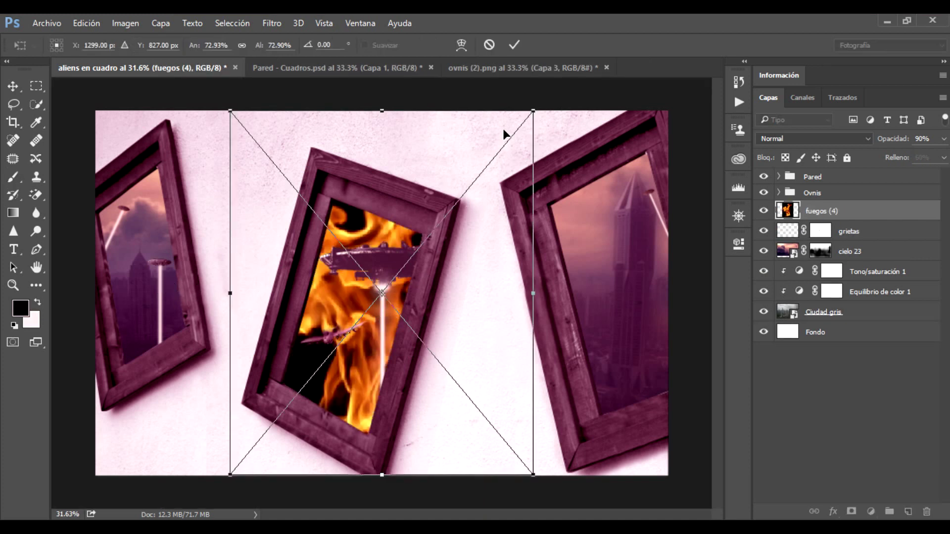
Shrink fuegos (4) to a tiny flame on a middle-frame building and blend it in Trama
left_click_drag(532, 109, 254, 447)
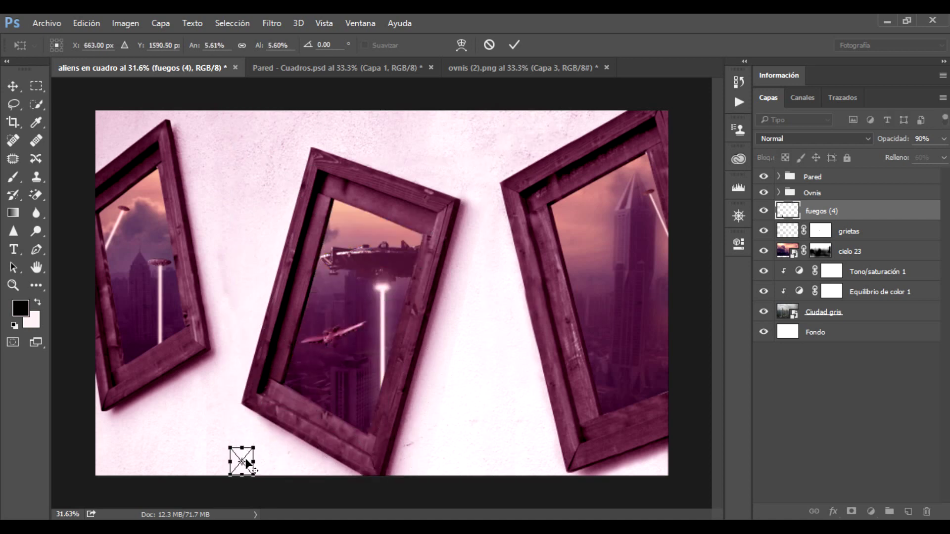
scroll(244, 452, "up", 3)
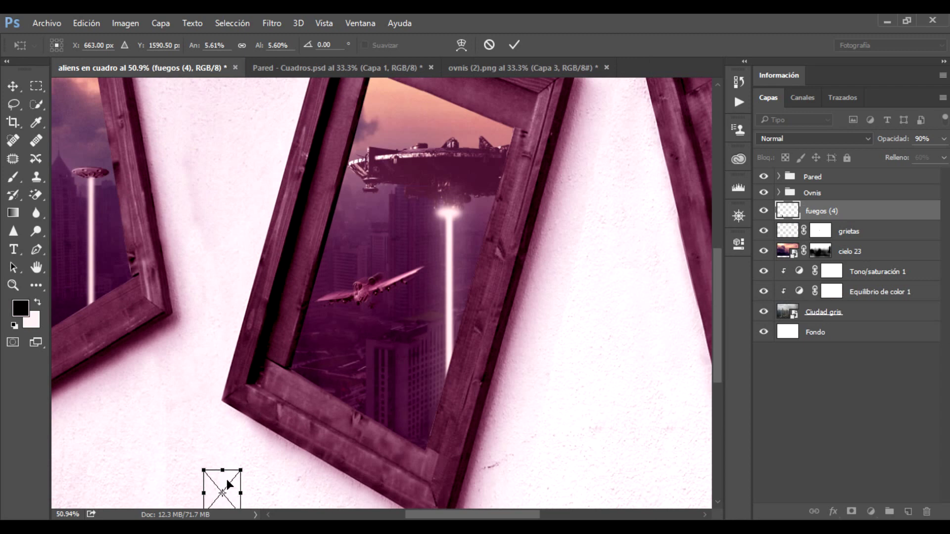
left_click_drag(227, 482, 376, 355)
scroll(372, 401, "up", 6)
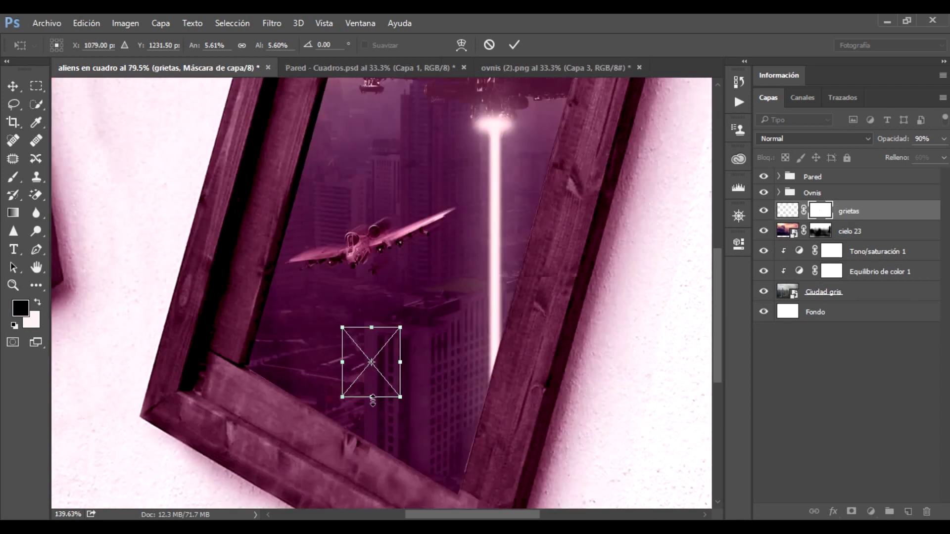
scroll(372, 404, "up", 2)
scroll(372, 408, "up", 1)
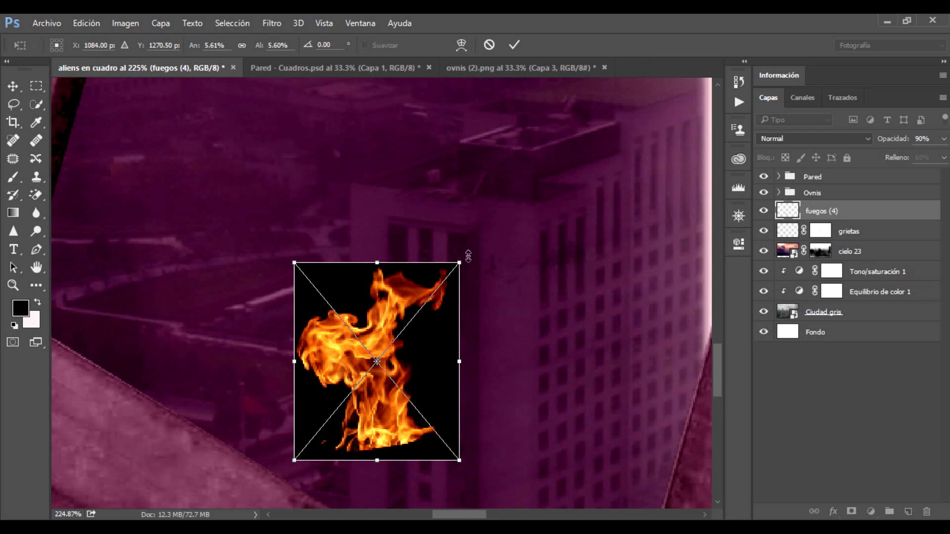
mouse_move(468, 256)
left_mouse_down()
mouse_move(369, 385)
mouse_move(512, 374)
mouse_move(402, 360)
mouse_move(381, 385)
mouse_move(375, 409)
mouse_move(383, 411)
left_mouse_up()
key("Return")
key("b")
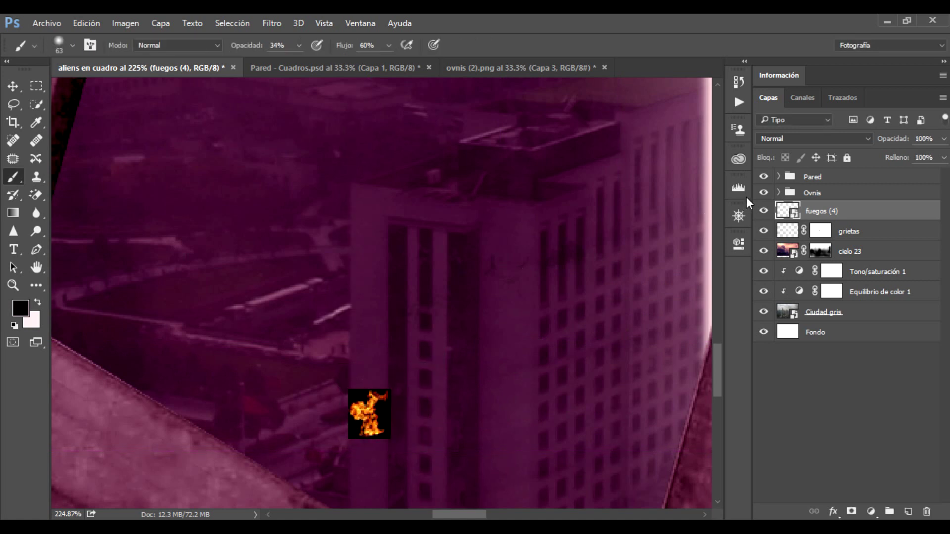
scroll(588, 287, "down", 3)
left_click(848, 138)
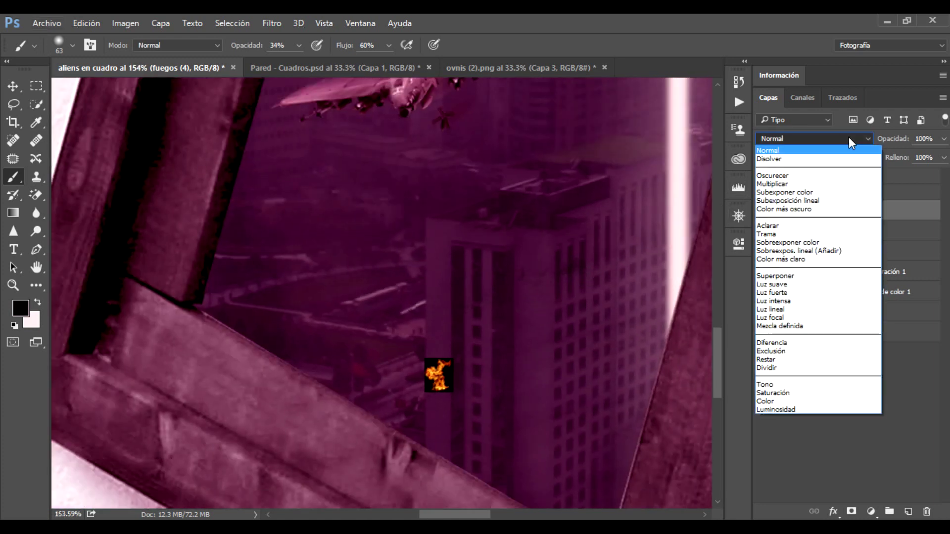
left_click(850, 231)
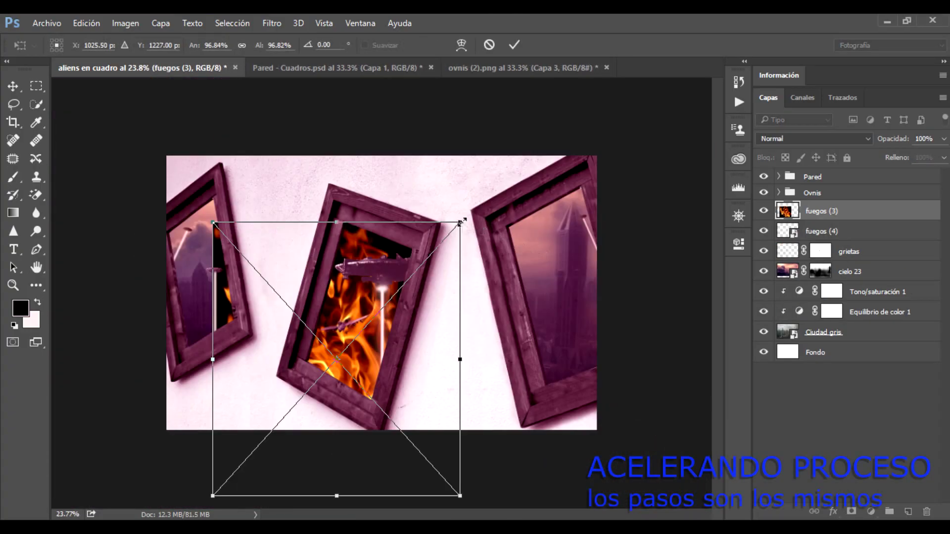
Shrink the fuegos (3) fire onto a building and set it to Trama mode
left_click_drag(461, 222, 233, 475)
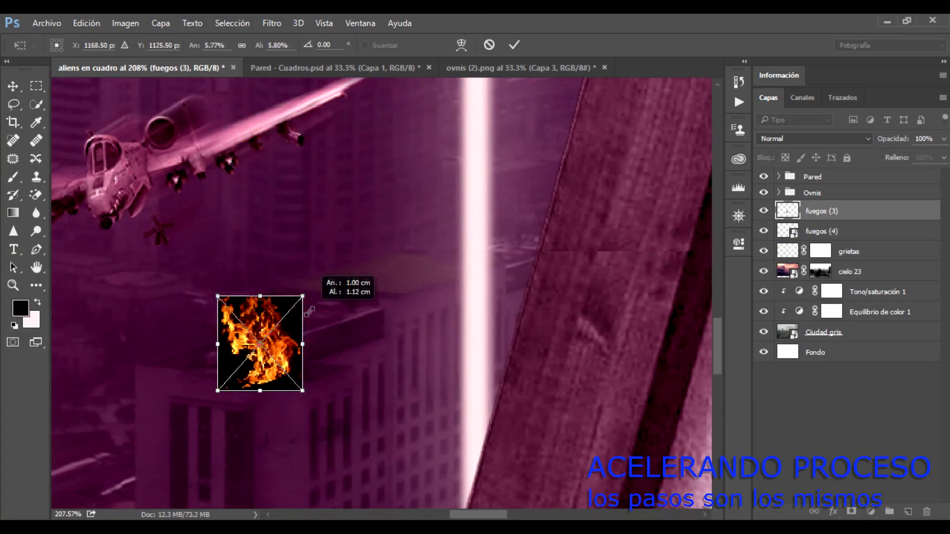
key("Return")
left_click_drag(275, 381, 335, 420)
left_click(814, 138)
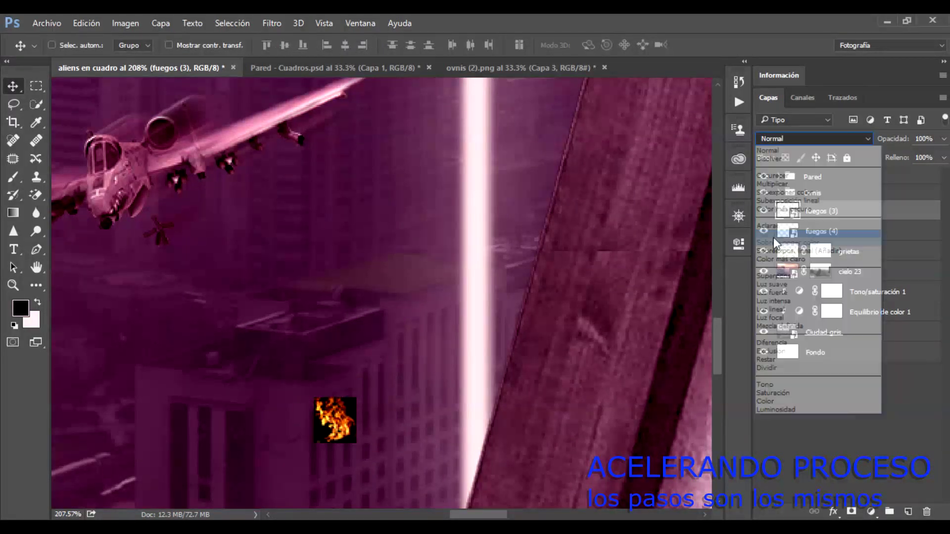
left_click(775, 235)
scroll(480, 322, "down", 10)
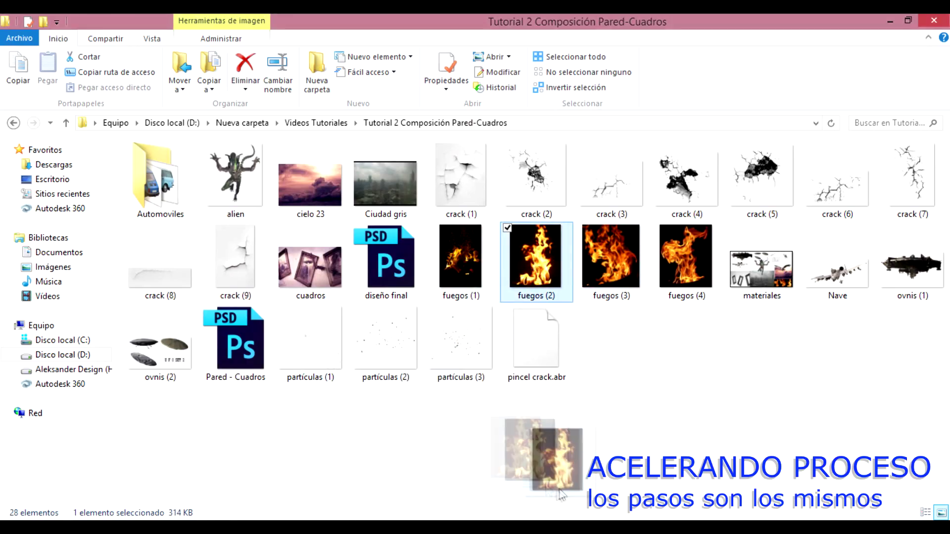
Bring the fuegos (2) fire image into the composition
left_click_drag(530, 254, 381, 277)
left_click_drag(727, 529, 321, 455)
scroll(139, 299, "up", 5)
Place the fuegos (2) fire at a small size in Trama blend mode
key("Return")
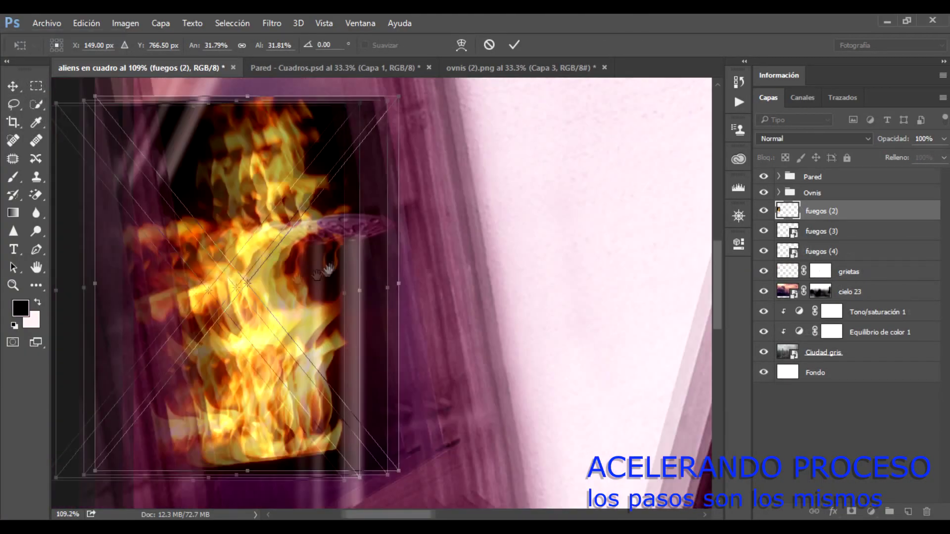
mouse_move(382, 356)
left_mouse_down()
mouse_move(304, 397)
mouse_move(278, 290)
mouse_move(327, 371)
left_mouse_up()
key("Return")
left_click(811, 138)
left_click(792, 233)
Duplicate the fuegos (2) fire and move the copy onto another building
key("ctrl+j")
key("ctrl+t")
right_click(326, 155)
left_click(377, 346)
key("Return")
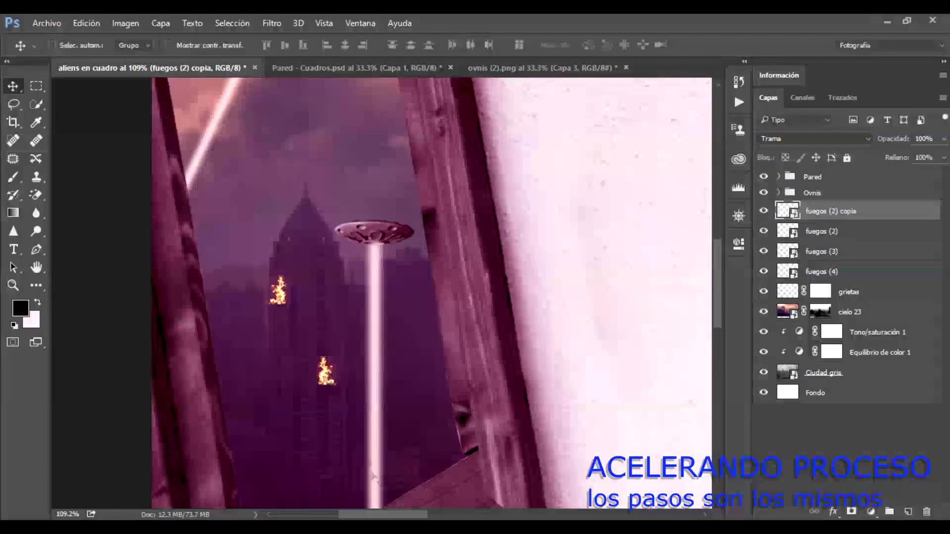
key("ctrl+0")
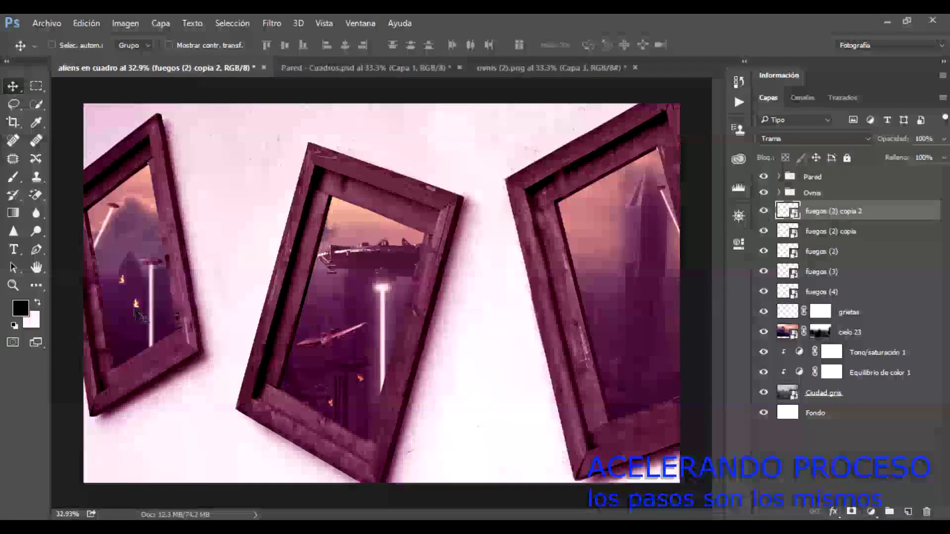
left_click_drag(178, 329, 532, 354)
scroll(637, 212, "up", 5)
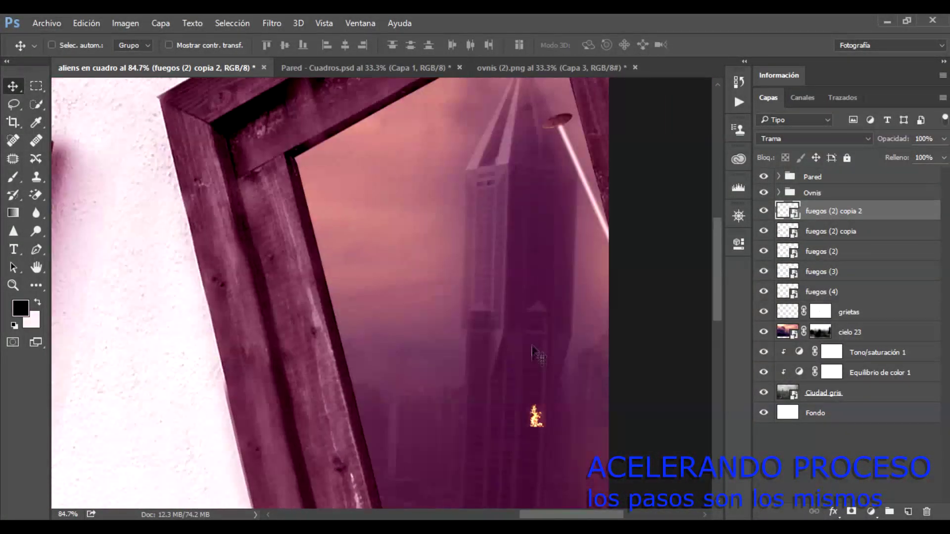
scroll(407, 358, "down", 5)
scroll(407, 359, "up", 4)
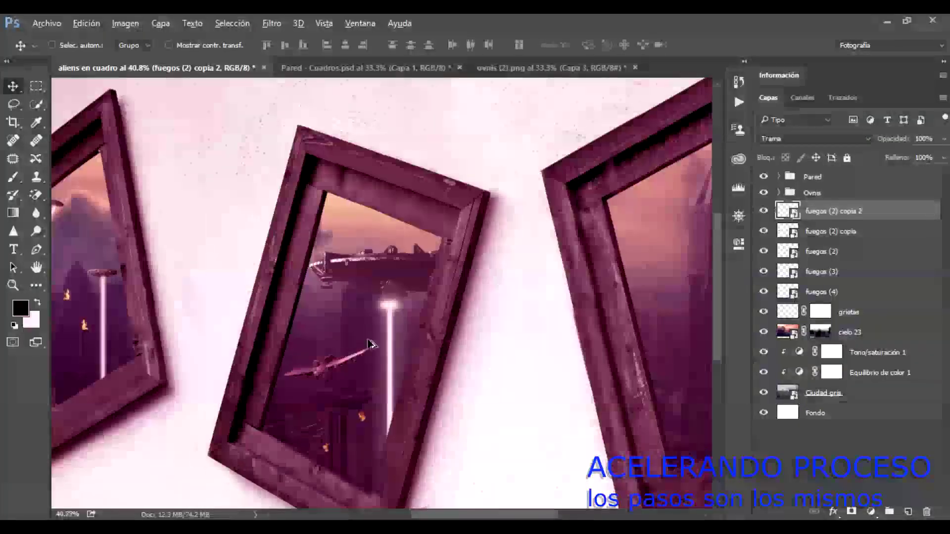
Duplicate fuegos (3) into a top-layer copy, then select all six fire layers
mouse_move(335, 472)
left_mouse_down()
mouse_move(360, 442)
mouse_move(338, 318)
left_mouse_up()
key("ctrl+bracketright")
key("ctrl+bracketright")
key("ctrl+bracketright")
key("ctrl+t")
right_click(342, 315)
left_click(358, 305)
key("Return")
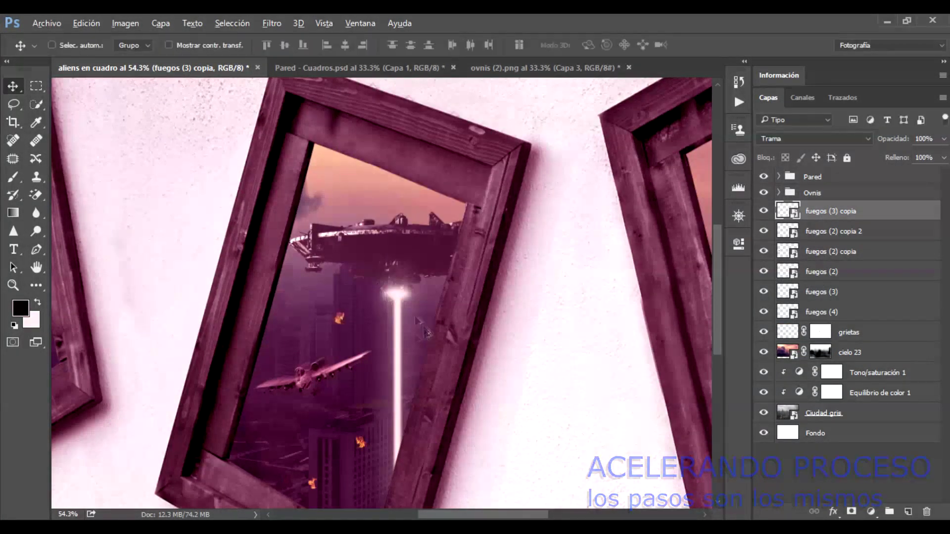
scroll(357, 307, "down", 3)
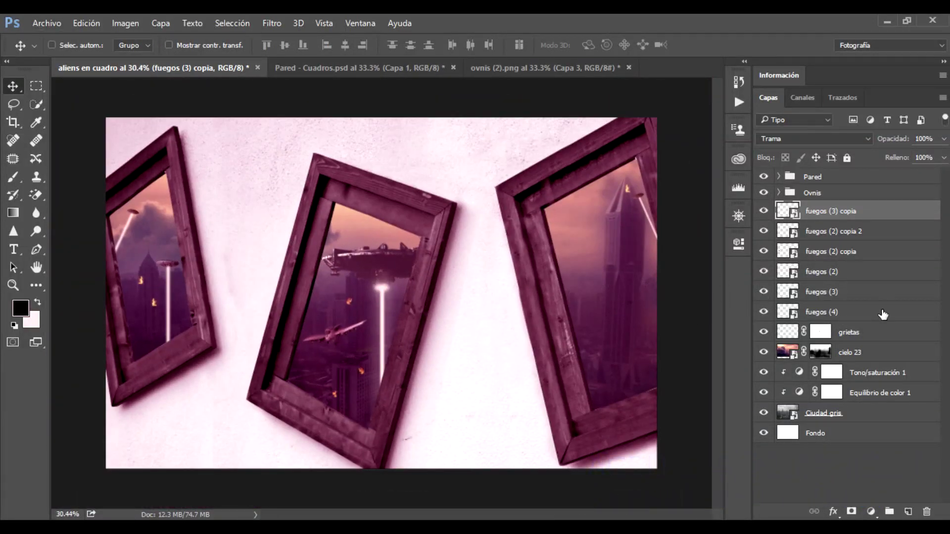
left_click(883, 314, "shift")
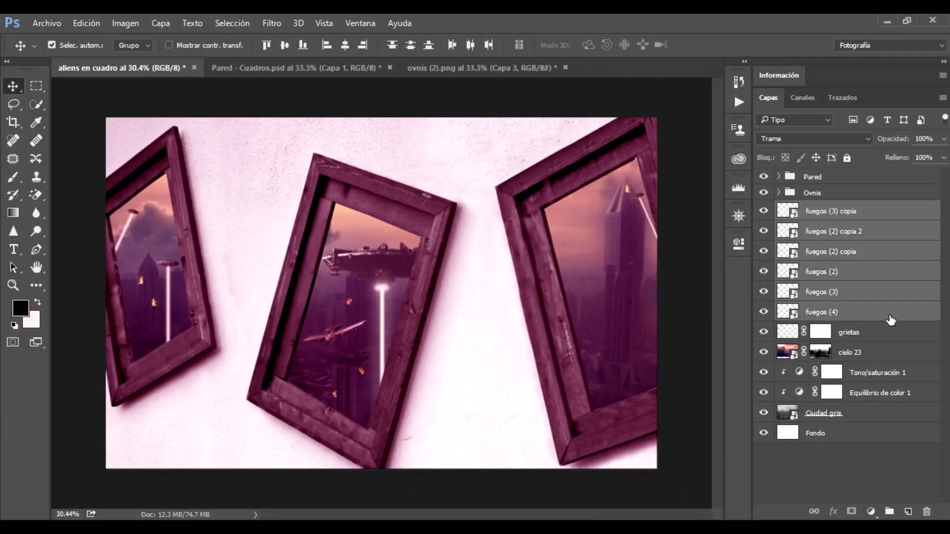
Merge the fire layers with Ctrl+E into one layer renamed Fuegos, blended in Trama
key("ctrl+e")
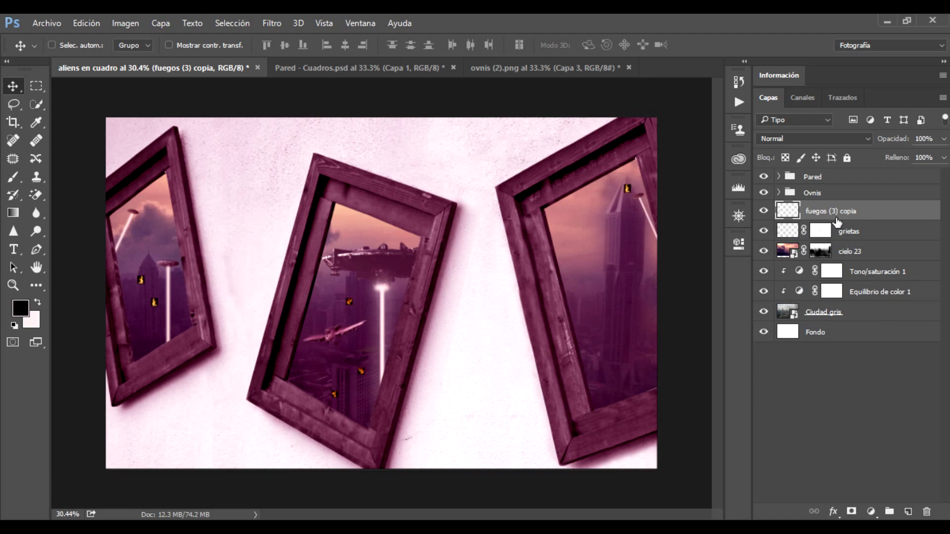
double_click(837, 212)
type("Fuegos")
key("Return")
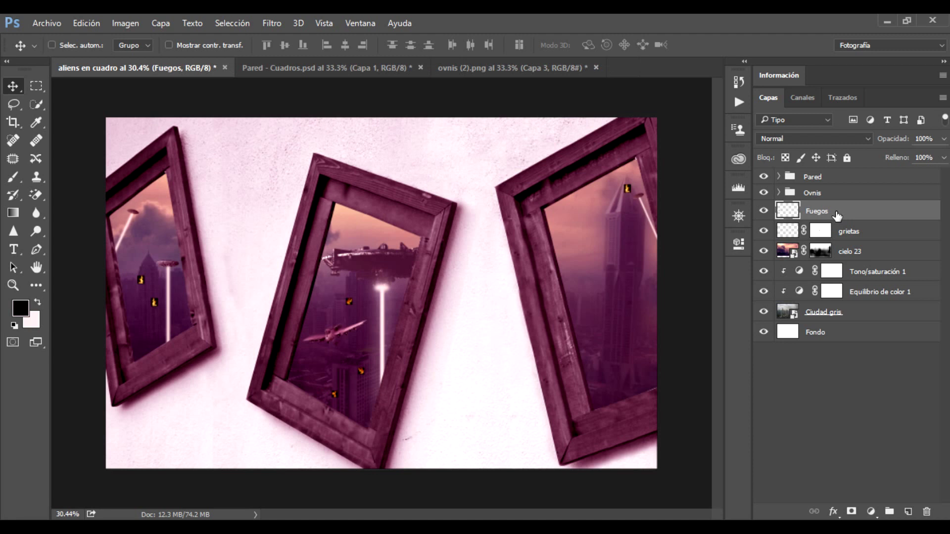
left_click(840, 138)
left_click(789, 226)
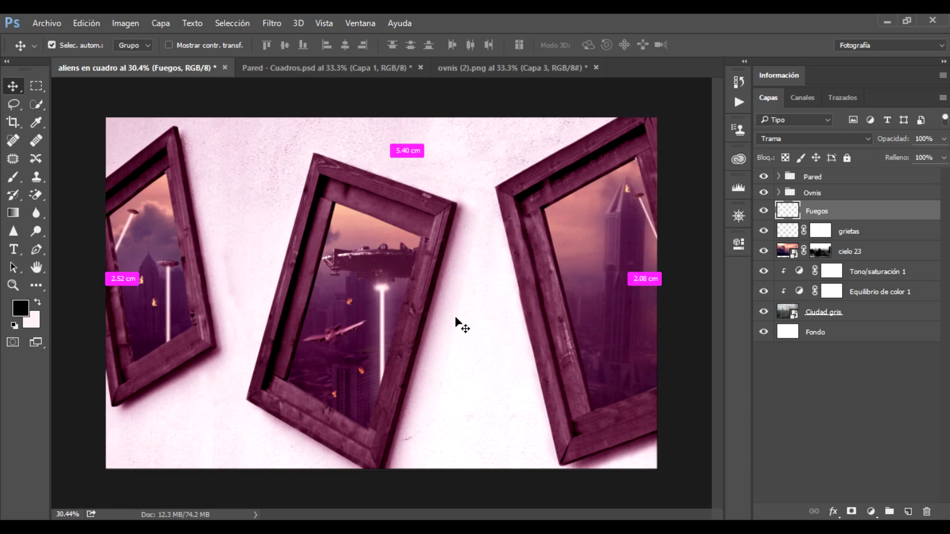
scroll(460, 319, "up", 2)
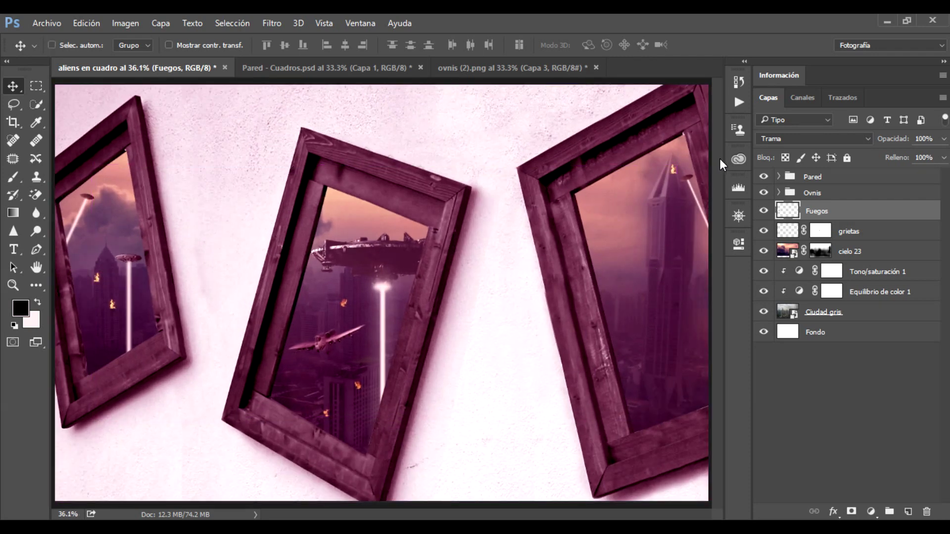
scroll(672, 212, "up", 2)
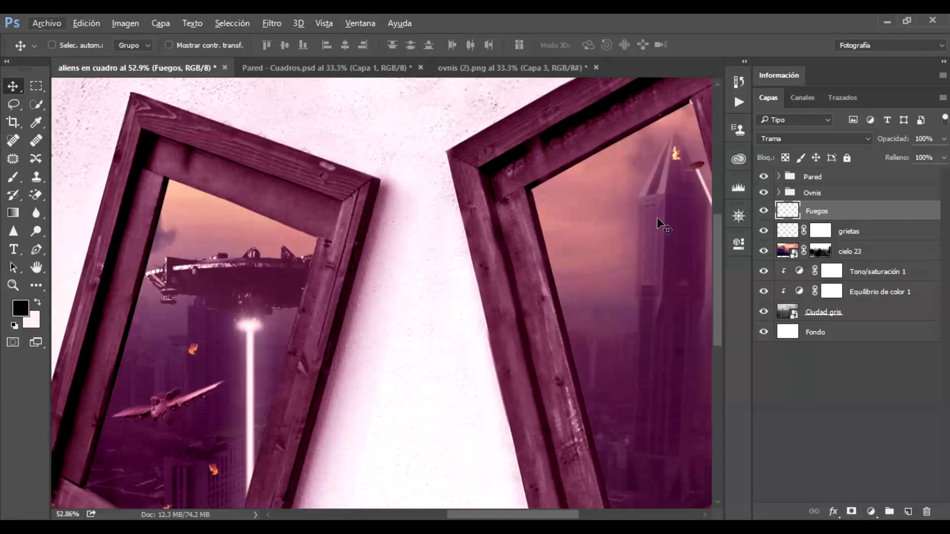
scroll(657, 219, "down", 1)
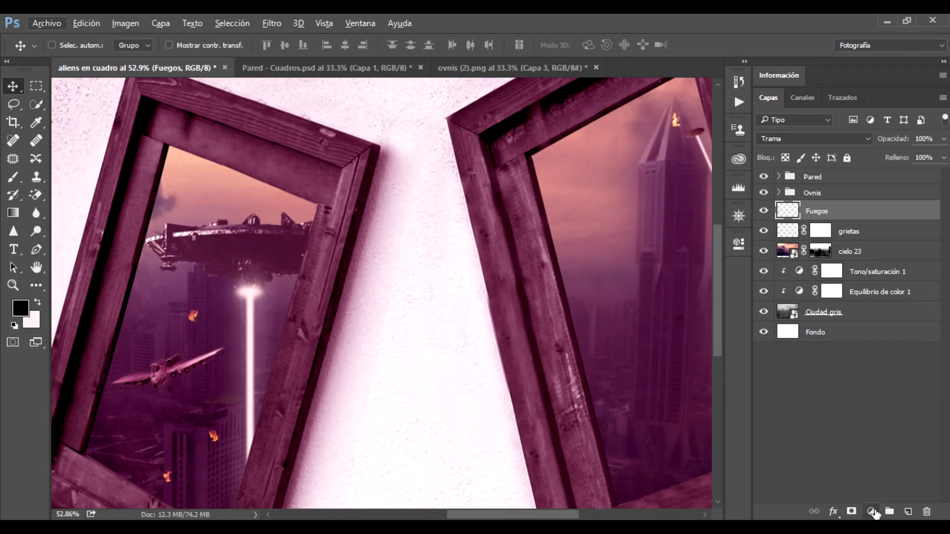
Add an Exposición adjustment clipped to Fuegos with exposure -1.40 and gamma 0.95
left_click(871, 513)
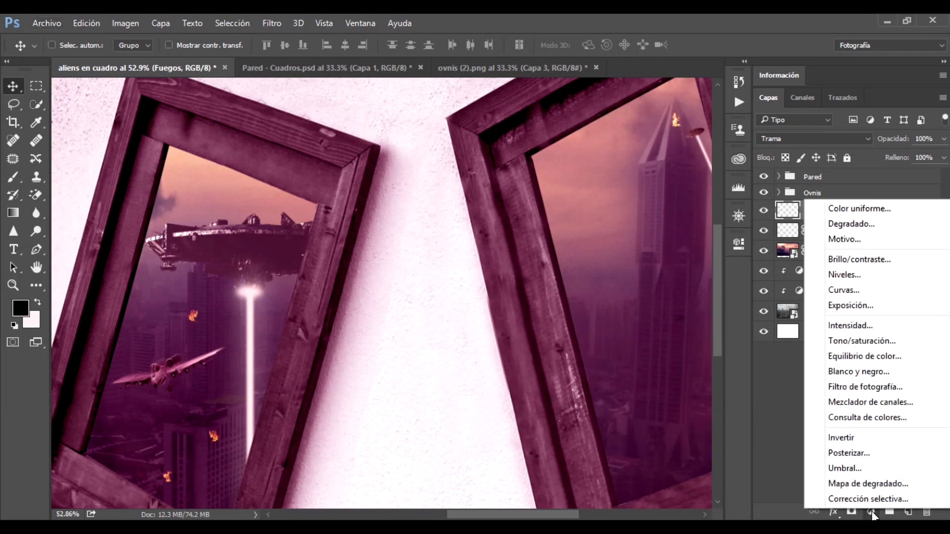
left_click(860, 308)
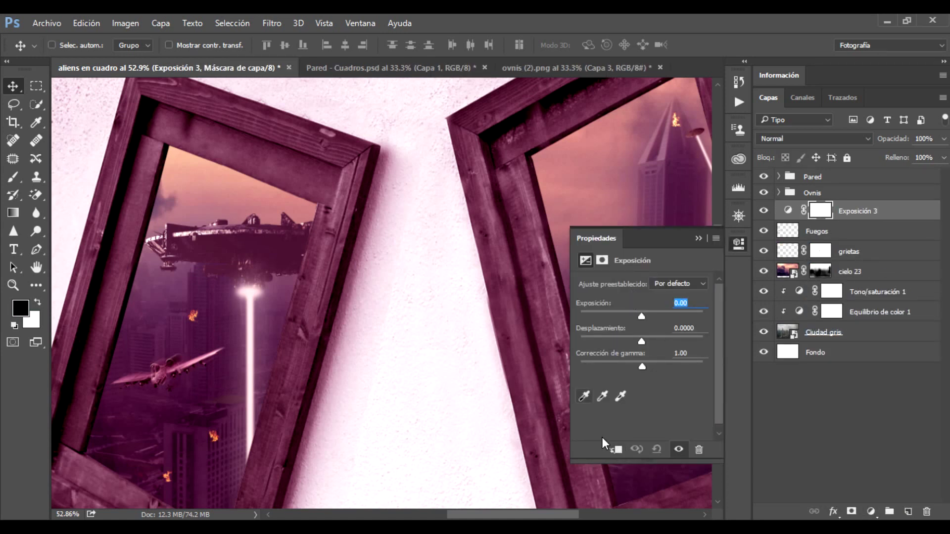
left_click(616, 450)
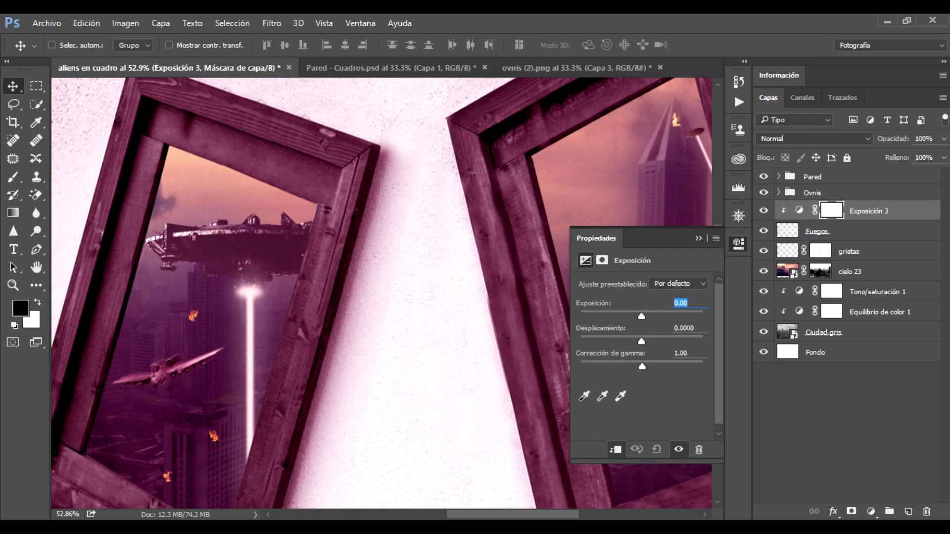
type("-1.40")
left_click(651, 350)
type("0.")
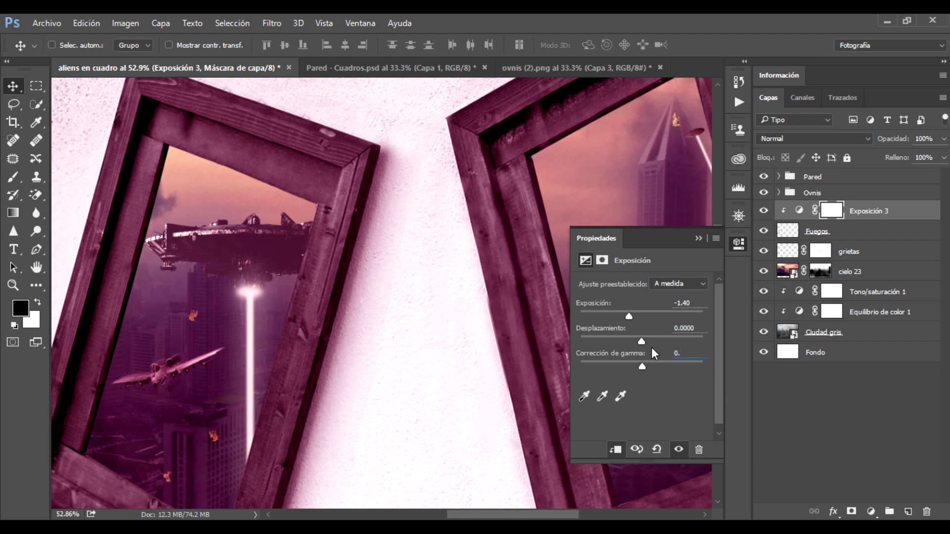
type("95")
left_click(699, 239)
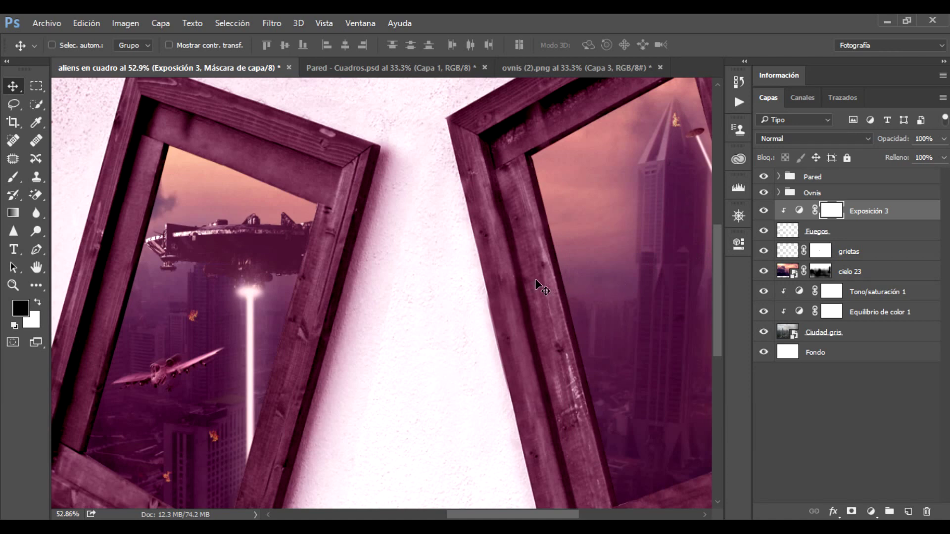
key("ctrl+0")
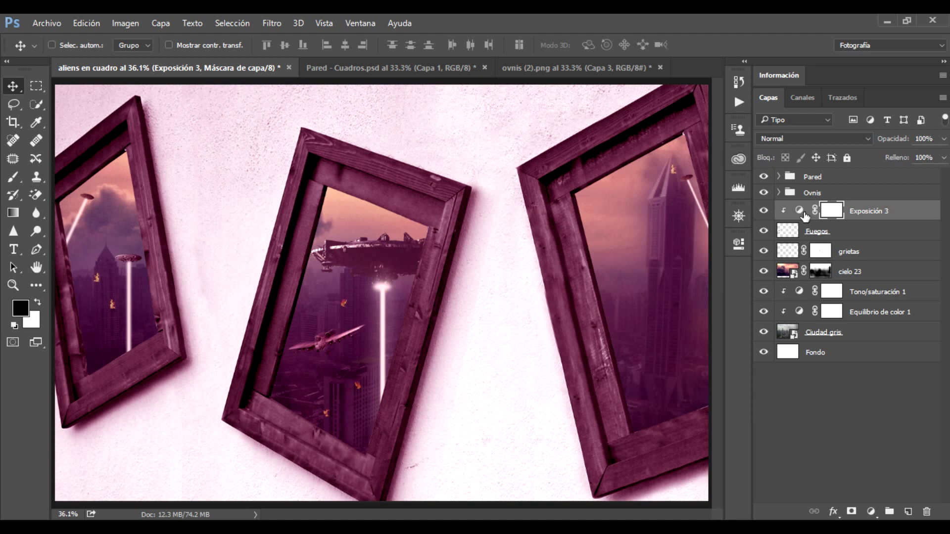
Add a layer mask to Fuegos and set the brush to 40% opacity
left_click(815, 232)
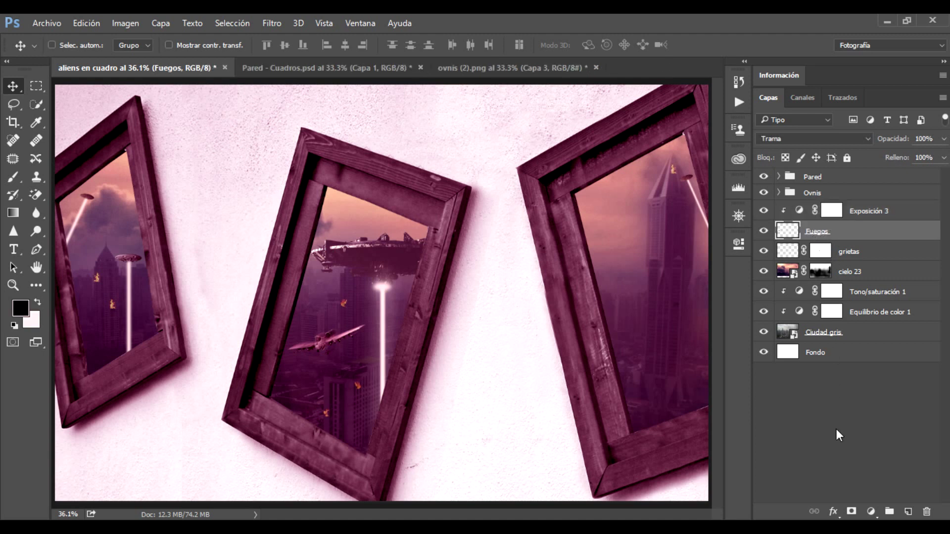
left_click(852, 511)
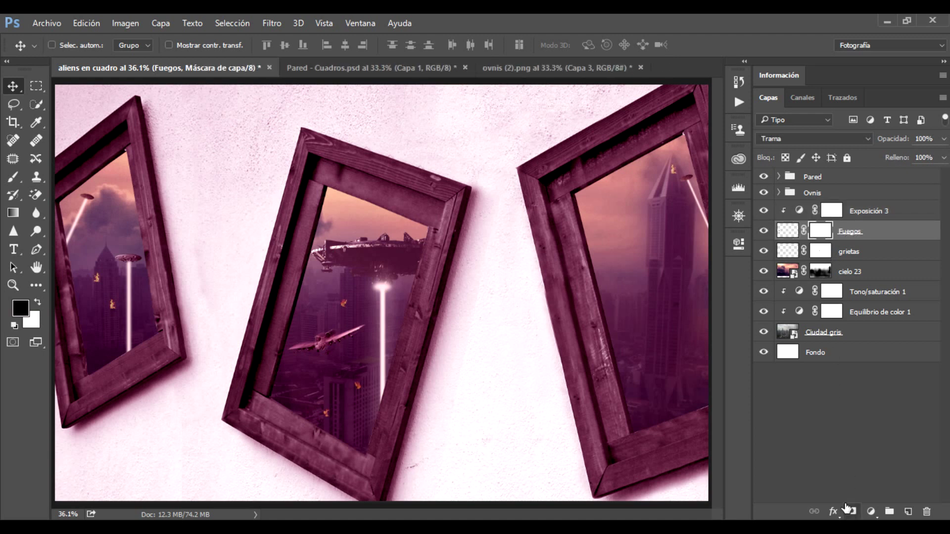
left_click(14, 177)
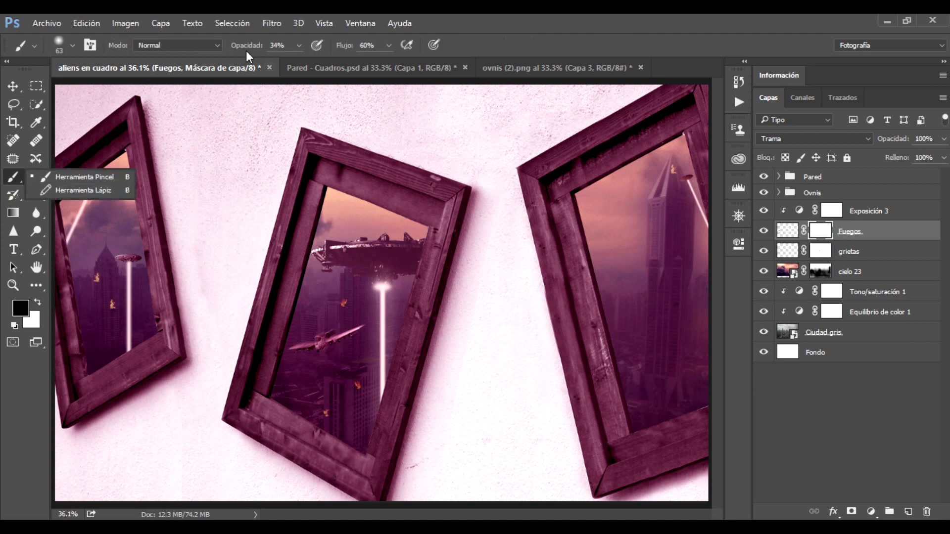
left_click_drag(239, 45, 246, 45)
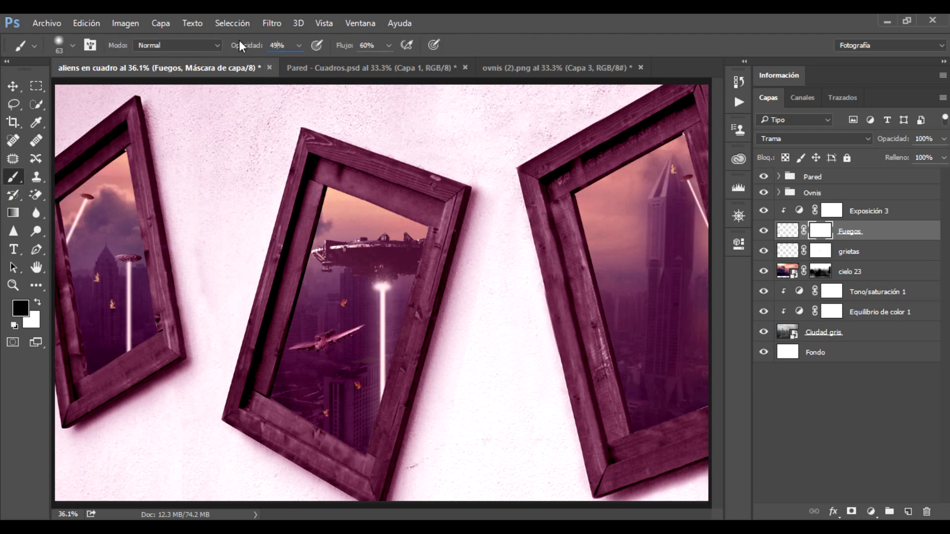
key("4")
Zoom into the left frame and fade the bases of its two fires
scroll(70, 313, "up", 1)
scroll(116, 282, "up", 1)
scroll(116, 282, "up", 1)
scroll(123, 286, "up", 1)
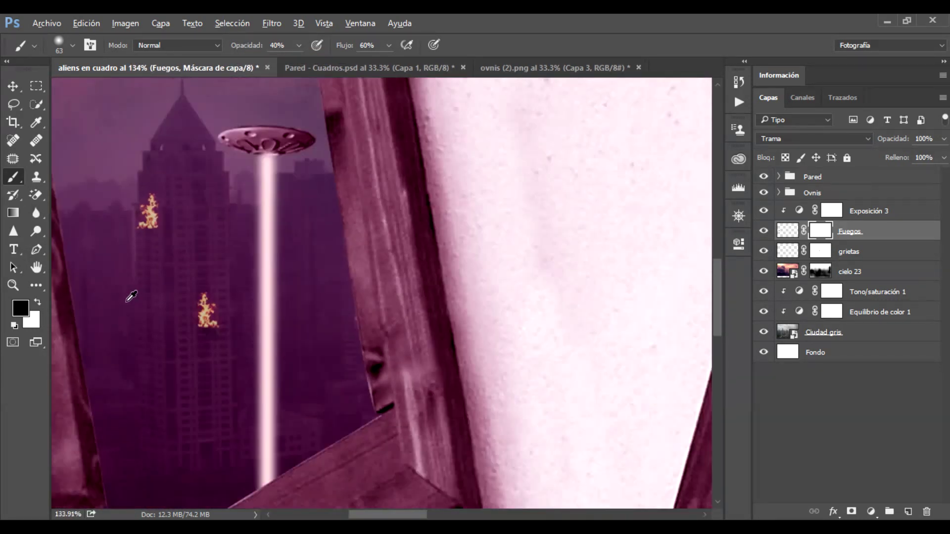
left_click_drag(196, 352, 185, 346)
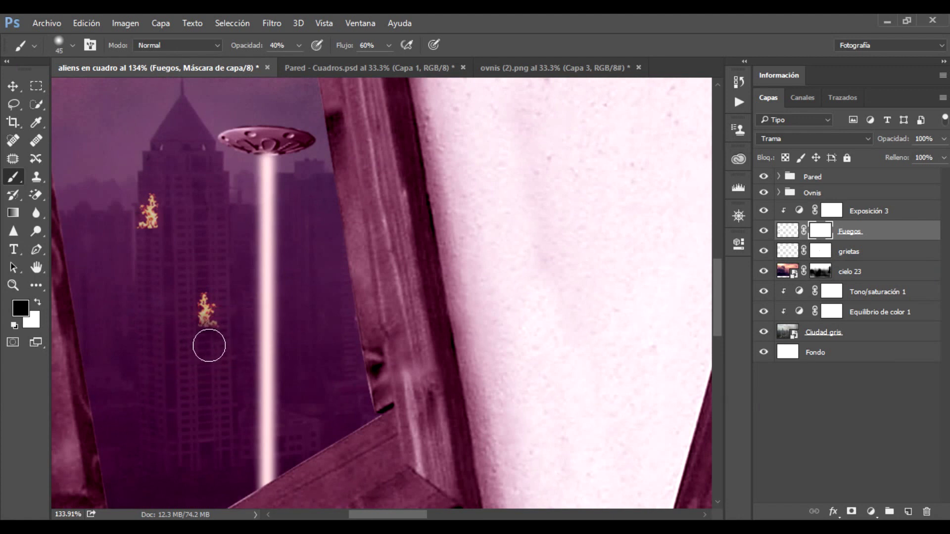
left_click_drag(187, 282, 194, 321)
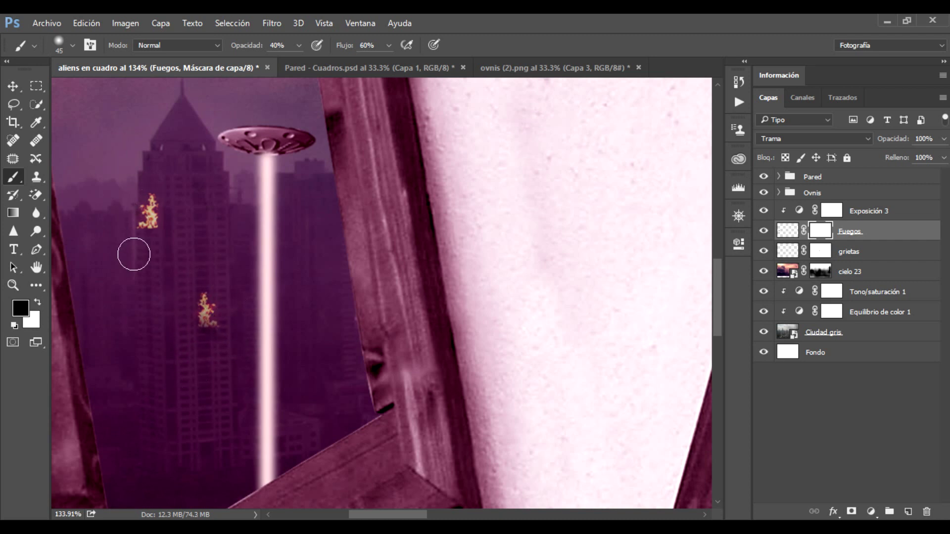
left_click_drag(142, 186, 155, 205)
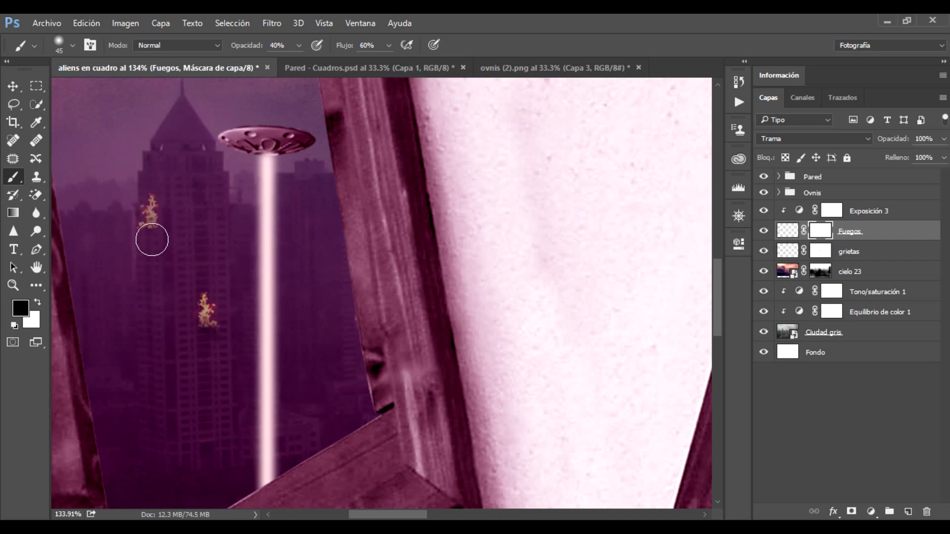
Enlarge the brush to about 62 px and fade the lower fire in the middle frame
right_click(155, 251, "alt")
scroll(287, 258, "down", 5, "alt")
scroll(286, 258, "down", 2, "alt")
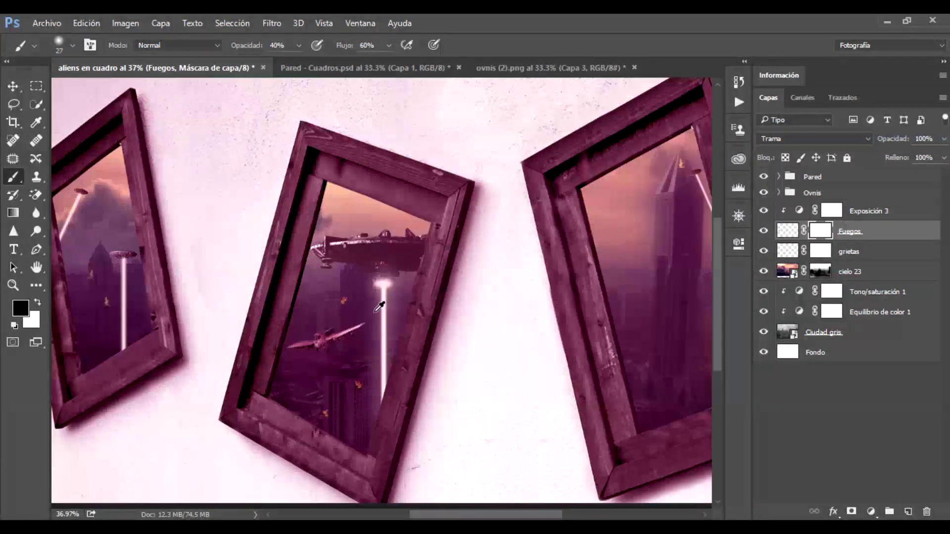
scroll(316, 297, "up", 5, "alt")
scroll(326, 320, "down", 2)
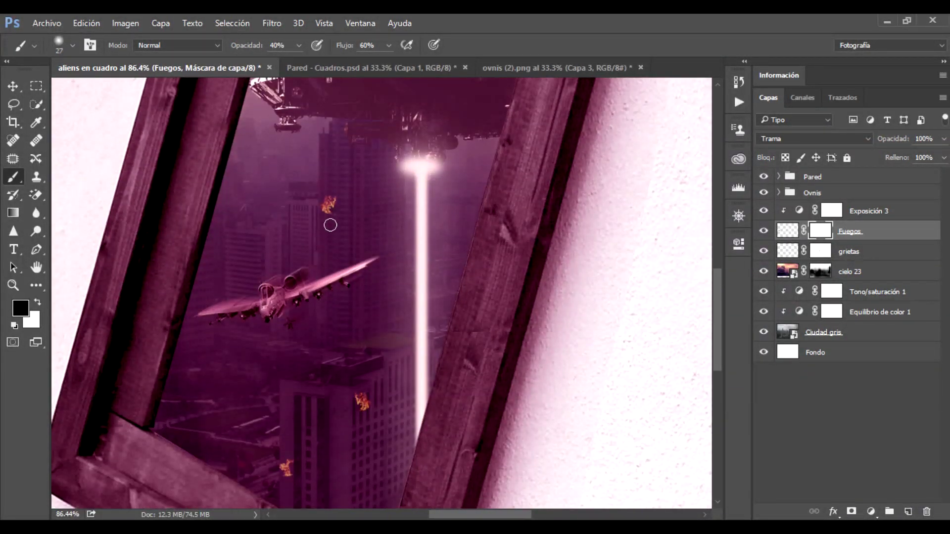
right_click(331, 220, "alt")
left_click_drag(341, 219, 347, 220)
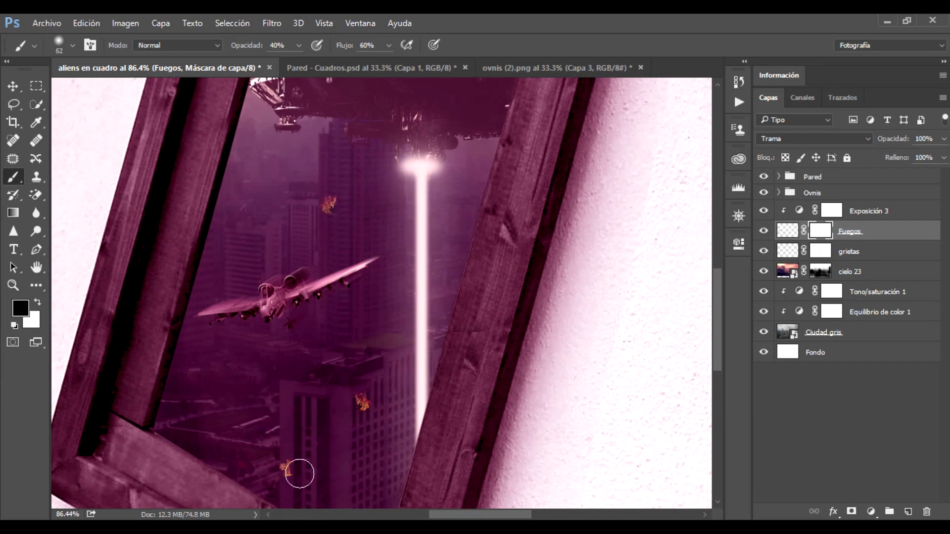
left_click_drag(296, 470, 292, 483)
Pan over to the right frame's tower fire and return to the Move tool
scroll(303, 474, "down", 3)
scroll(515, 388, "down", 1)
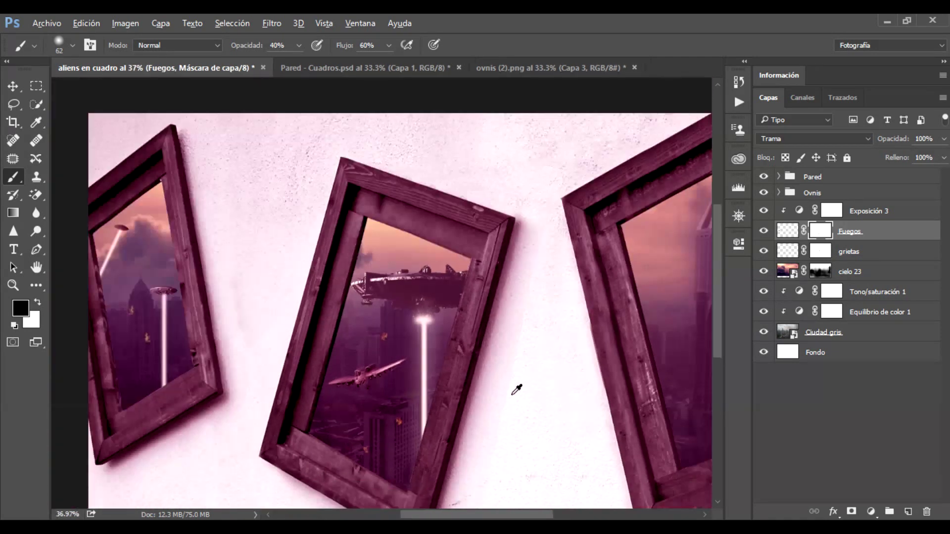
scroll(515, 388, "down", 2)
scroll(609, 252, "up", 2)
scroll(608, 253, "up", 2)
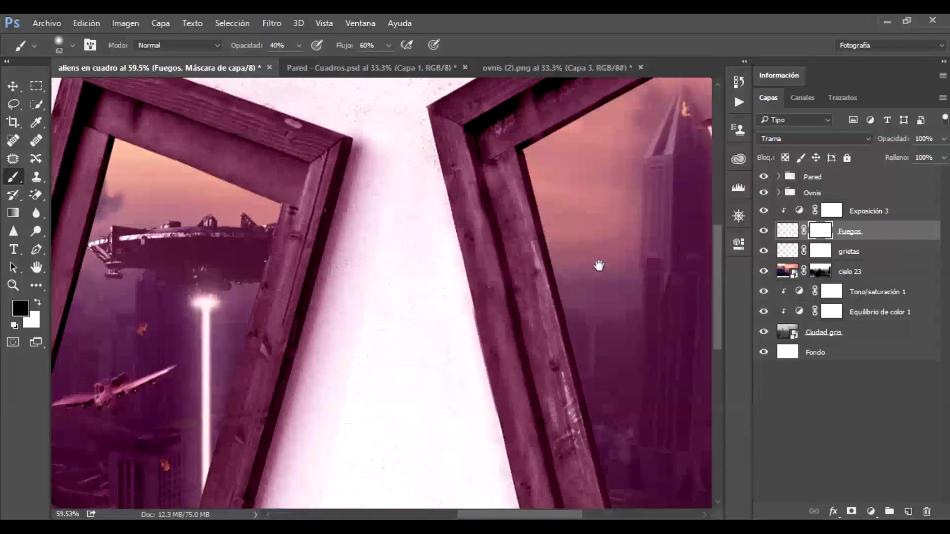
scroll(598, 265, "up", 1)
mouse_move(598, 266)
left_mouse_down()
mouse_move(355, 158)
mouse_move(317, 183)
left_mouse_up()
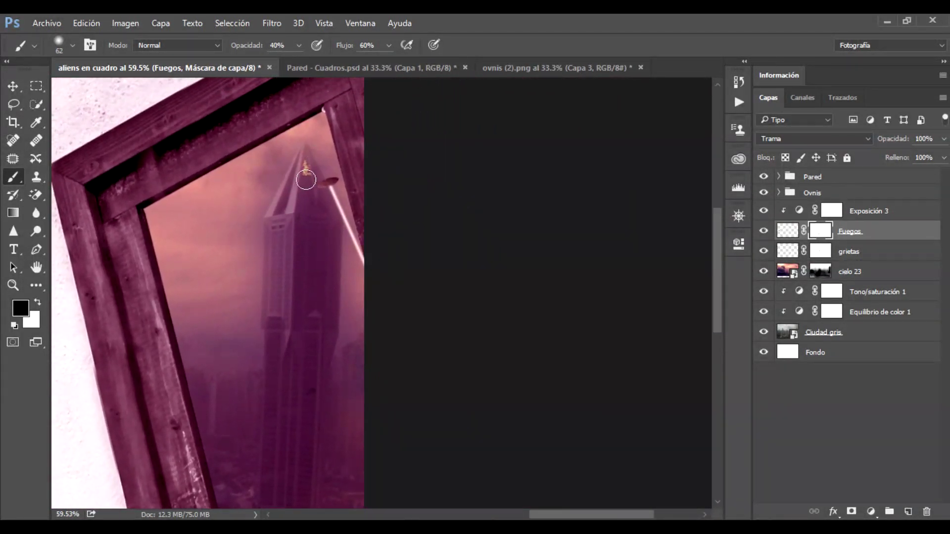
scroll(320, 356, "down", 1)
scroll(320, 356, "down", 4)
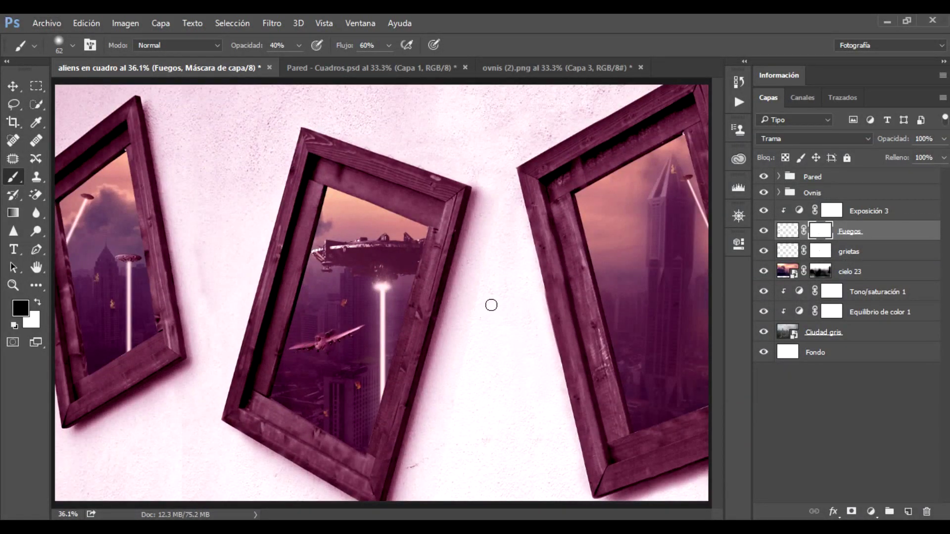
key("v")
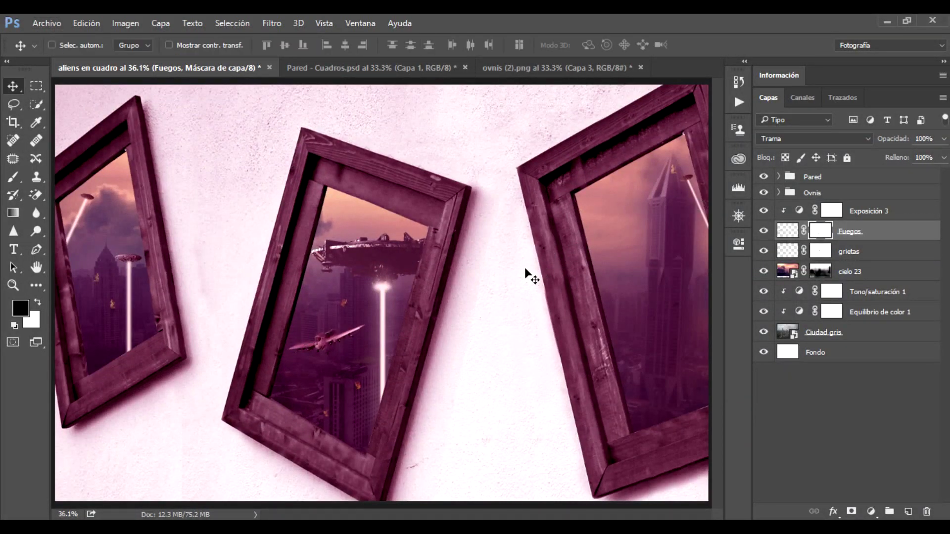